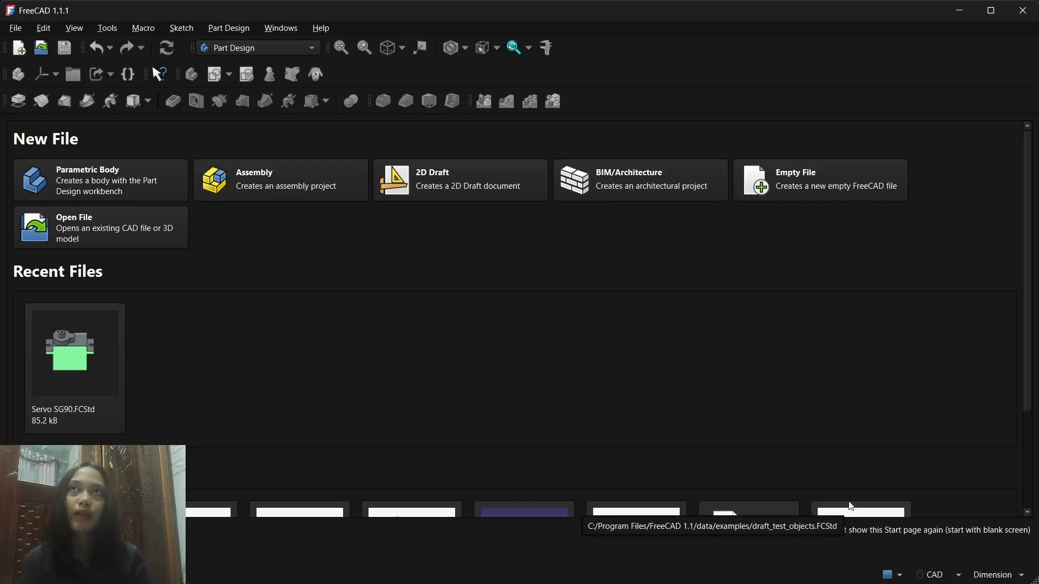
Step: Consult the SG90 servo reference drawing, and create a new document containing a new body
mouse_move(715, 557)
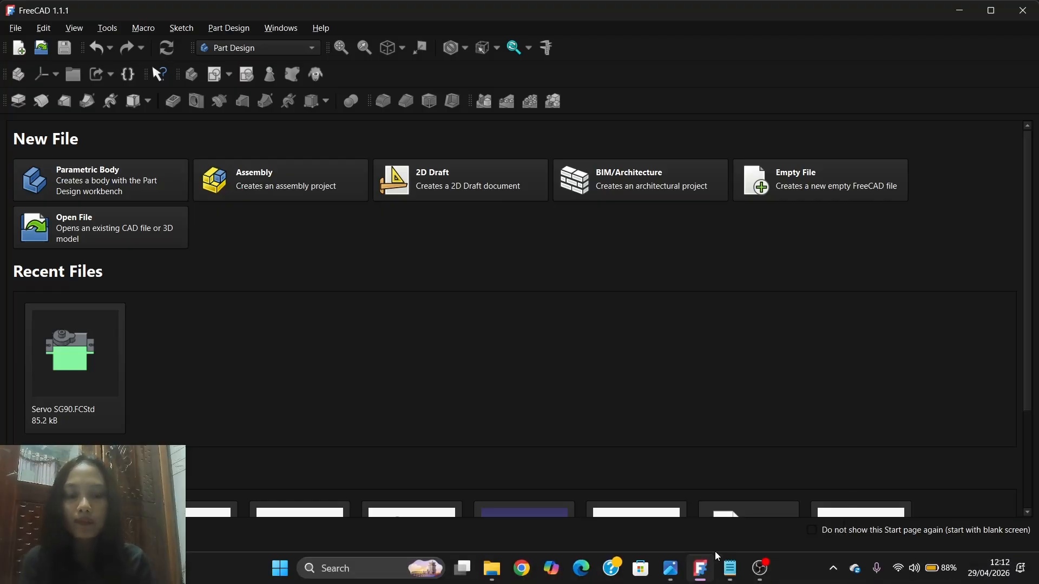
left_click(670, 568)
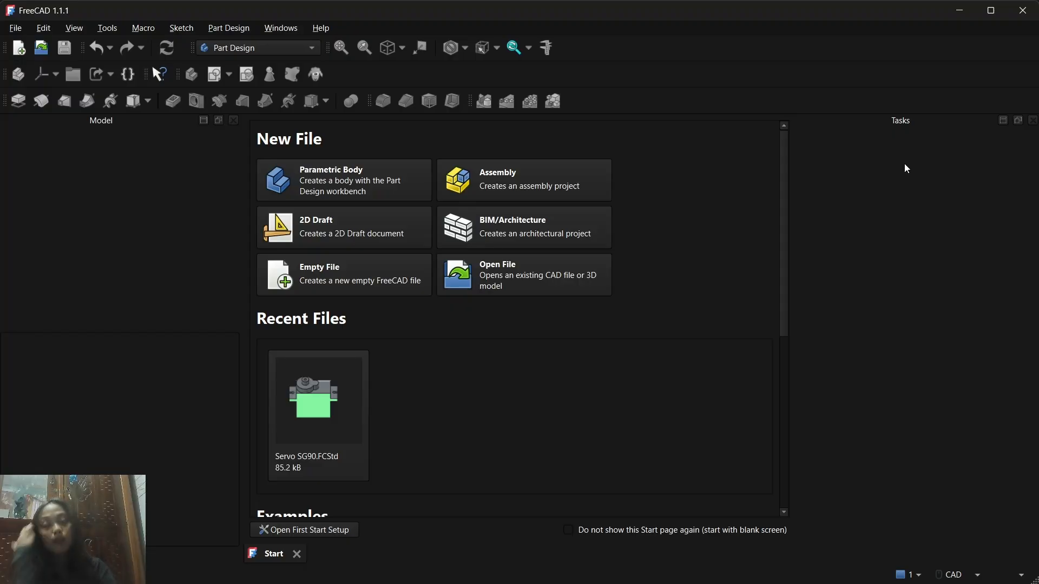
left_click(25, 54)
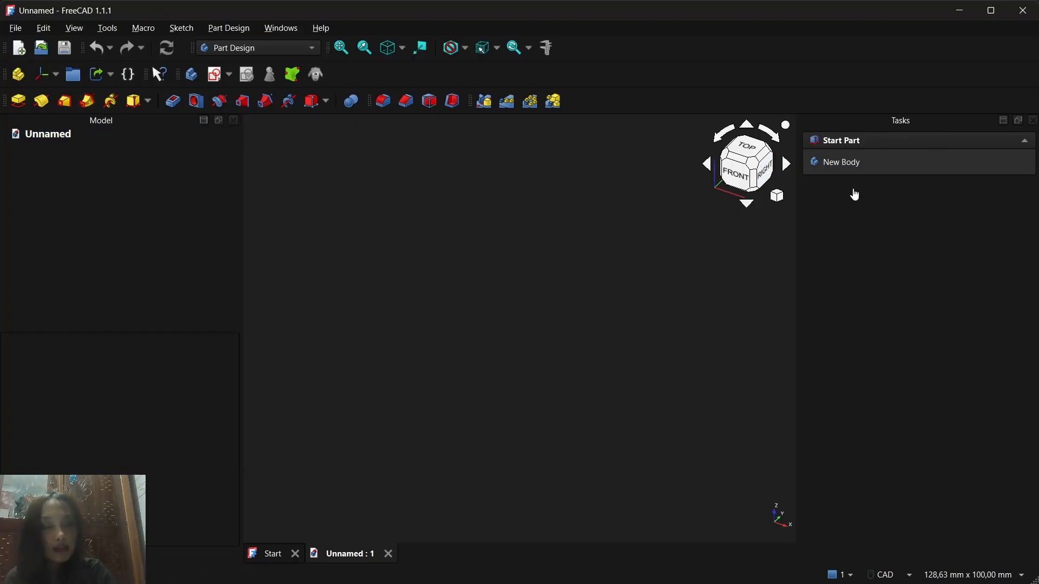
left_click(844, 163)
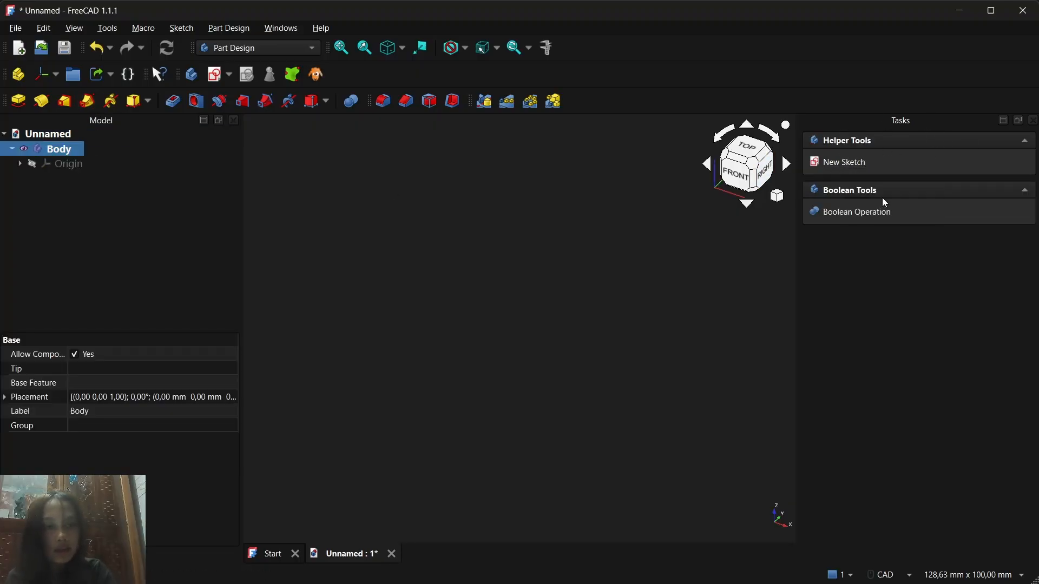
Step: Show the body's origin with its planes and start a new sketch on the XZ-plane
left_click(30, 163)
left_click(20, 164)
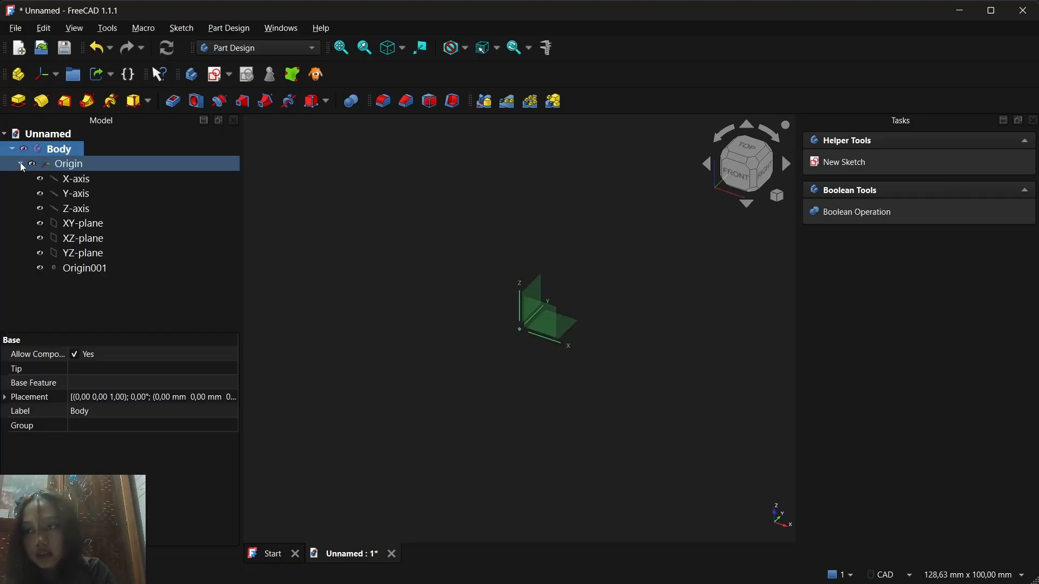
left_click(101, 243)
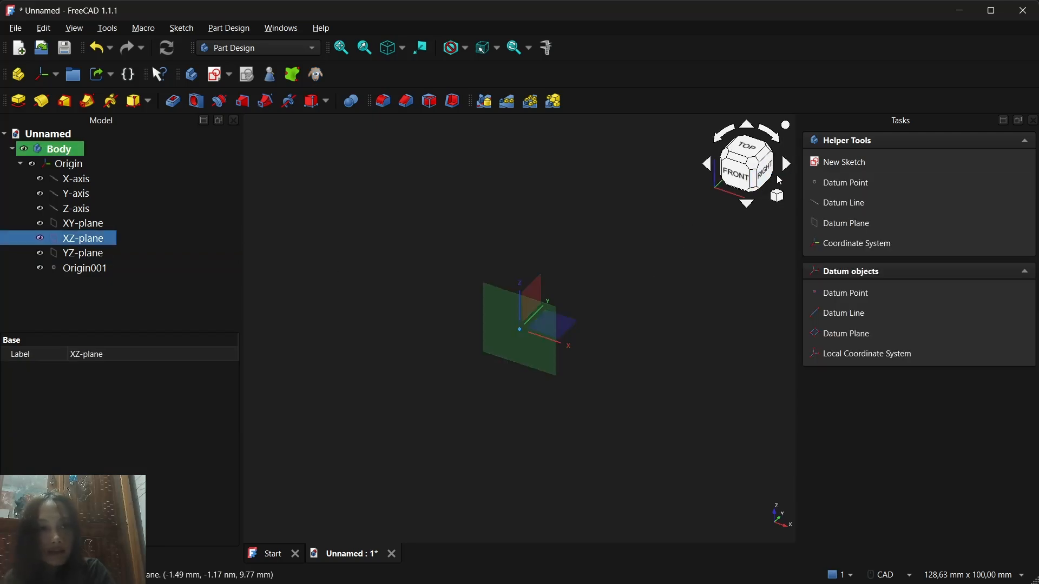
left_click(820, 163)
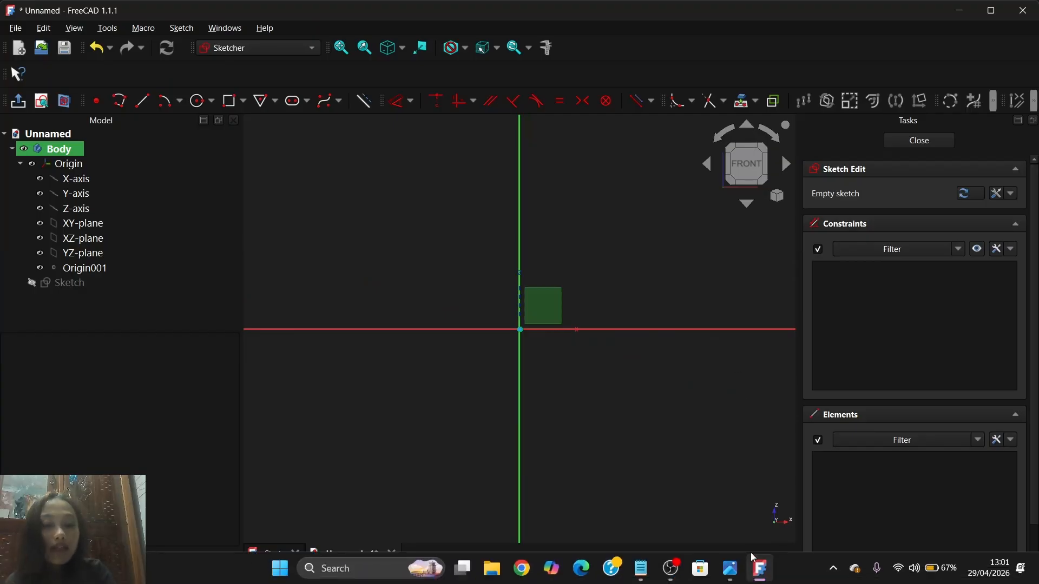
Step: Consult the servo drawing for the case dimensions and sketch a rectangle 22,7 mm wide and 22,7 mm high around the origin
left_click(731, 569)
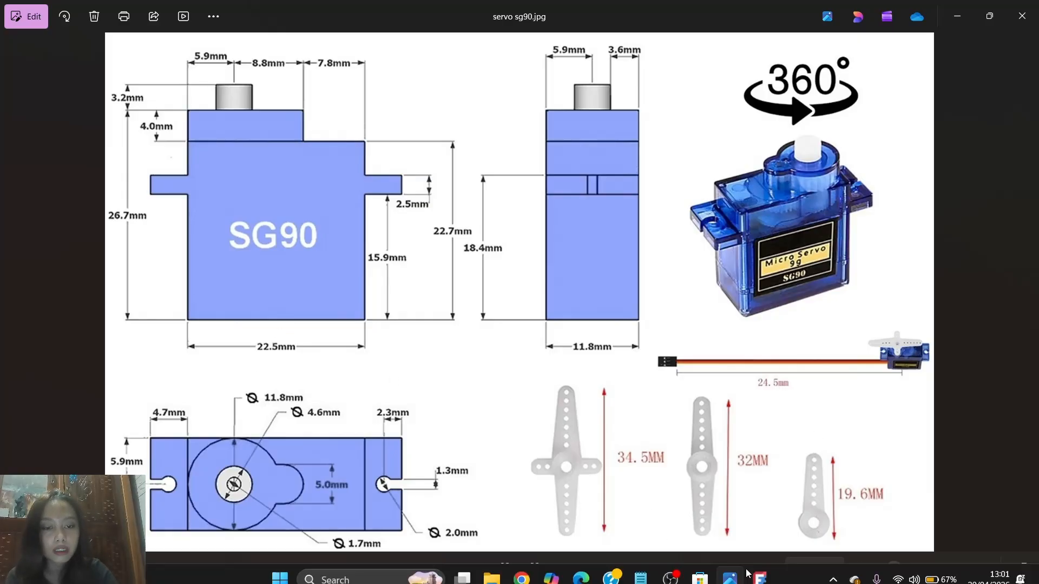
left_click(760, 575)
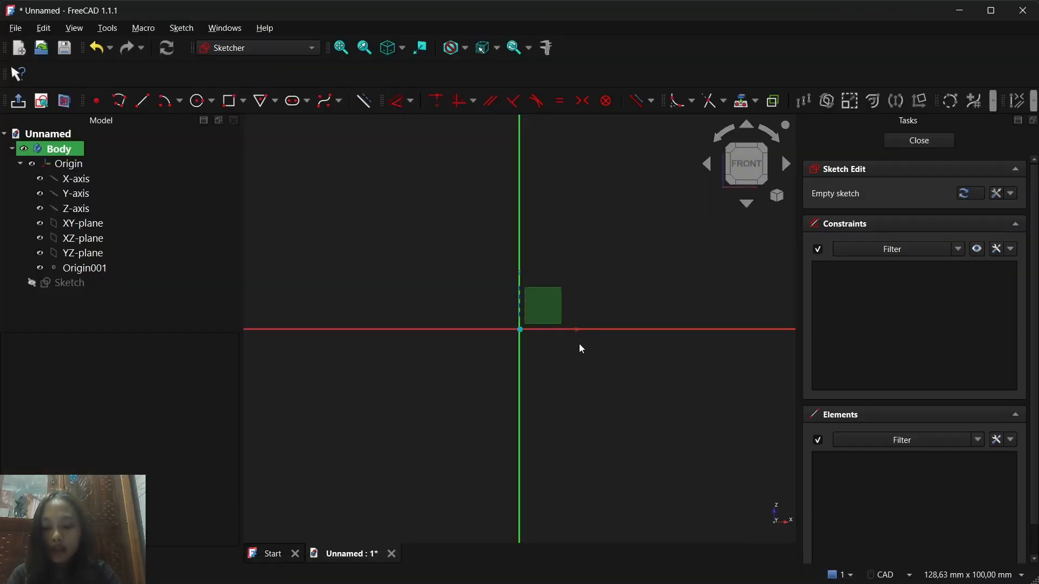
key("g")
key("r")
left_click(489, 267)
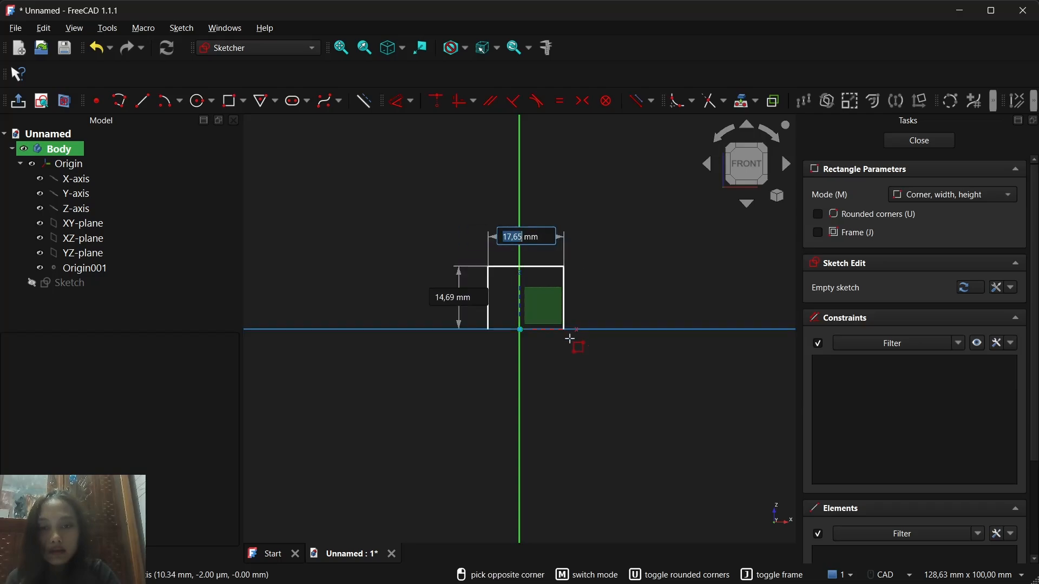
type("22,7")
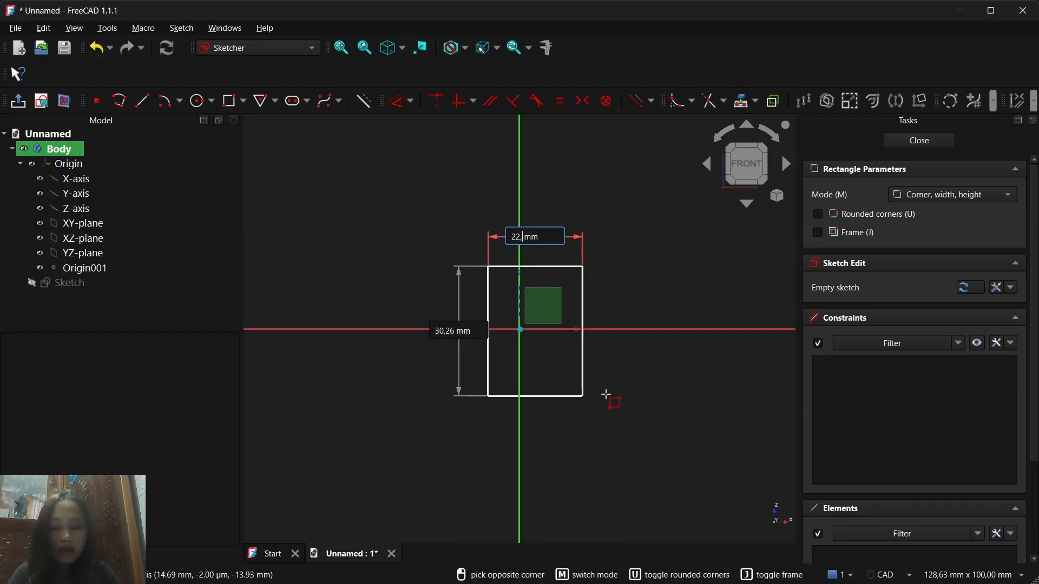
key("Tab")
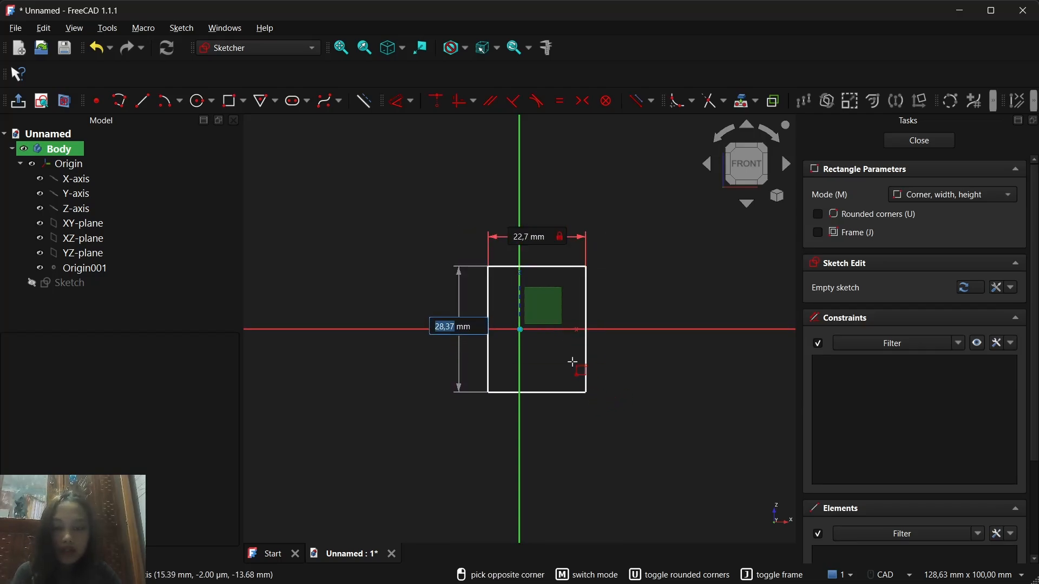
type("22")
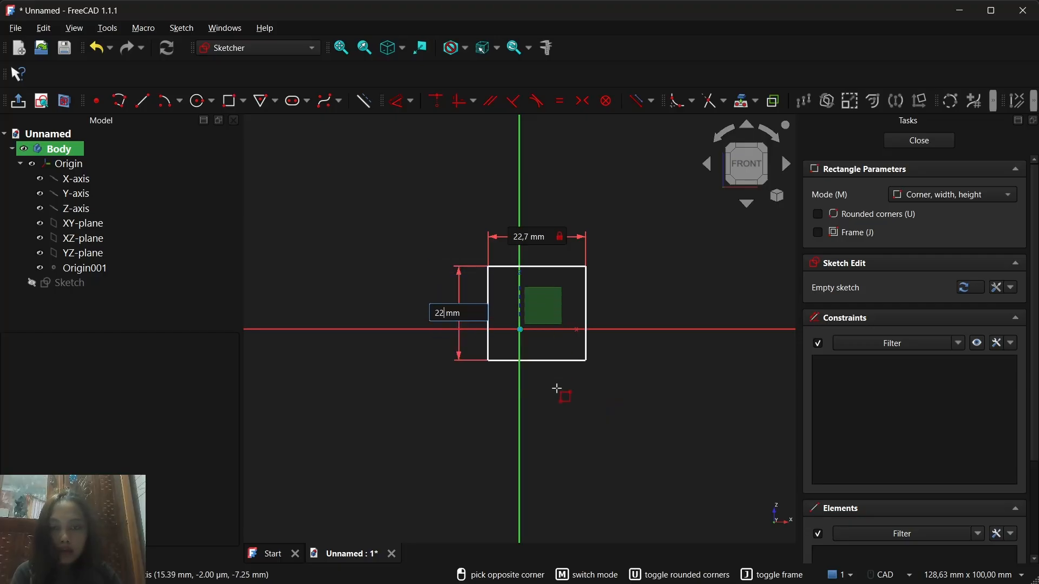
type(",7")
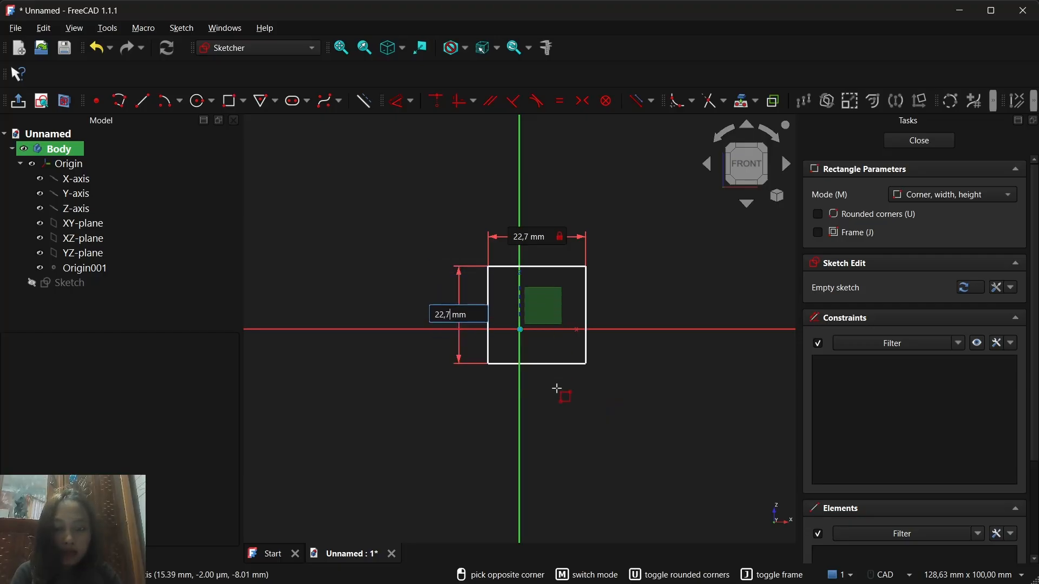
key("Return")
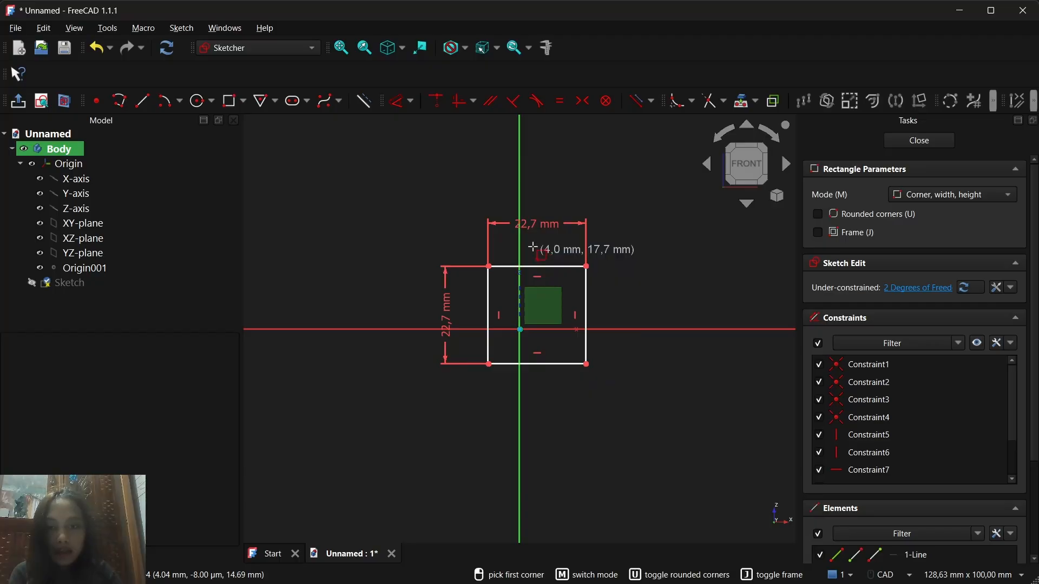
key("Escape")
Step: Set the rectangle's width to 22,5 mm and move the rectangle so it sits roughly centred on the origin
double_click(534, 225)
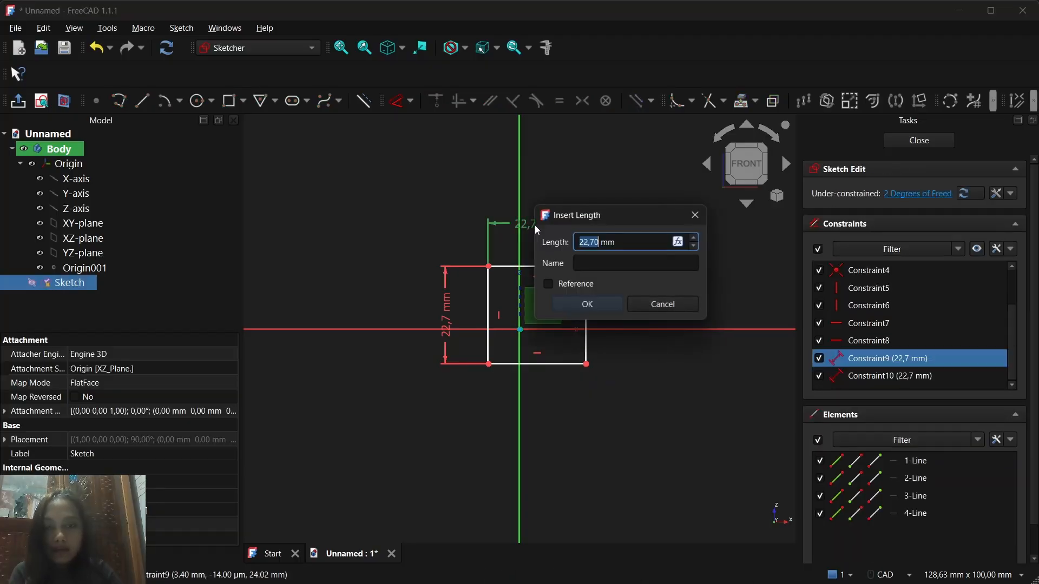
type("22,5")
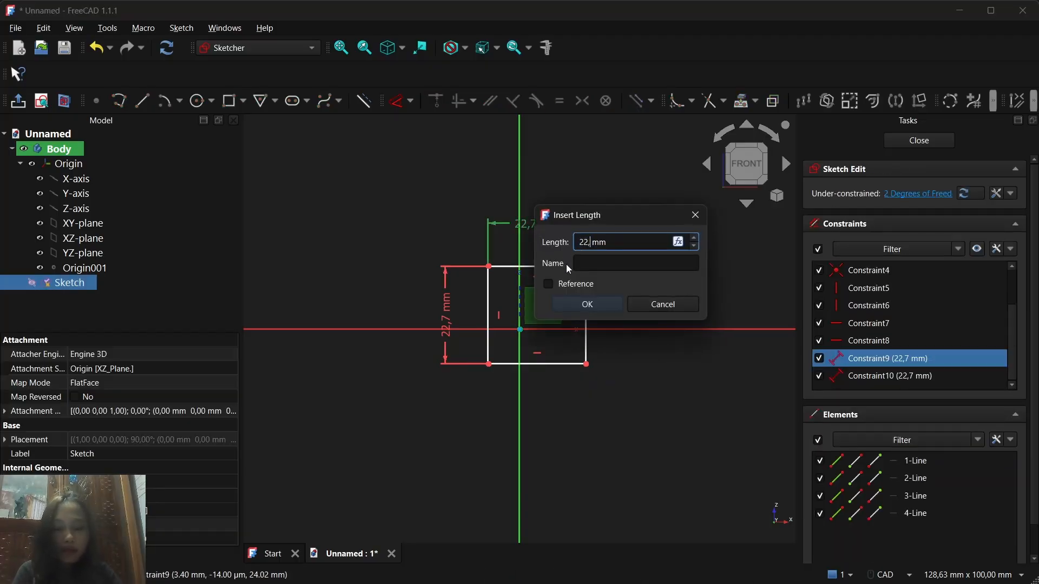
key("Return")
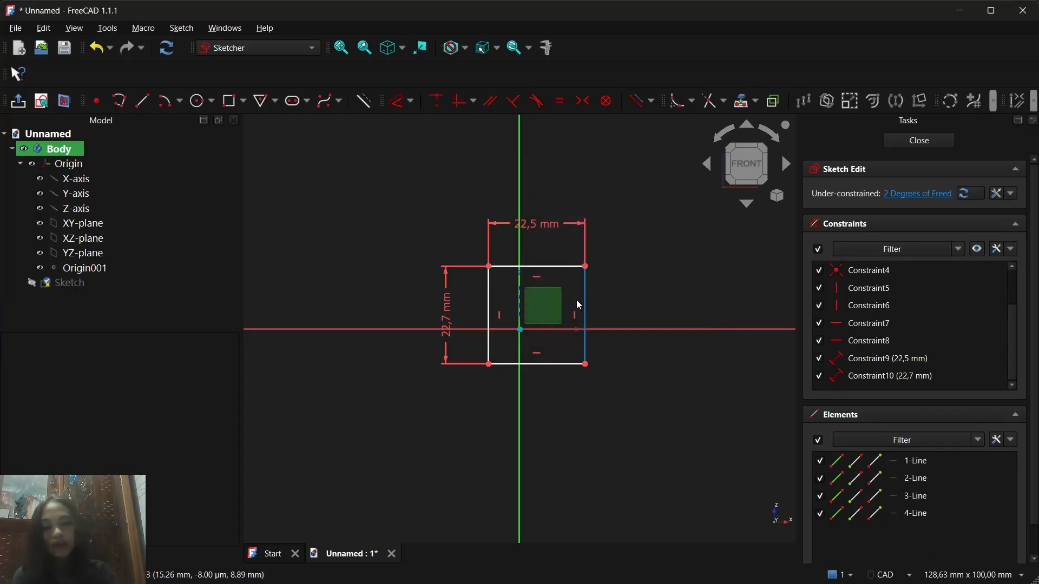
left_click_drag(536, 268, 521, 286)
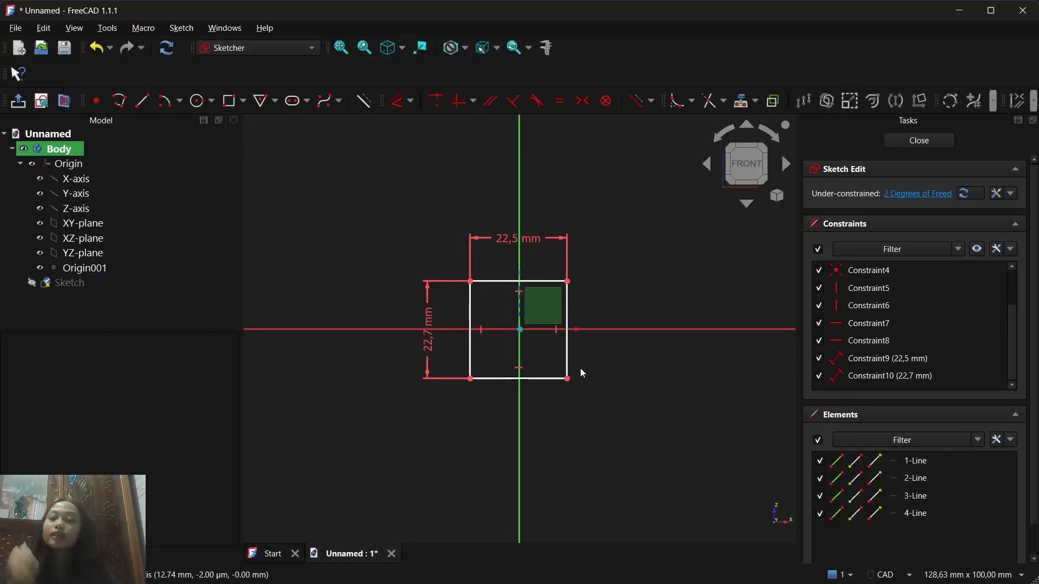
Step: Finish the sketch and pad the rectangle one-sided by 11,8 mm, checking the case depth against the servo drawing
left_click(728, 571)
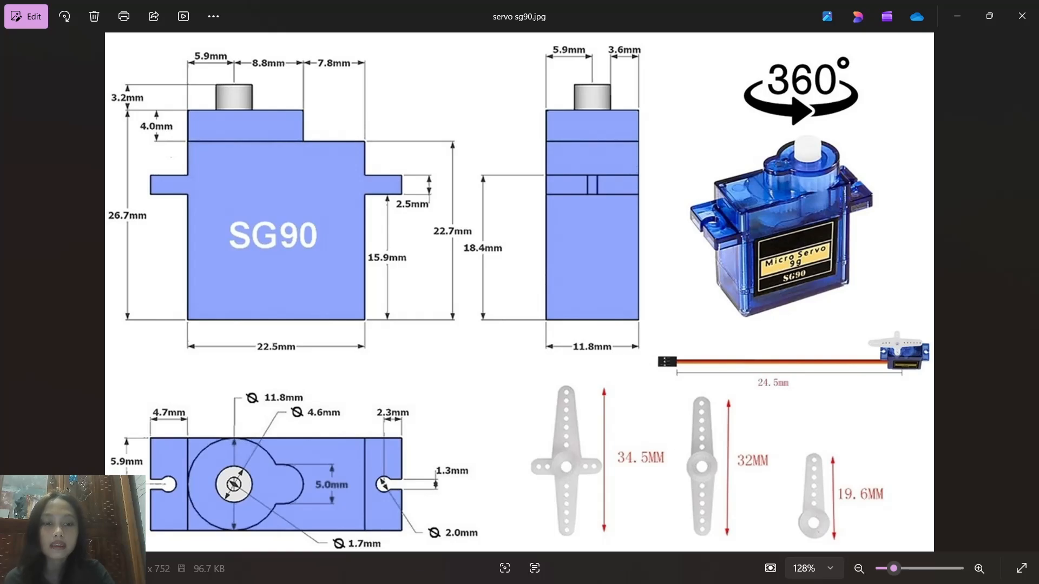
left_click(760, 568)
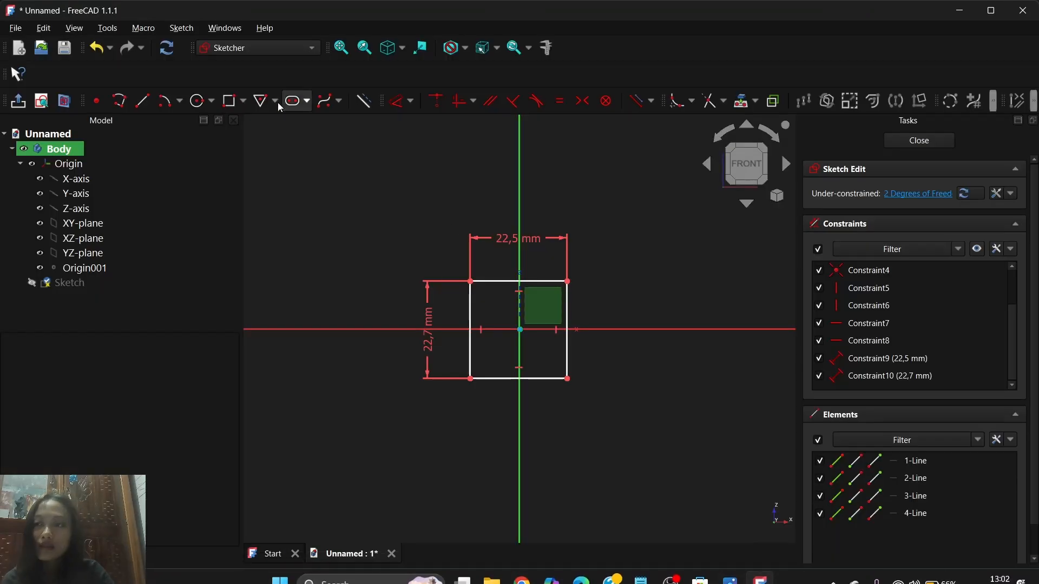
left_click(18, 101)
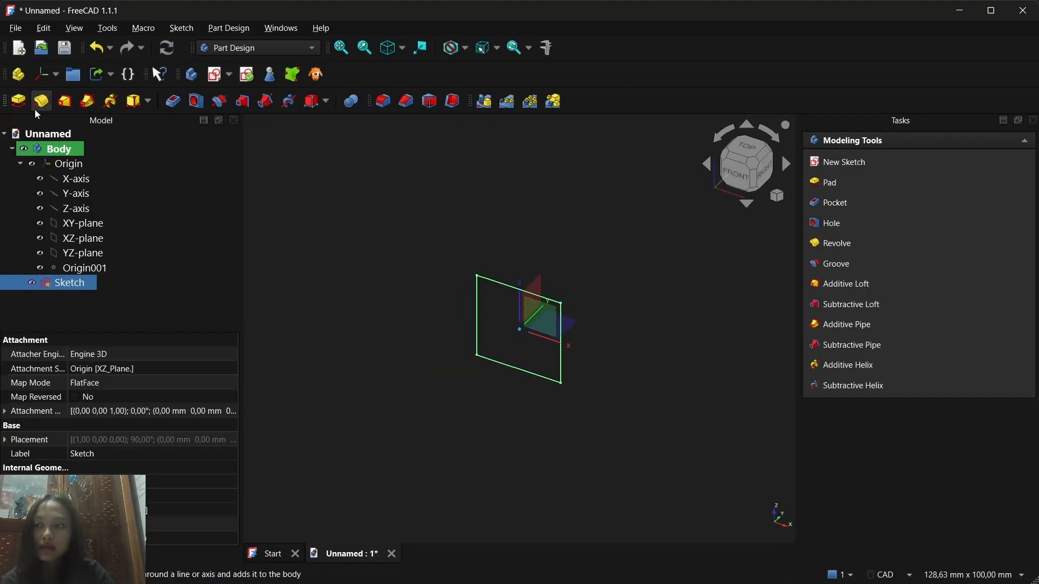
left_click(19, 102)
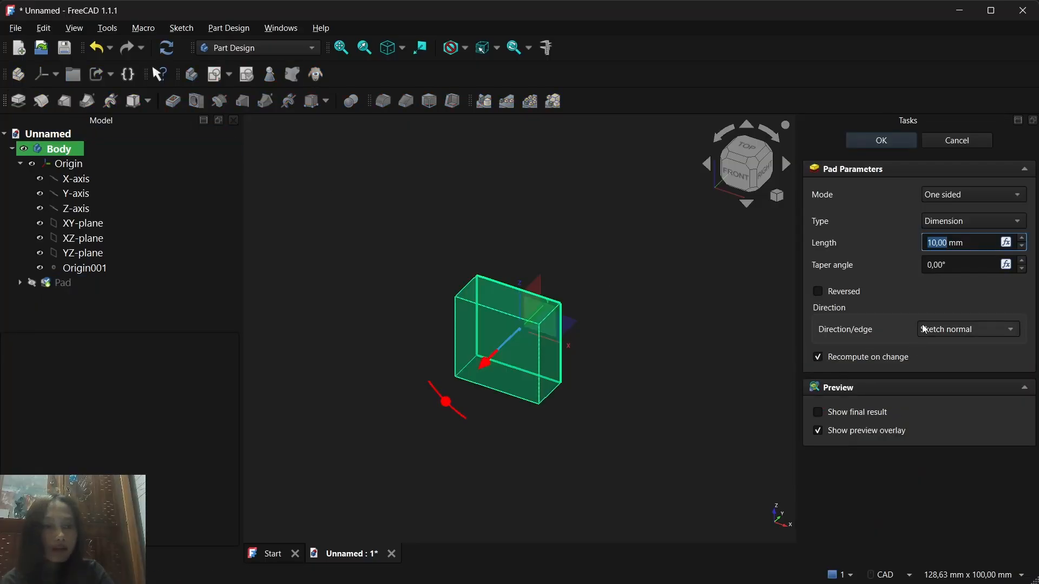
type("11,8")
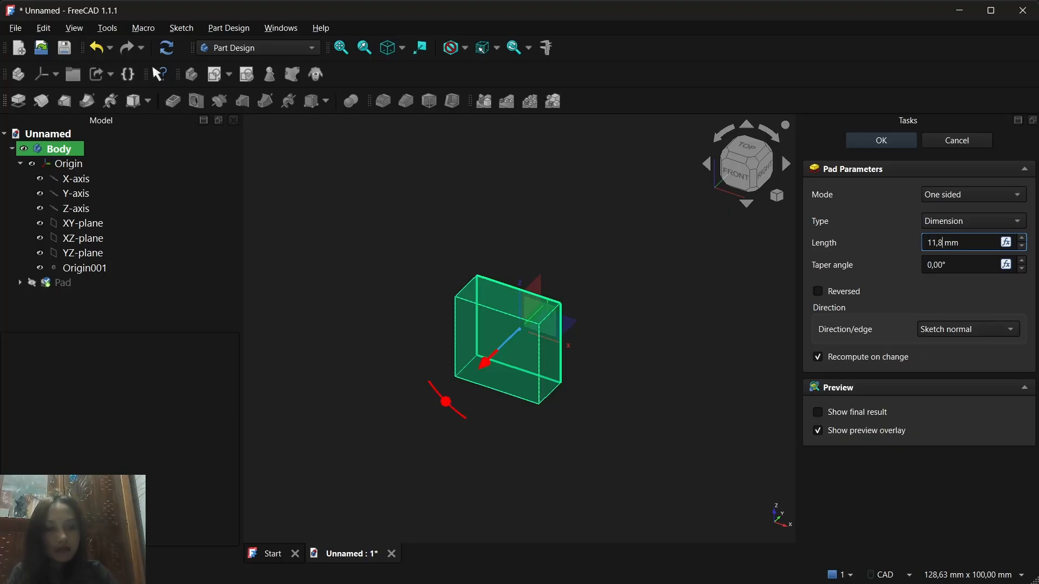
mouse_move(813, 566)
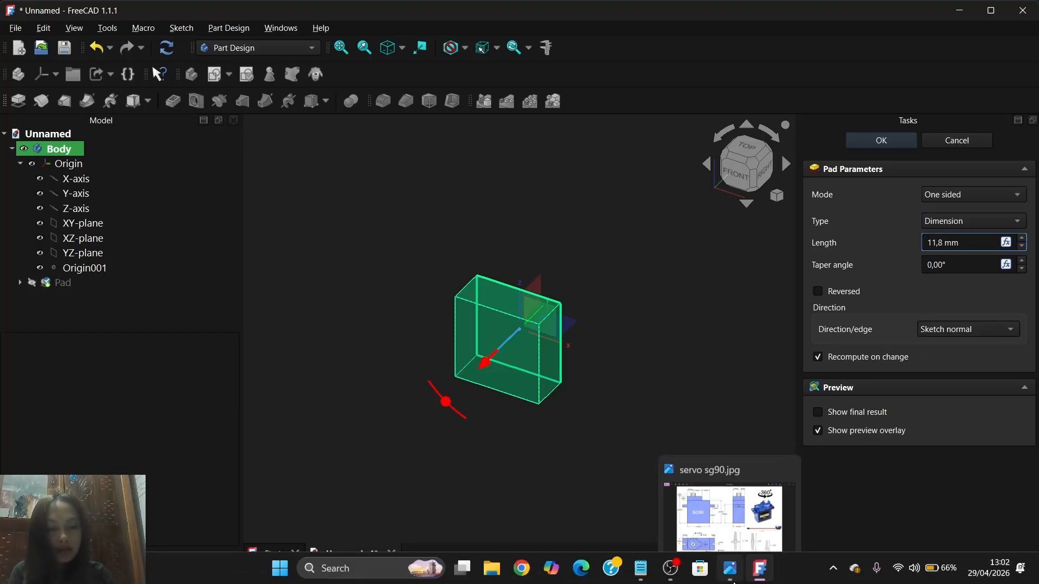
left_click(731, 578)
left_click(731, 579)
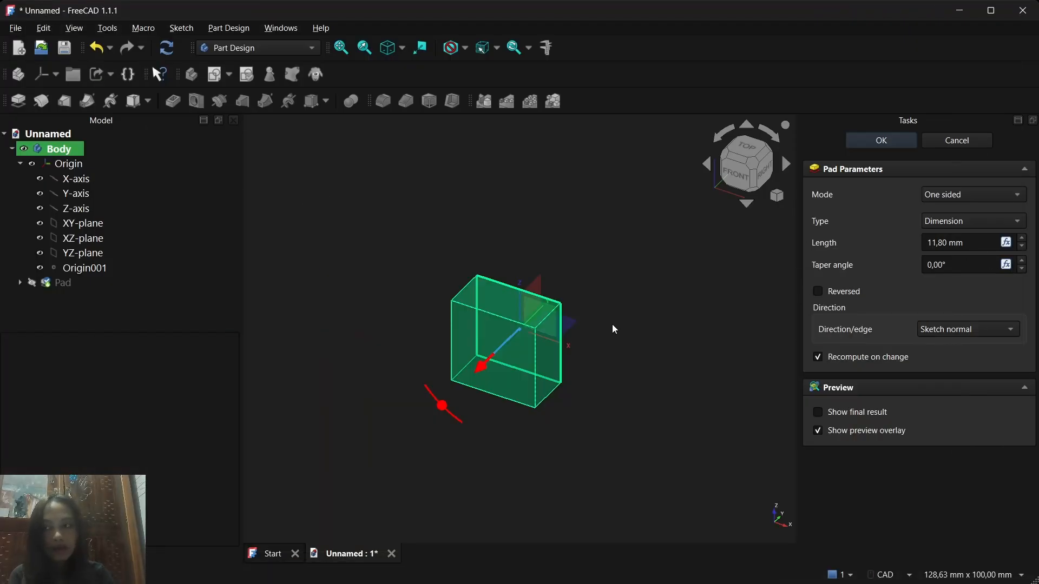
left_click(860, 144)
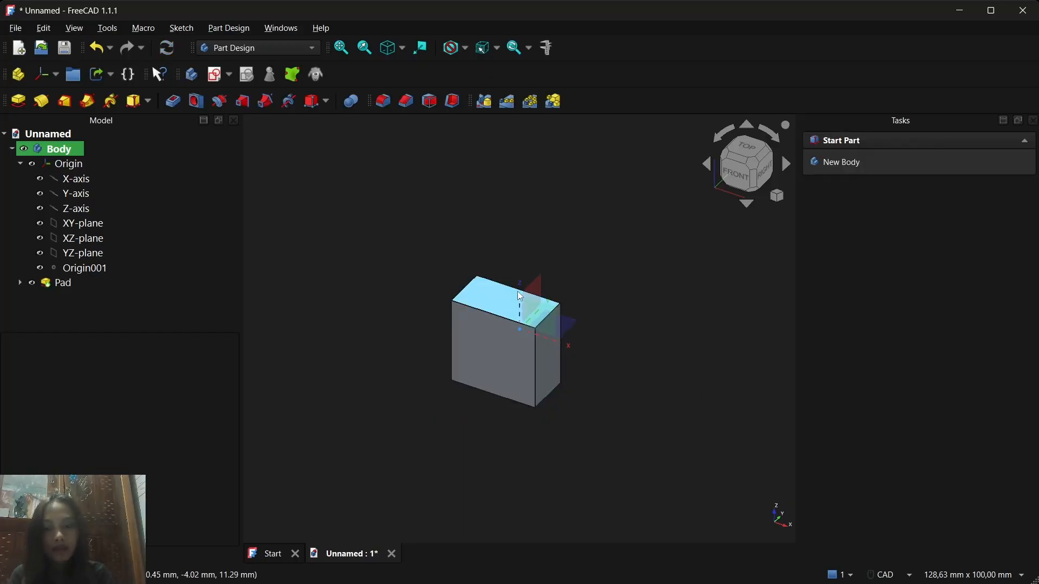
Step: Consult the servo drawing again and start a new sketch on the block's narrow side face towards positive X
mouse_move(736, 581)
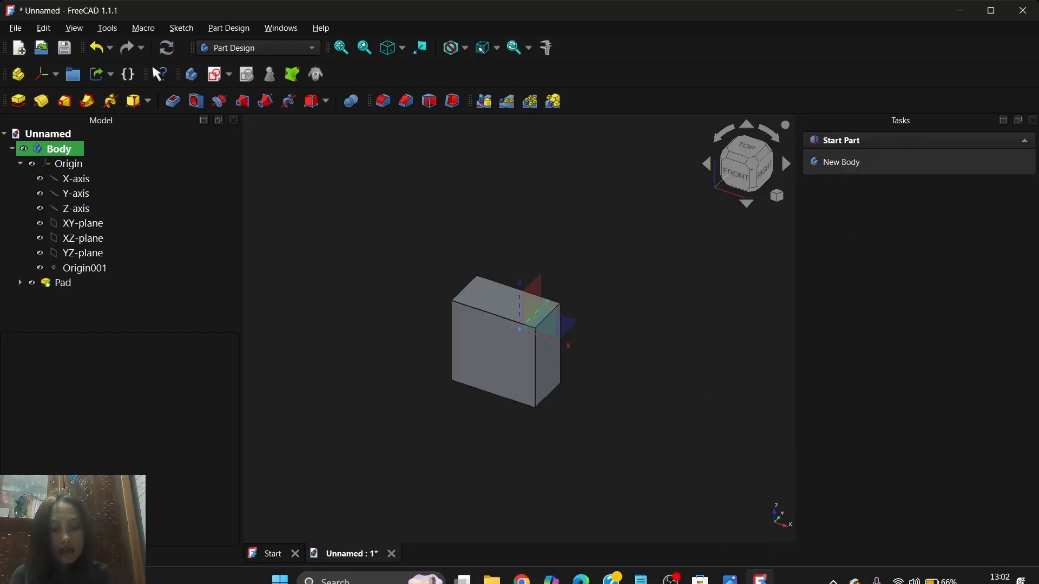
left_click(735, 579)
mouse_move(760, 567)
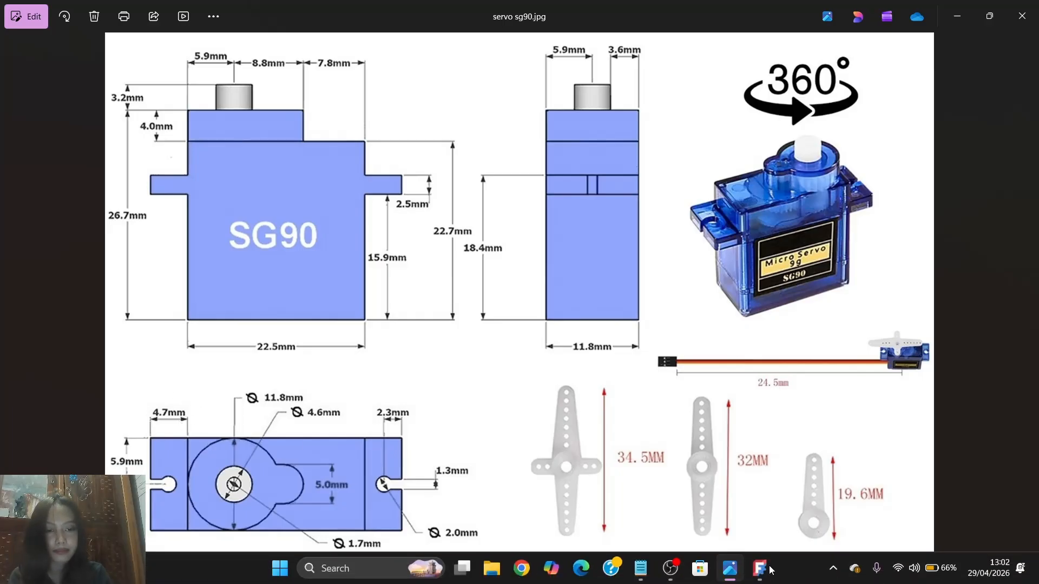
left_click(762, 567)
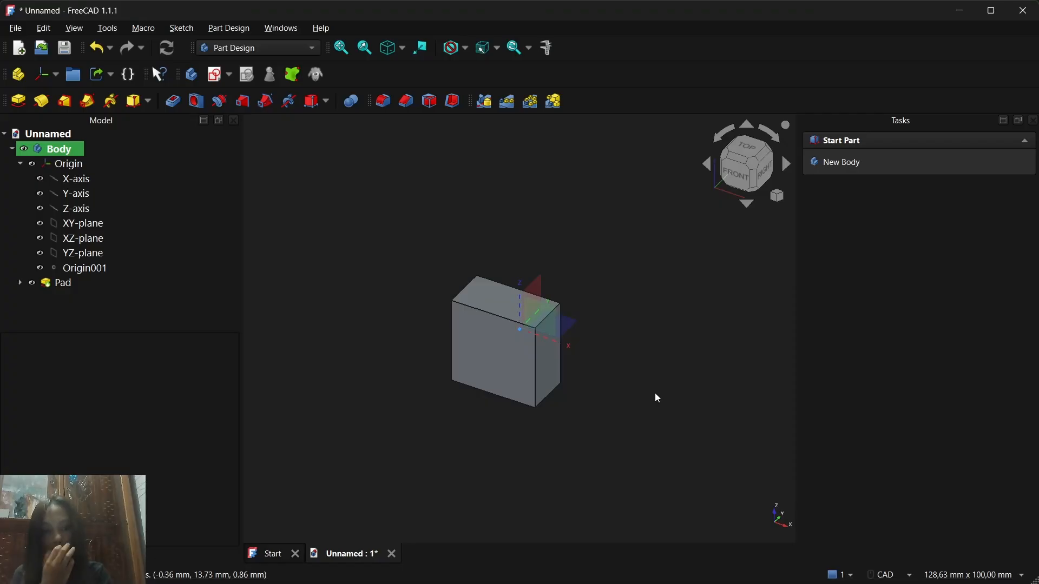
left_click(555, 361)
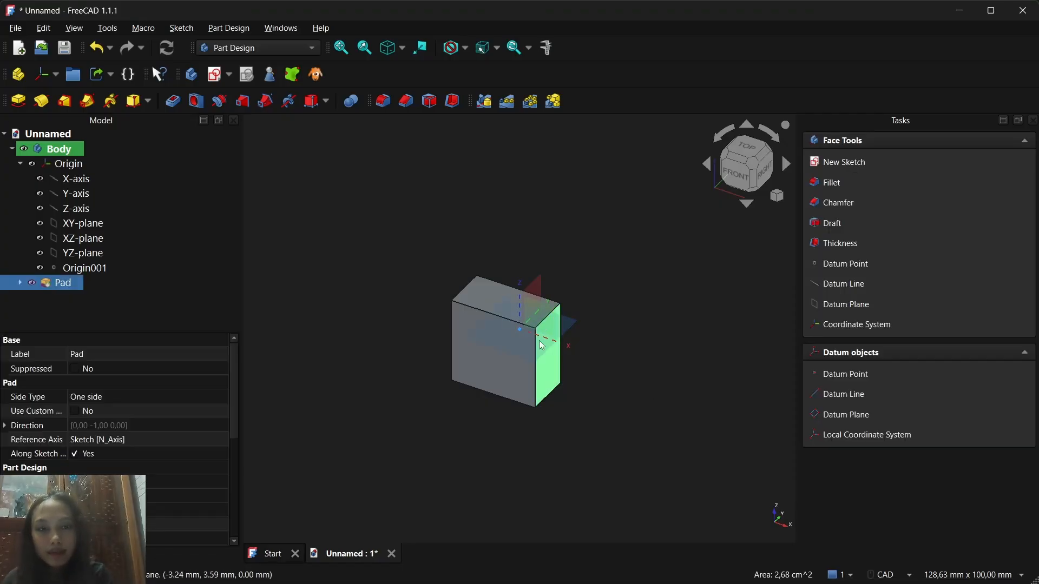
left_click(20, 282)
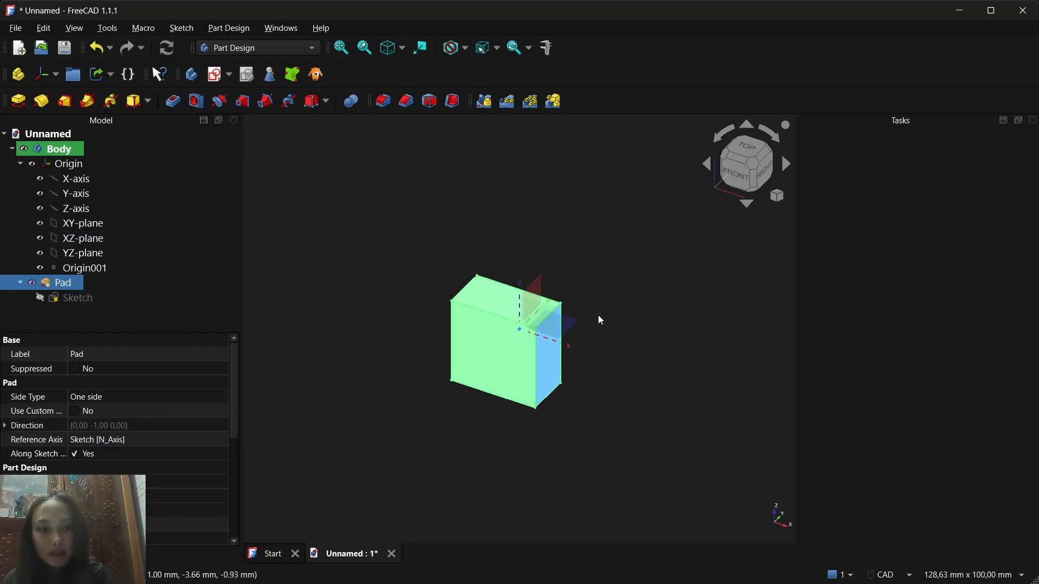
left_click(590, 322)
left_click(561, 332)
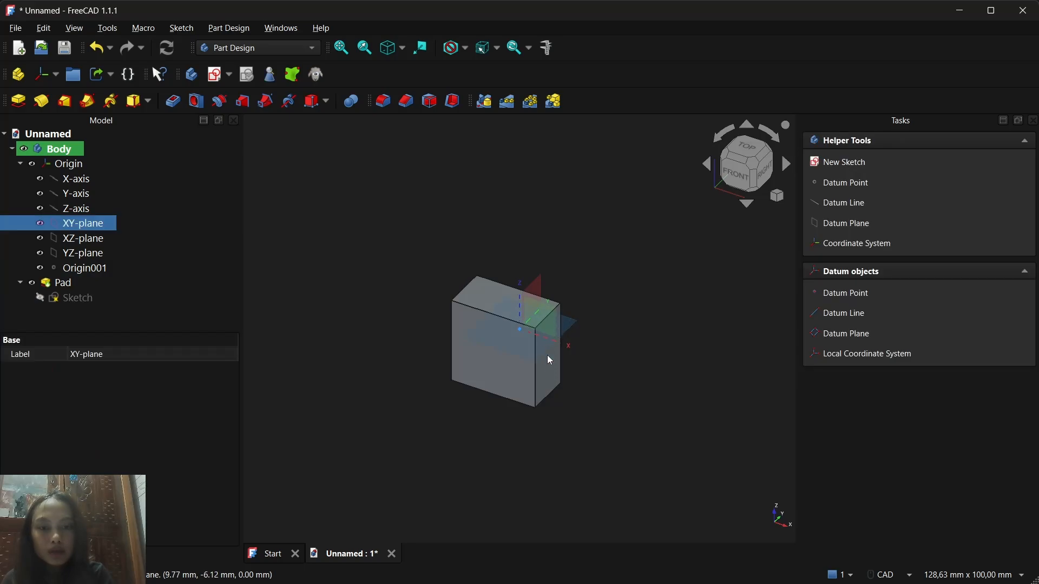
left_click(547, 355)
left_click(845, 162)
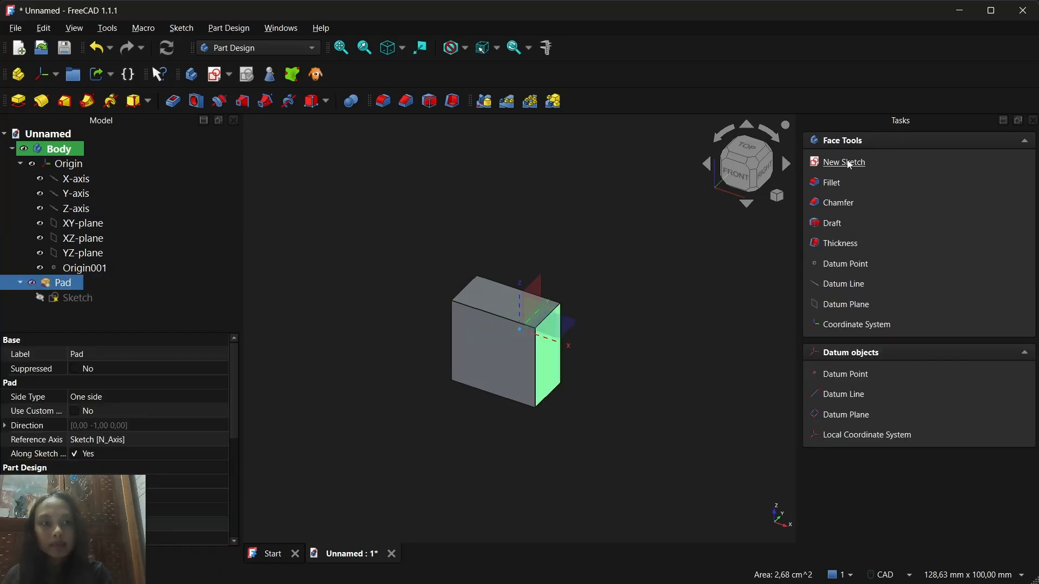
scroll(636, 313, "up", 2)
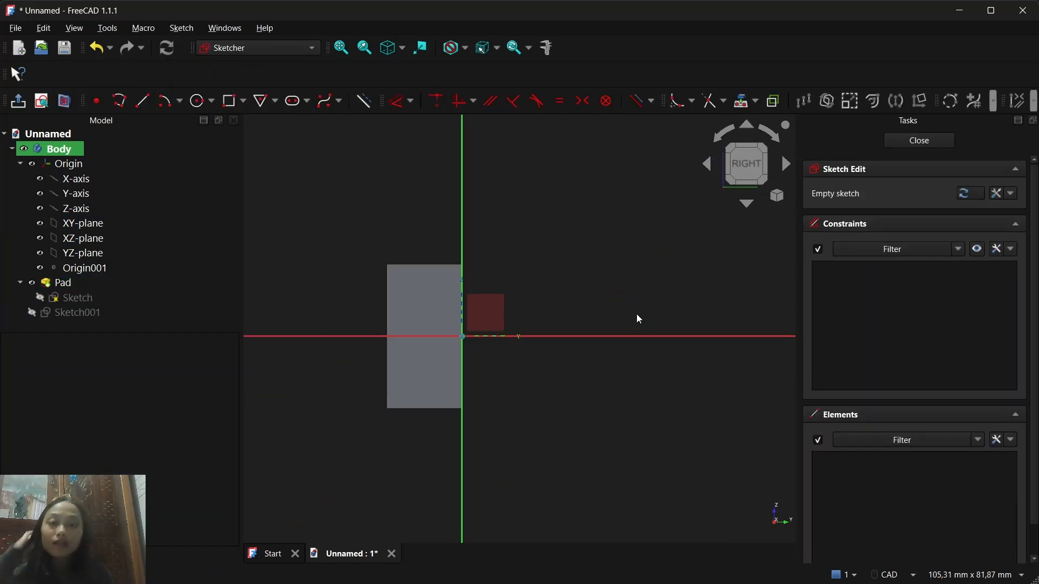
Step: Place two sketch points on the face's vertical edge opposite the sketch axis, the upper one about 6,9 mm above the horizontal axis
scroll(636, 313, "up", 1)
scroll(636, 314, "down", 1)
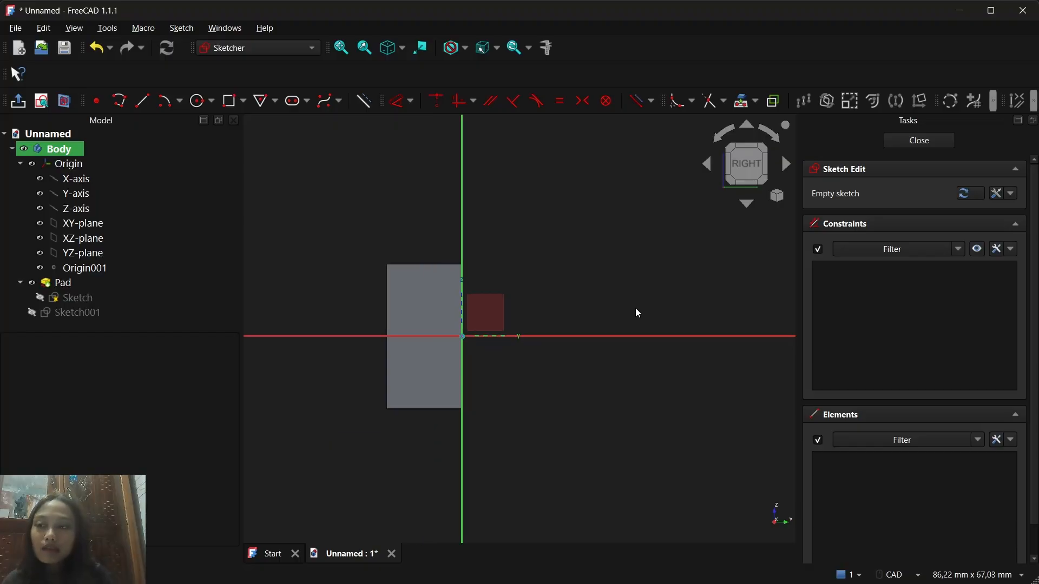
left_click(92, 106)
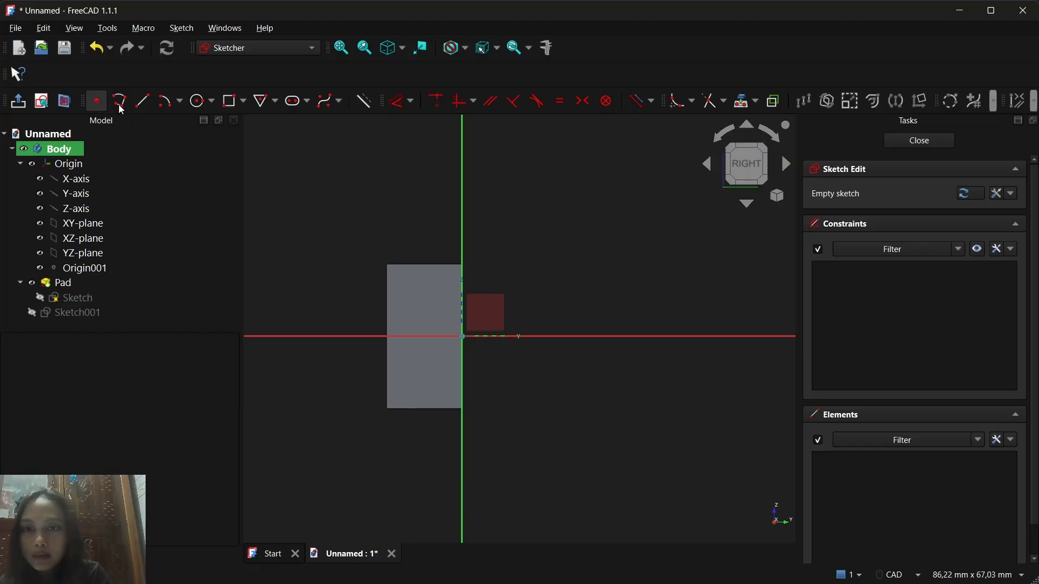
scroll(387, 307, "up", 2)
scroll(386, 307, "up", 1)
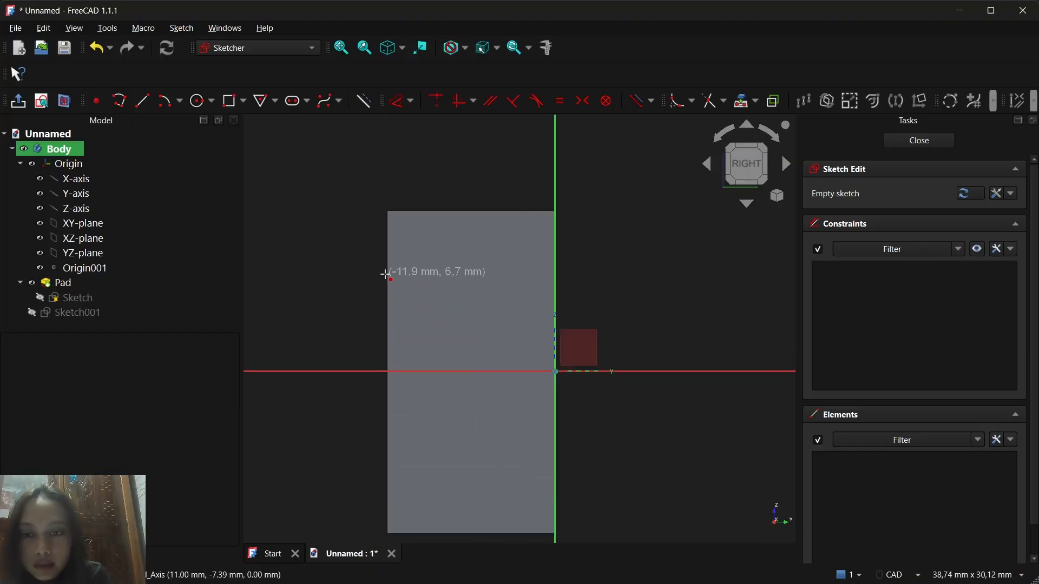
left_click(388, 272)
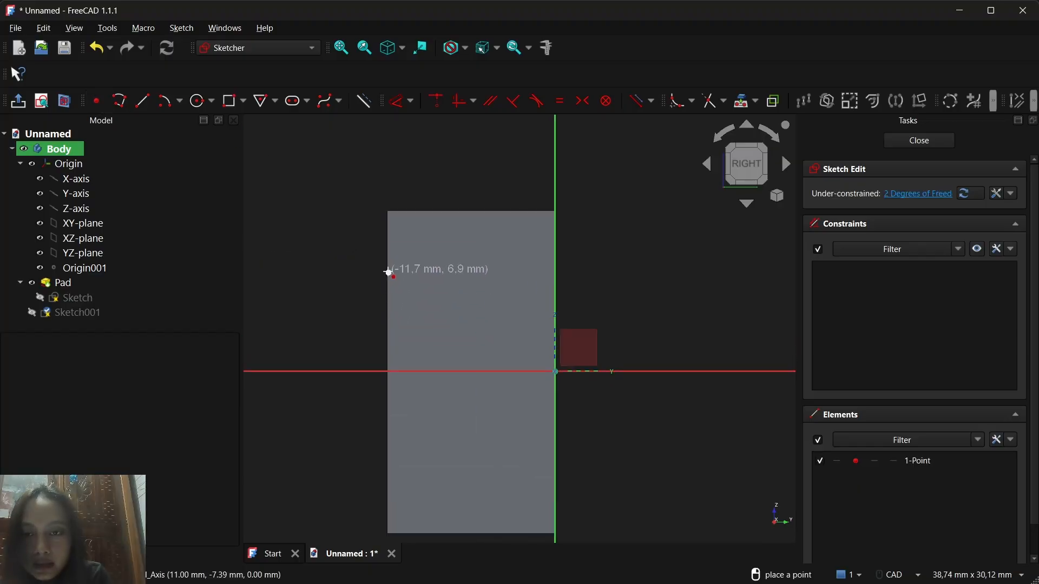
left_click(389, 303)
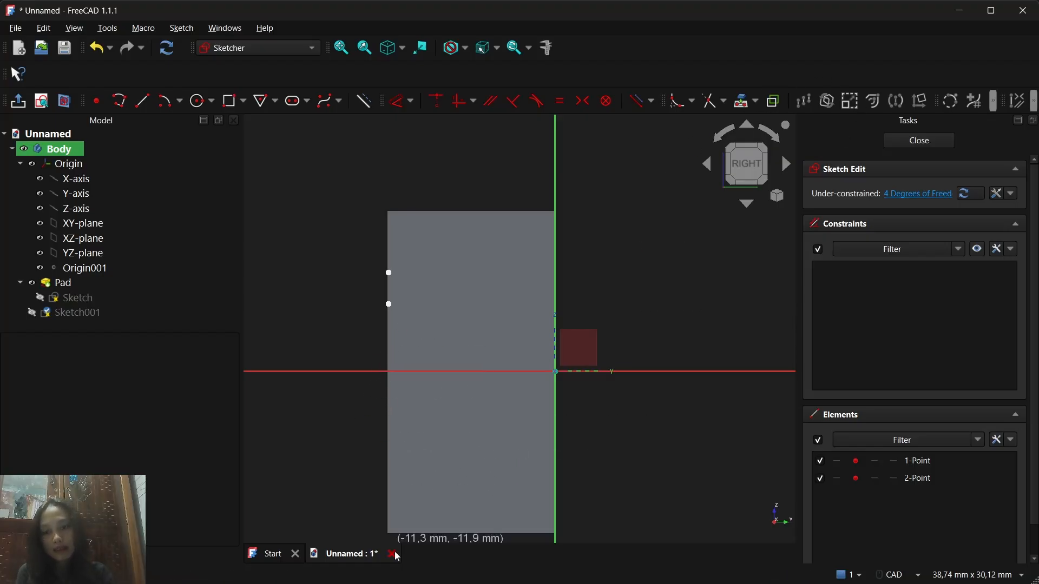
Step: Project that vertical edge as external geometry and draw a rectangle across the full face width, 11,8 mm wide and about 2,3 mm high
left_click(742, 103)
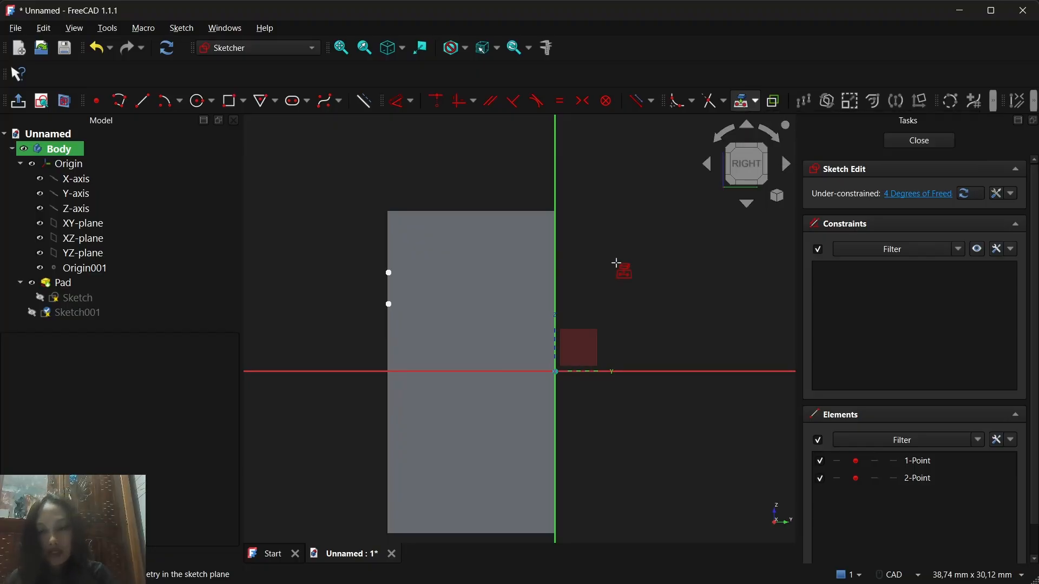
left_click(388, 348)
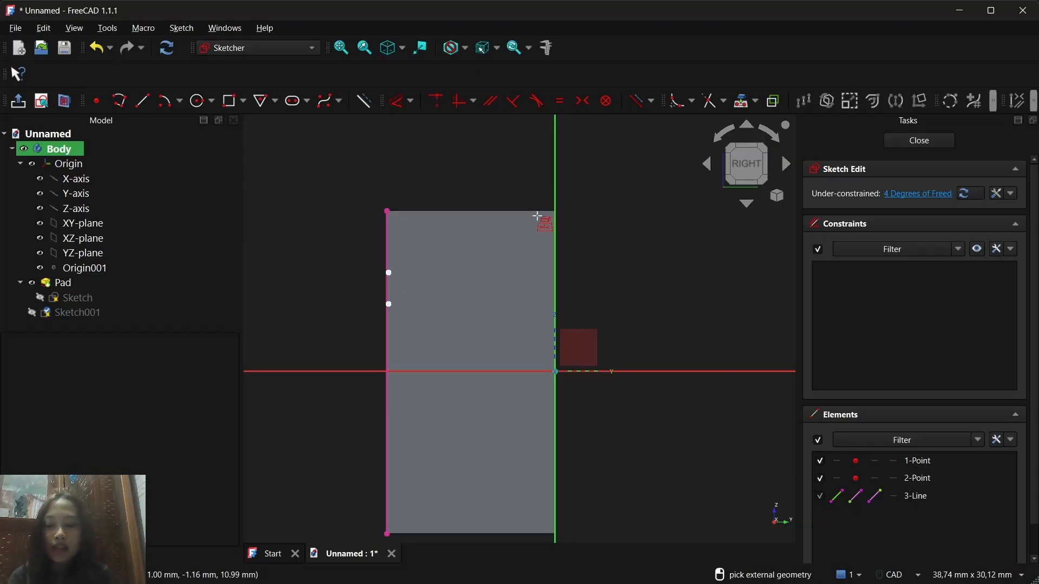
key("g")
key("r")
left_click(388, 273)
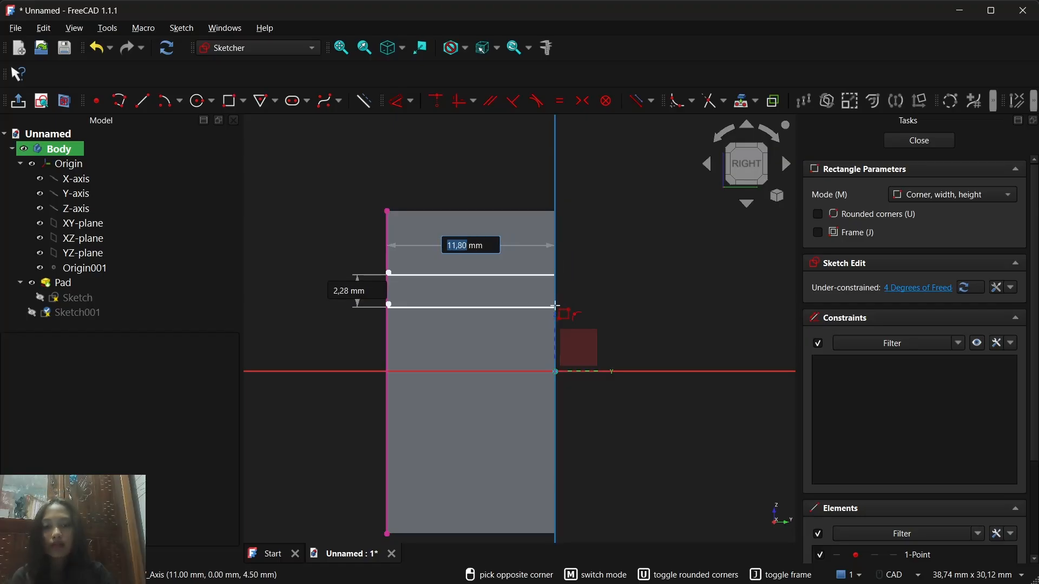
left_click(556, 308)
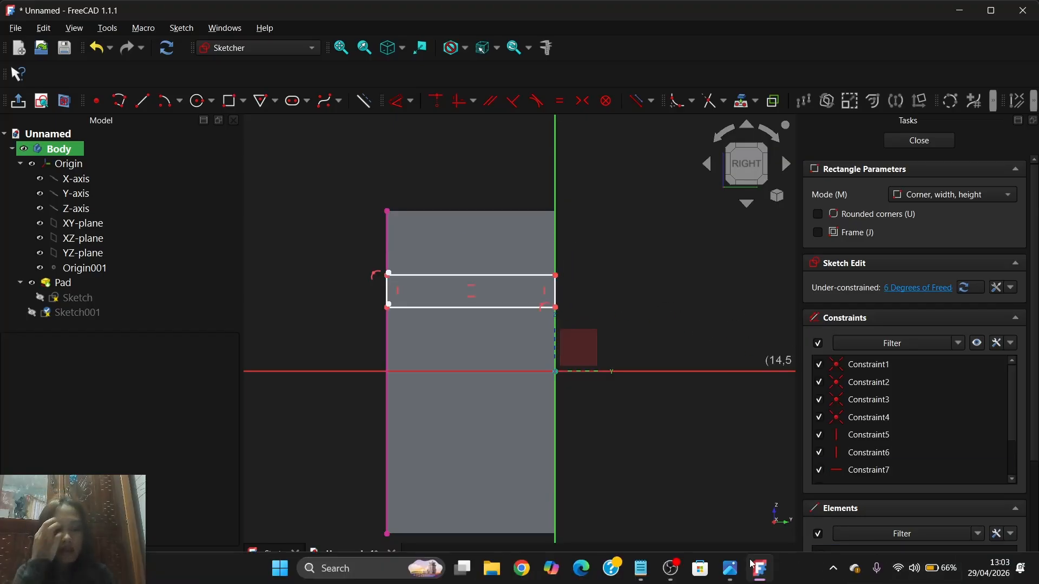
Step: Consult the servo drawing and dimension the rectangle's lower edge 15,9 mm above the lower endpoint of the projected edge
left_click(729, 570)
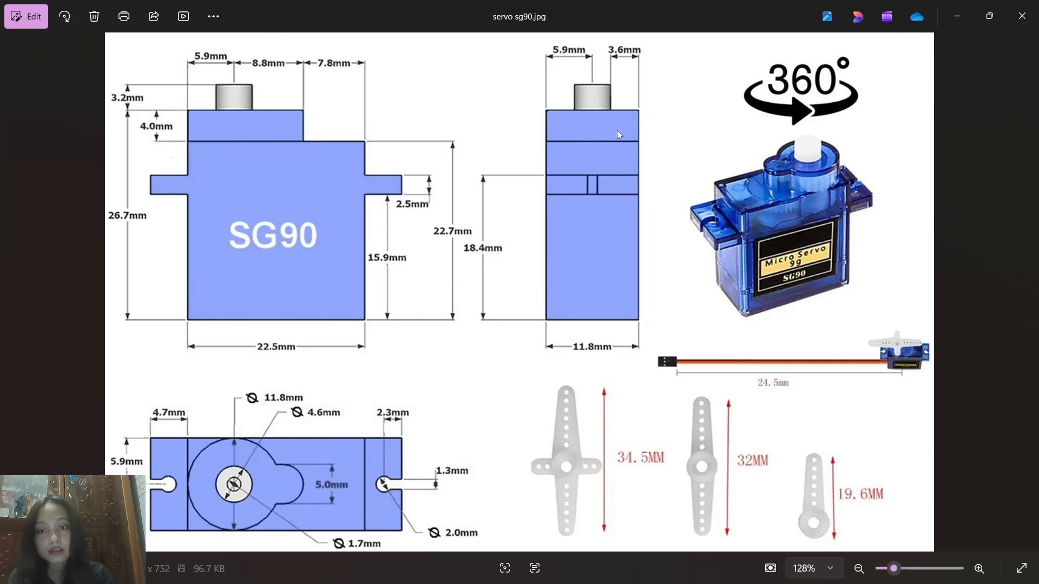
left_click(957, 15)
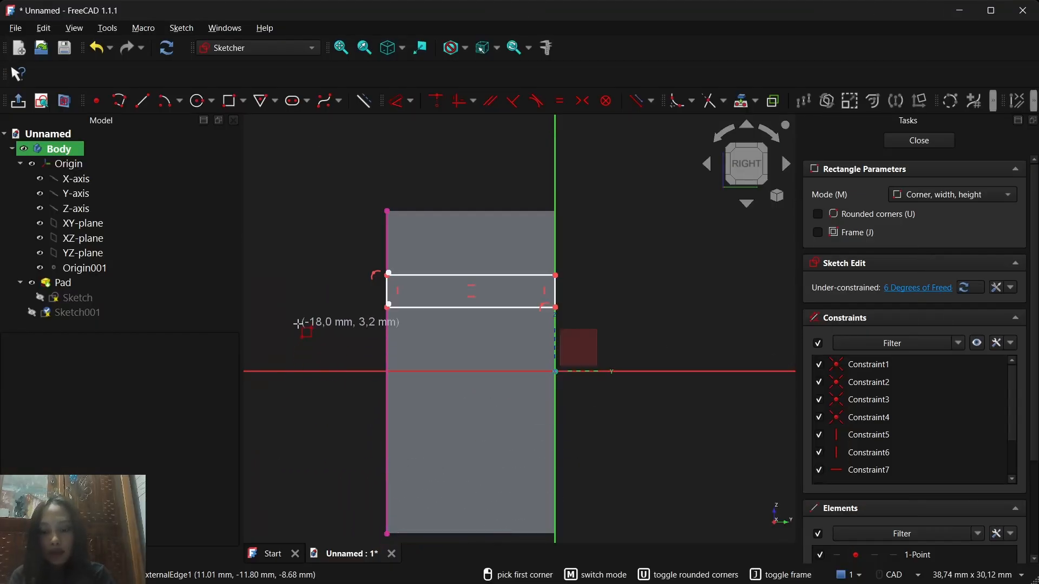
key("d")
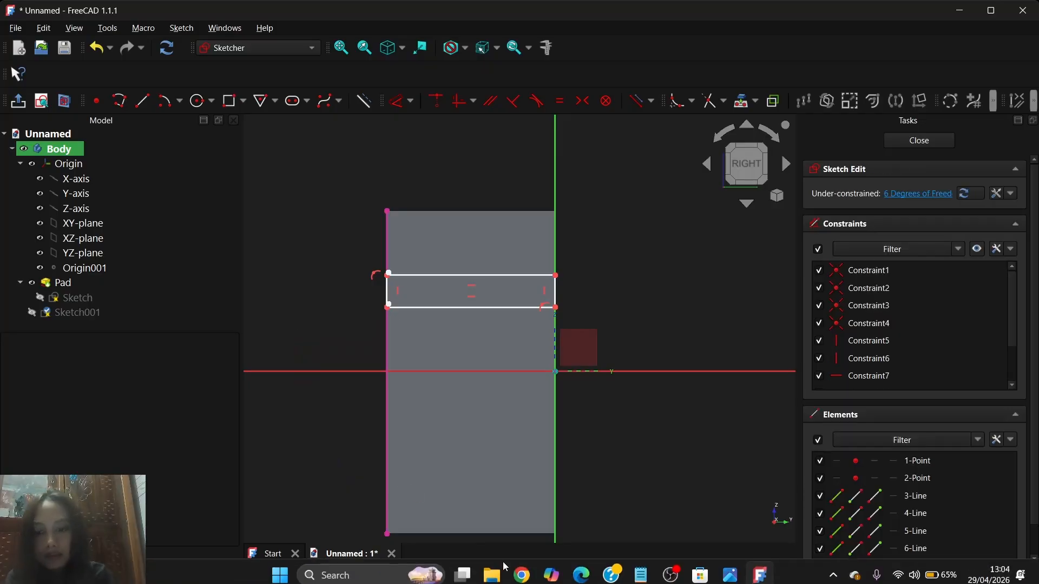
left_click(388, 535)
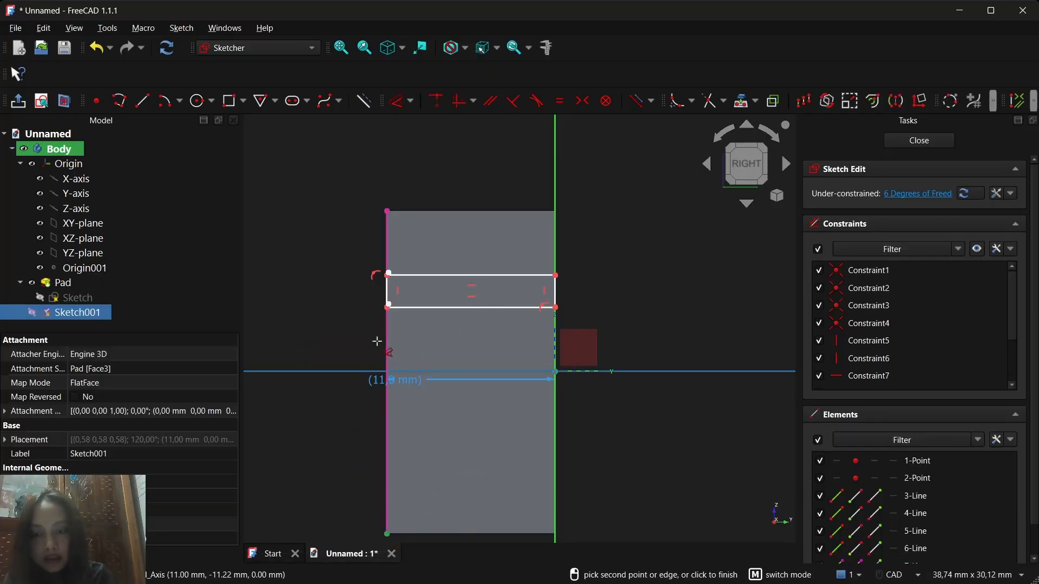
left_click(388, 304)
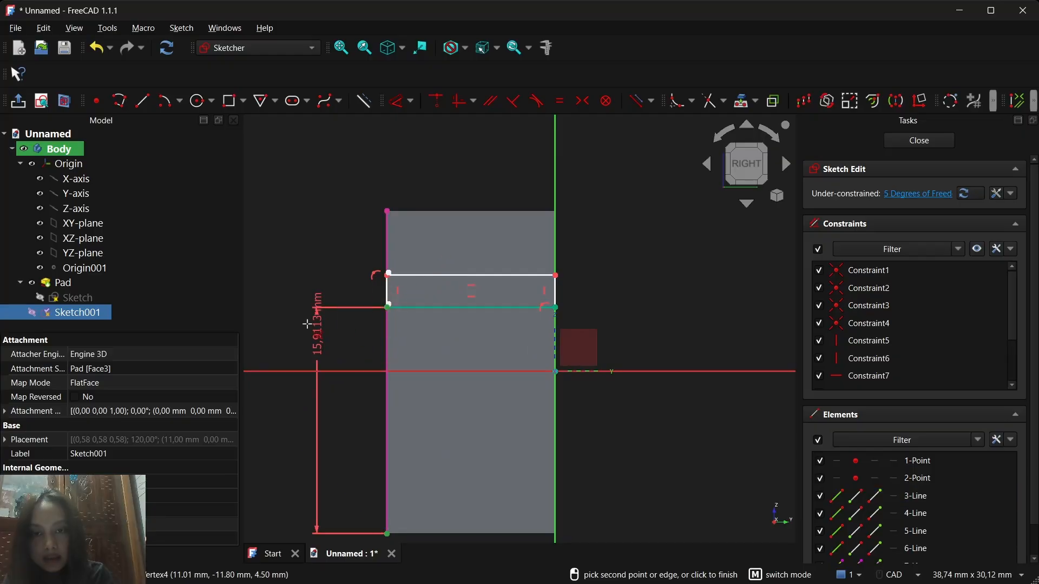
left_click(315, 325)
type("1")
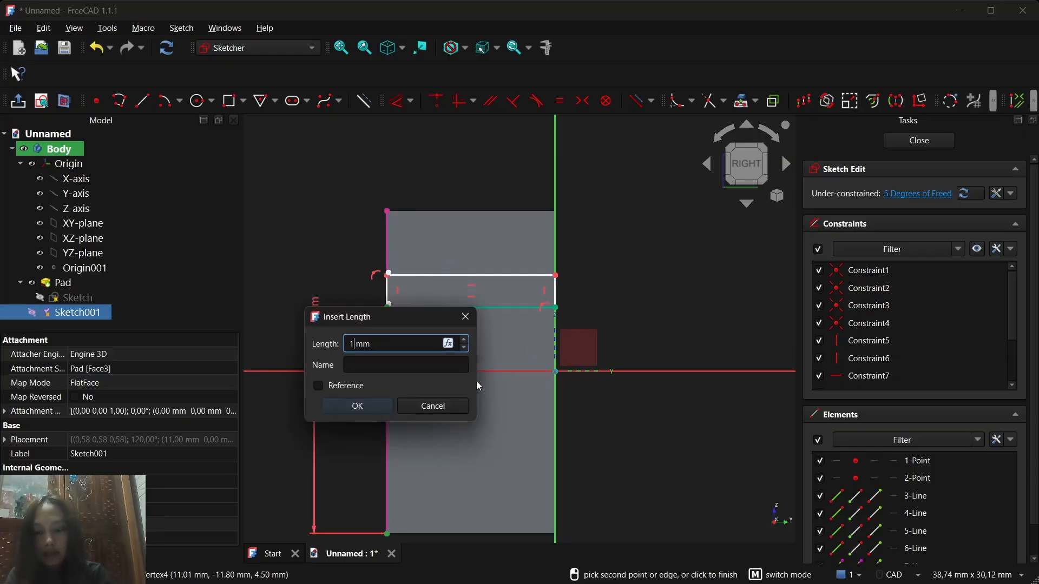
type("5,9")
key("Return")
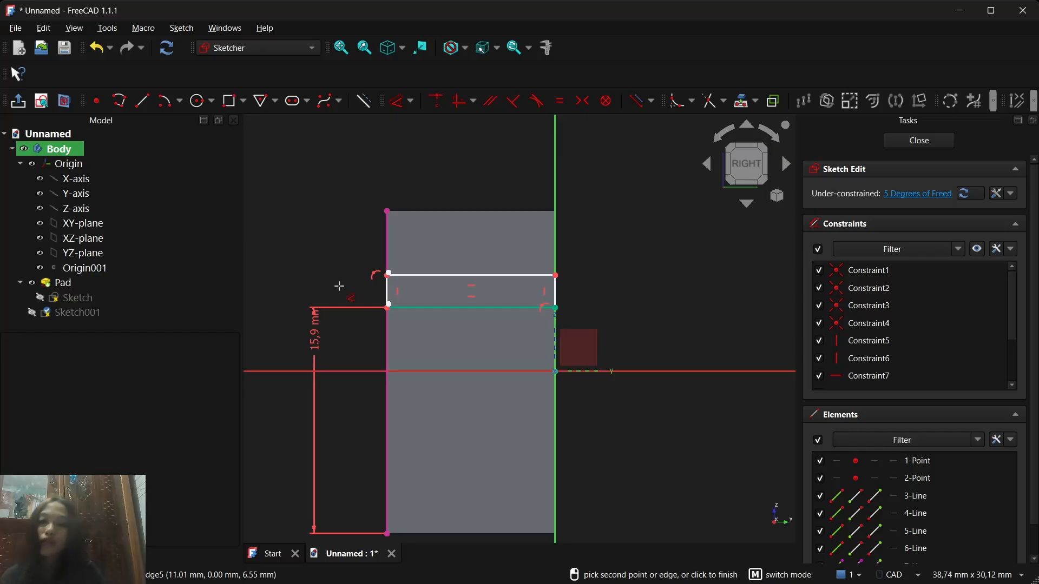
Step: Dimension the rectangle's height as 4,7 mm and leave the sketch
left_click(433, 282)
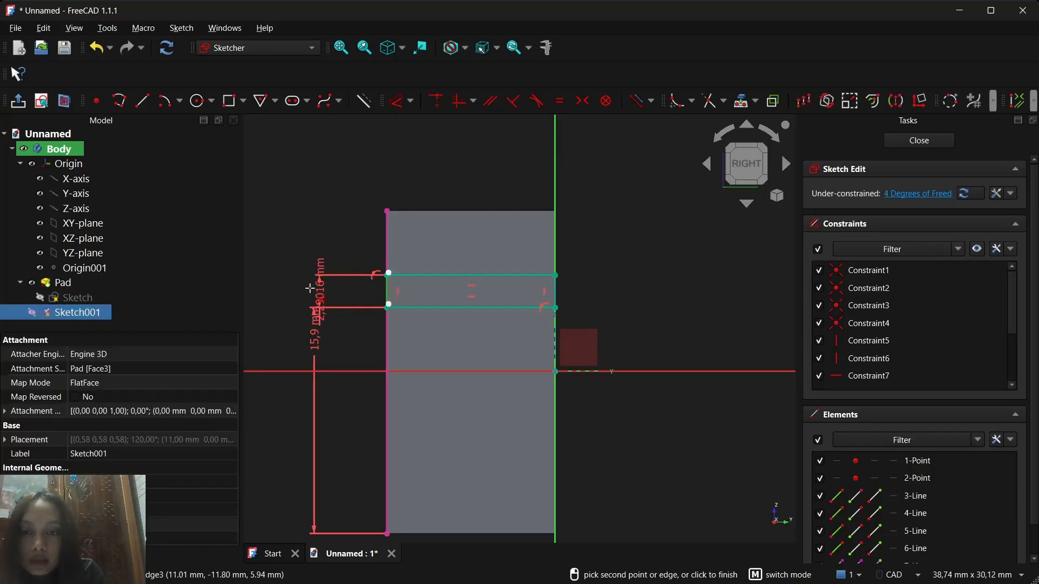
left_click(283, 285)
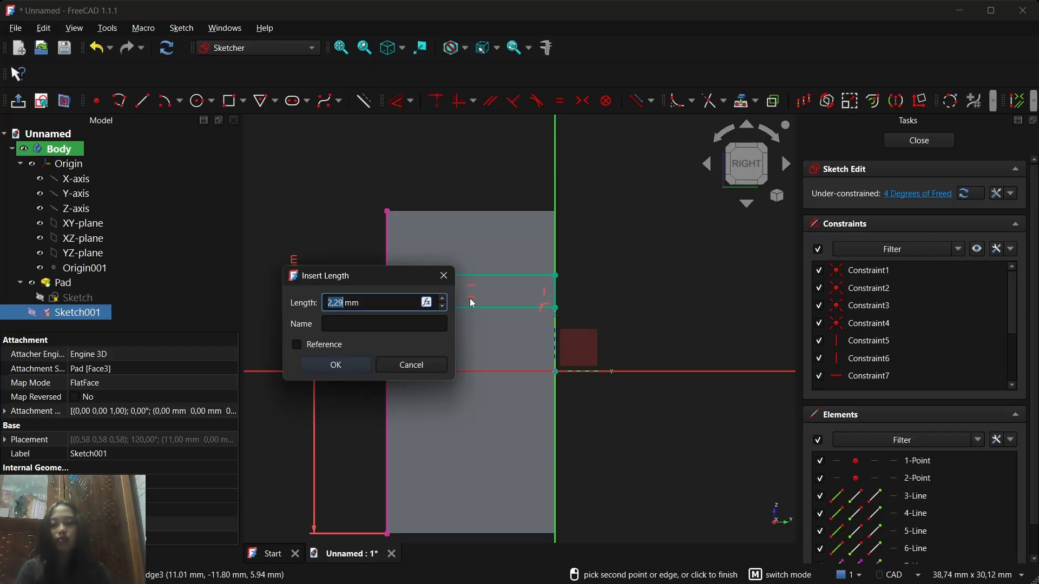
mouse_move(752, 562)
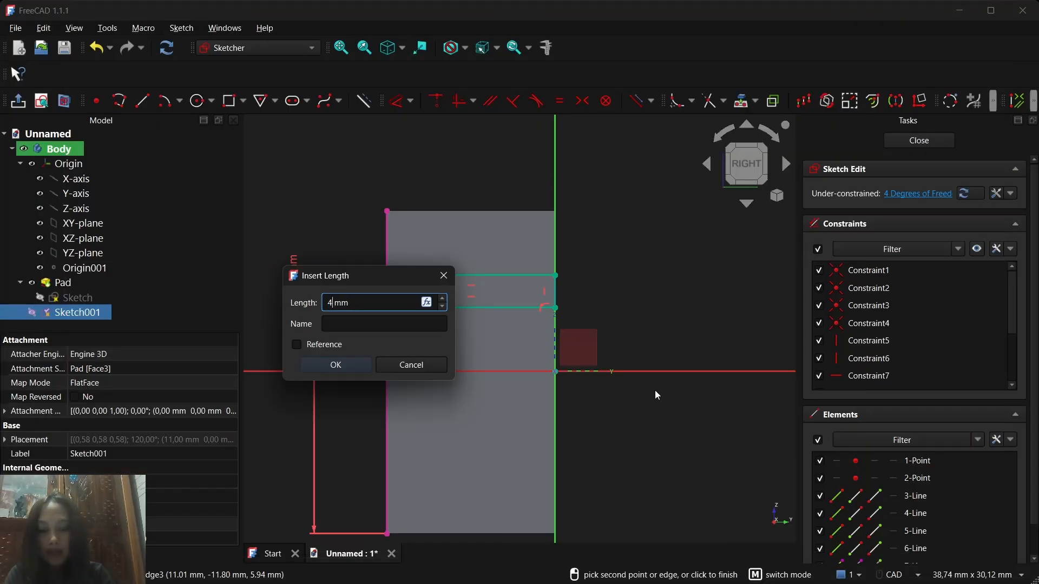
key("Return")
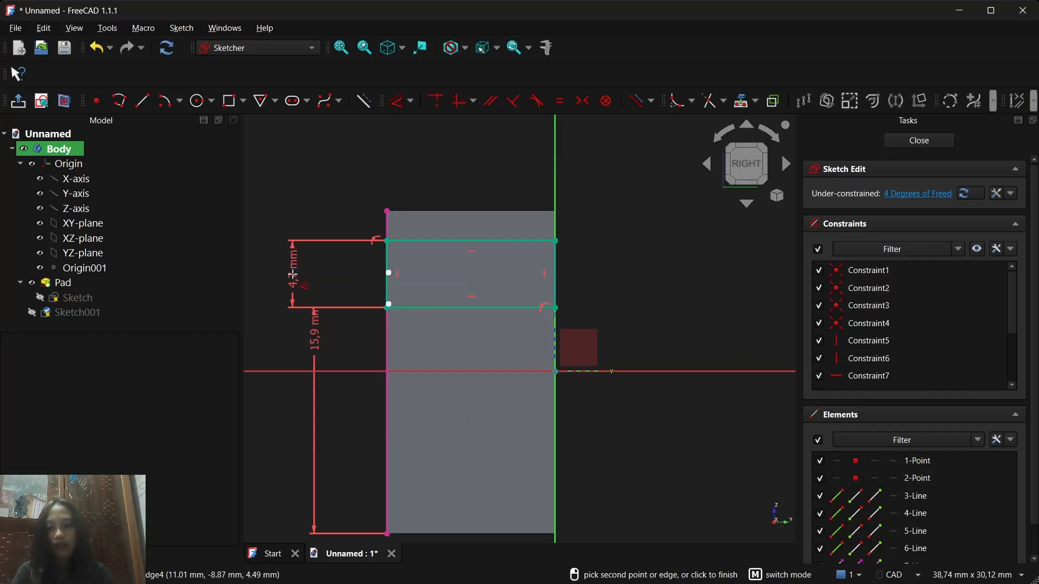
key("Escape")
key("Escape")
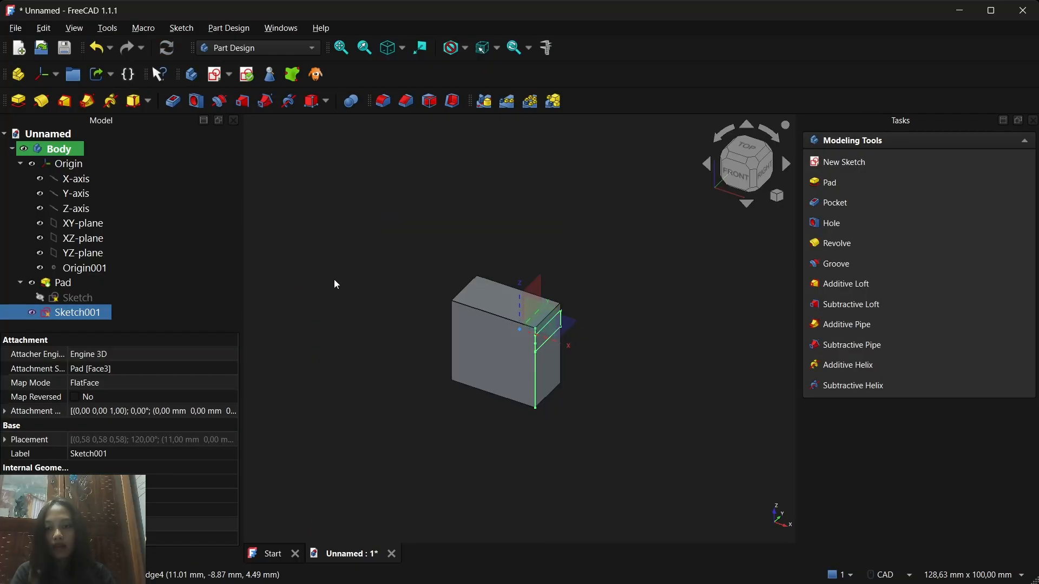
Step: Reopen the side-face sketch and set the rectangle's height to 2,5 mm
double_click(69, 313)
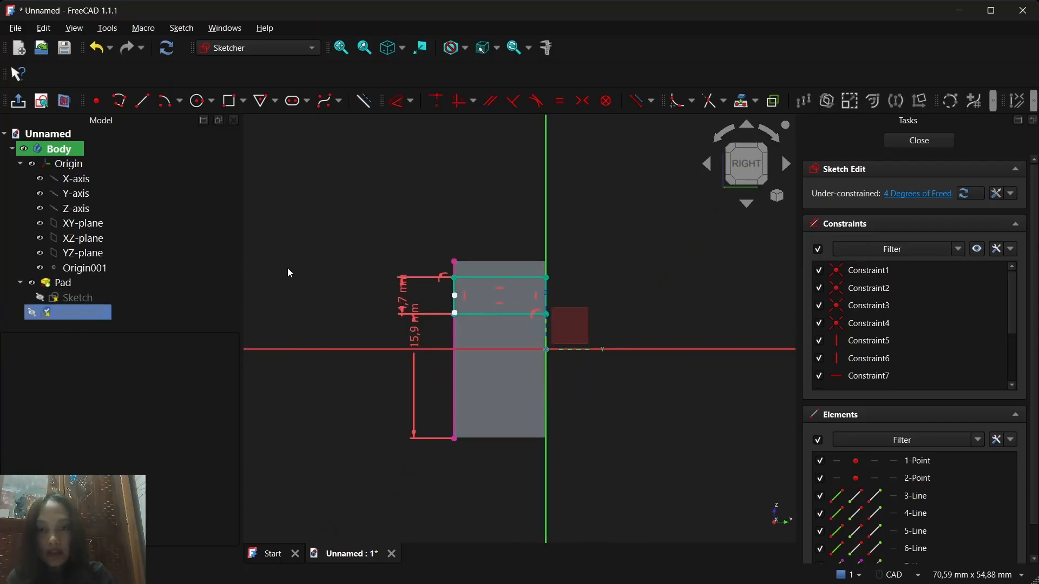
left_click(396, 289)
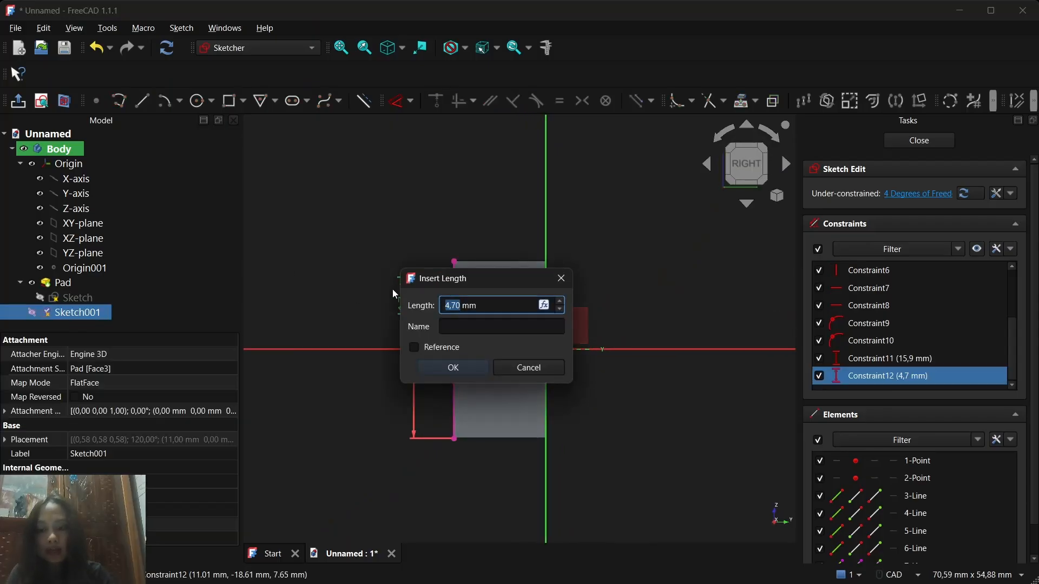
type("2,5")
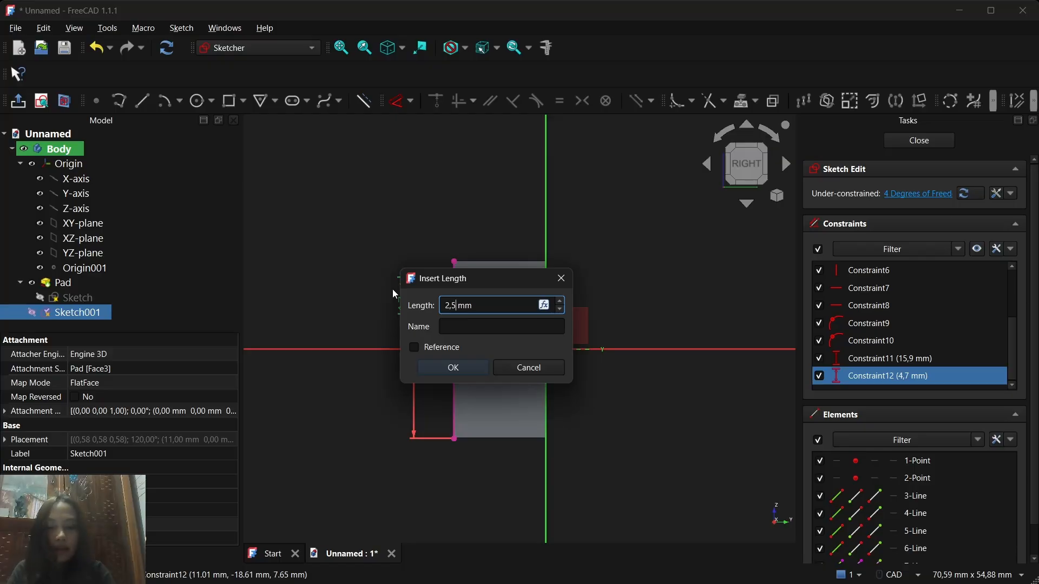
key("Return")
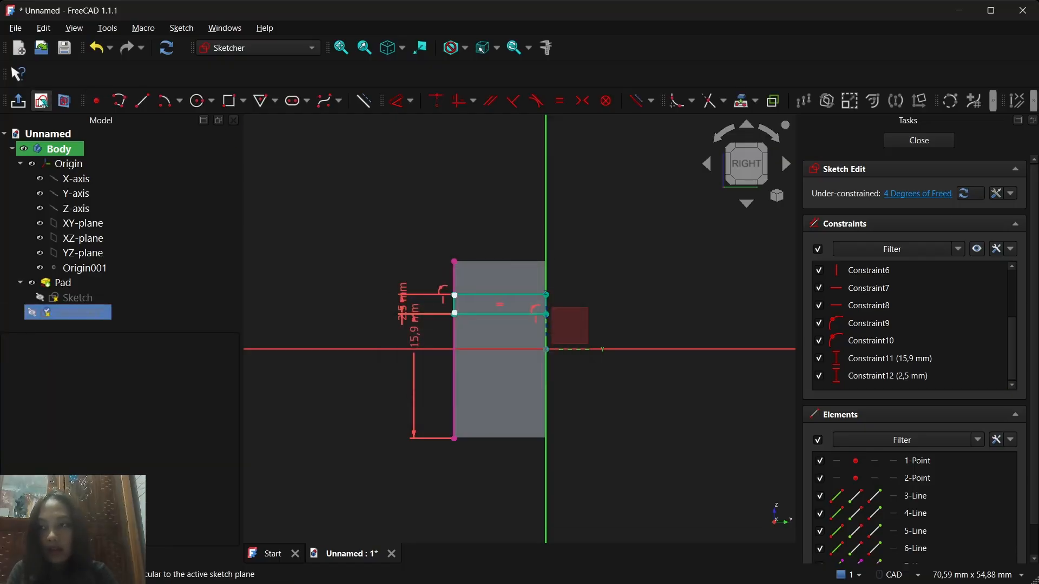
Step: Delete the 2,5 mm and 15,9 mm dimensions and the projected edge from the sketch
left_click(403, 304)
key("Delete")
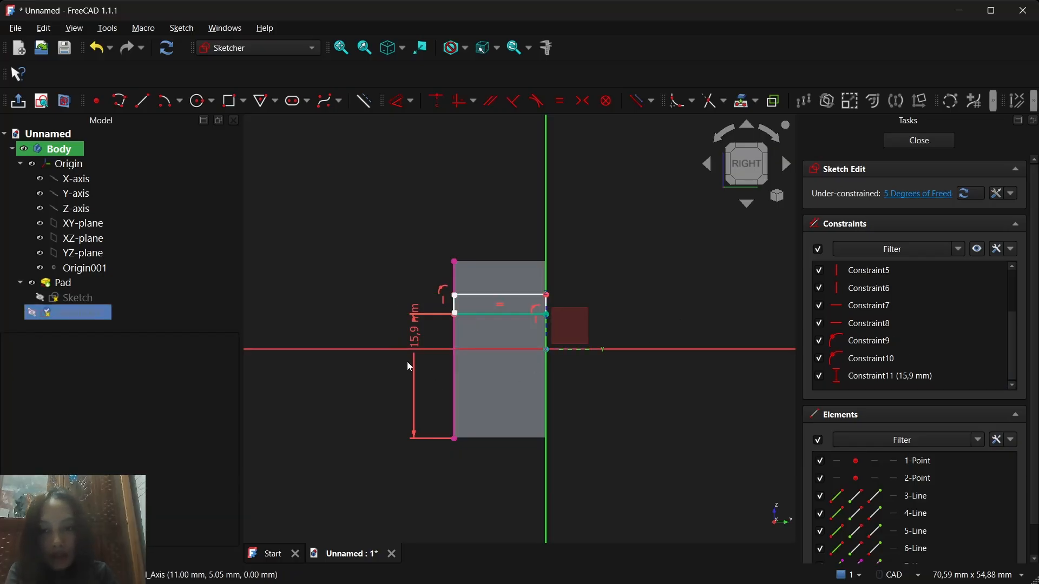
left_click(414, 389)
key("Delete")
left_click(456, 381)
key("Delete")
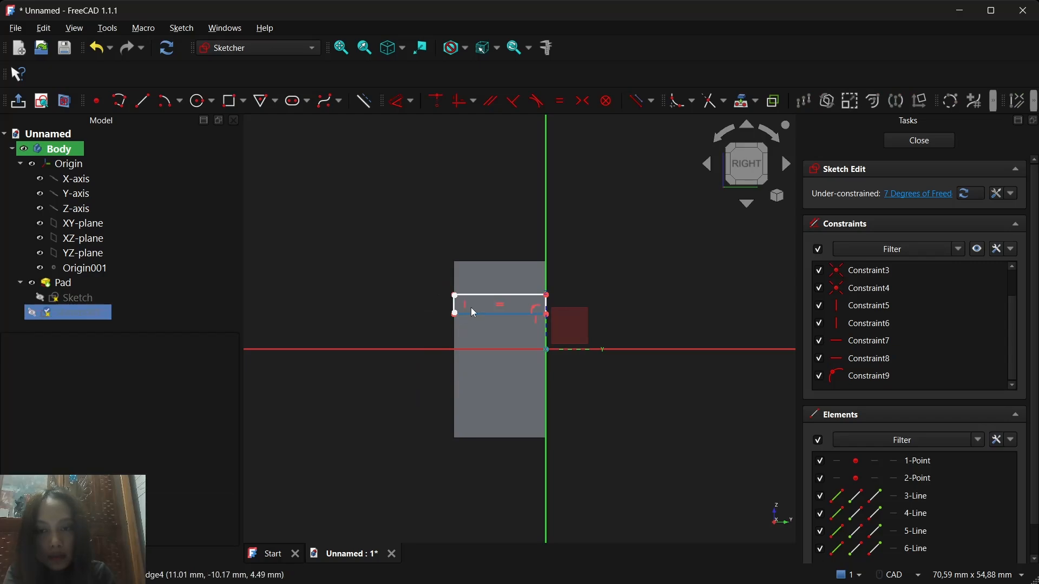
Step: Delete the two loose points from the sketch, keeping only the rectangle's four lines
left_click(862, 461)
key("Delete")
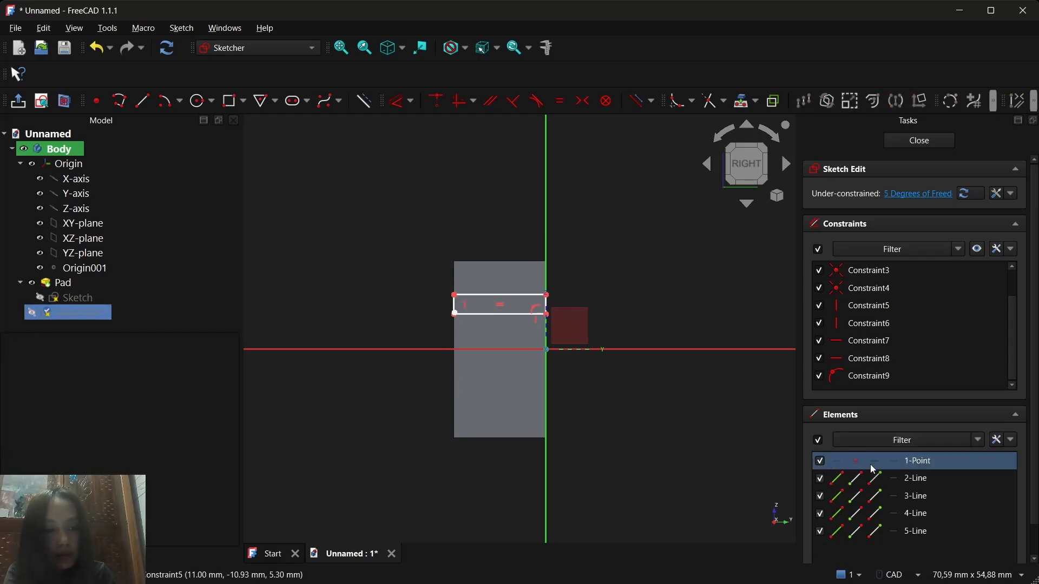
key("Delete")
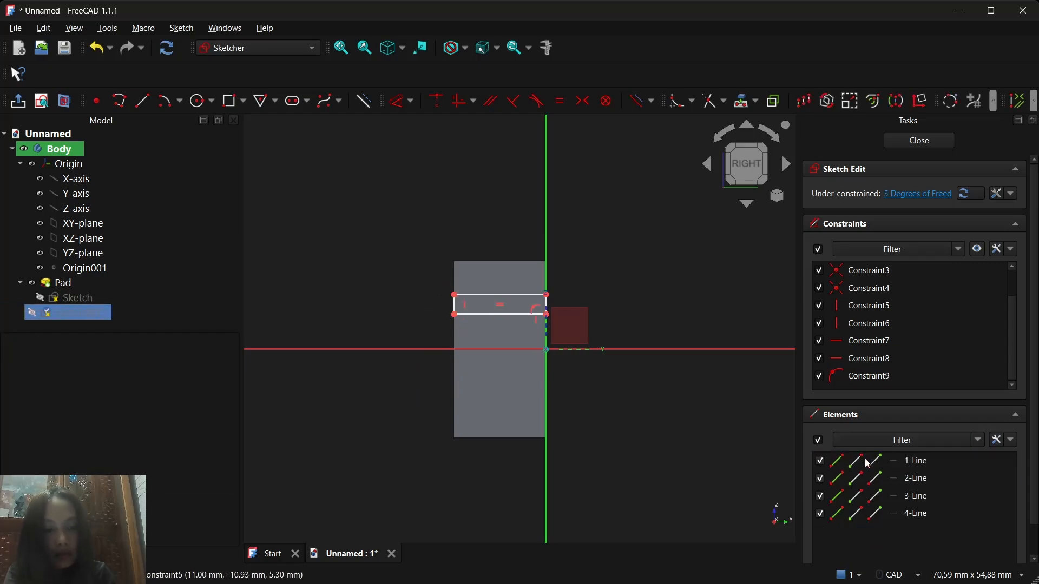
Step: Finish the sketch and pad the rectangle one-sided by 4,7 mm as a mounting tab, checking it from the front
left_click(17, 101)
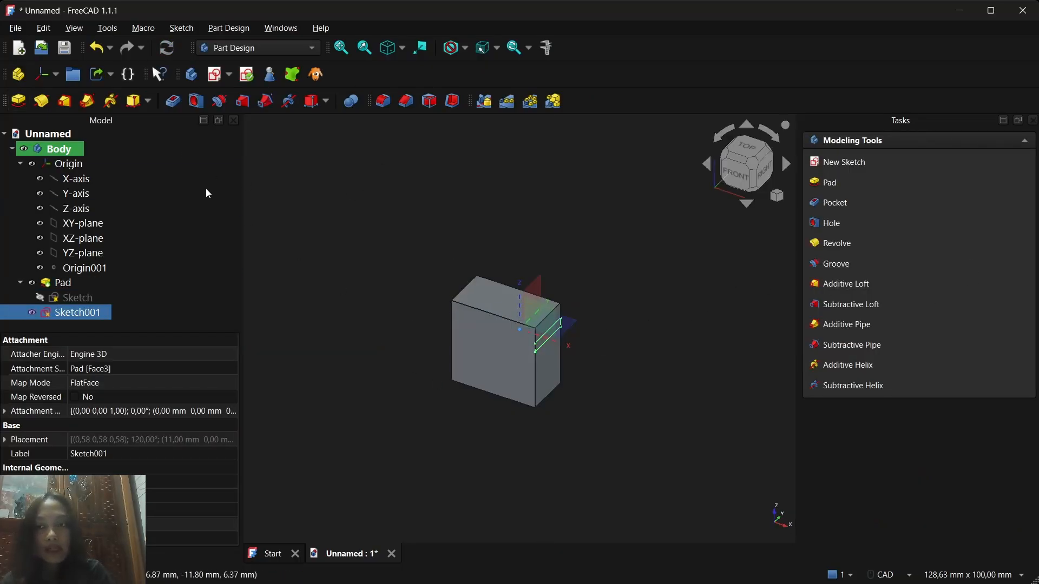
left_click(26, 104)
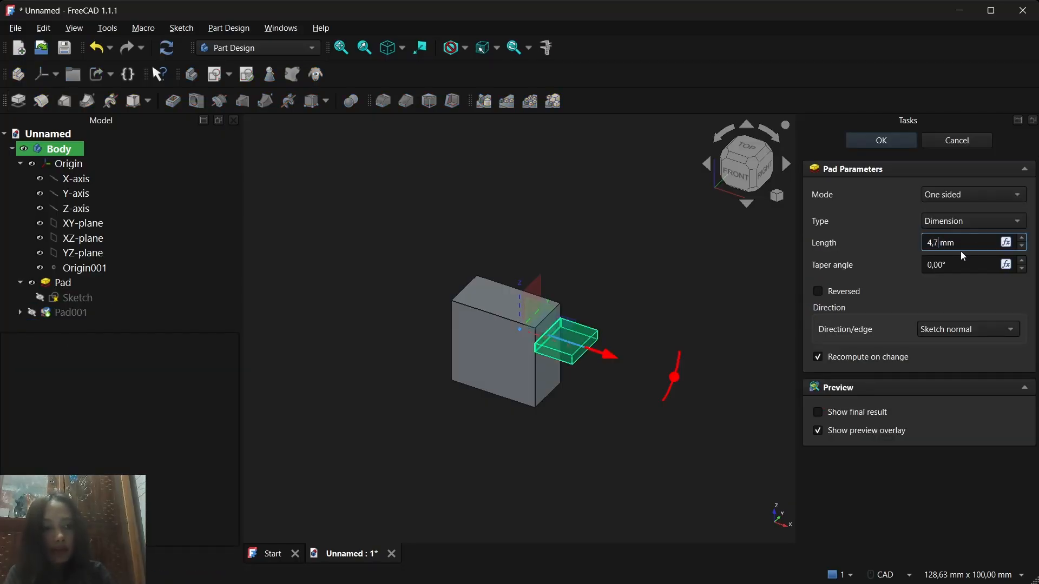
key("Return")
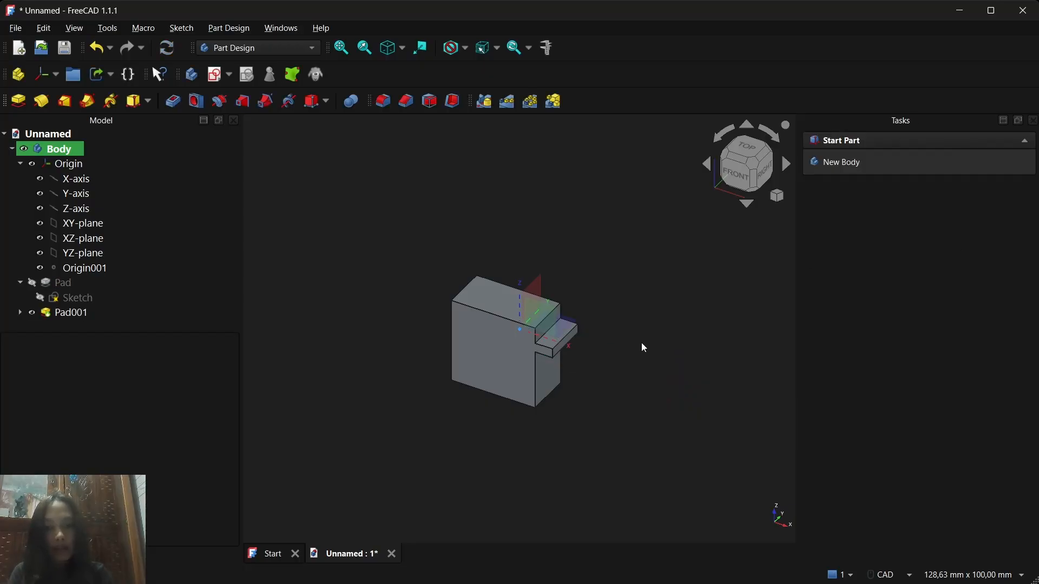
scroll(642, 343, "up", 4)
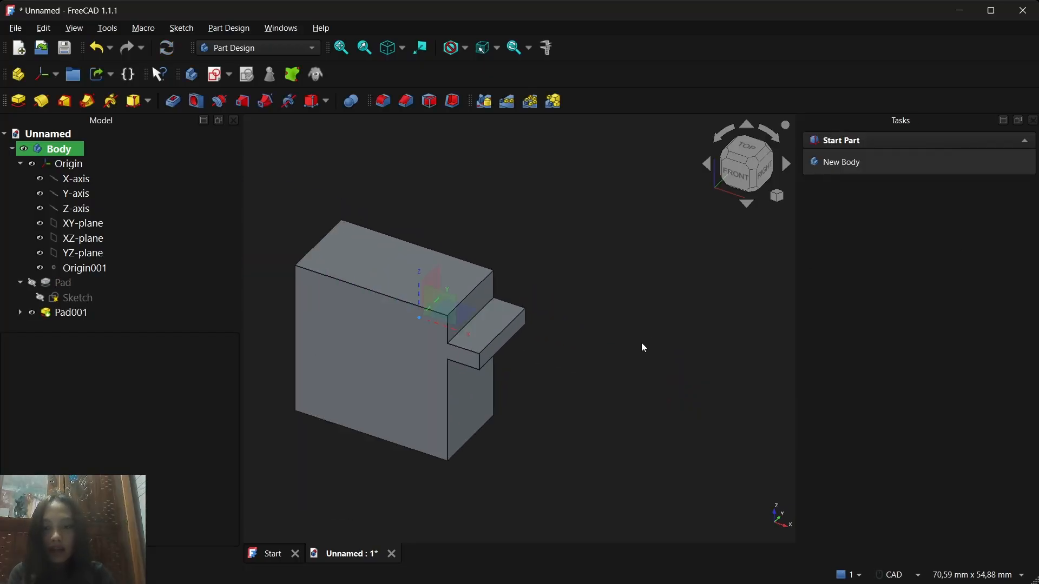
scroll(641, 342, "down", 3)
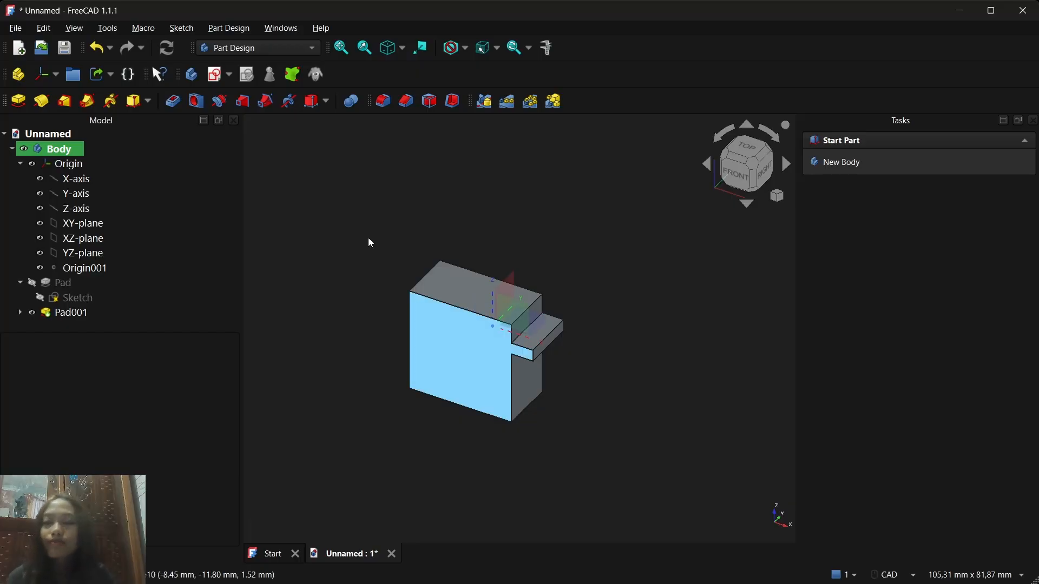
left_click(725, 179)
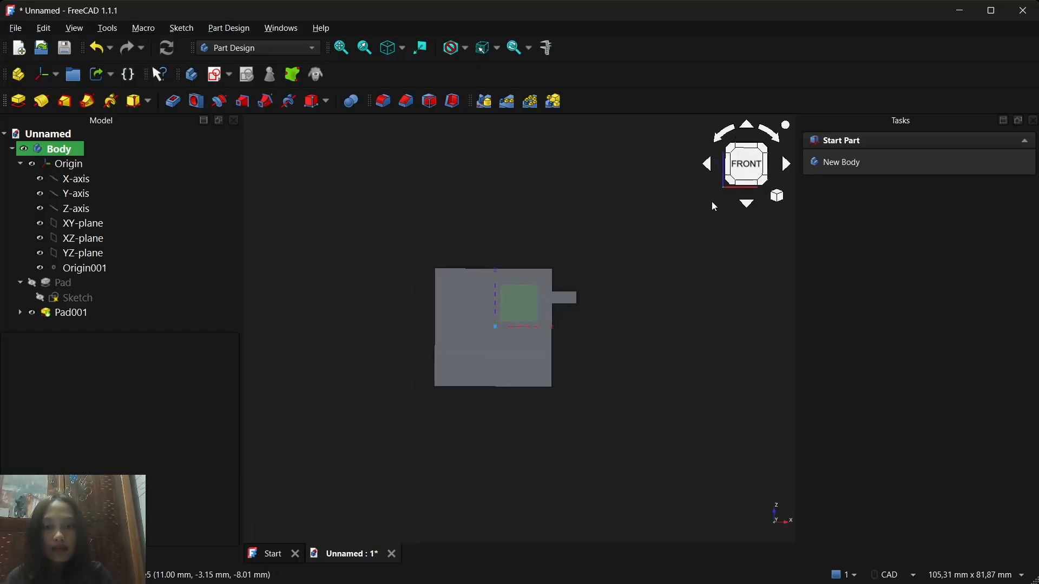
Step: Start a new sketch on the left side face of the case block, opposite the existing mounting tab
left_click(729, 168)
left_click(497, 327)
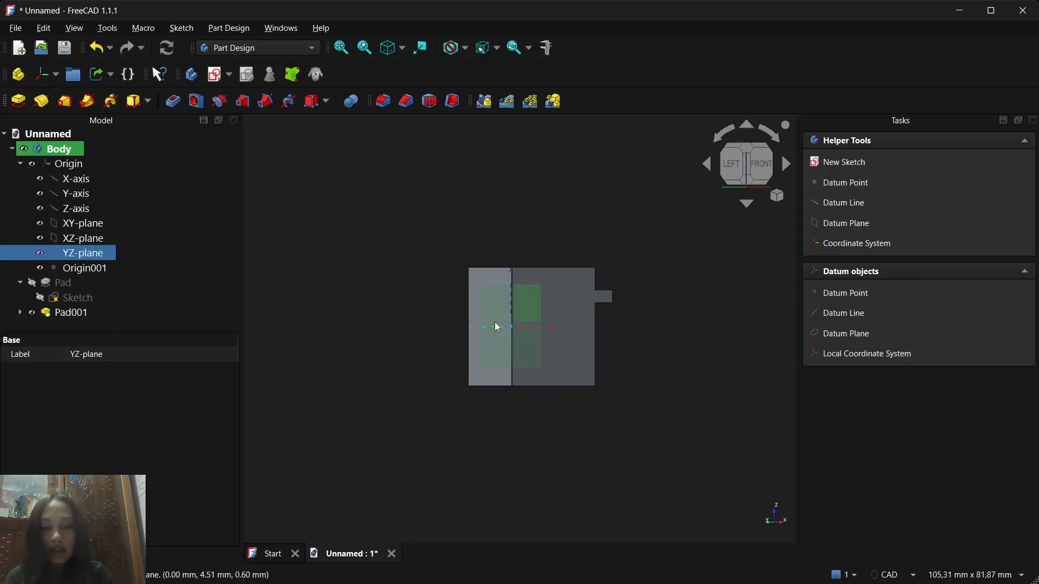
left_click(485, 362)
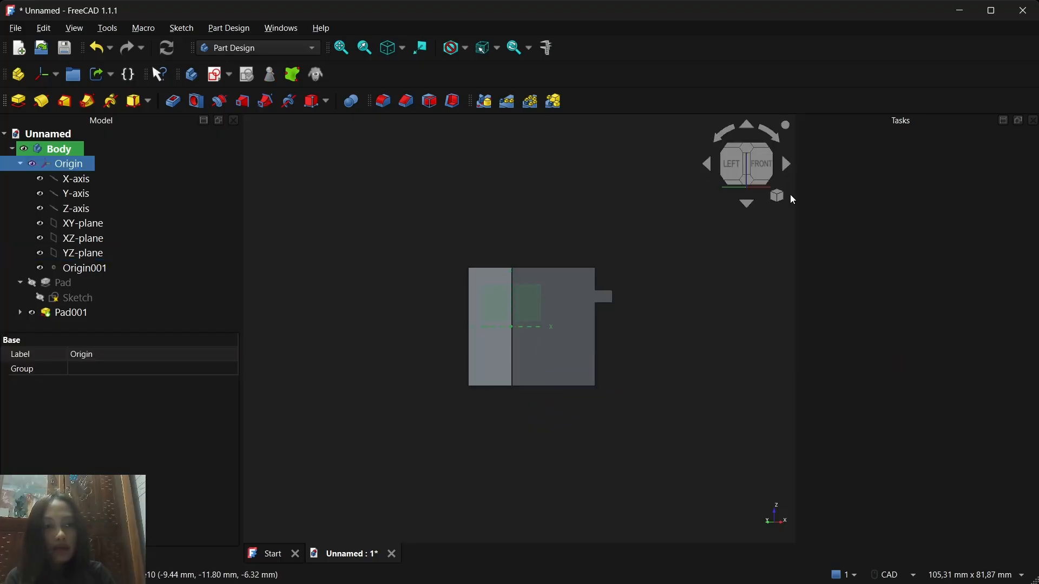
left_click(489, 347)
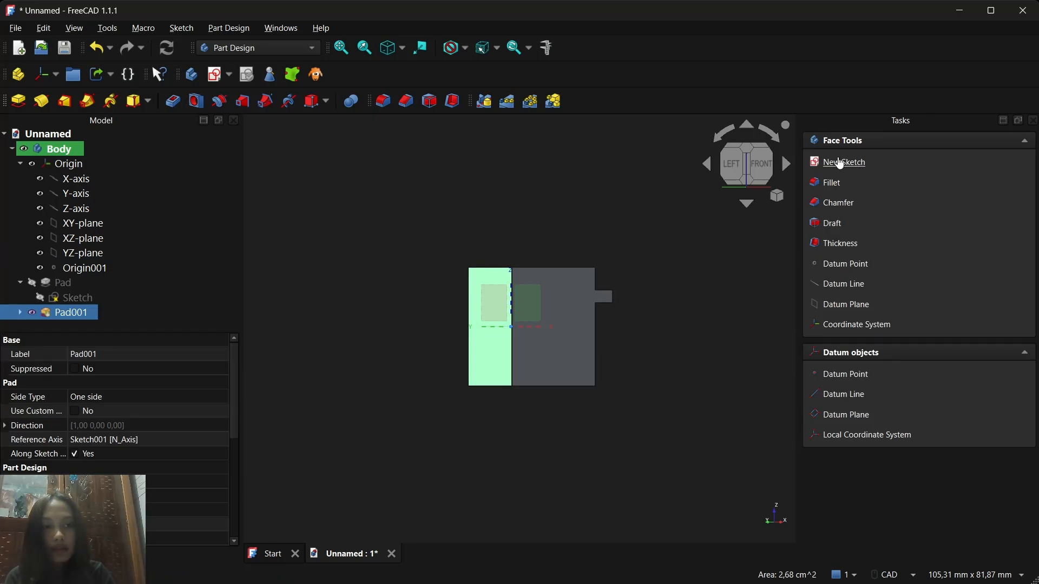
left_click(894, 181)
scroll(576, 334, "up", 5)
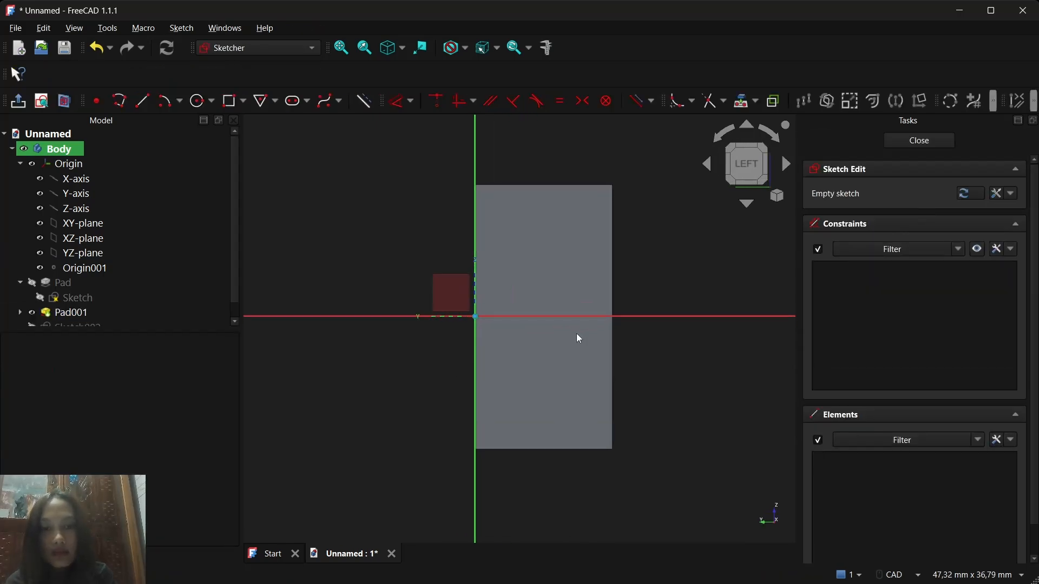
Step: Place two points on the face's vertical edge away from the origin and project that edge into the sketch as external geometry
left_click(96, 104)
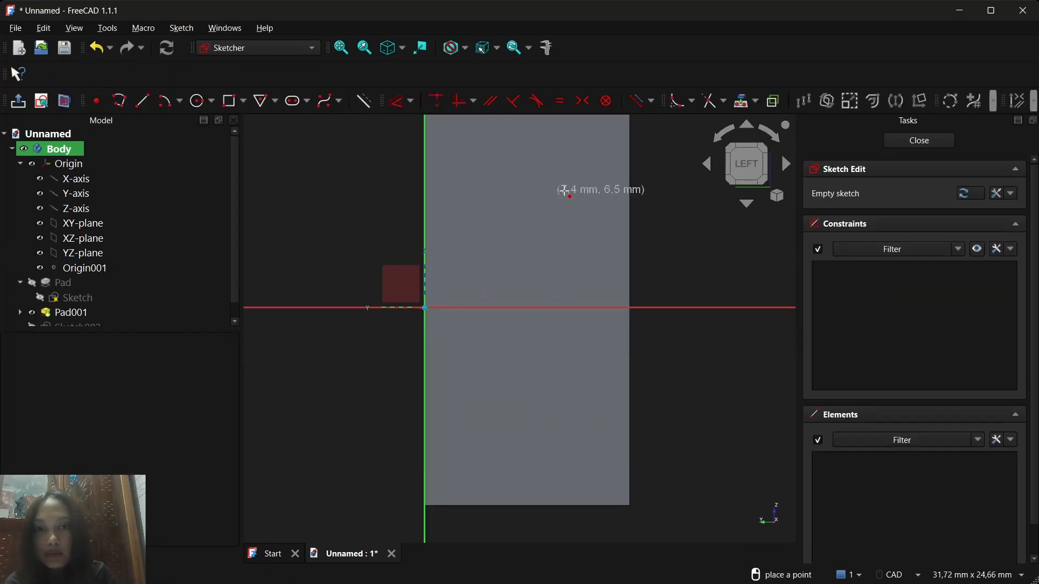
left_click(631, 167)
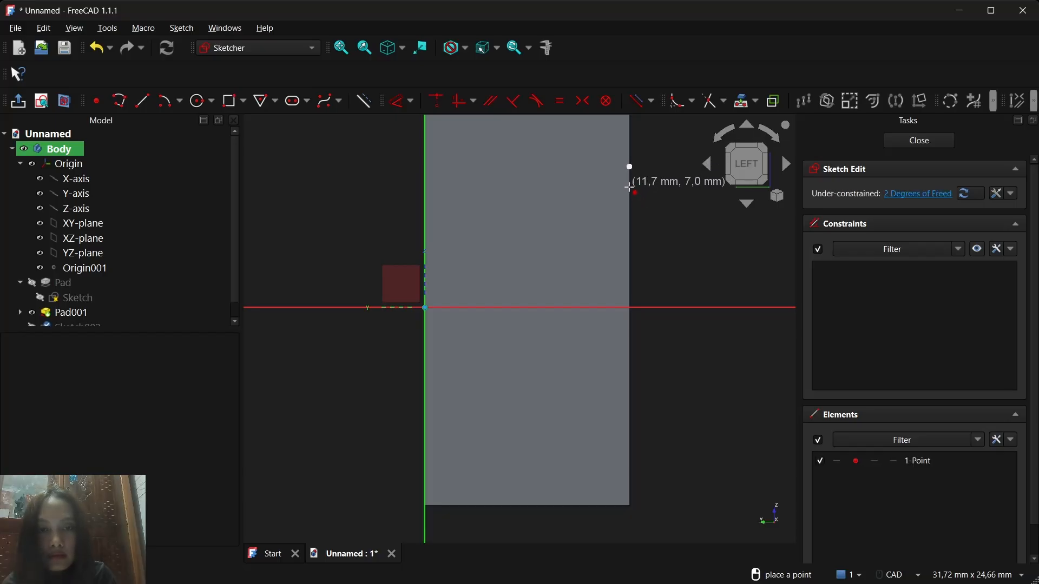
left_click(631, 203)
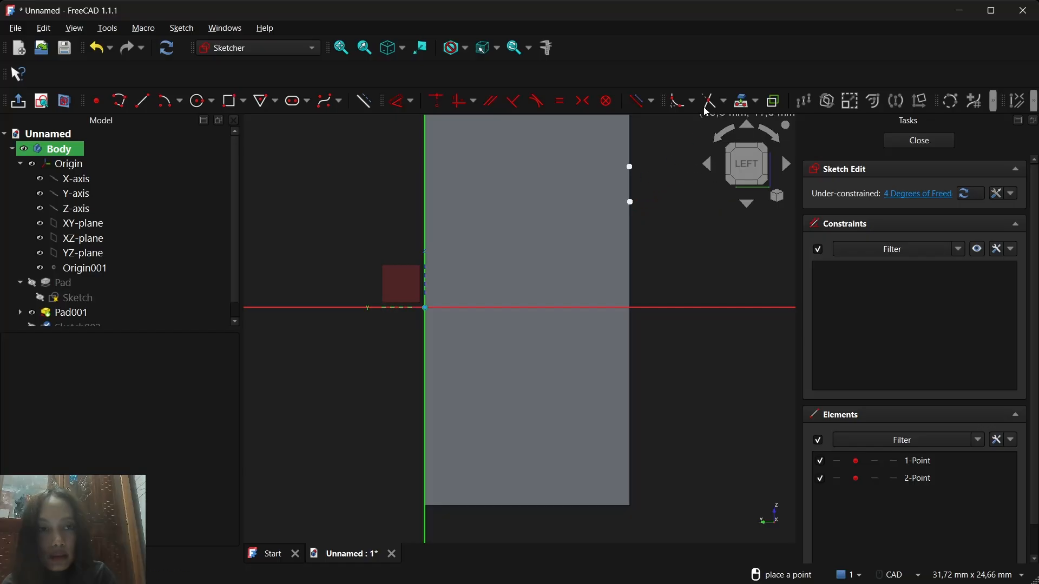
left_click(746, 101)
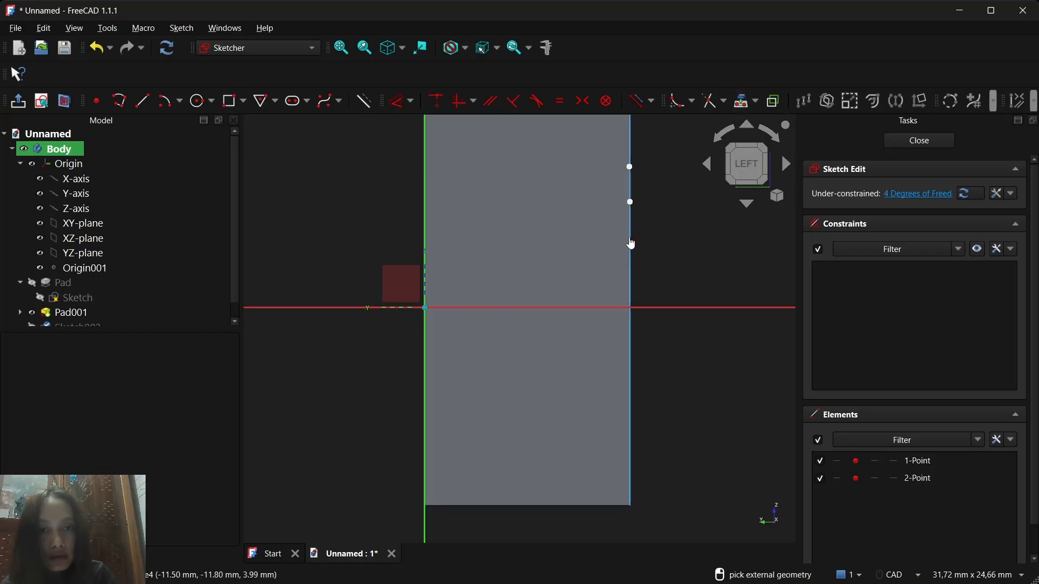
left_click(631, 239)
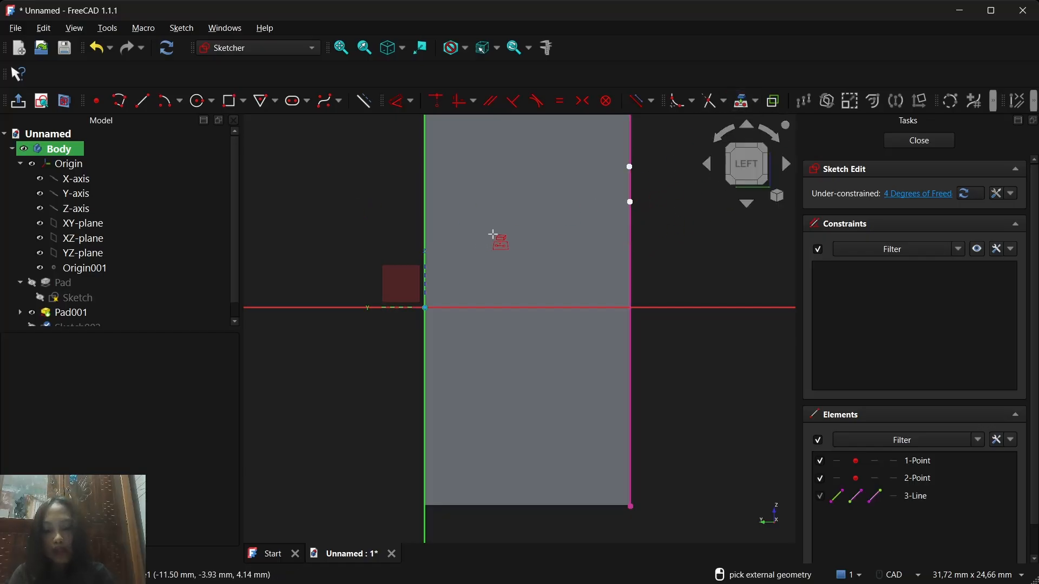
Step: Draw a rectangle 11,8 mm wide and 2,5 mm high across the upper part of the face, starting on the vertical axis
key("g")
key("r")
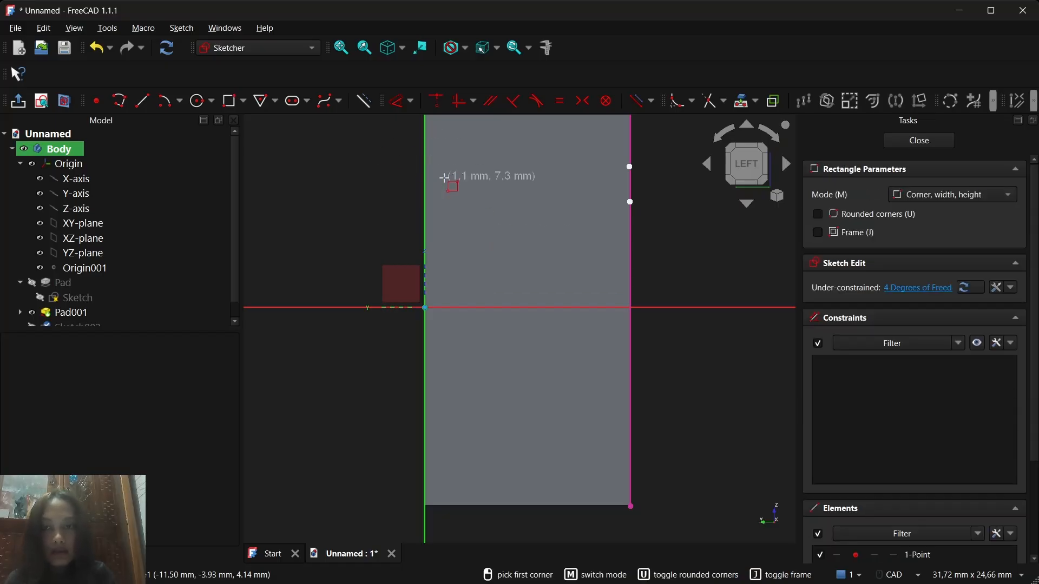
left_click(425, 153)
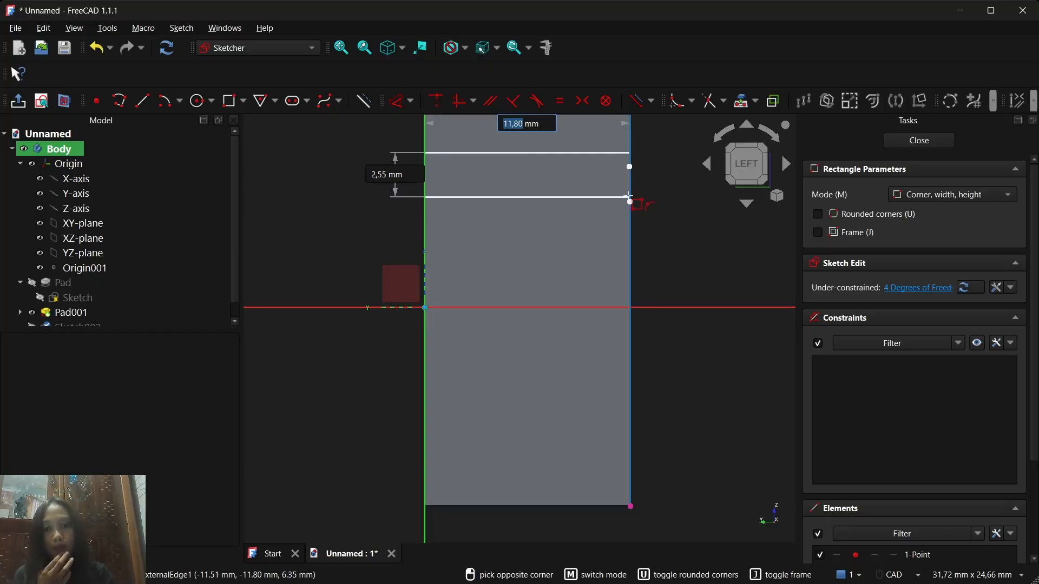
type("11")
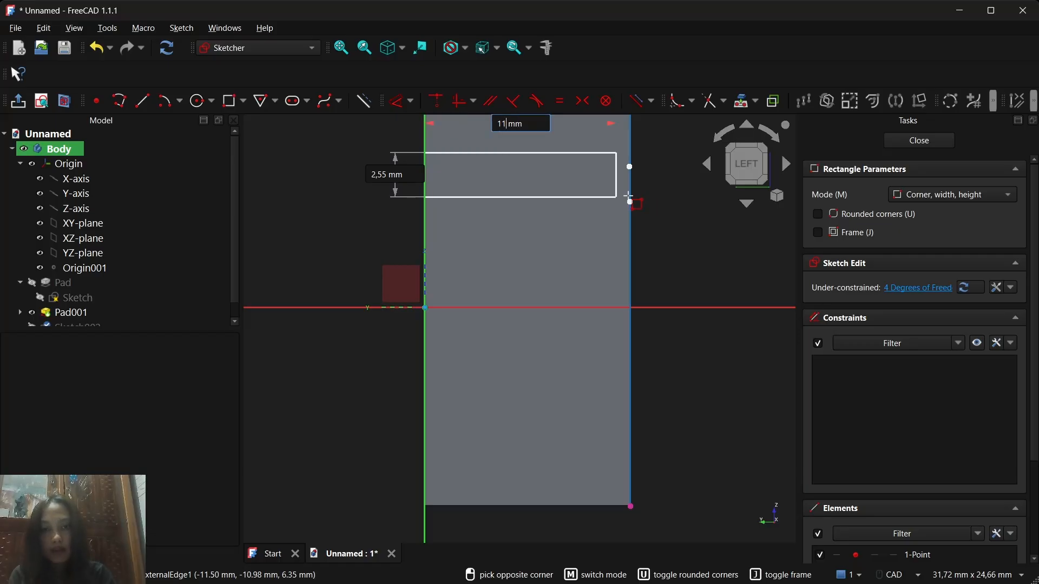
type(",9")
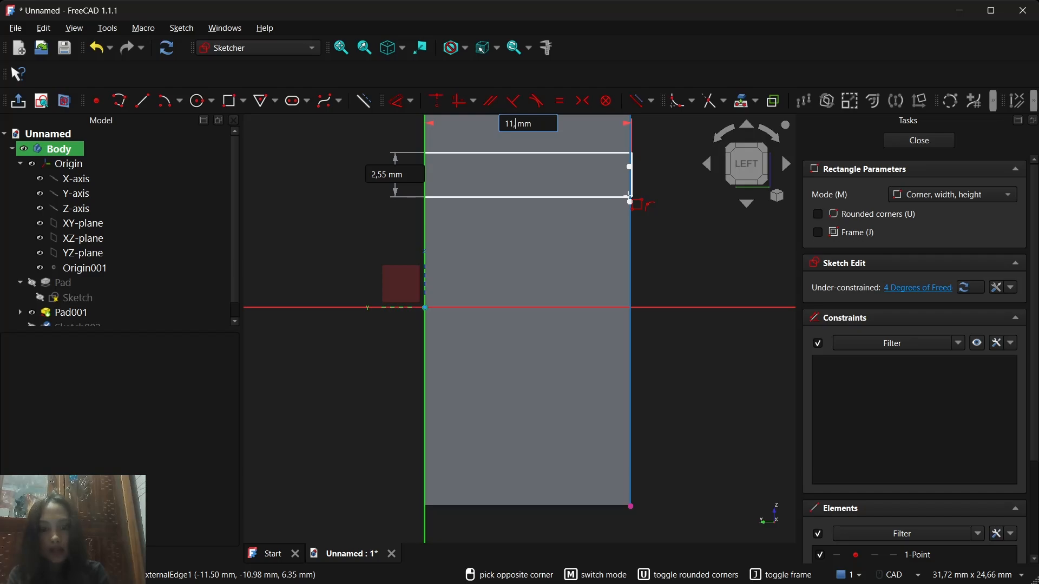
type("8")
key("Tab")
key("Right")
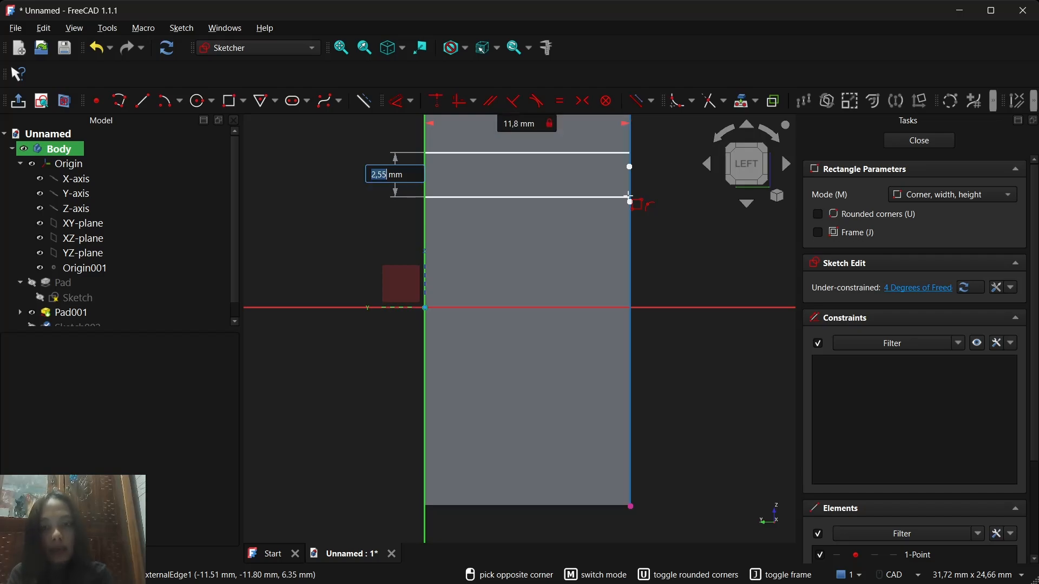
type("1")
type("2")
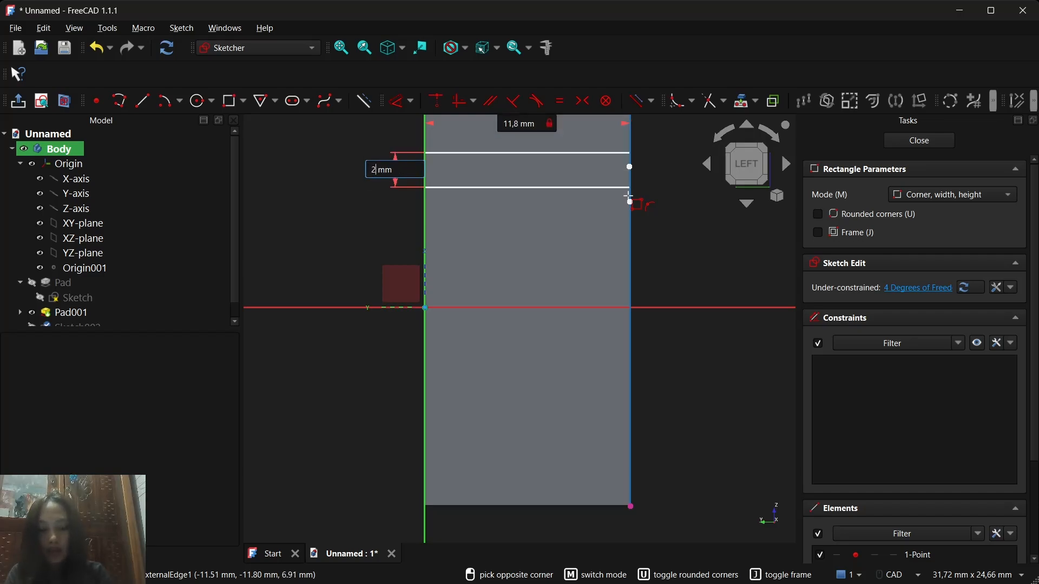
type(",5")
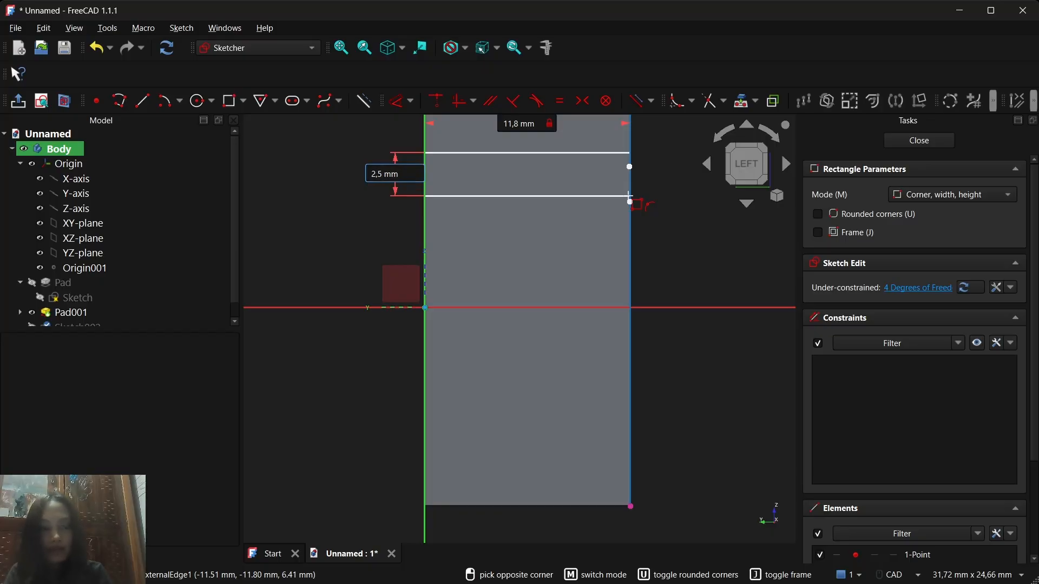
key("Return")
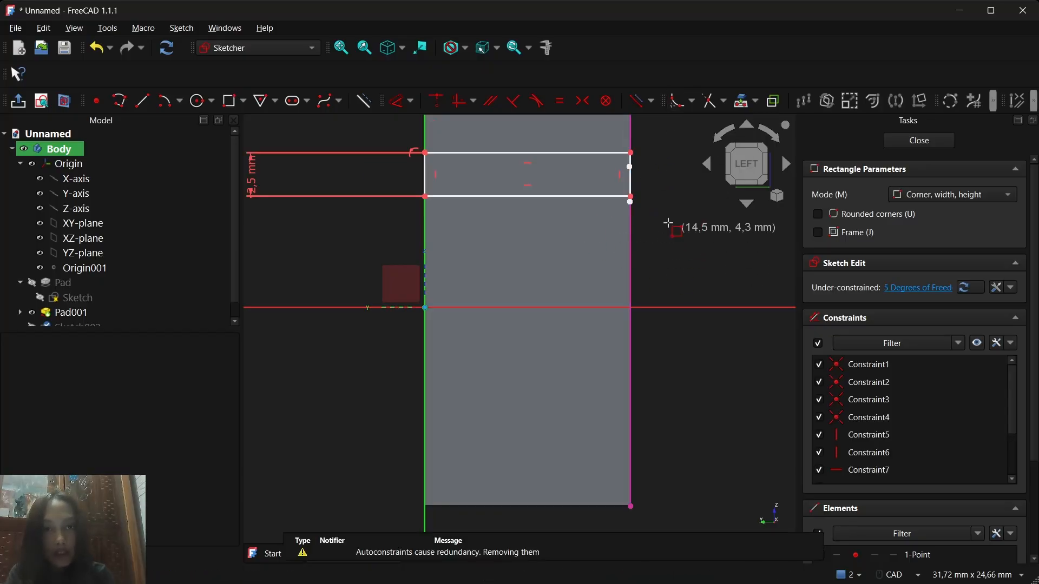
key("d")
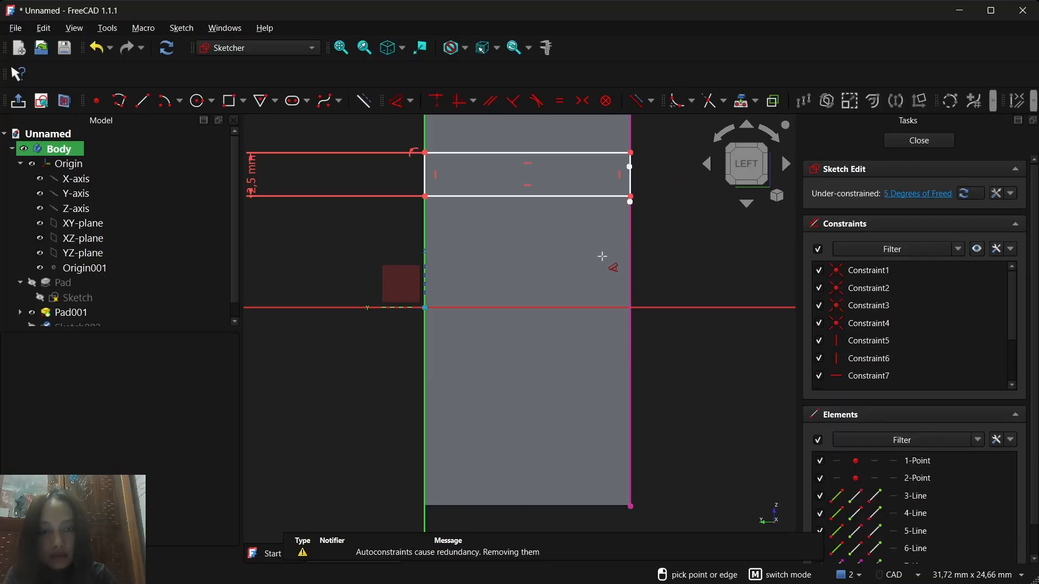
left_click(631, 195)
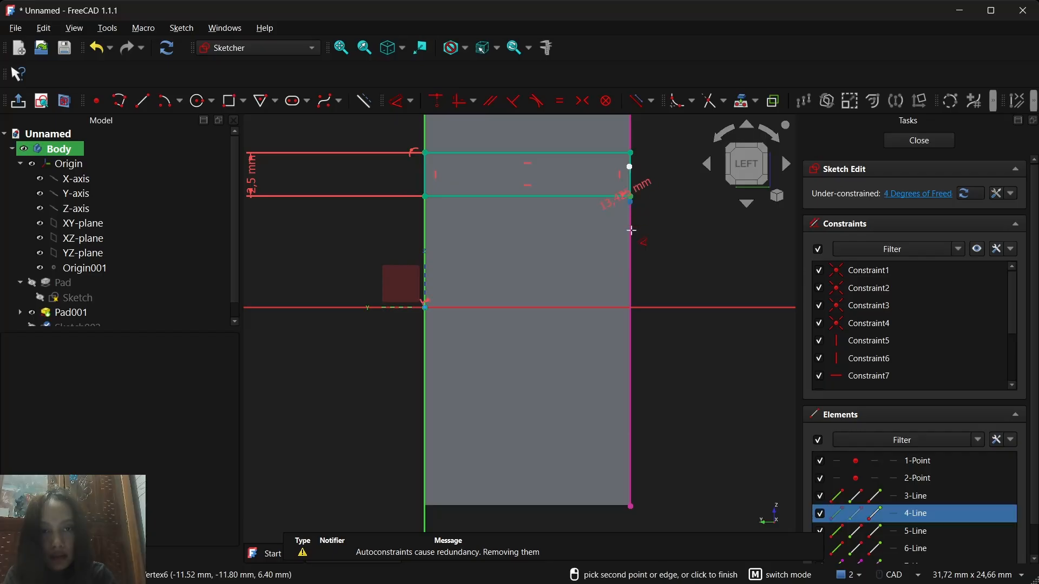
left_click(630, 507)
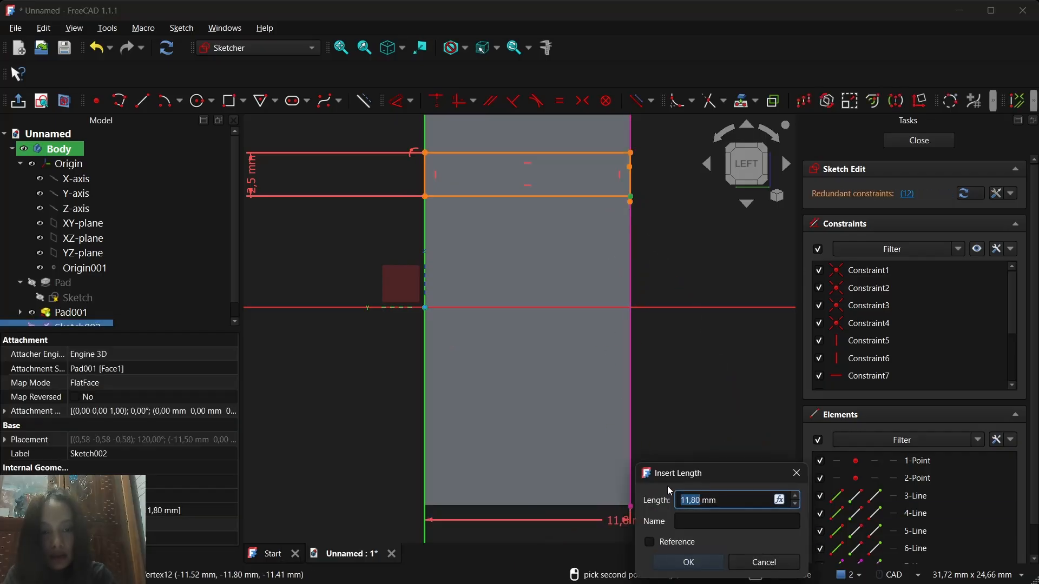
left_click(795, 475)
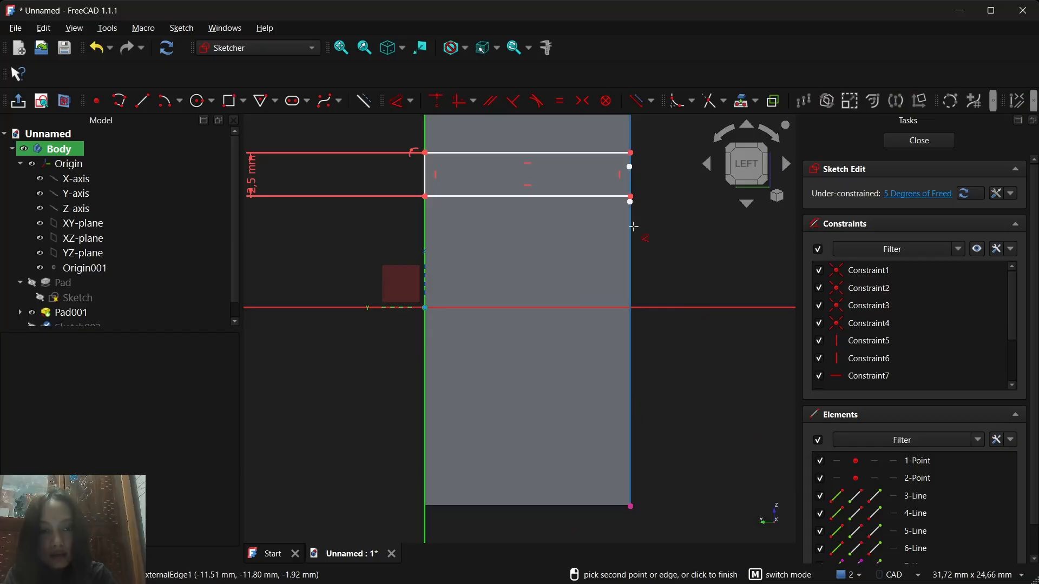
Step: Constrain the vertical distance from the rectangle's lower corner to the projected edge's lower end to 15,9 mm, checking the value against the servo reference drawing
left_click(630, 198)
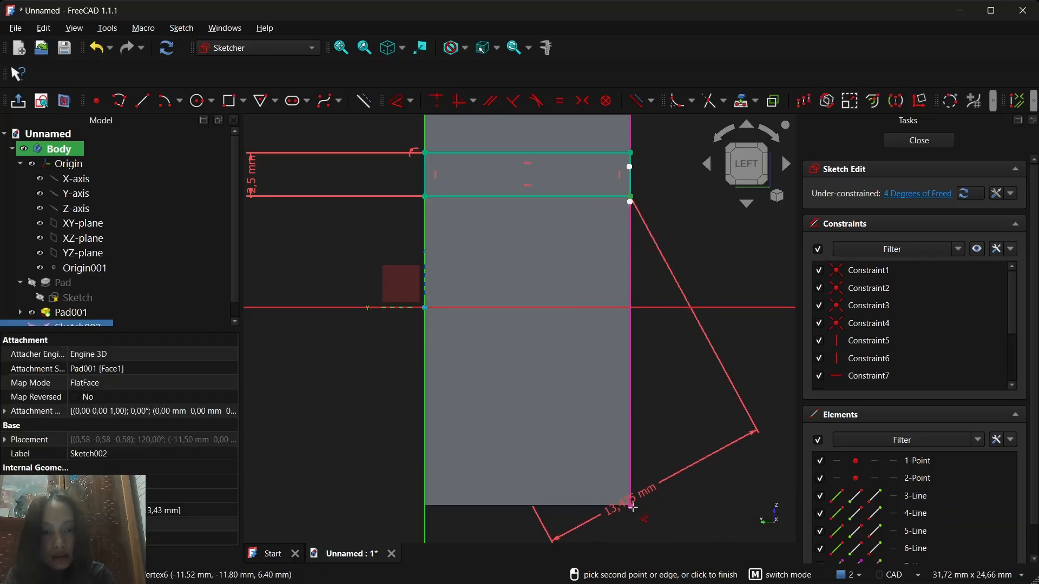
left_click(638, 507)
left_click(691, 440)
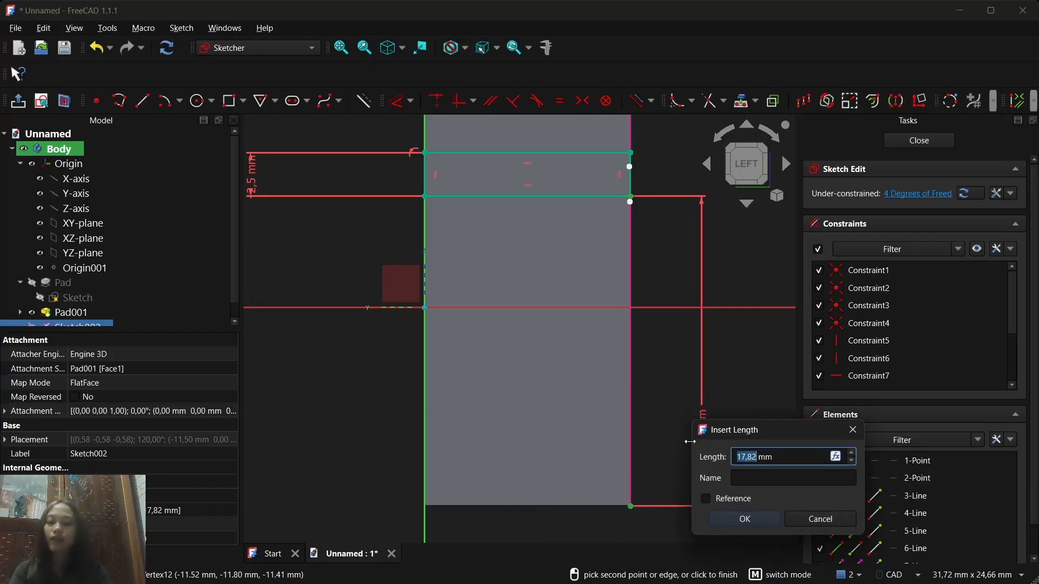
type("15")
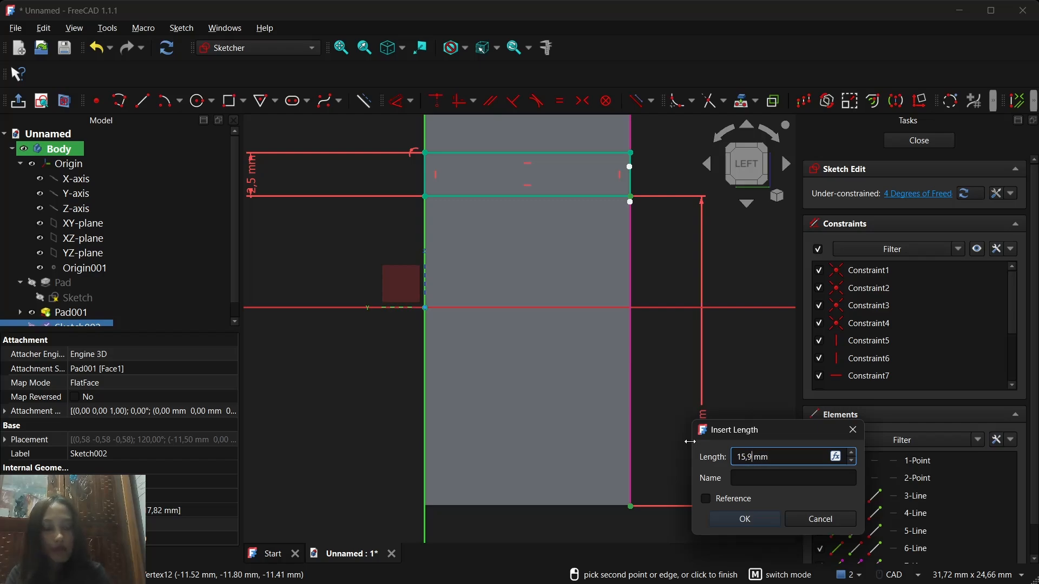
type(",9")
left_click(732, 569)
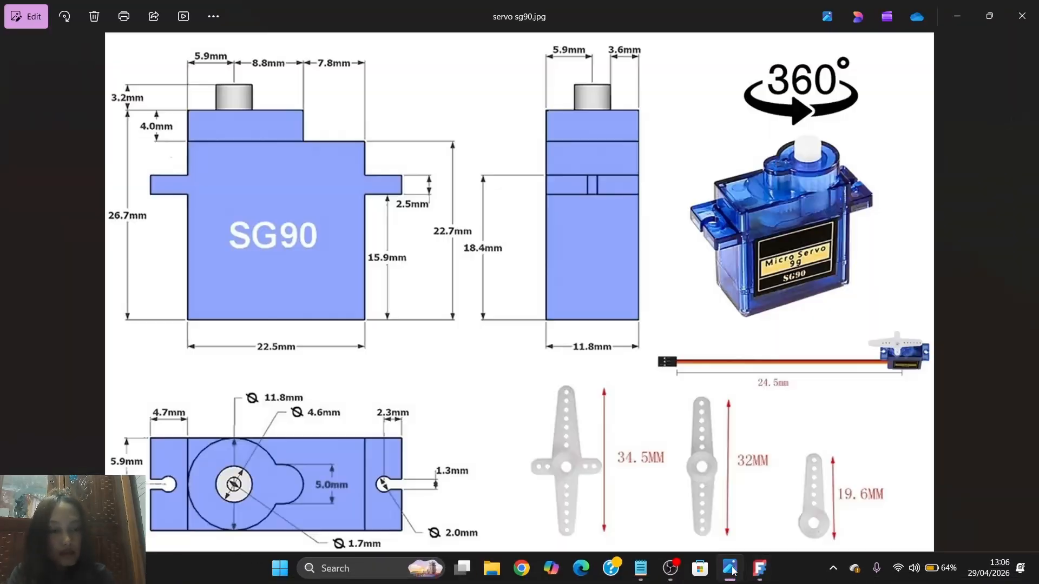
left_click(731, 569)
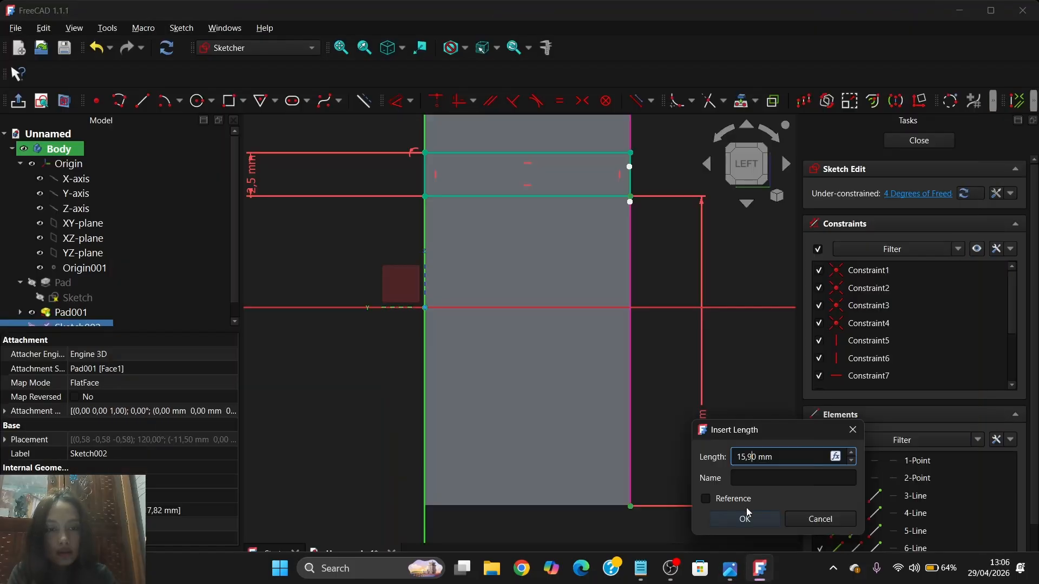
left_click(773, 522)
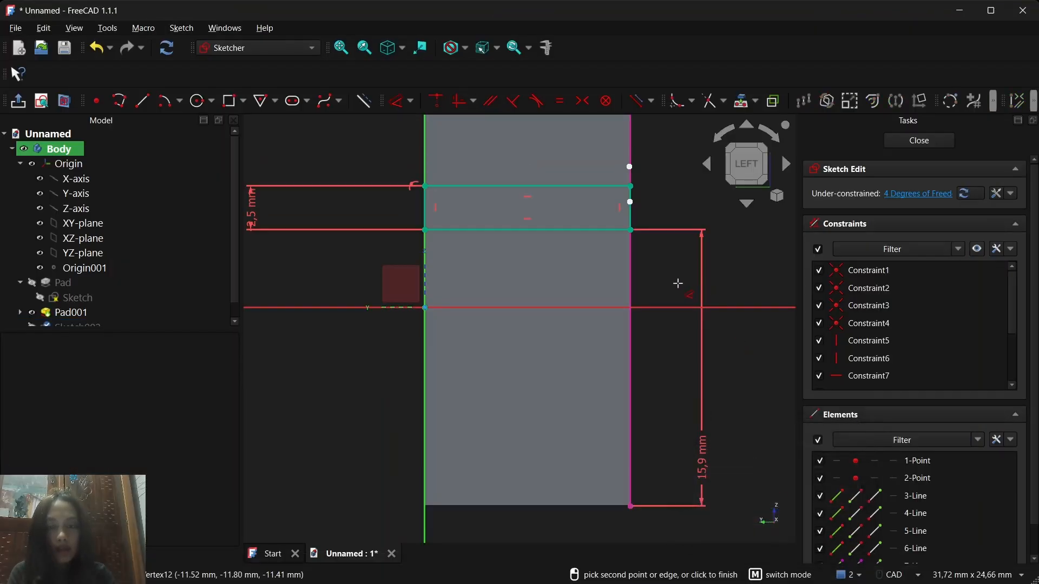
scroll(644, 269, "down", 2)
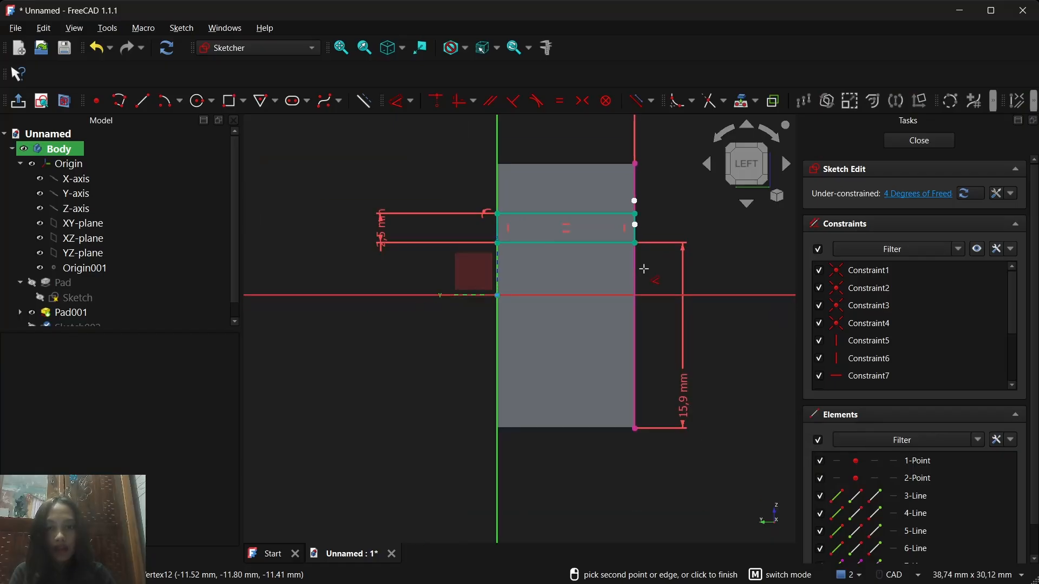
key("Escape")
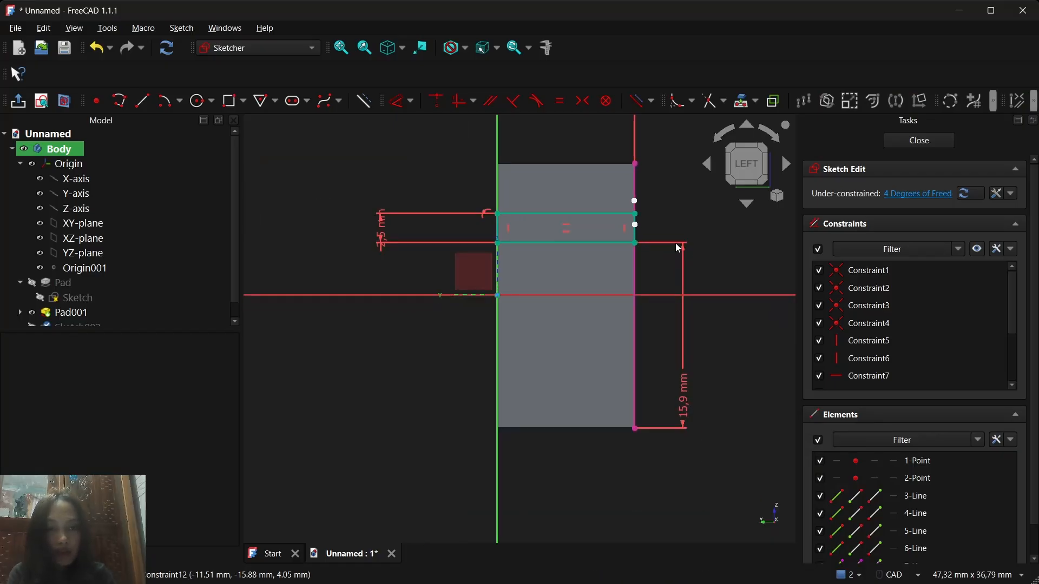
Step: Delete the 15,9 mm dimension and the two loose points from the sketch
left_click(683, 270)
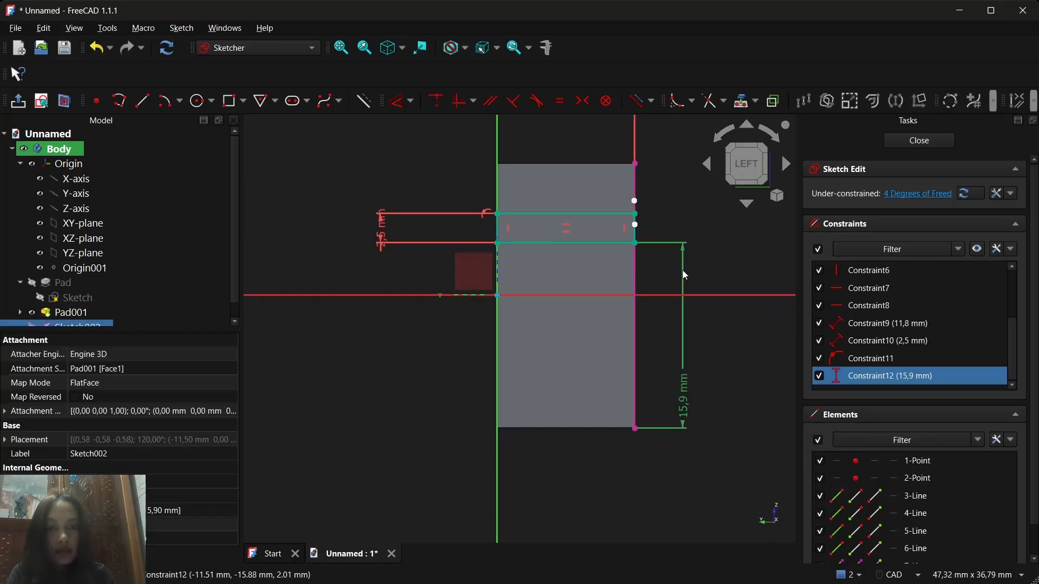
key("Delete")
left_click(635, 225)
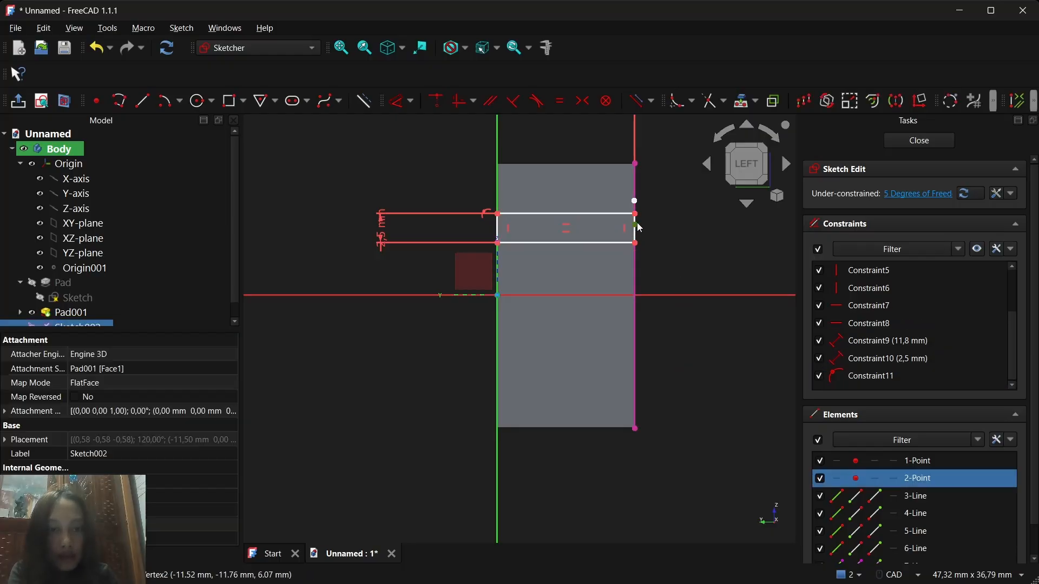
key("Delete")
left_click(637, 201)
key("Delete")
Step: Delete the projected edge and the rectangle's 2,5 mm height dimension, and finish the sketch
left_click(637, 200)
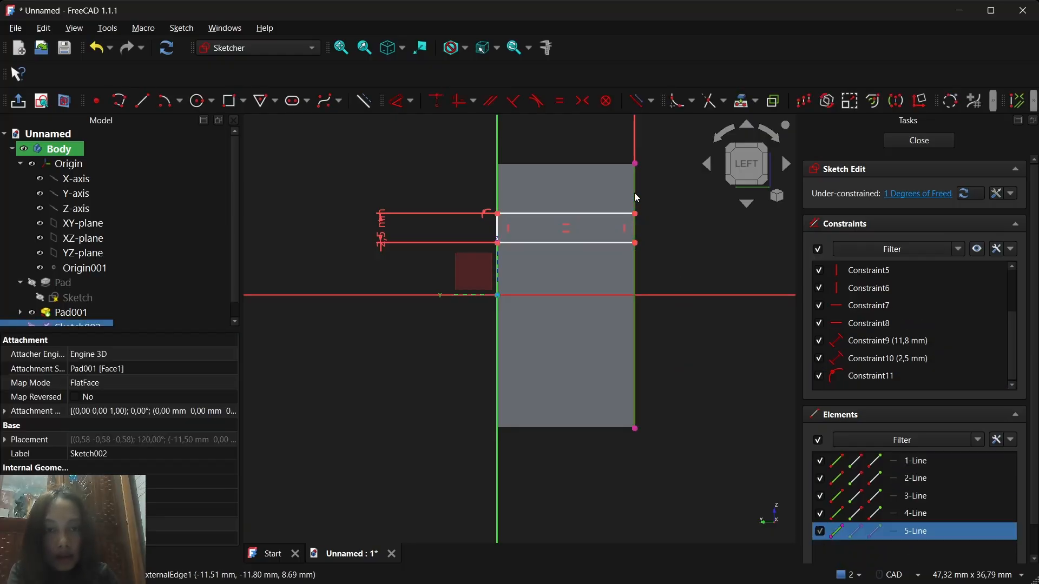
key("Delete")
left_click(479, 218)
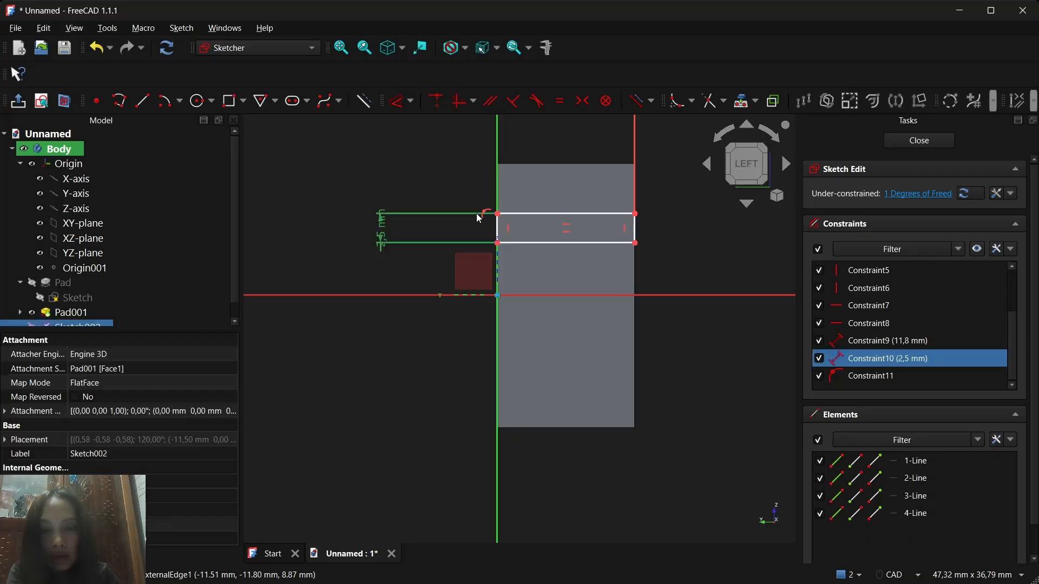
key("Delete")
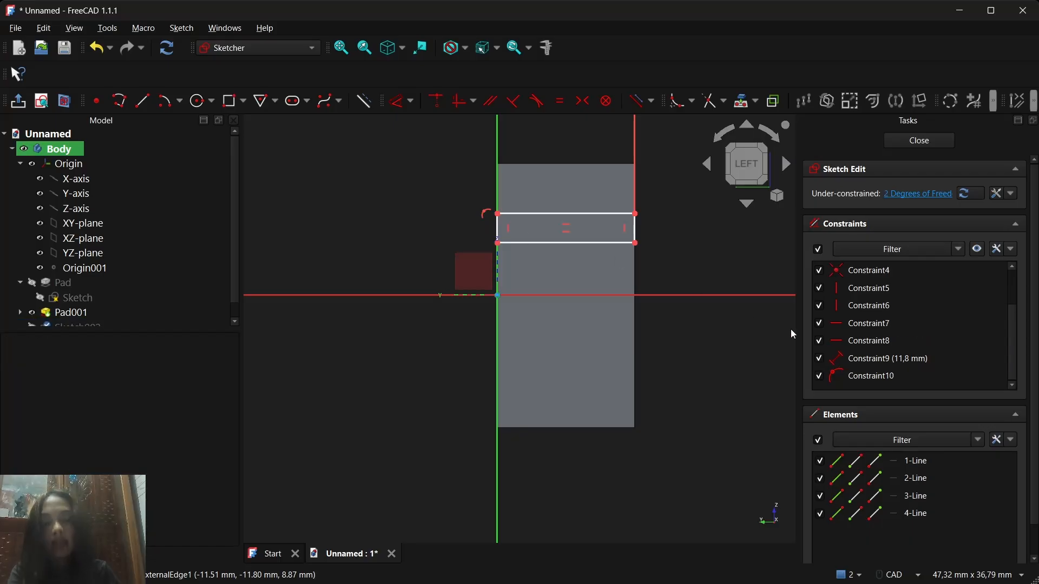
left_click(18, 100)
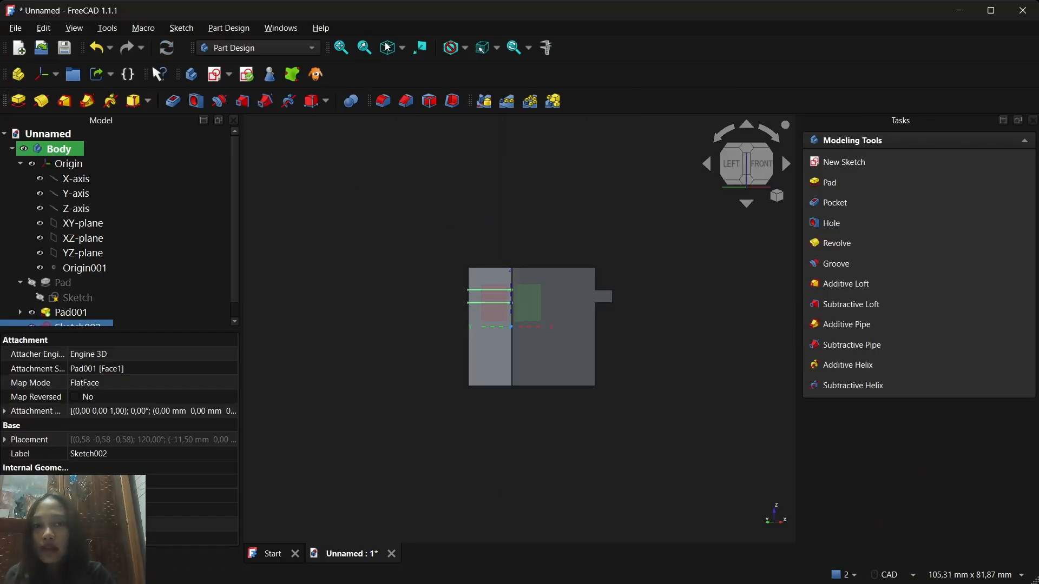
Step: Pad the second tab's sketch to a length of 4,7 mm
left_click(19, 101)
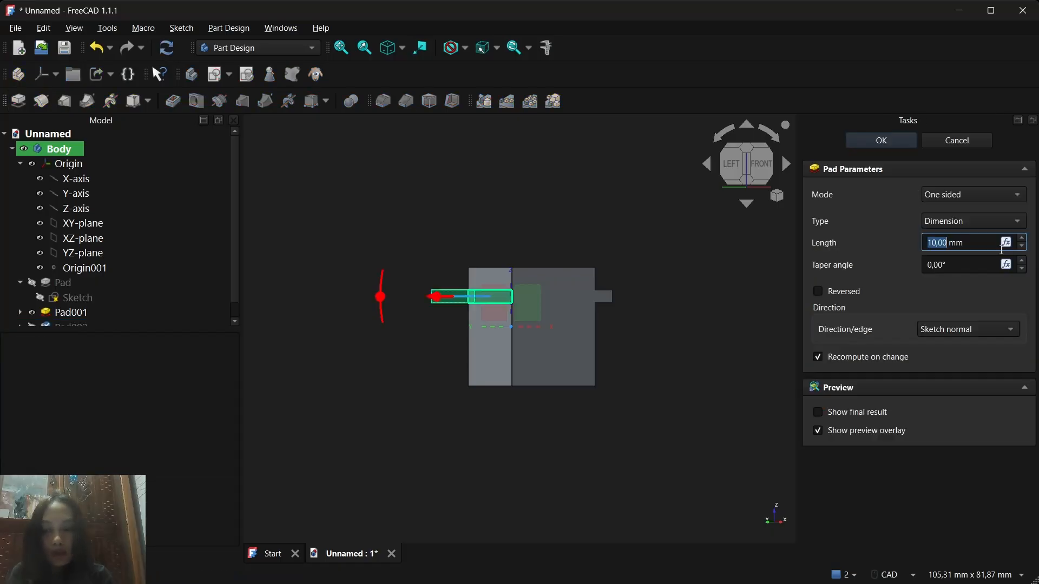
type("4,")
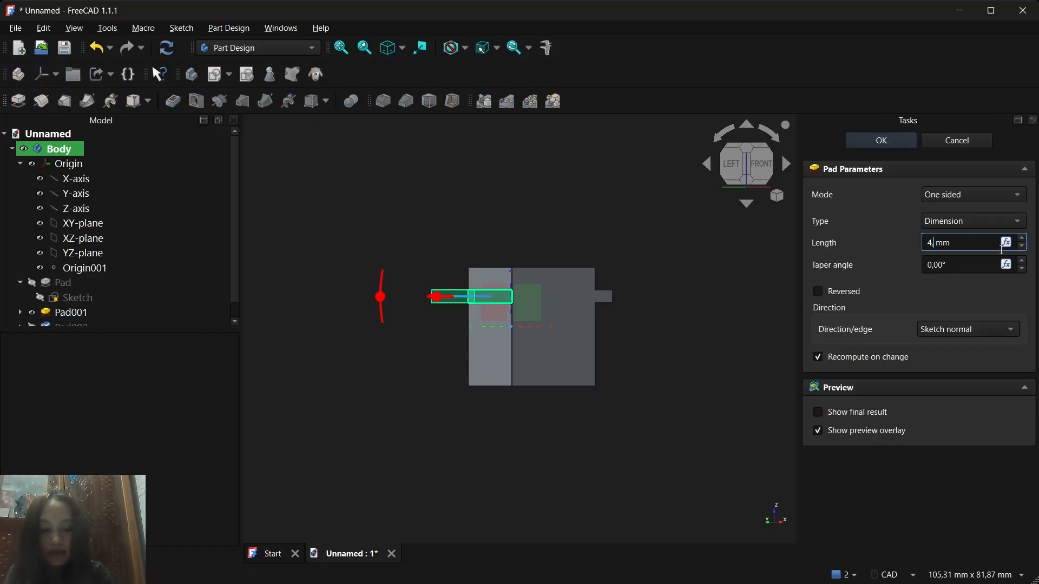
type("87")
key("BackSpace")
key("BackSpace")
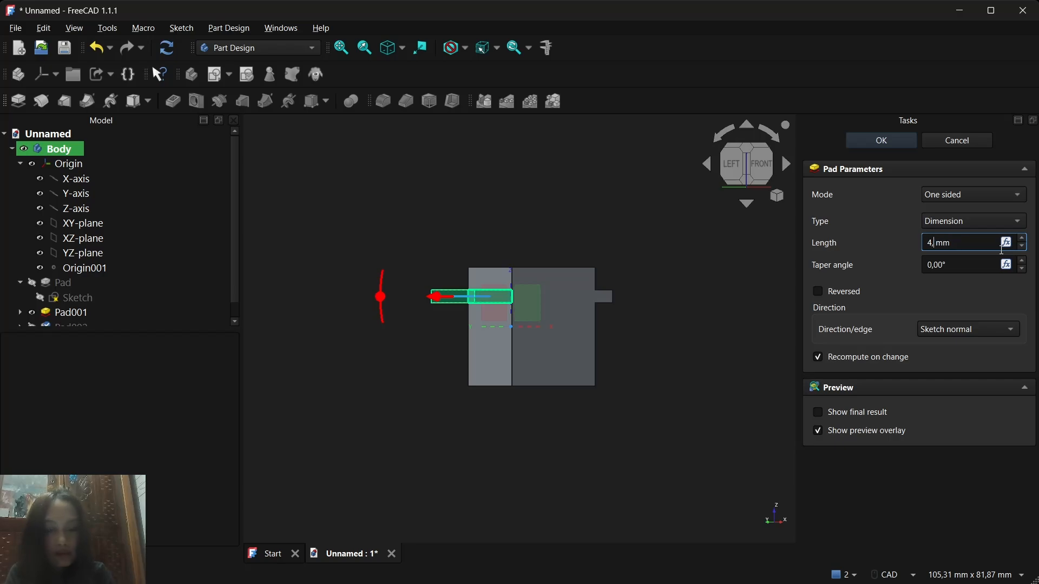
type("2")
key("Return")
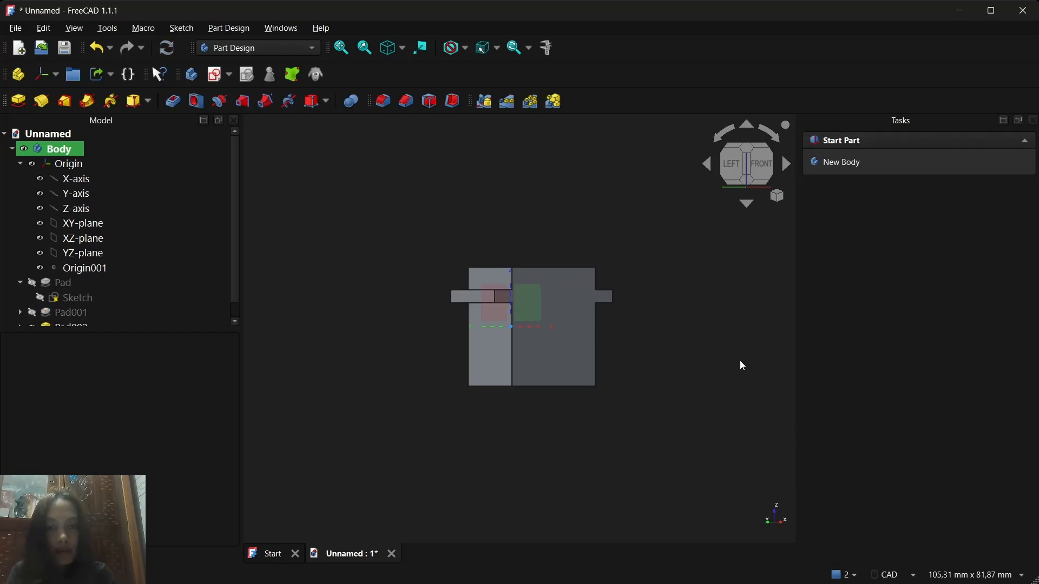
Step: Examine both mounting tabs on the body from the front and the side
left_click(118, 302)
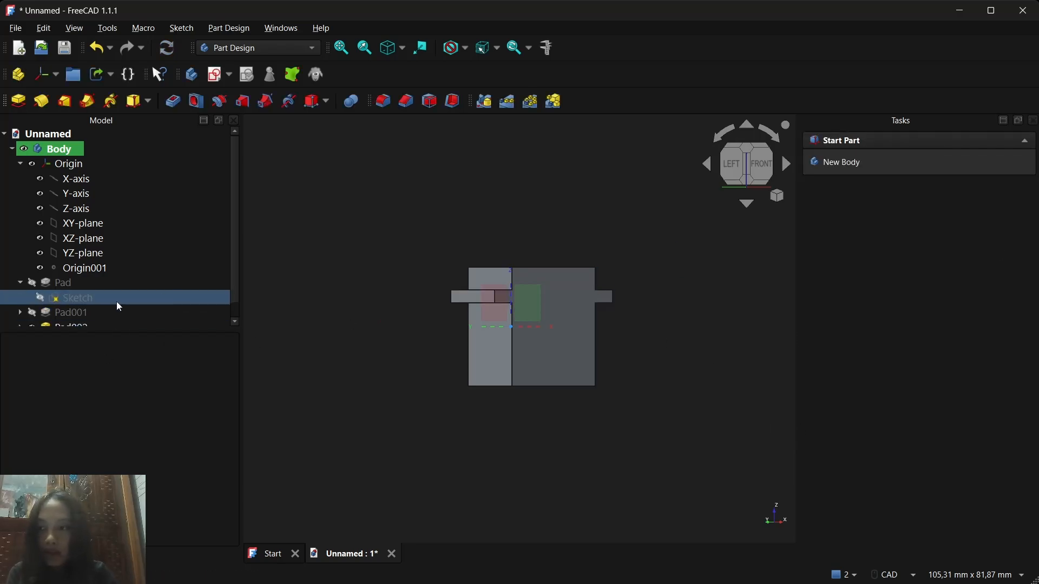
left_click(117, 302)
left_click(760, 163)
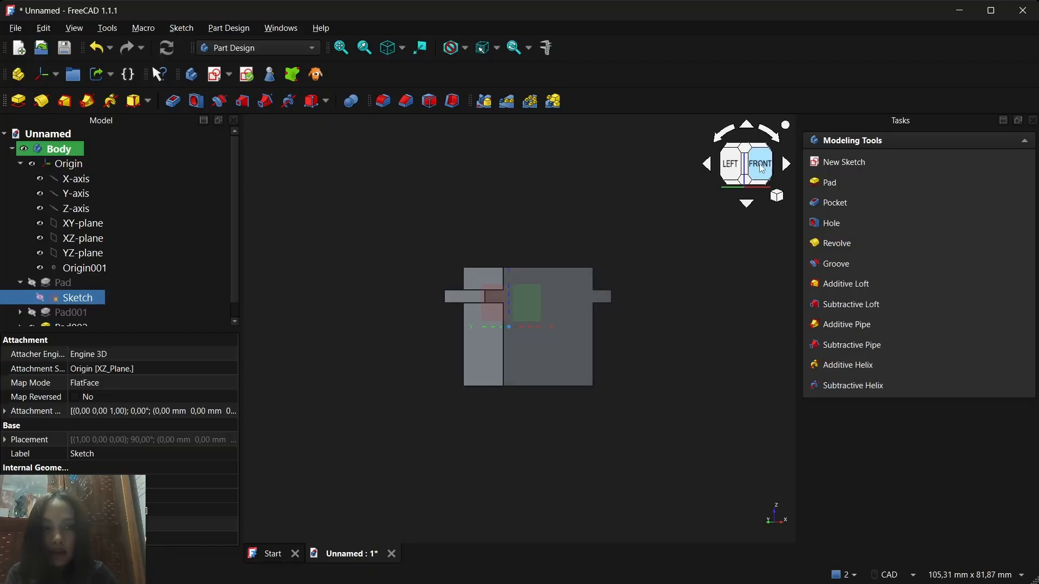
left_click(764, 167)
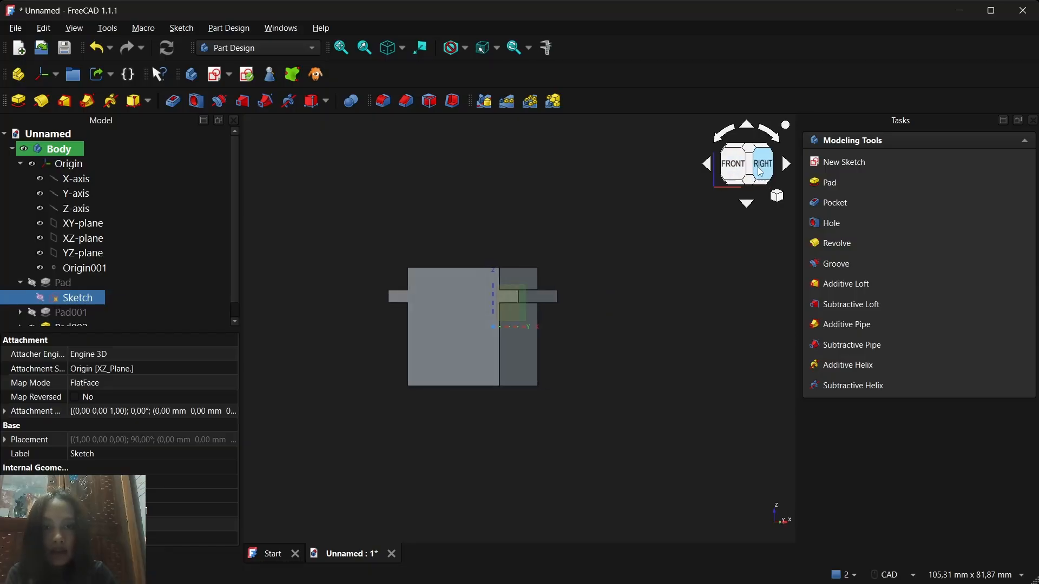
left_click(540, 292)
left_click(503, 296)
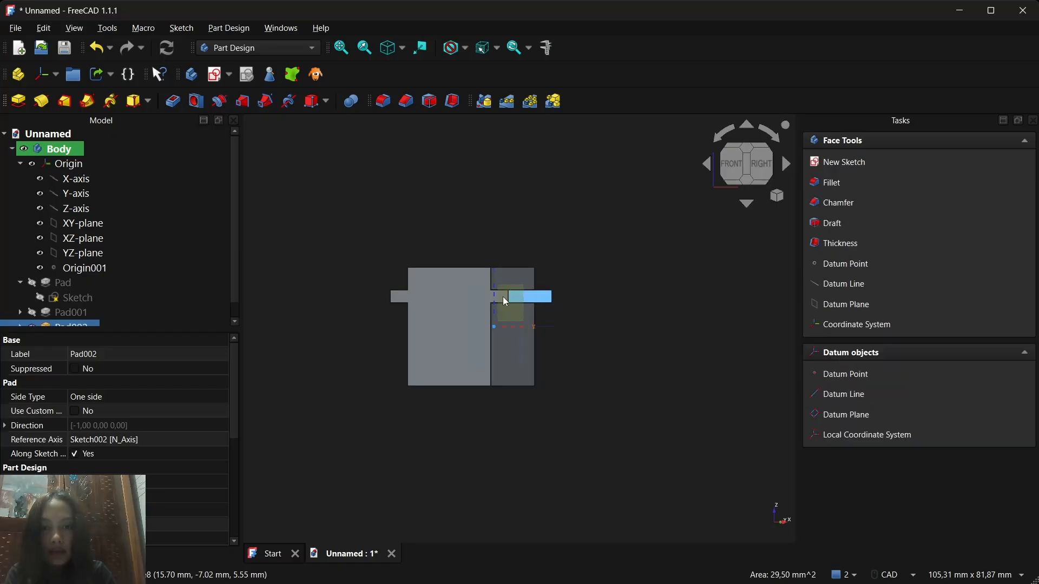
left_click(504, 298)
left_click(518, 294)
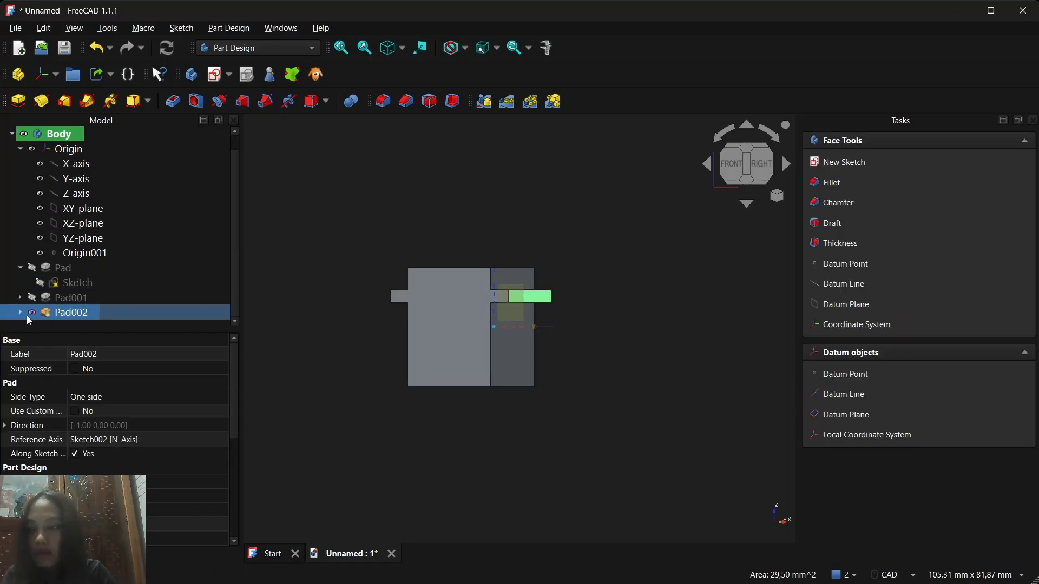
Step: Reopen the second tab's sketch and then the first tab's sketch to compare their rectangles and constraints
left_click(21, 313)
double_click(65, 324)
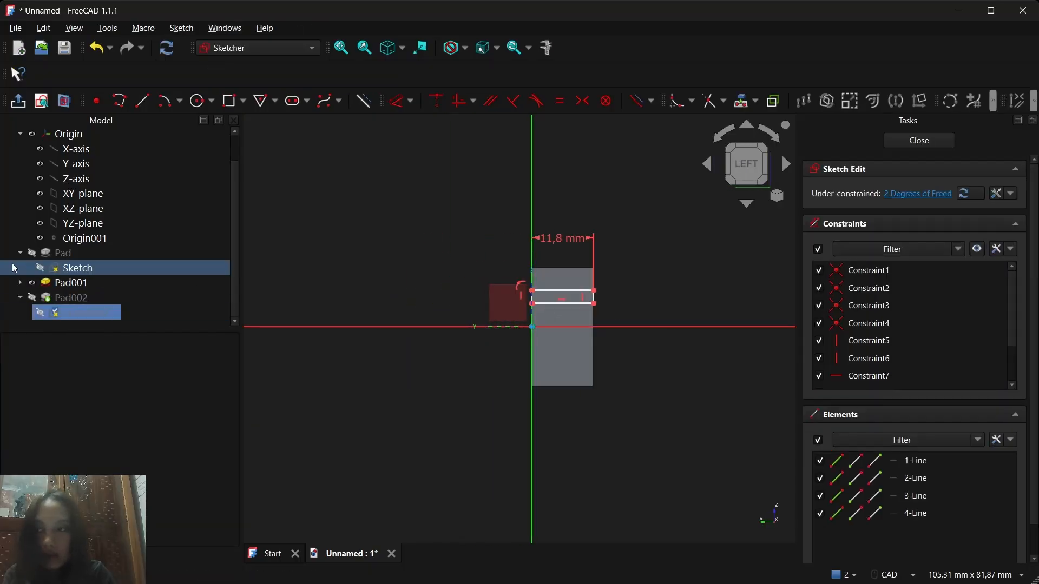
left_click(21, 283)
left_click(76, 298)
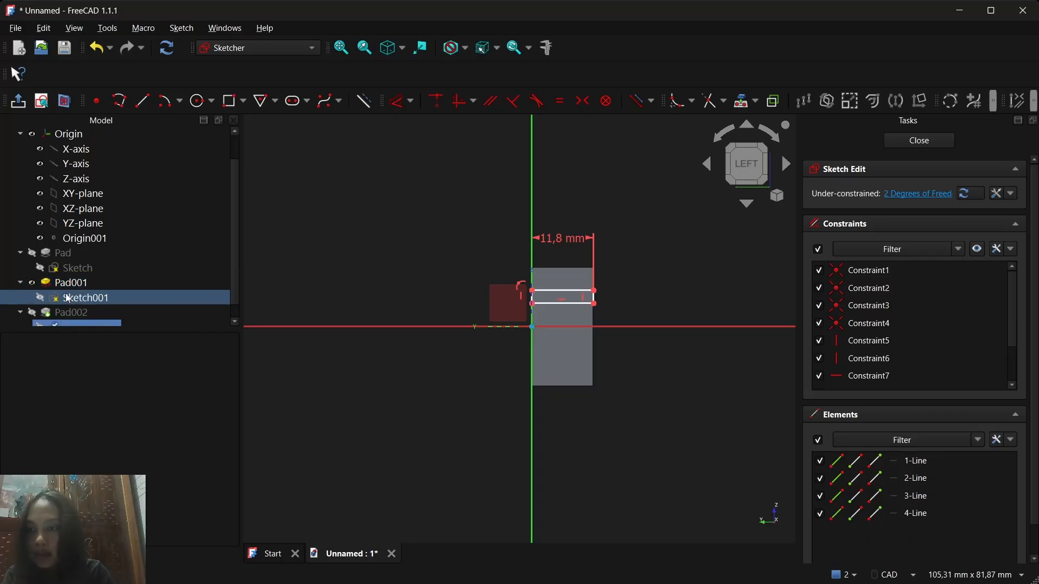
double_click(76, 298)
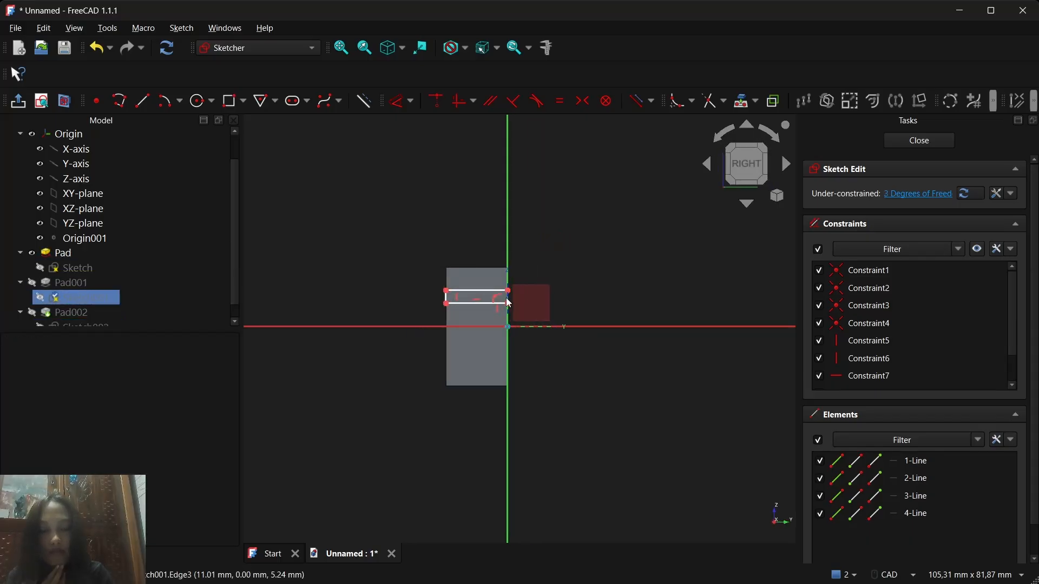
Step: Try to add a width dimension to the rectangle in the first tab's sketch, and leave the sketch
left_click(399, 283)
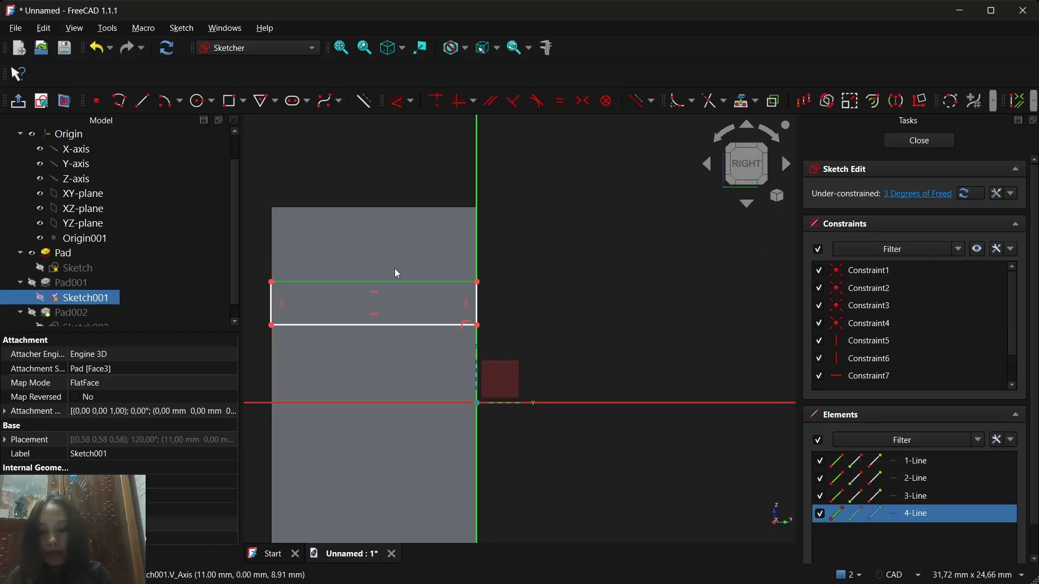
key("d")
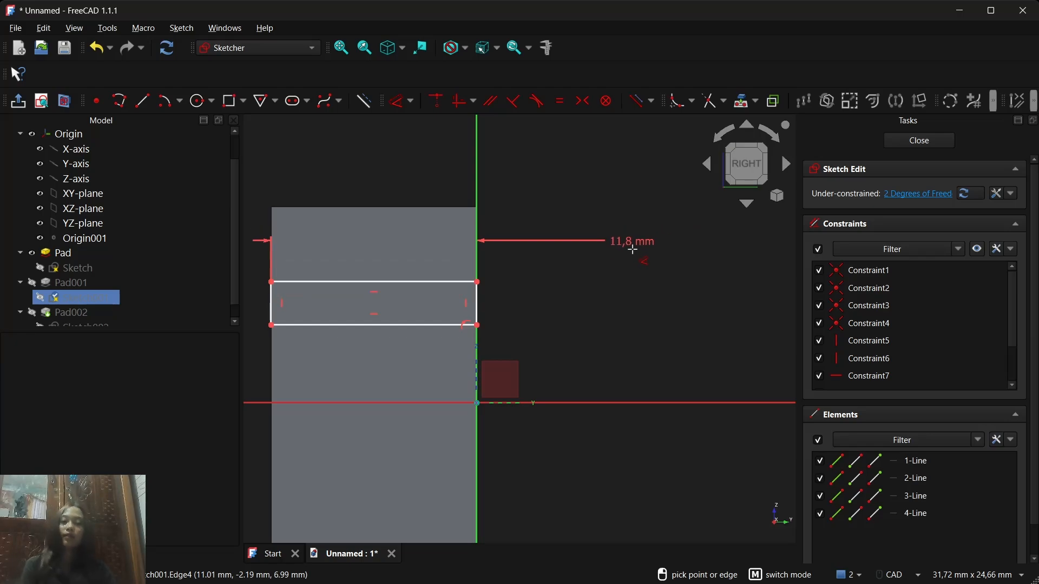
left_click(652, 268)
left_click(777, 356)
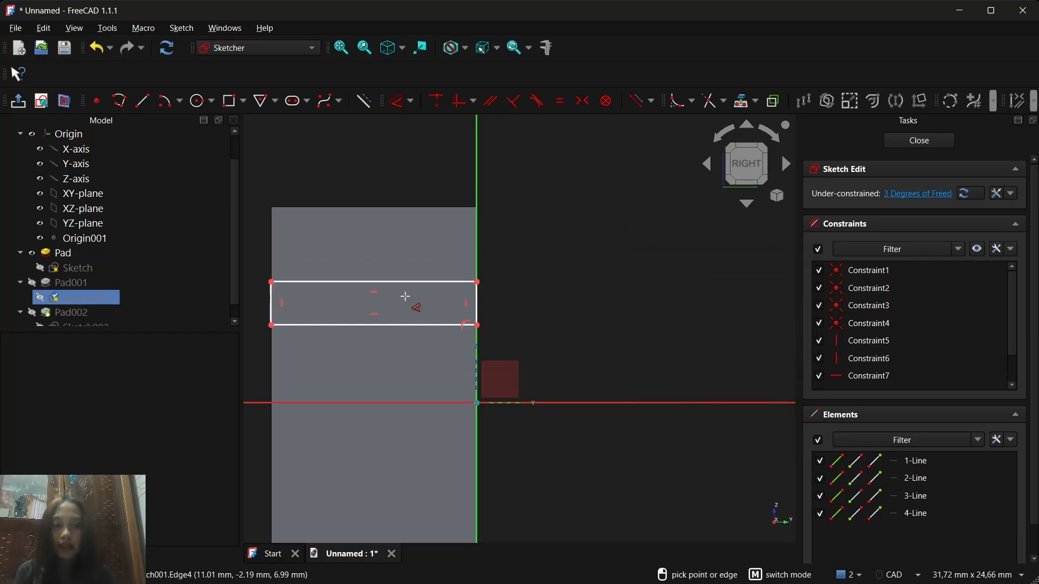
left_click(19, 101)
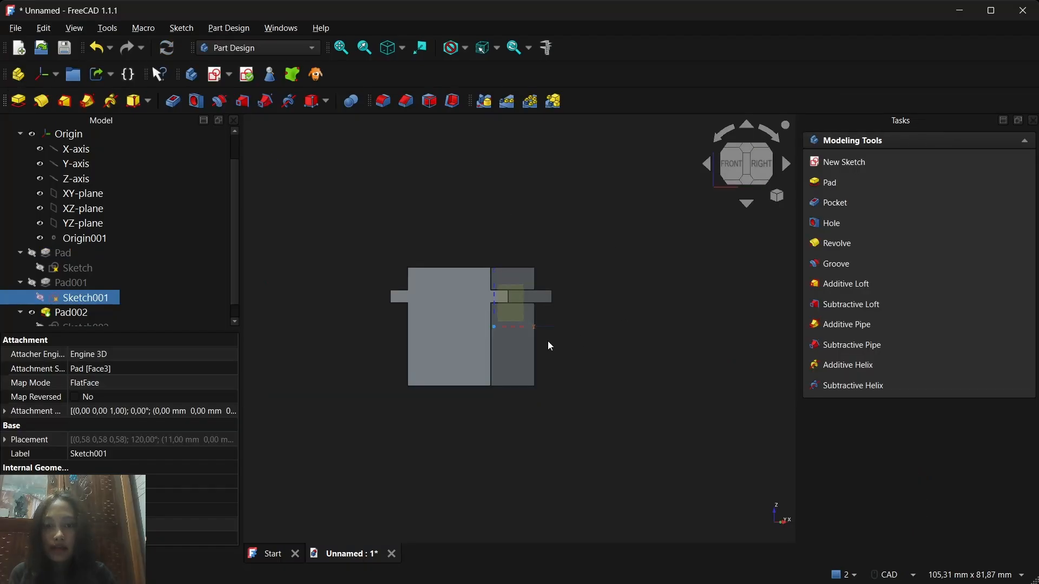
Step: Check the mounting hole dimensions in the servo reference drawing and start a new sketch on the first tab's top face
scroll(541, 330, "up", 2)
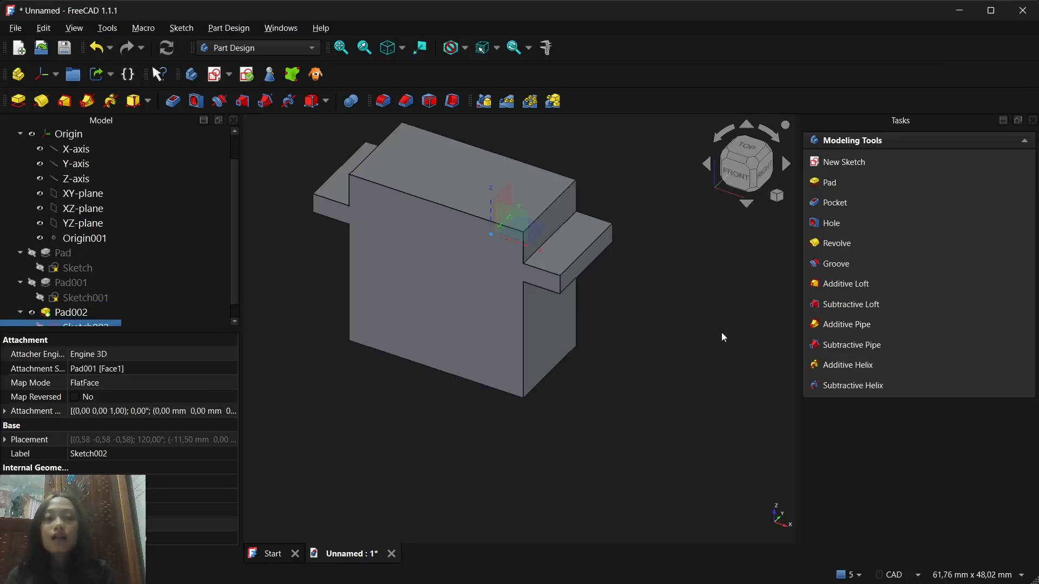
left_click(726, 569)
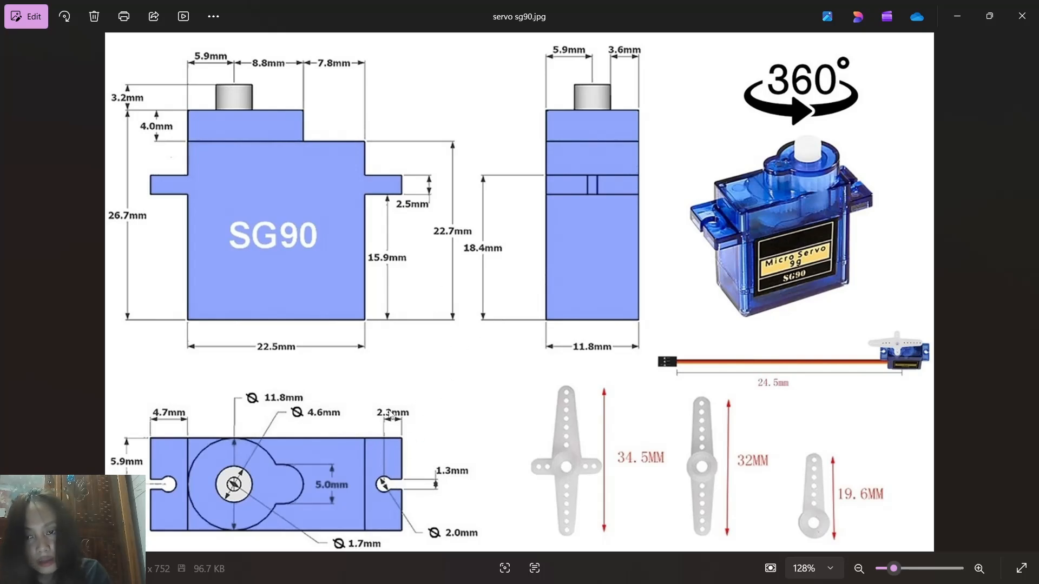
left_click(966, 17)
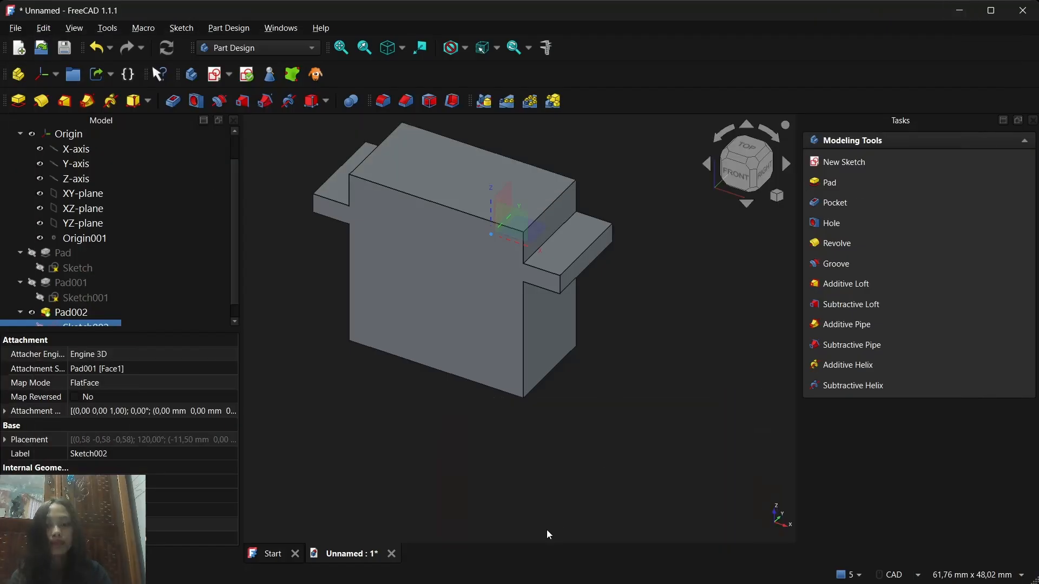
left_click(561, 270)
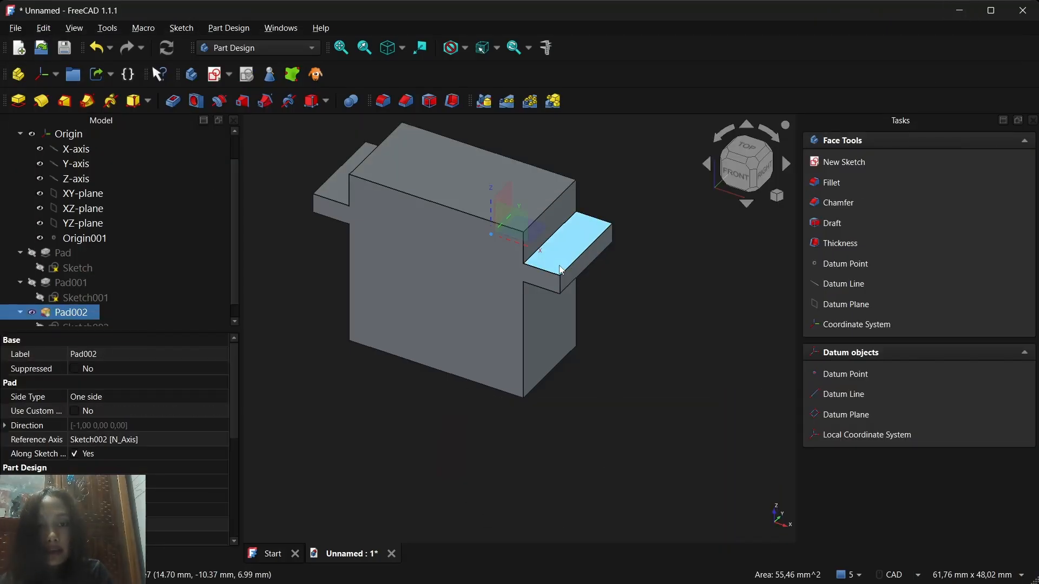
left_click(856, 166)
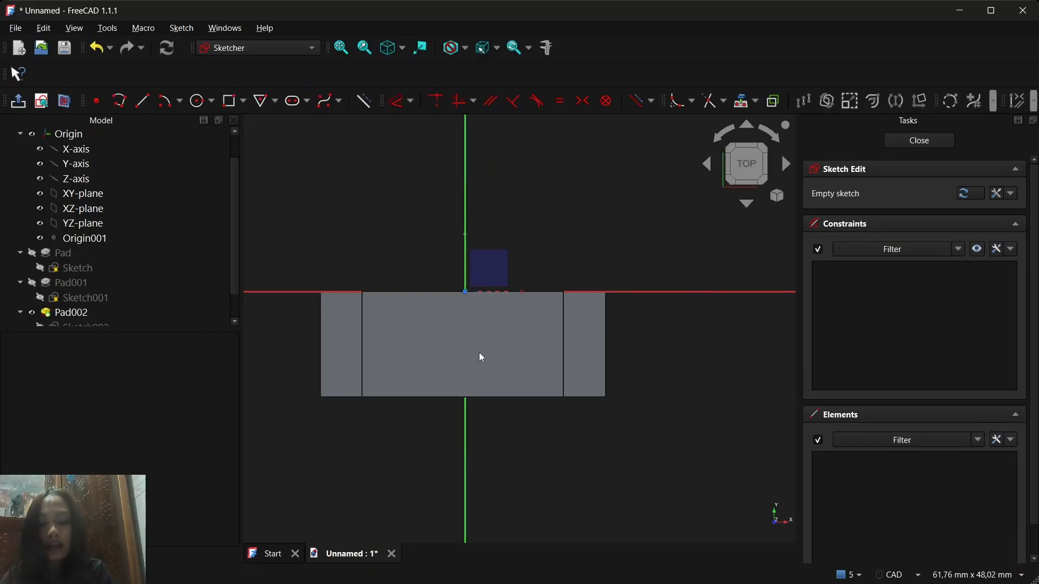
Step: Draw a circle 2 mm in diameter on the tab and place its diameter label beside the body
key("g")
key("c")
left_click(581, 329)
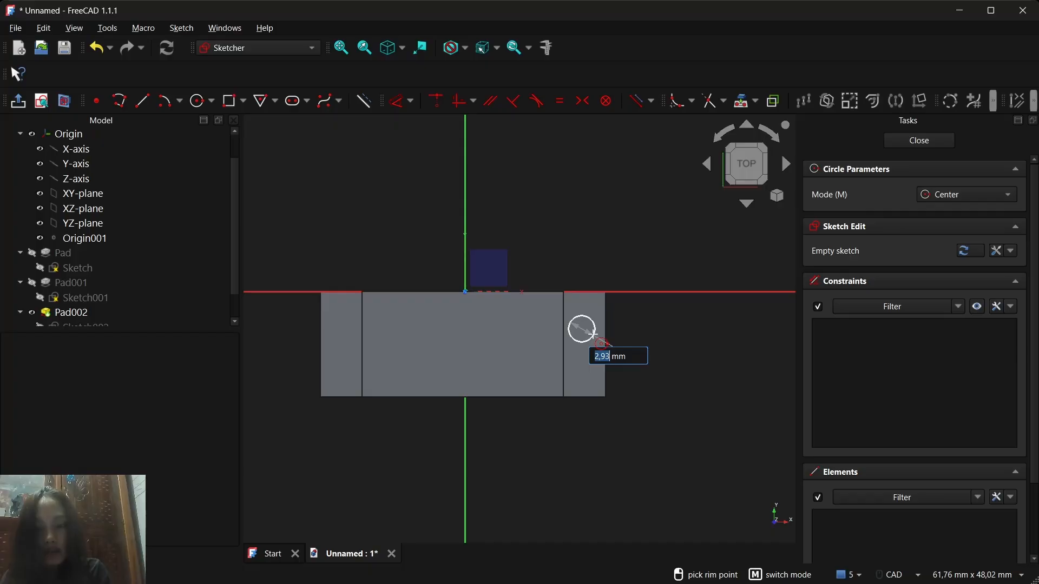
type("2")
key("Return")
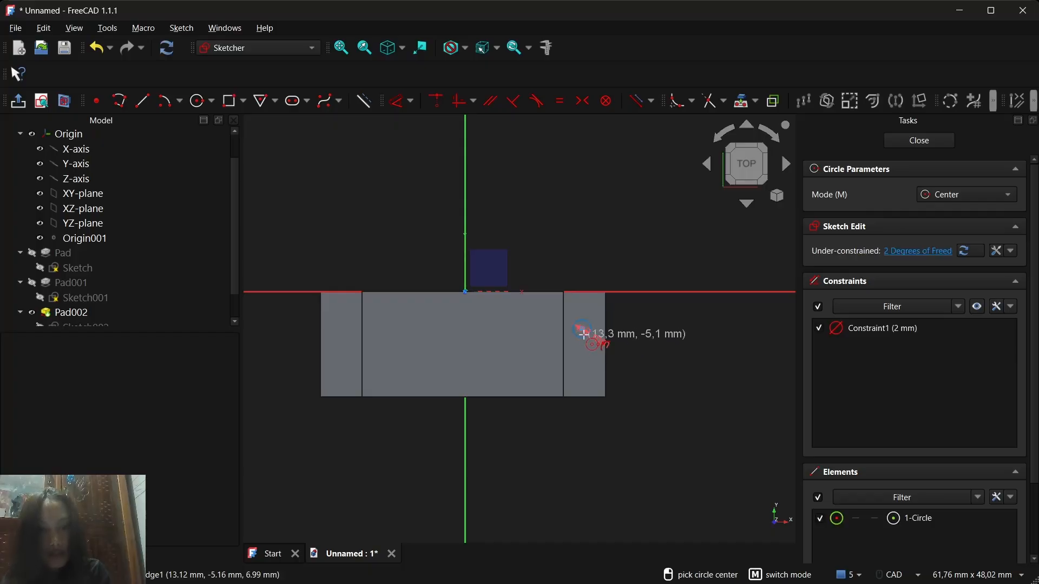
key("Escape")
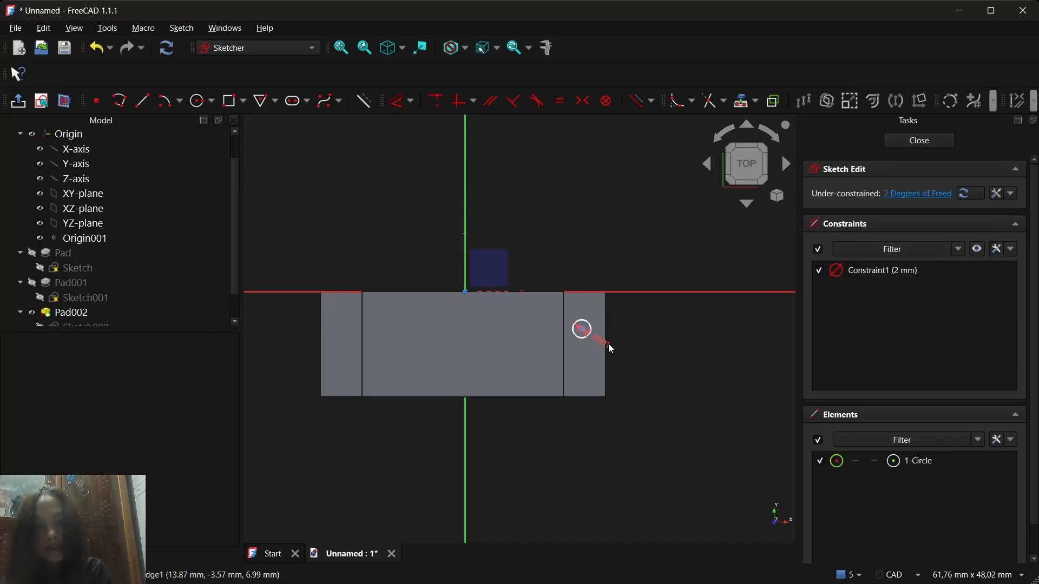
left_click_drag(623, 354, 636, 351)
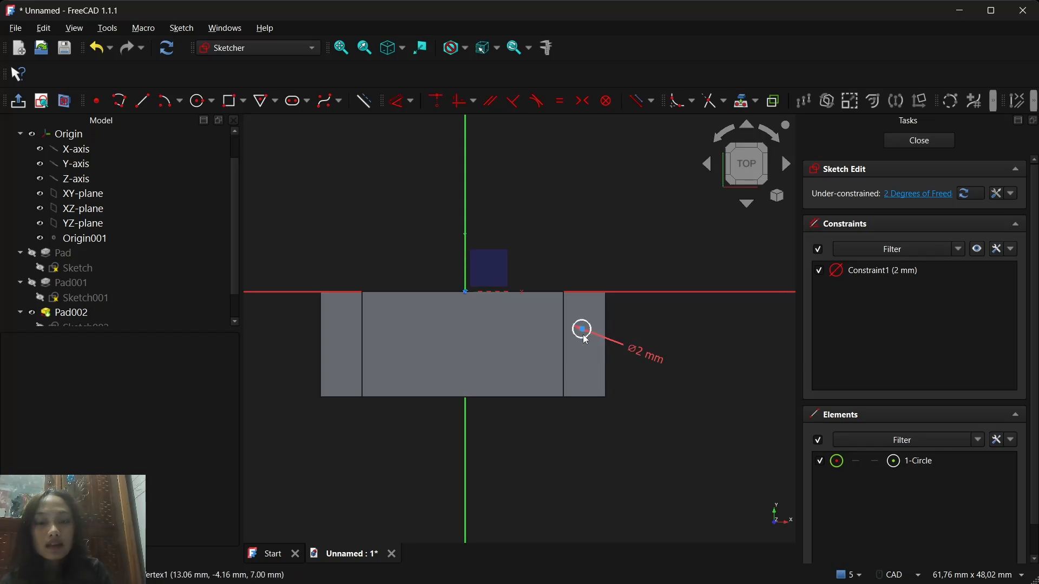
Step: Project the tab's front edge into the sketch and constrain the circle's centre 5,9 mm from it
left_click(742, 102)
left_click(595, 398)
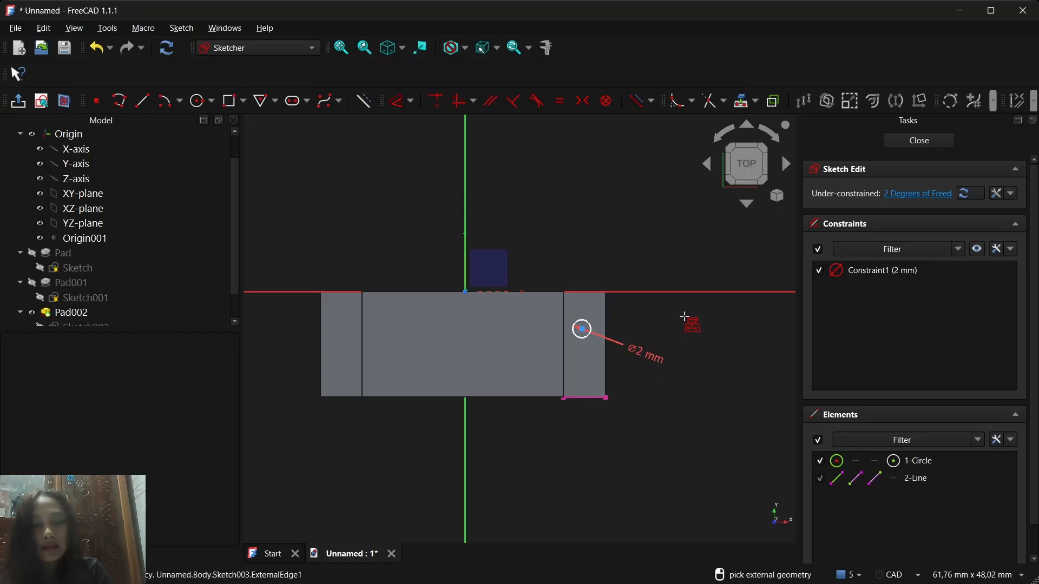
right_click(651, 316)
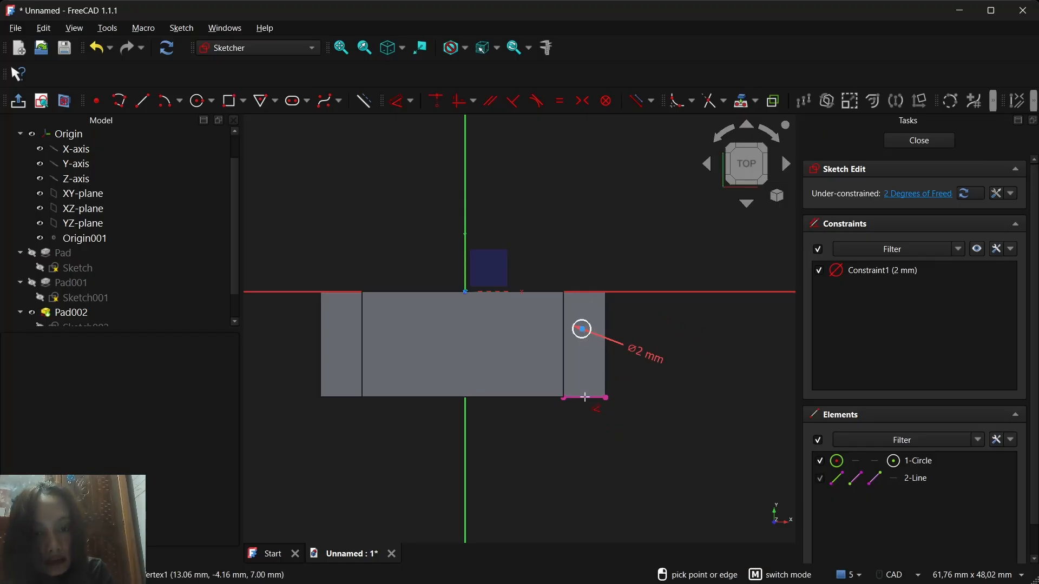
left_click(585, 332)
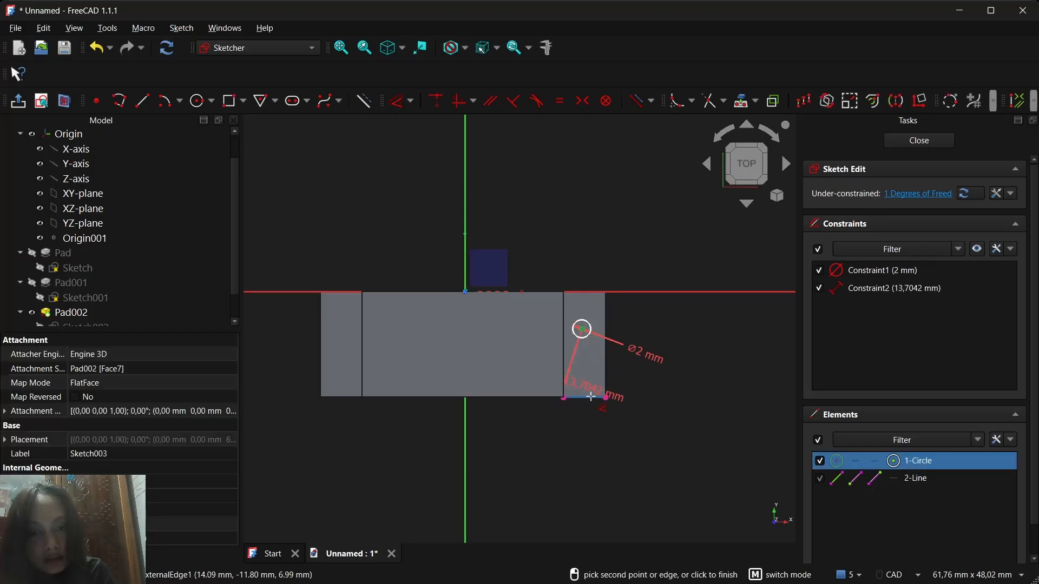
left_click(591, 398)
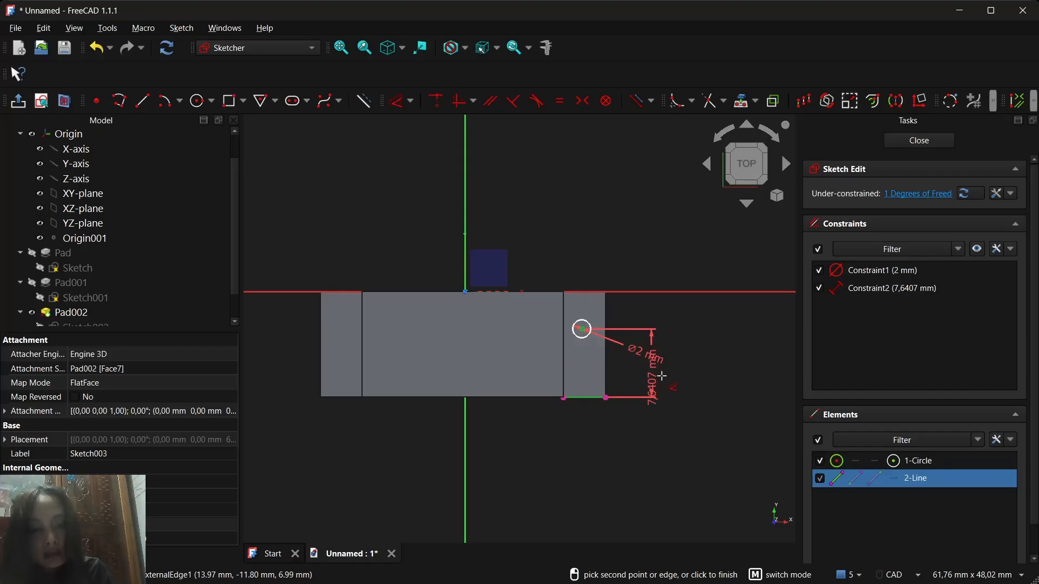
left_click(662, 375)
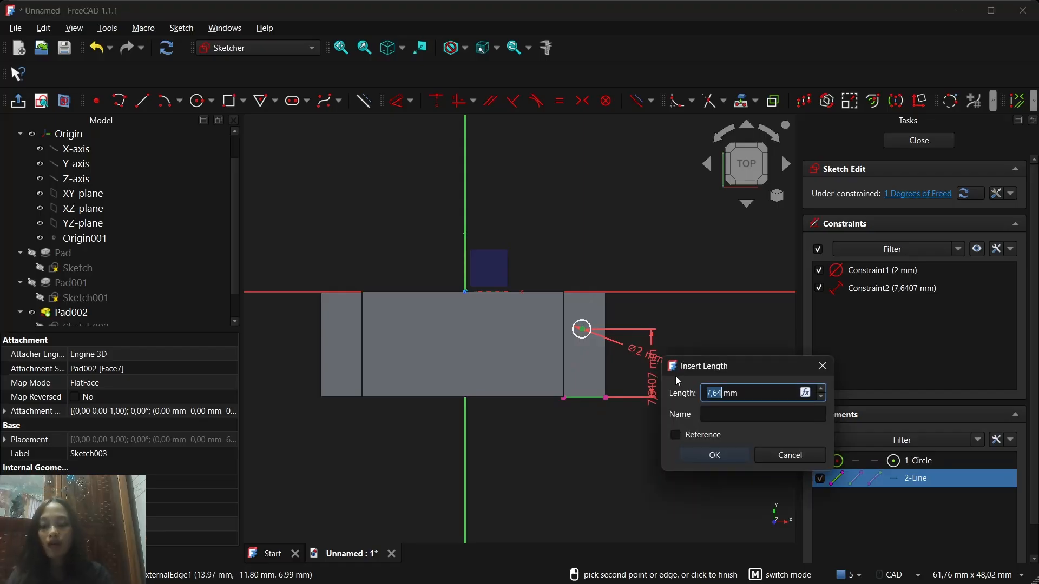
type("5,9")
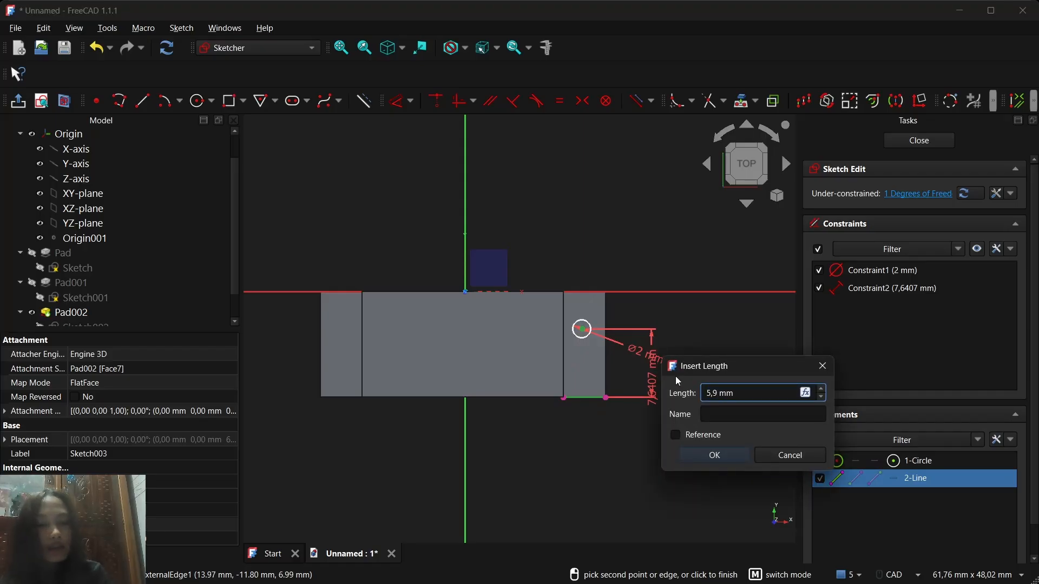
key("Return")
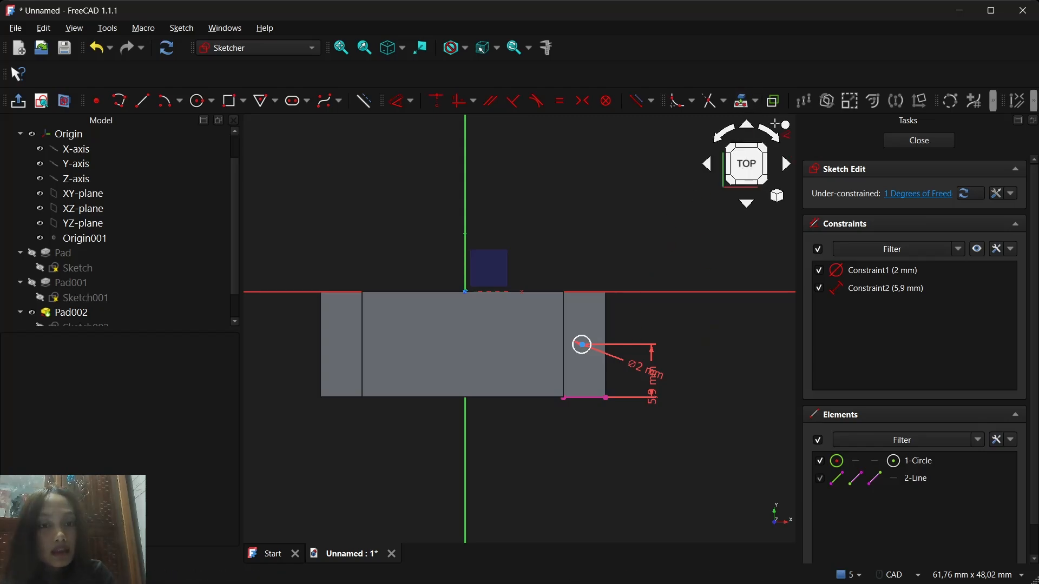
Step: Project the tab's outer side edge into the sketch and constrain the circle's centre 2,3 mm from it
left_click(745, 101)
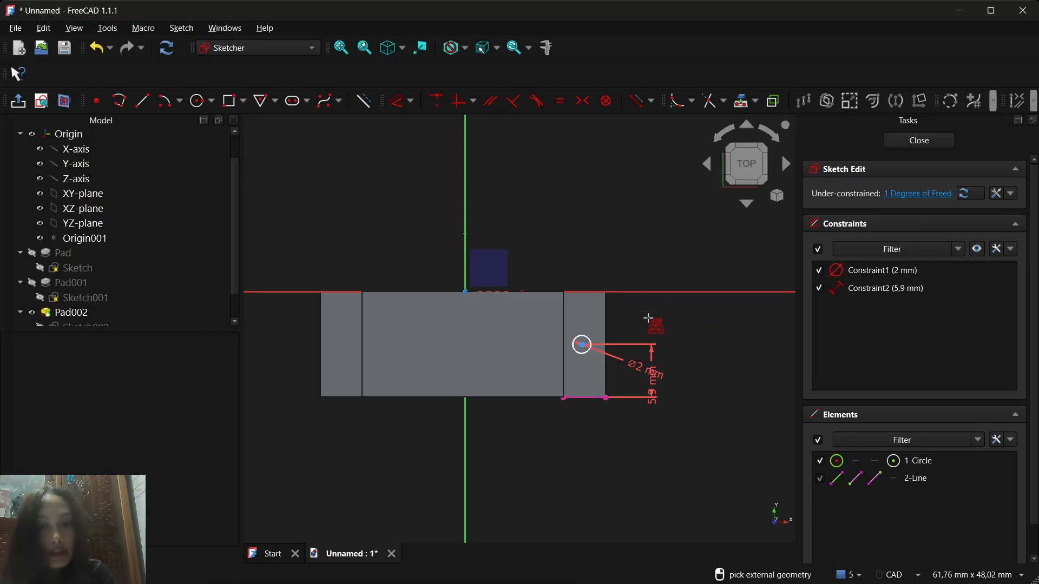
left_click(606, 325)
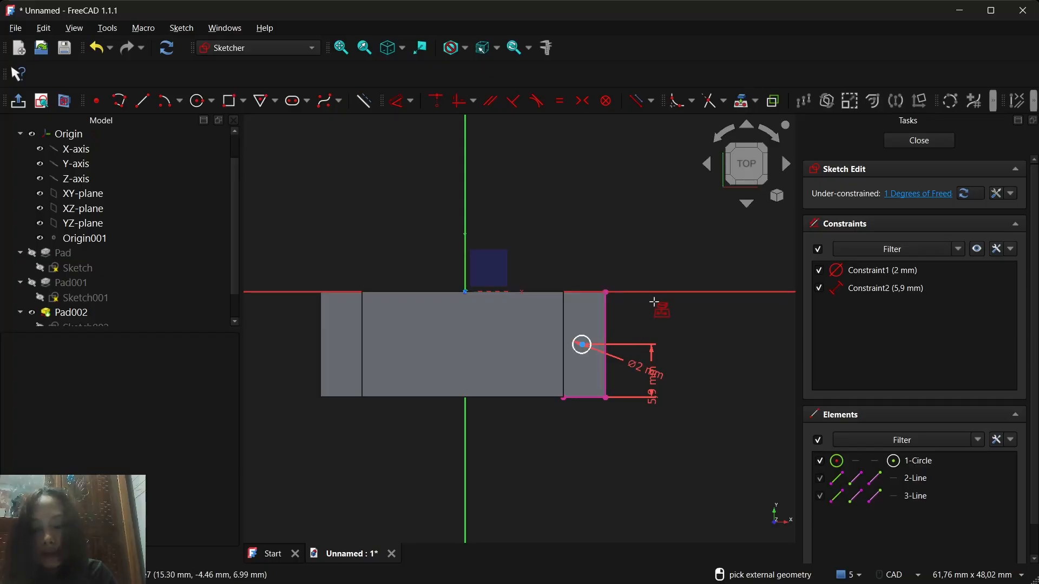
key("d")
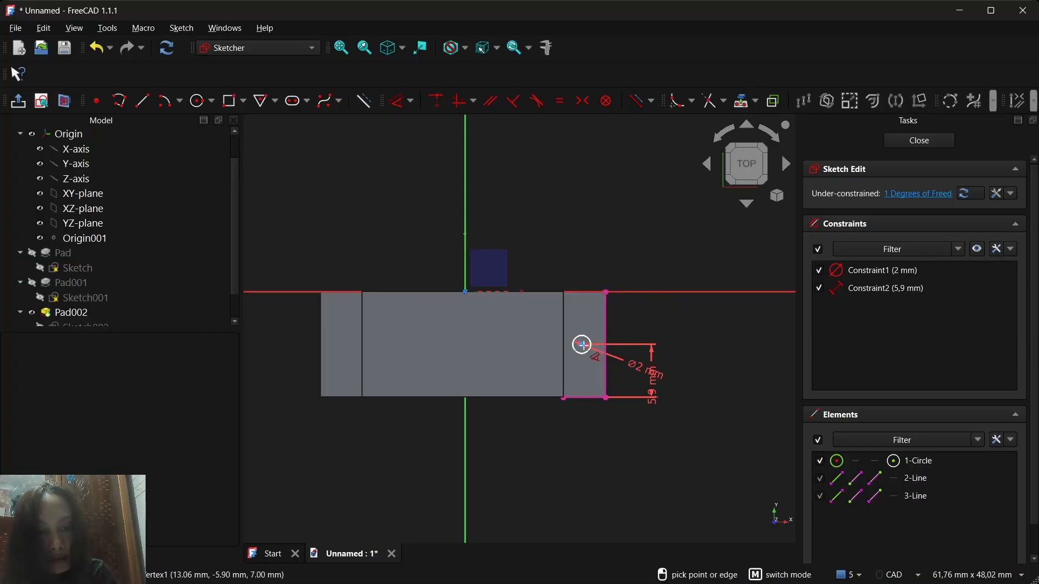
left_click(582, 344)
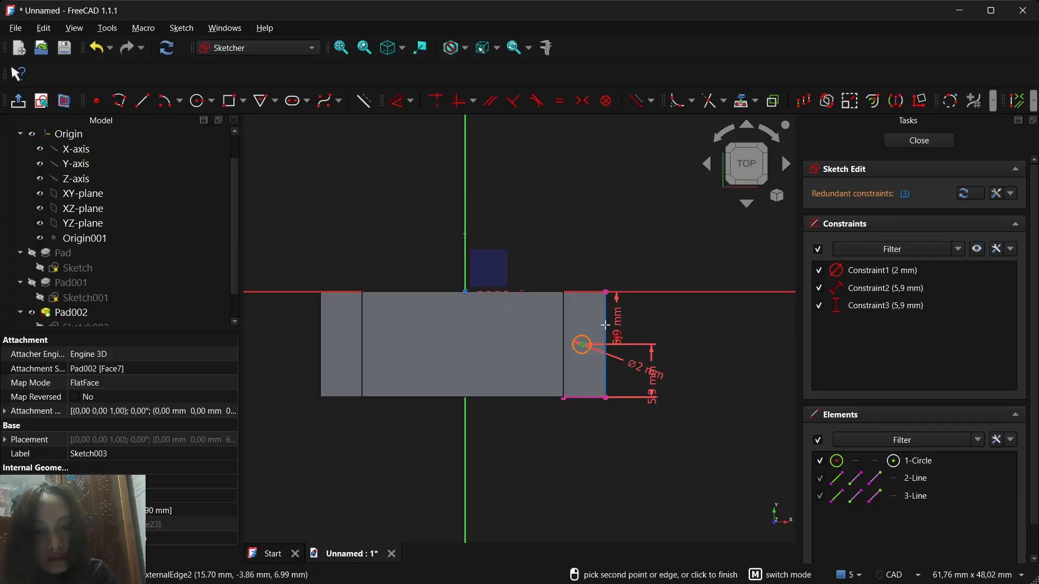
left_click(607, 327)
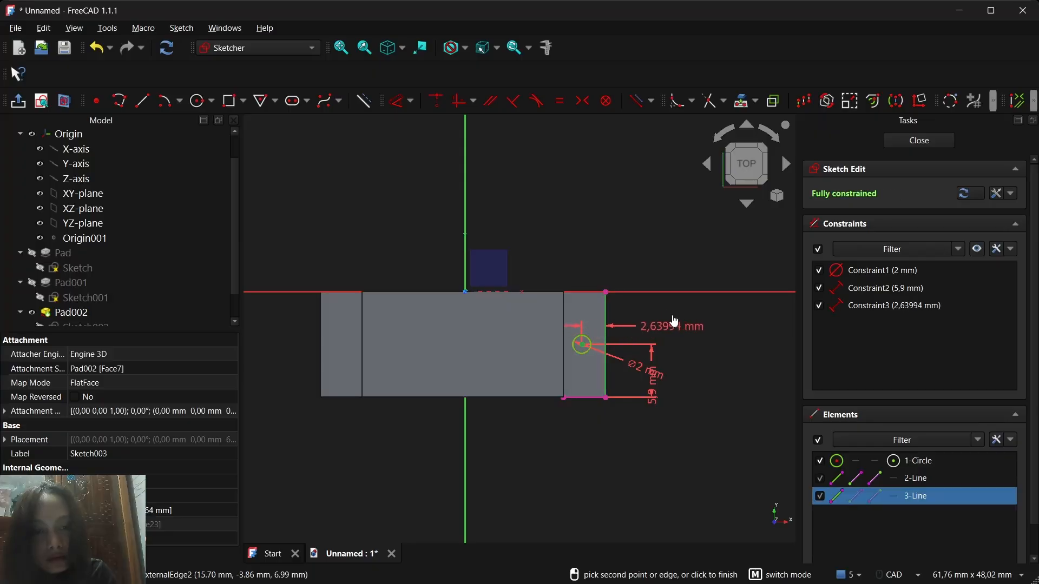
left_click(672, 314)
type("2,3")
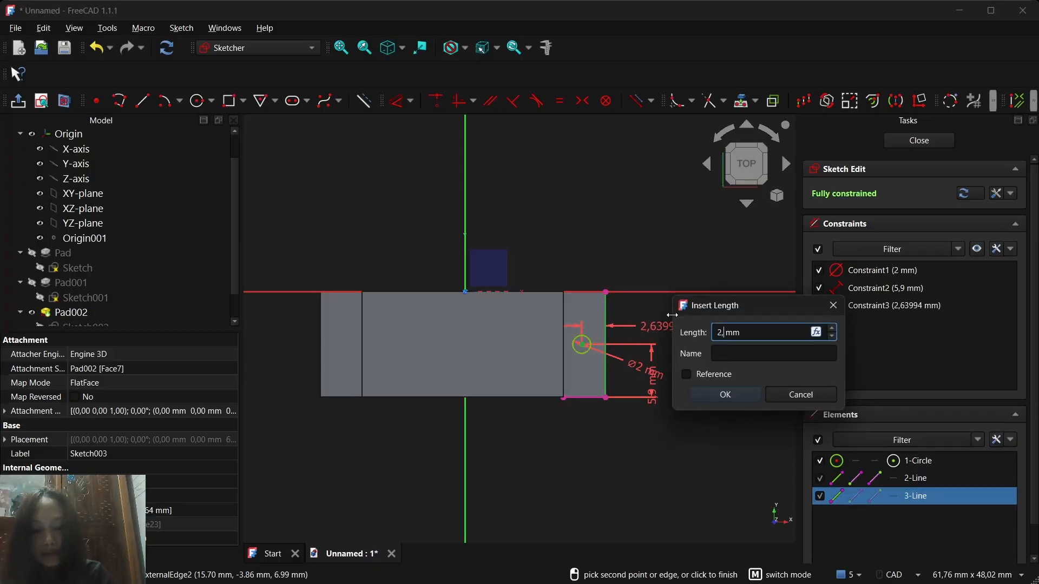
key("Return")
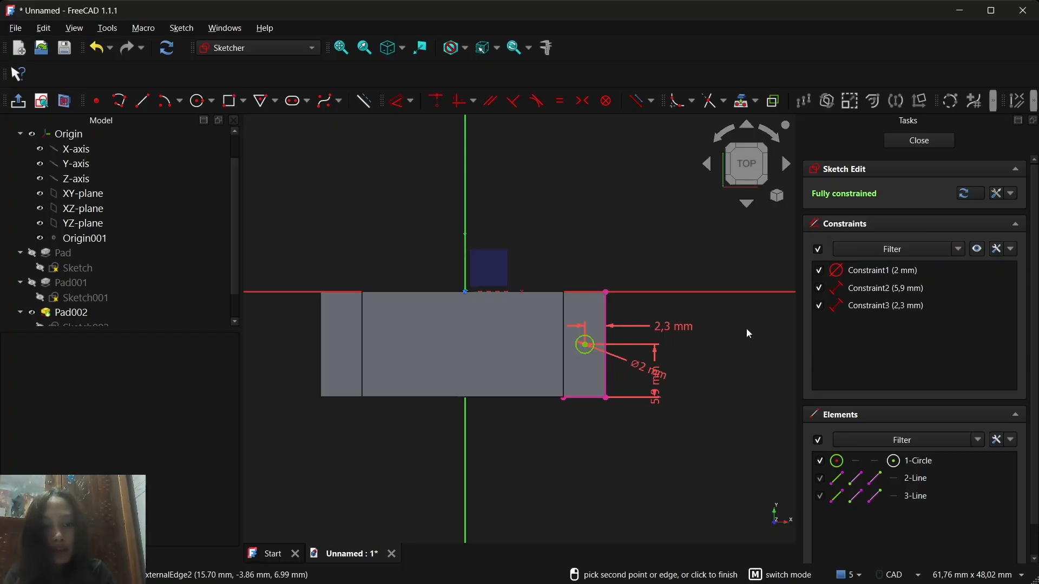
Step: Delete the circle's 2,3 mm and 5,9 mm position dimensions and both projected tab edges, keeping the circle and its diameter
left_click(640, 326)
key("Delete")
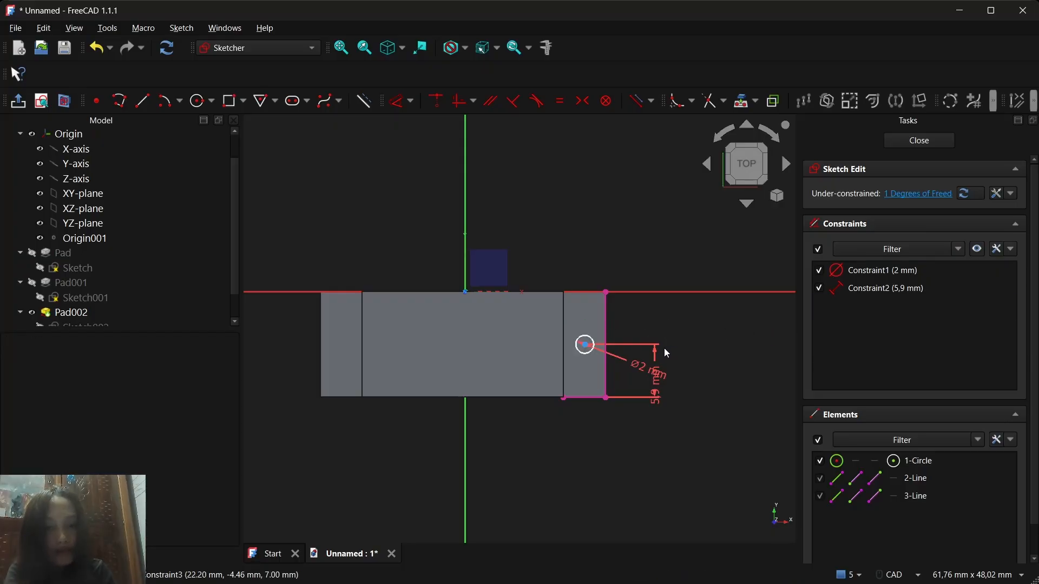
left_click(656, 354)
key("Delete")
left_click(606, 373)
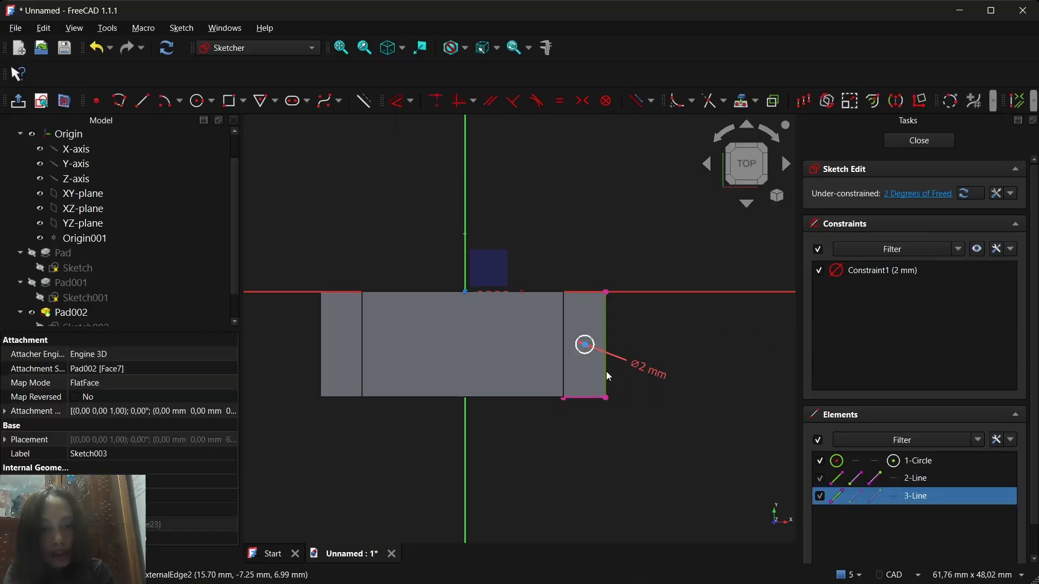
key("Delete")
left_click(589, 397)
key("Delete")
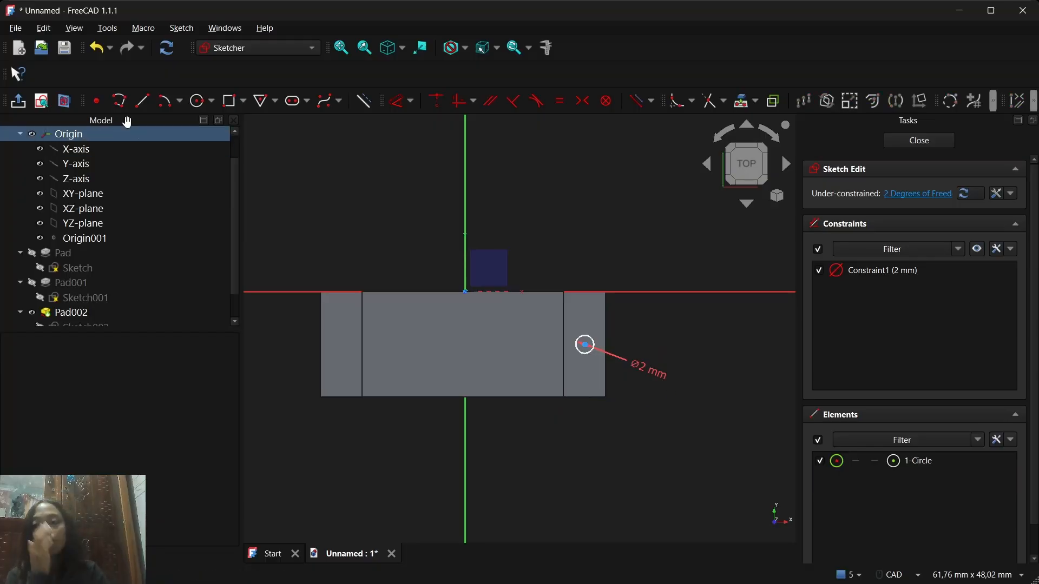
Step: Leave the sketch and start a Hole feature from the circle with a diameter of 2 mm
left_click(19, 101)
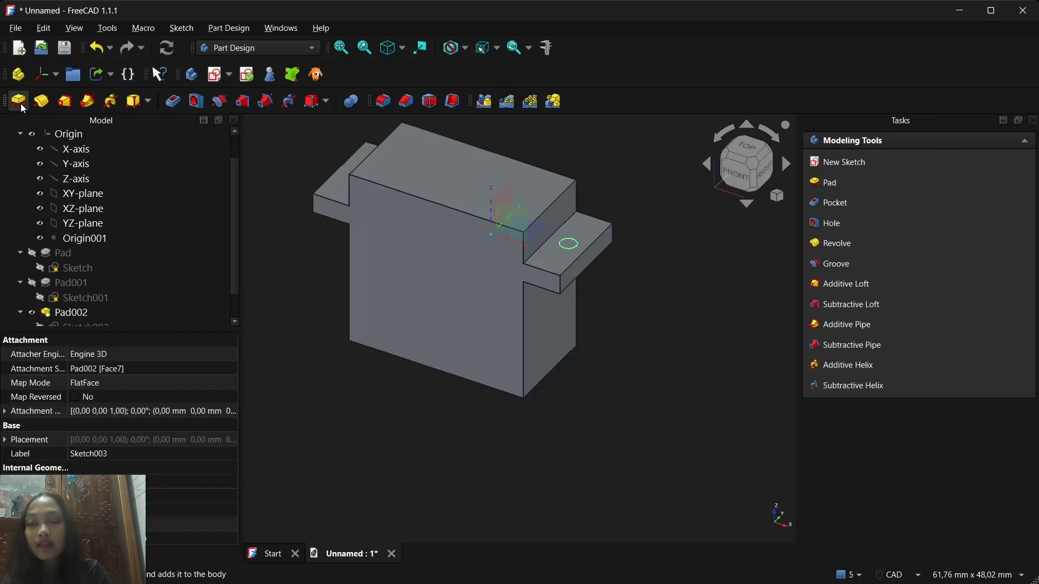
left_click(198, 103)
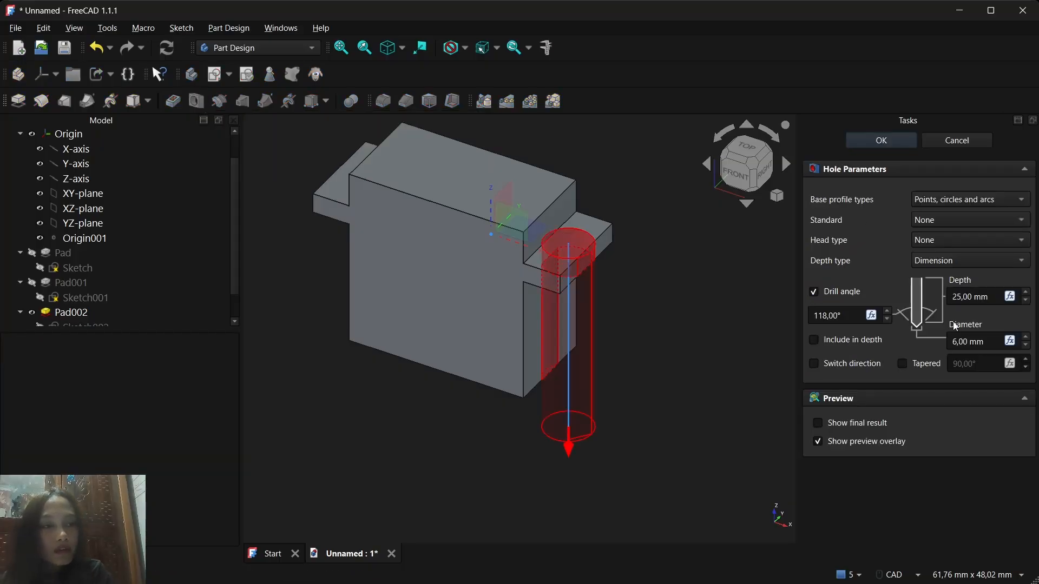
left_click(957, 341)
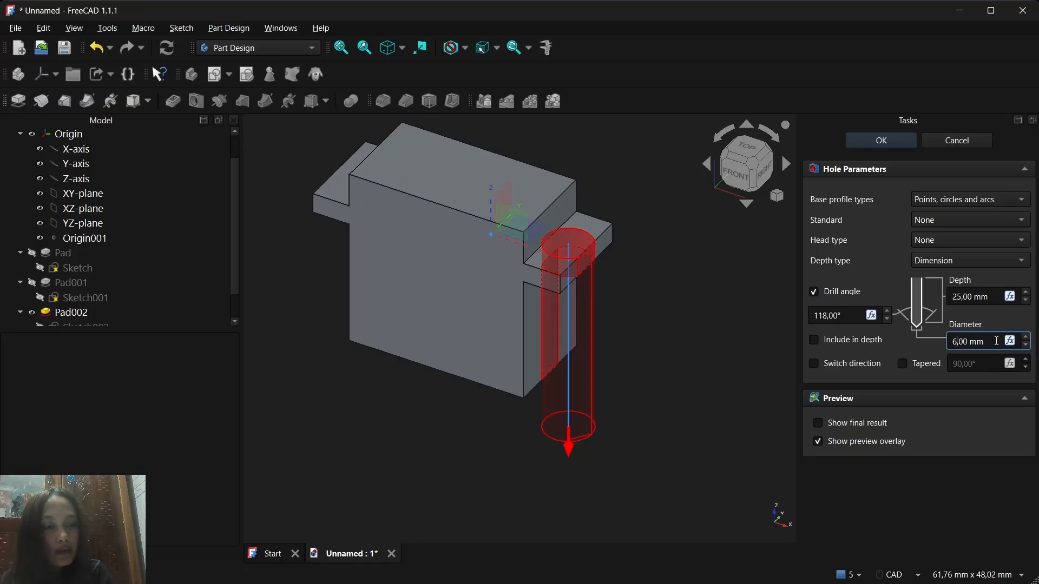
key("BackSpace")
type("2")
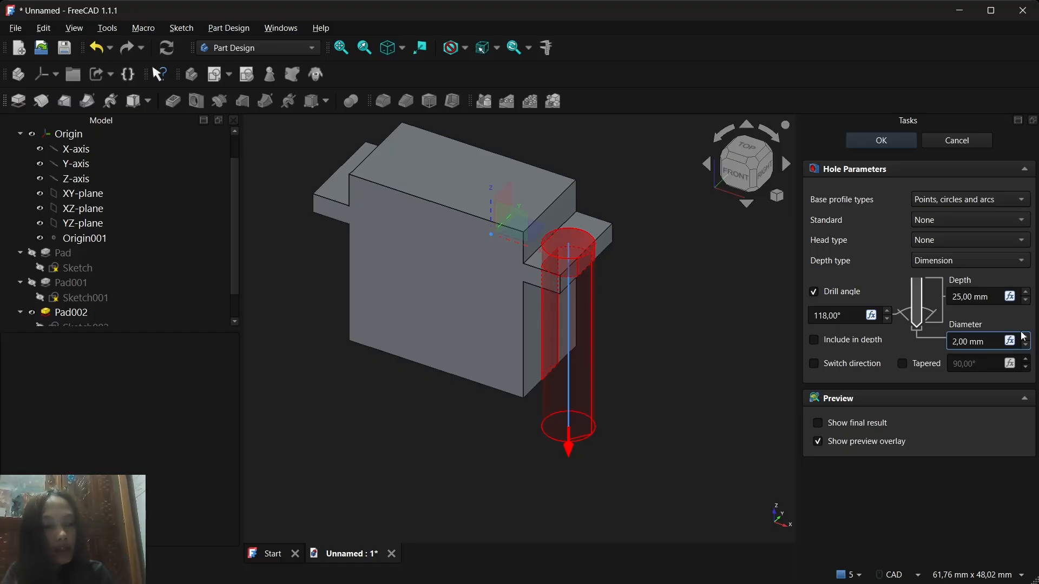
Step: Set the hole's depth to 2,5 mm and apply the feature
left_click(963, 297)
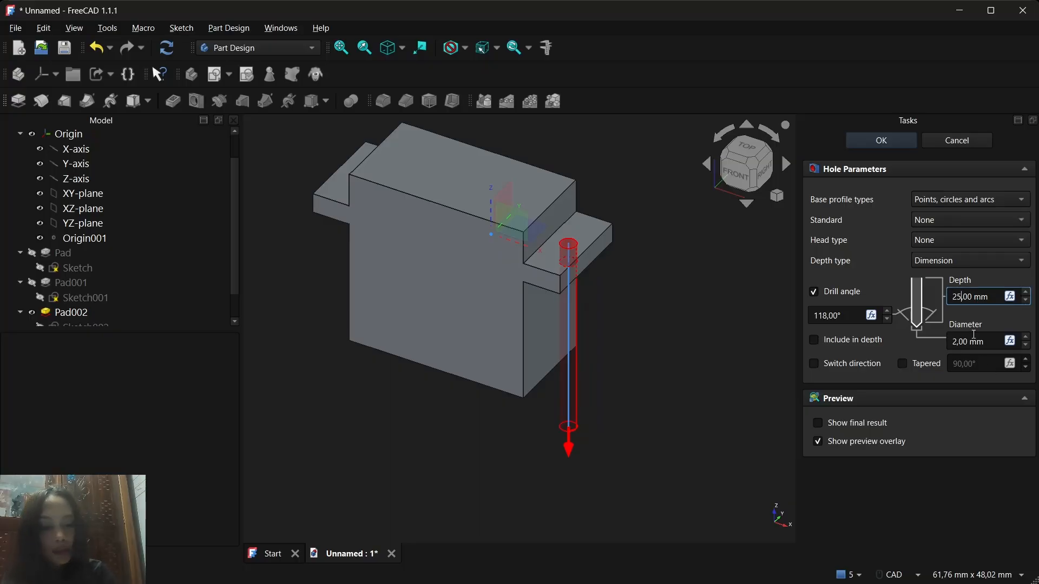
key("BackSpace")
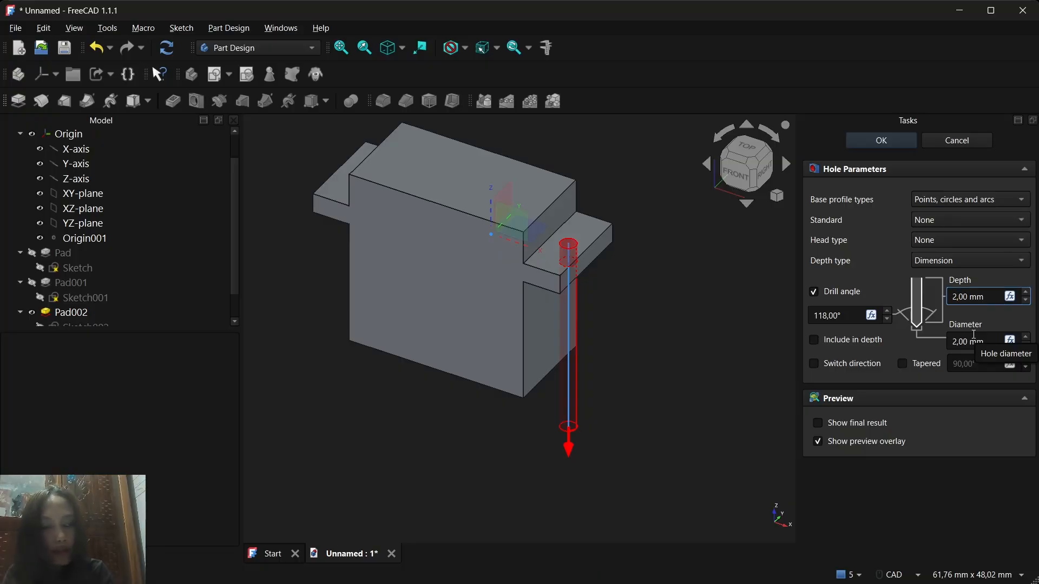
key("Right")
type("4")
key("BackSpace")
key("Left")
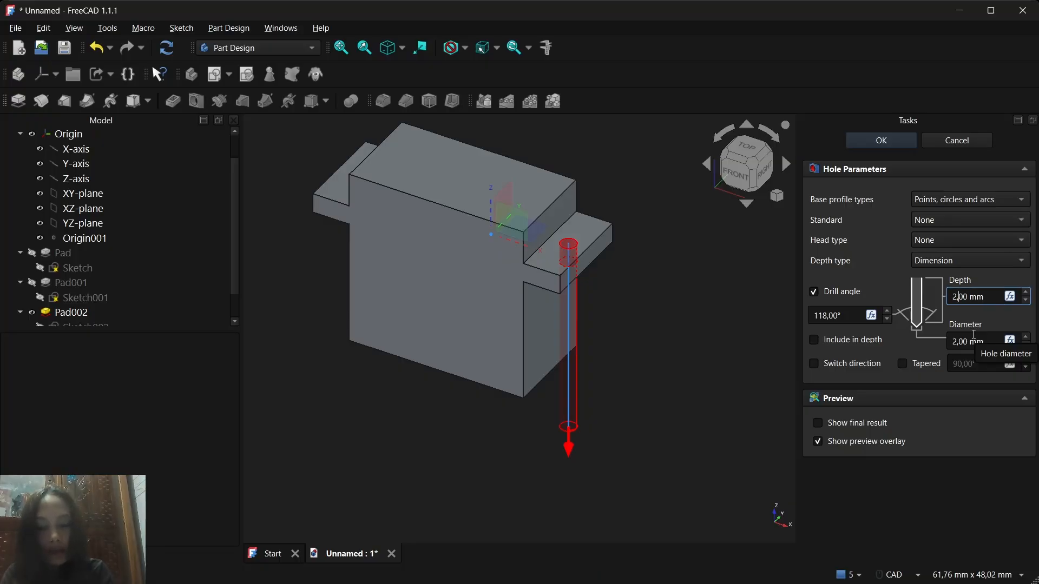
key("Right")
type("5")
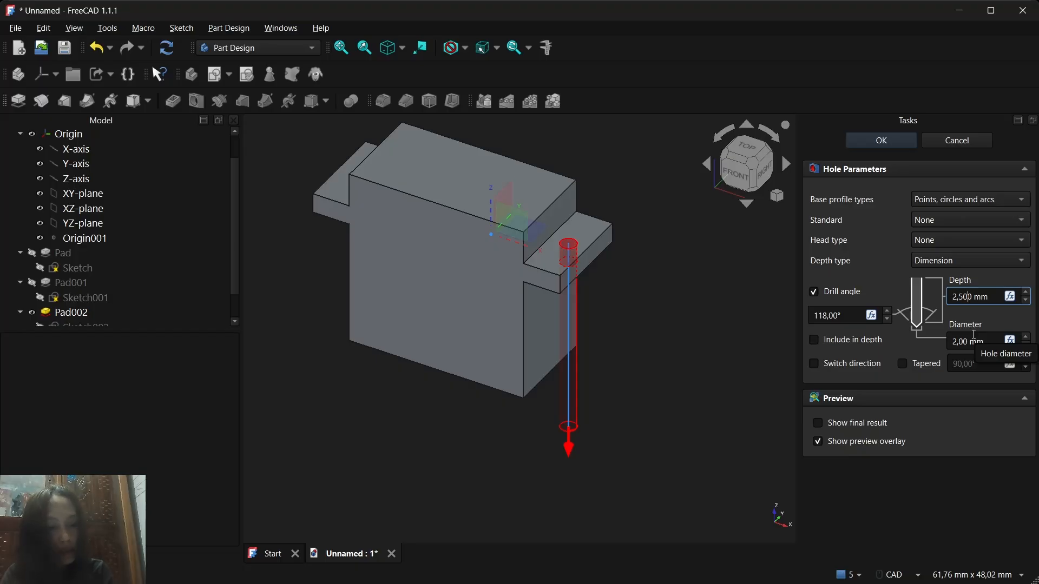
key("Return")
Step: Start a new sketch on the top face of the opposite tab, the one without a hole
scroll(622, 325, "up", 4)
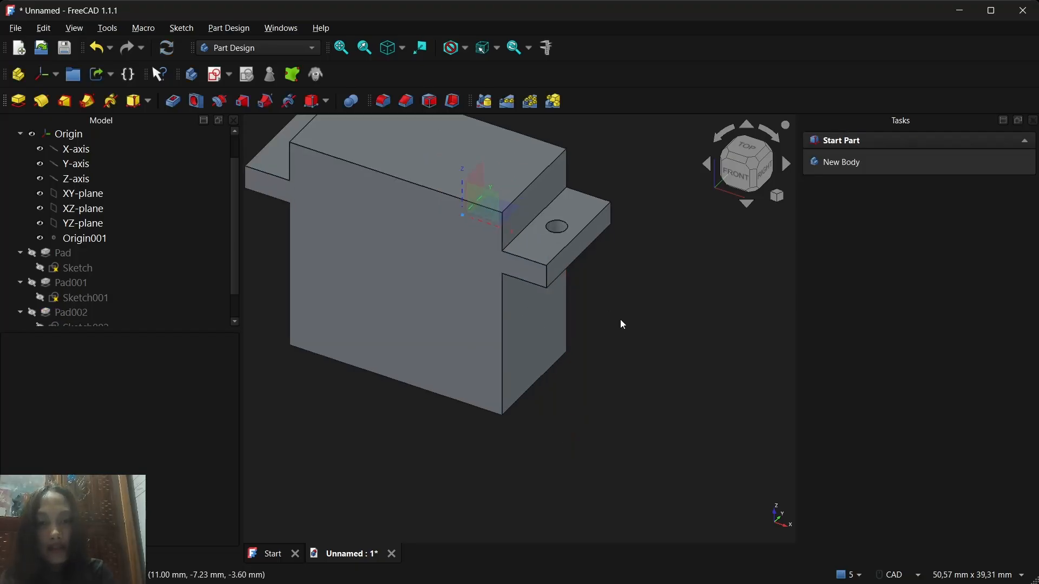
scroll(619, 310, "down", 4)
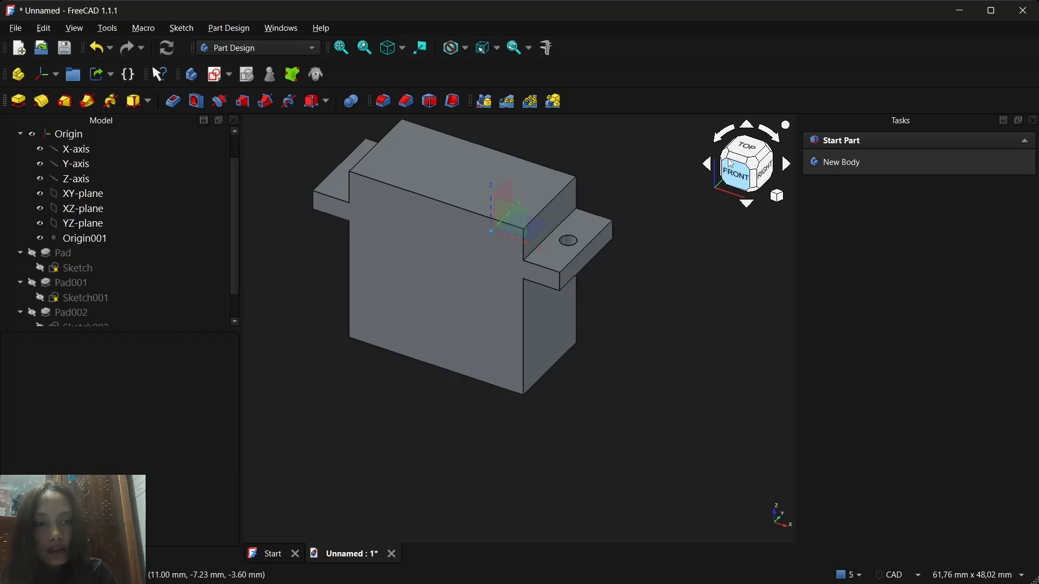
left_click(733, 167)
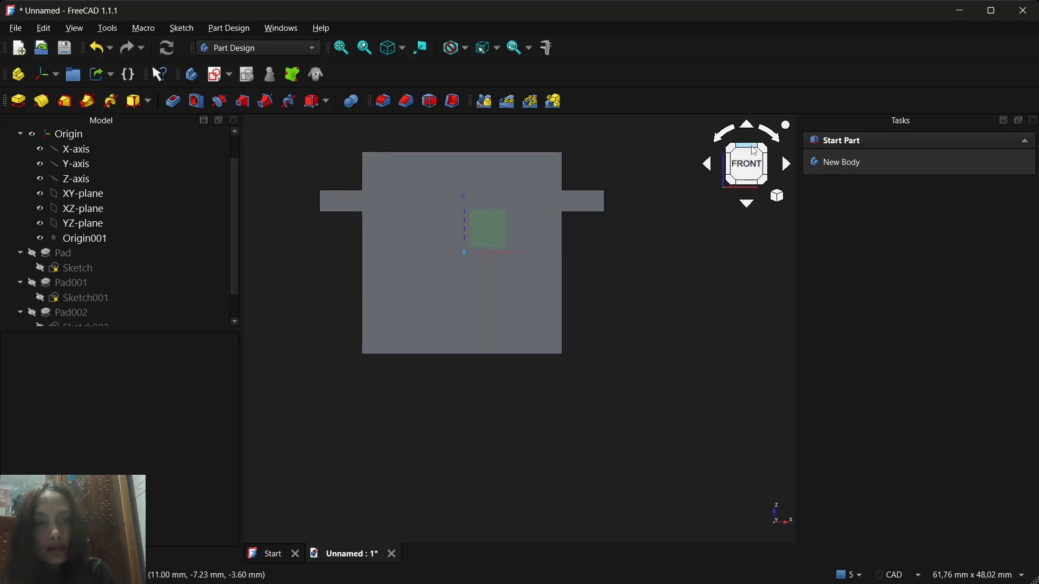
left_click(753, 151)
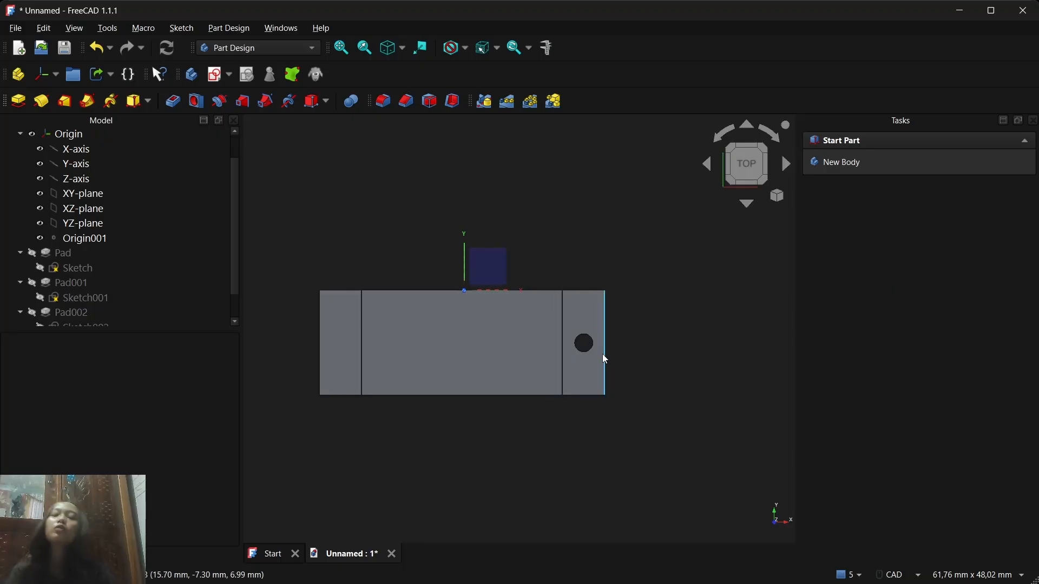
left_click(344, 361)
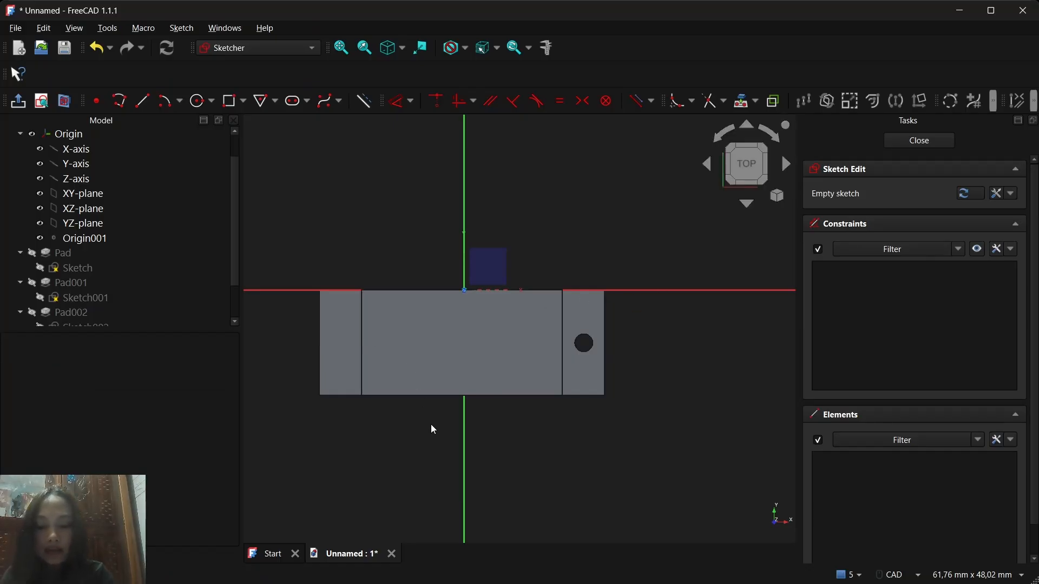
Step: Draw a circle 2 mm in diameter on this tab and place its diameter label outside the body
key("g")
key("r")
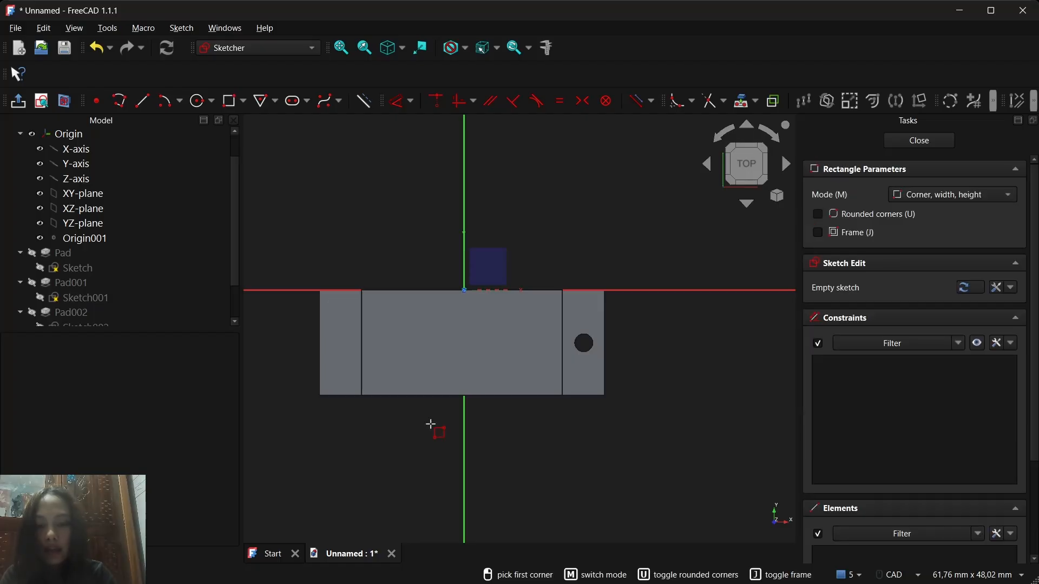
key("g")
key("c")
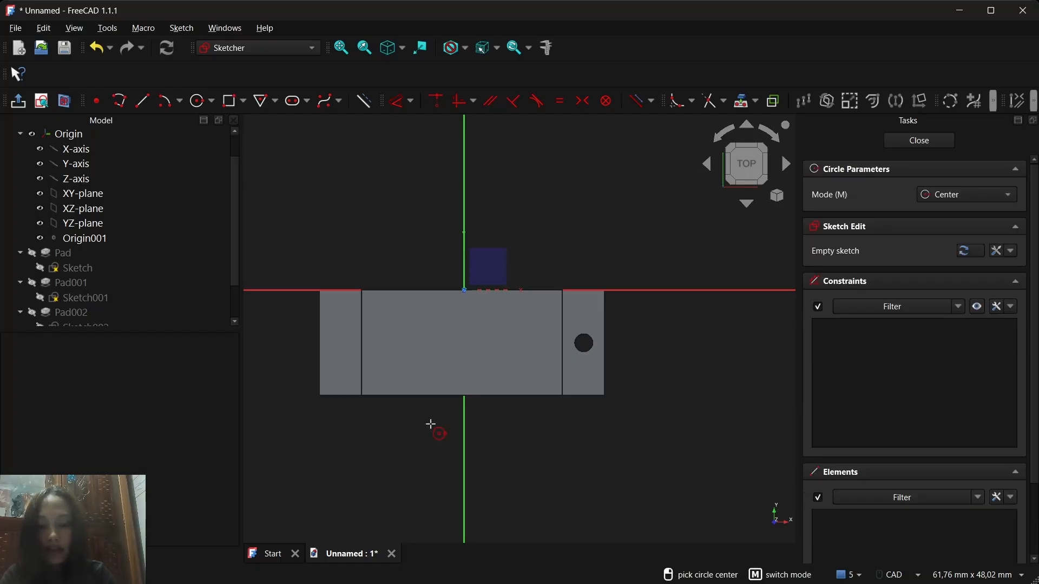
left_click(340, 336)
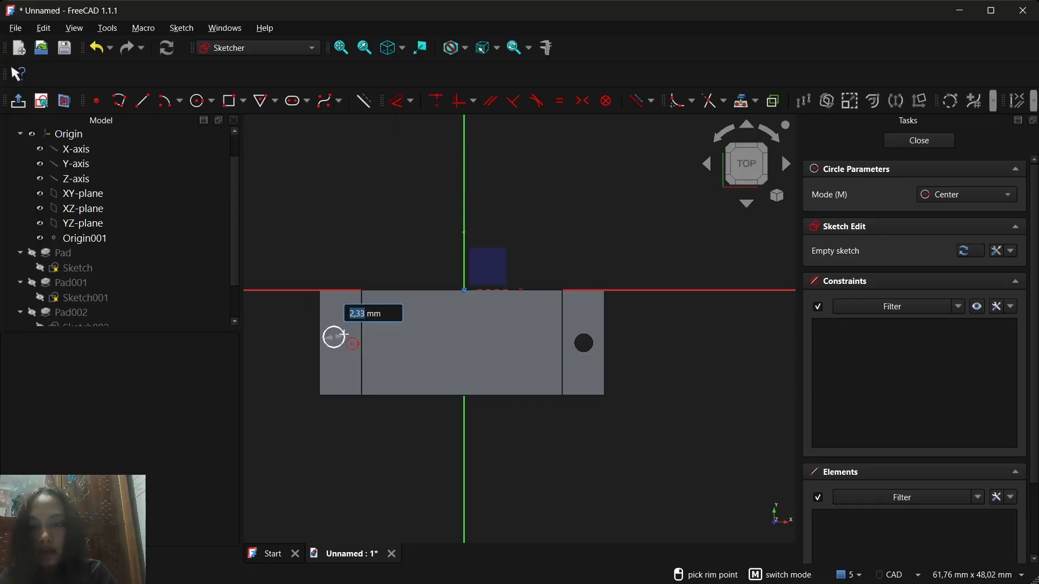
type("2")
key("Return")
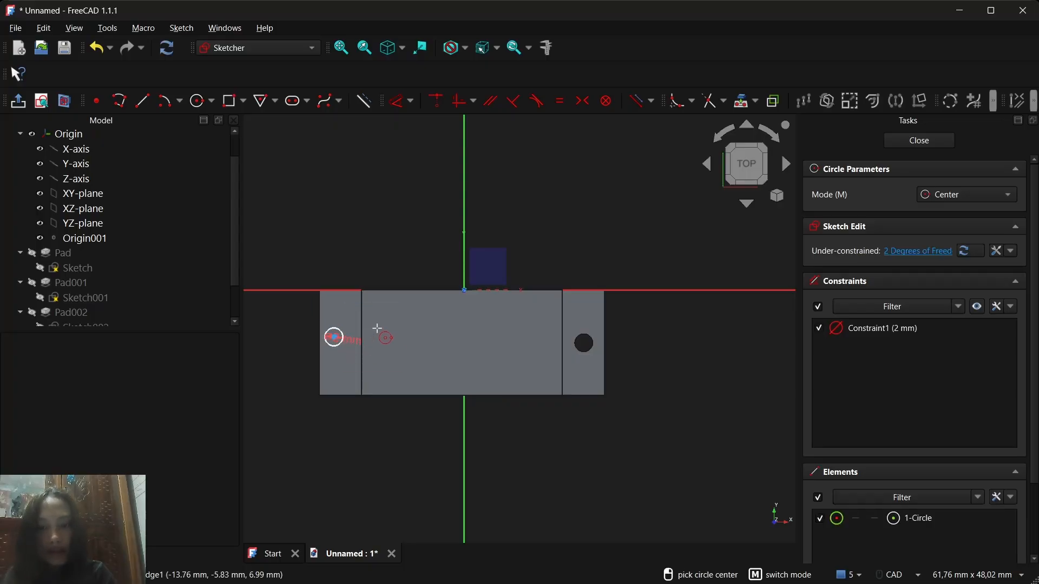
key("Escape")
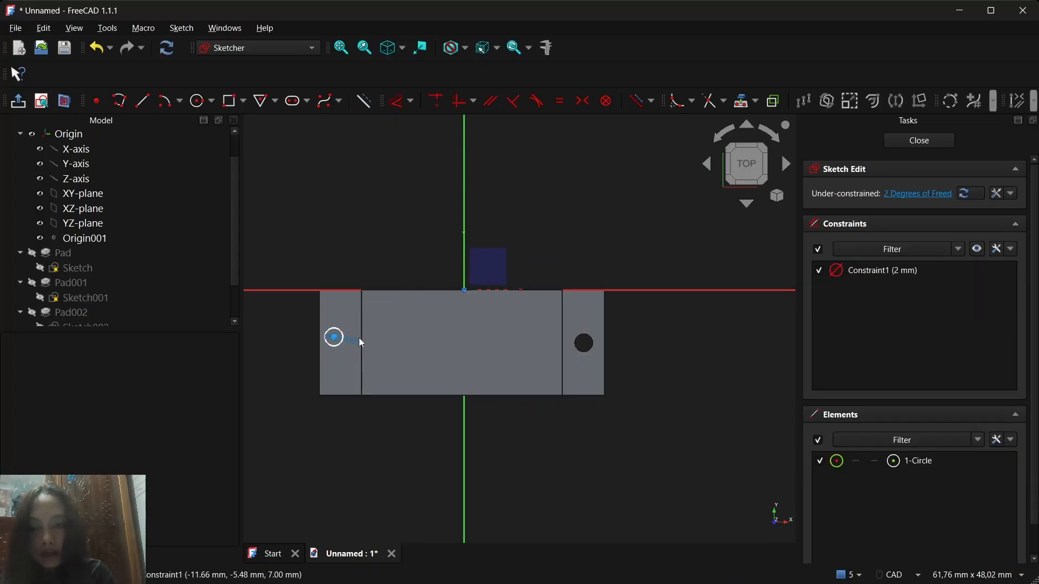
left_click_drag(358, 340, 298, 367)
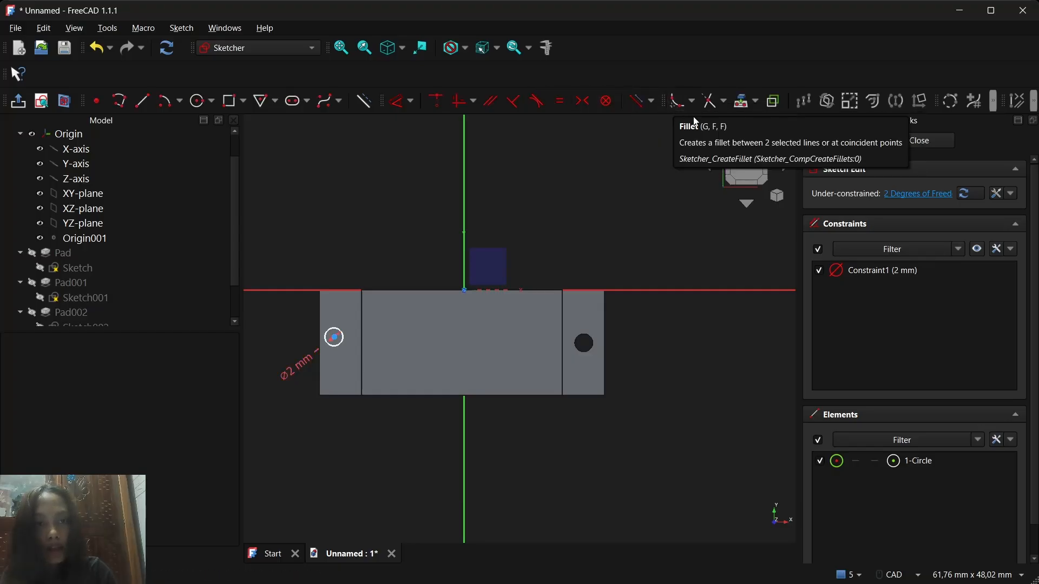
Step: Project the outer edge and the lower edge of the tab with the circle into the sketch as external geometry
left_click(743, 101)
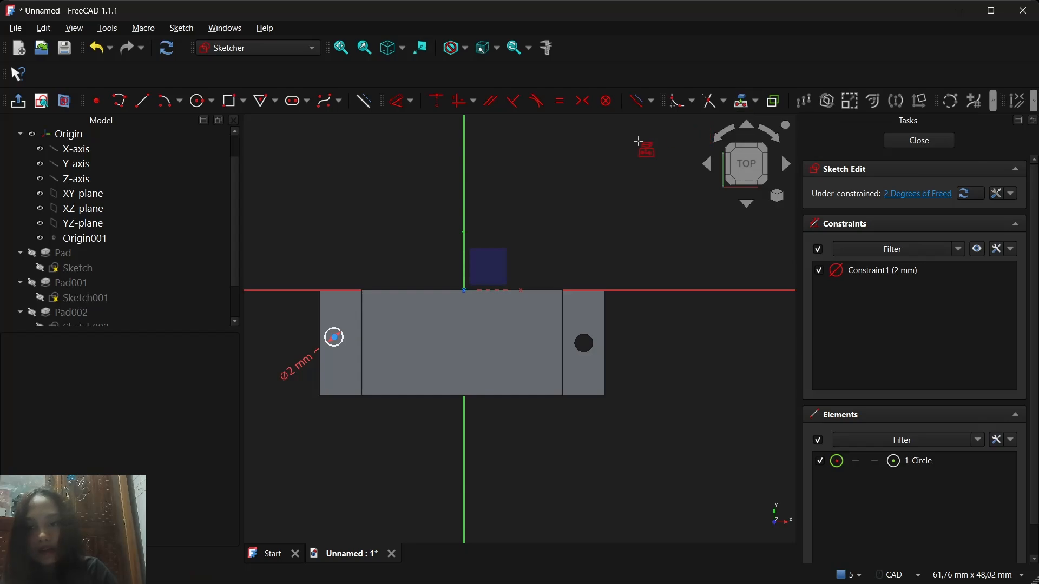
left_click(320, 361)
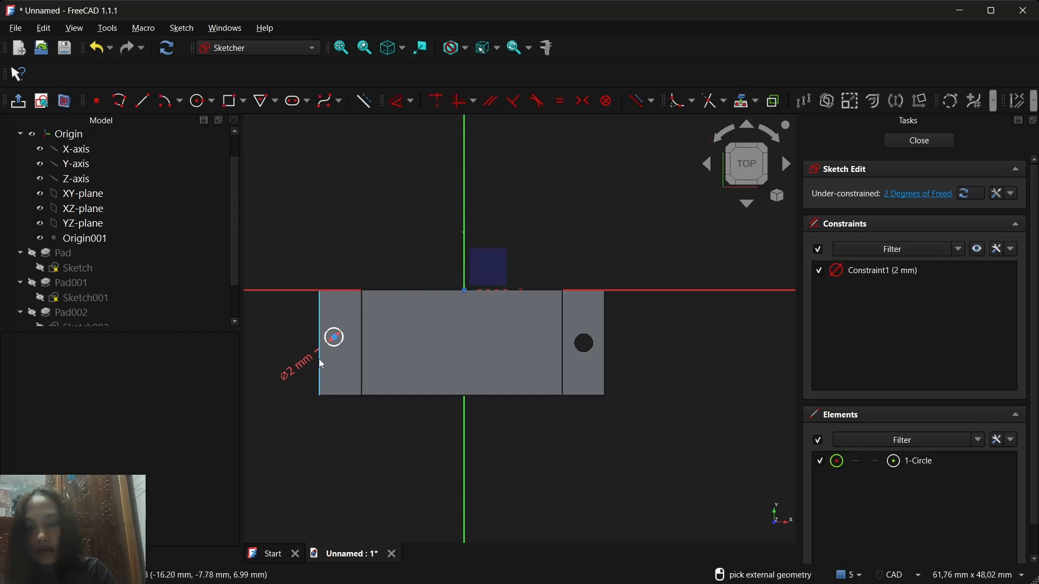
left_click(351, 397)
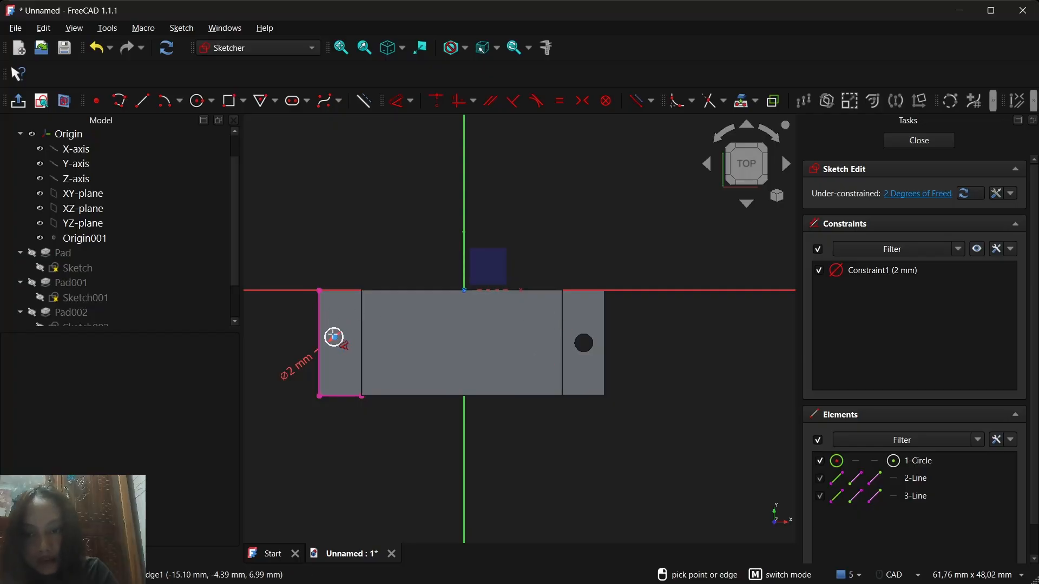
Step: Dimension the circle's centre 5,9 mm from the projected lower edge of the tab
left_click(333, 337)
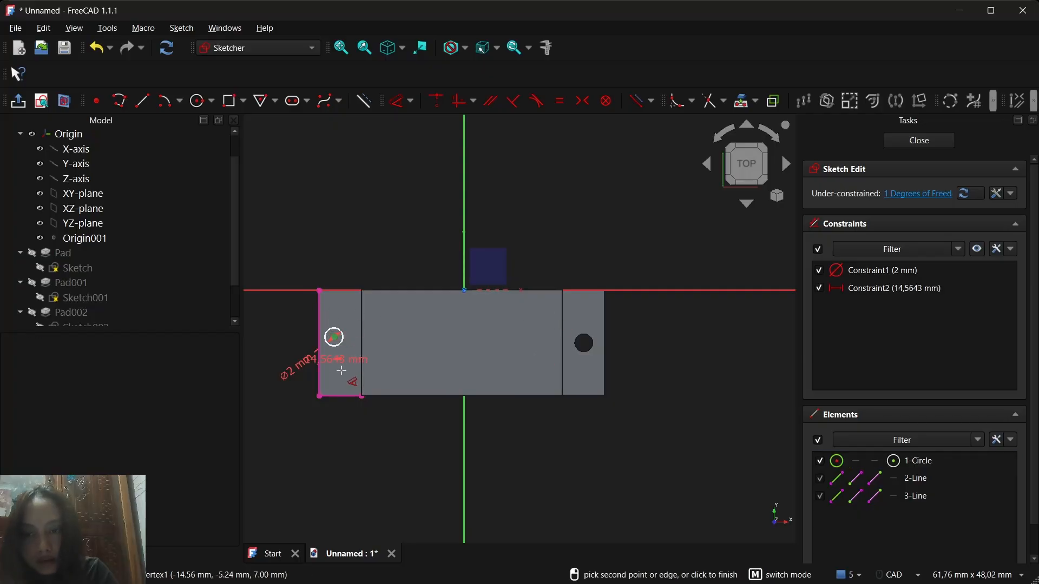
left_click(333, 396)
left_click(290, 388)
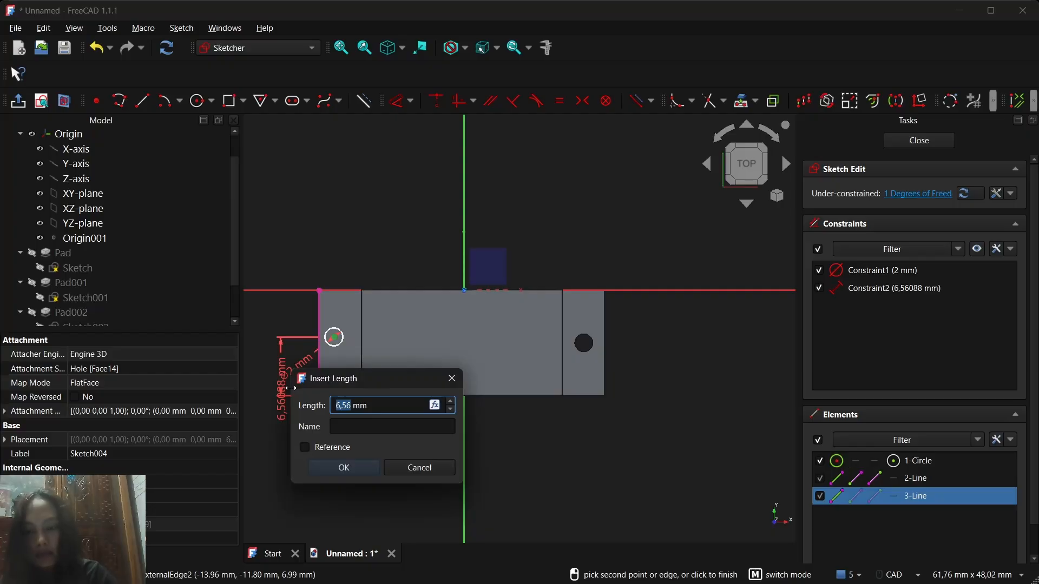
type("5,9")
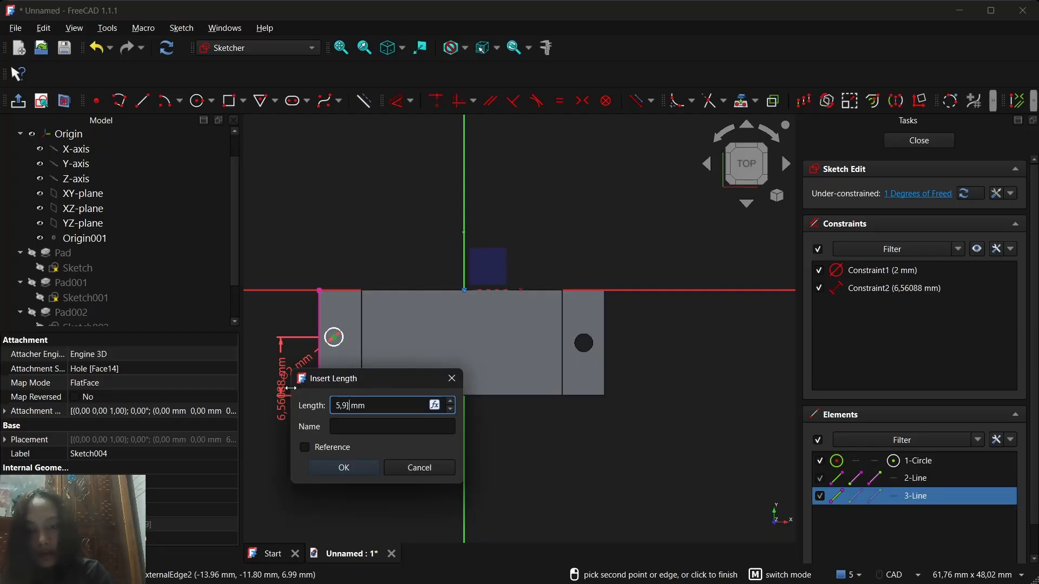
key("Return")
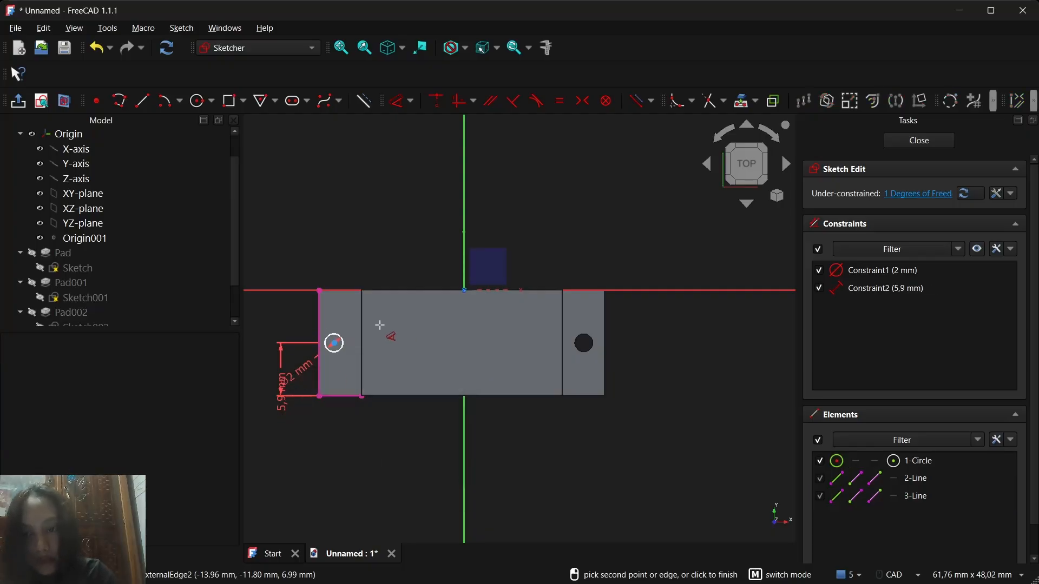
left_click(319, 341)
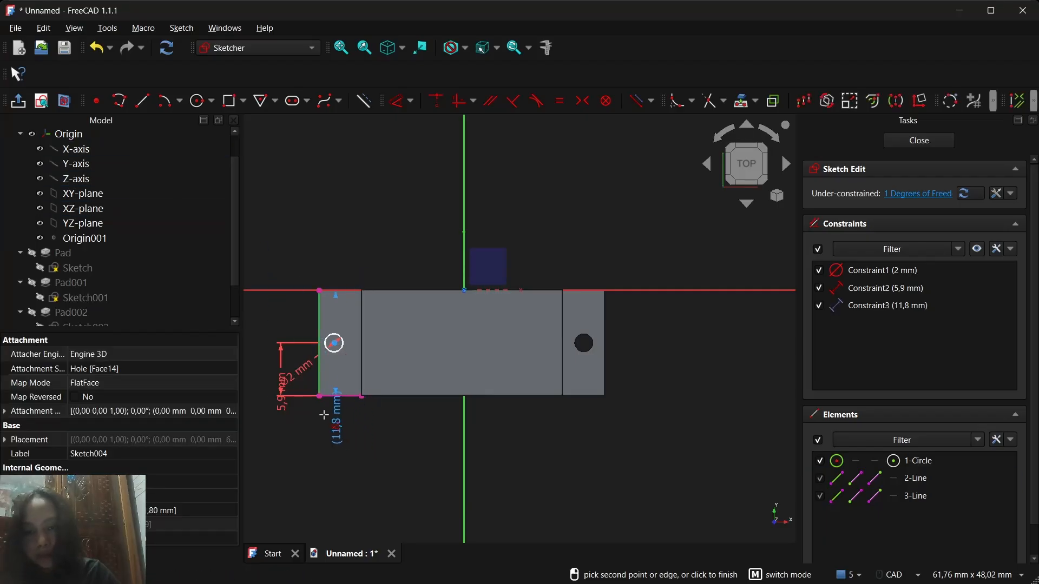
left_click(297, 406)
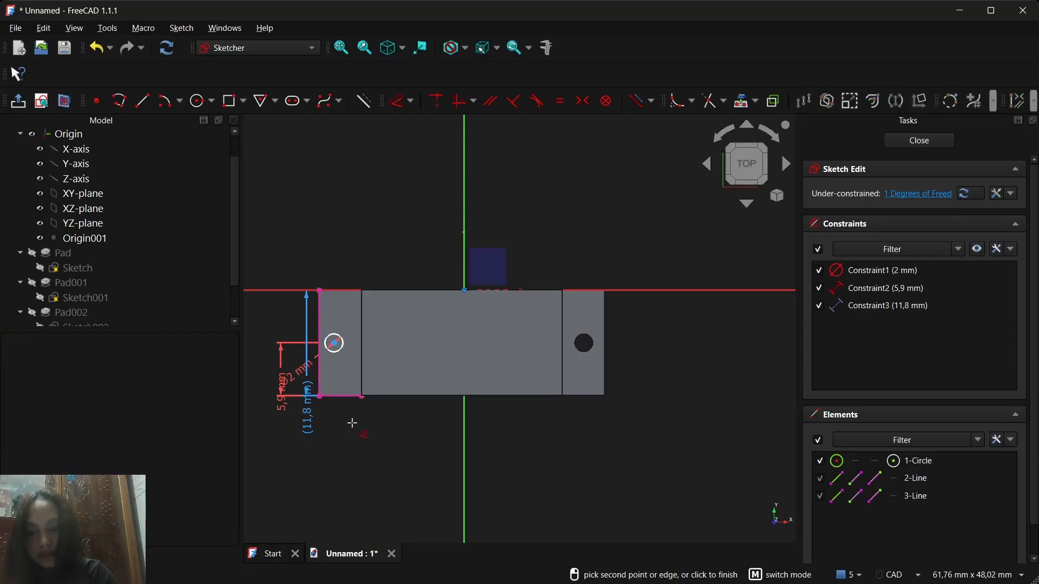
key("ctrl+z")
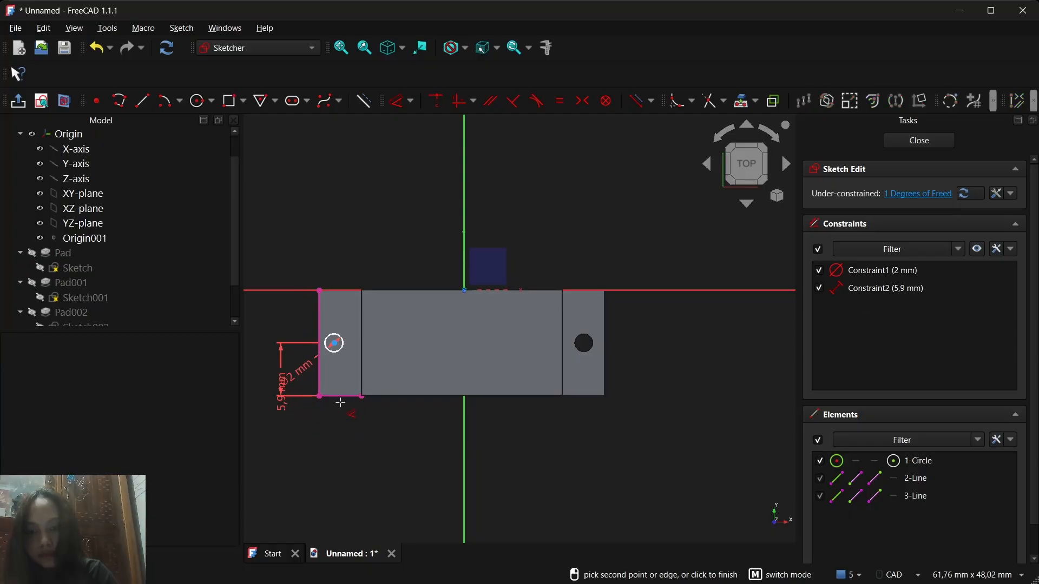
Step: Dimension the circle's centre 2,3 mm from the tab's projected outer edge and leave the dimension tool
left_click(319, 341)
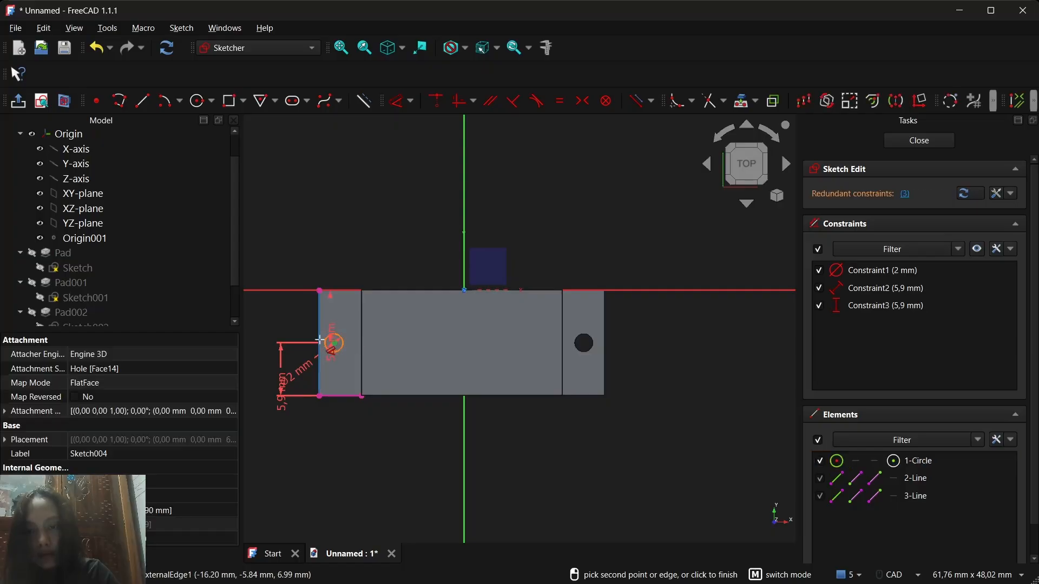
left_click(319, 339)
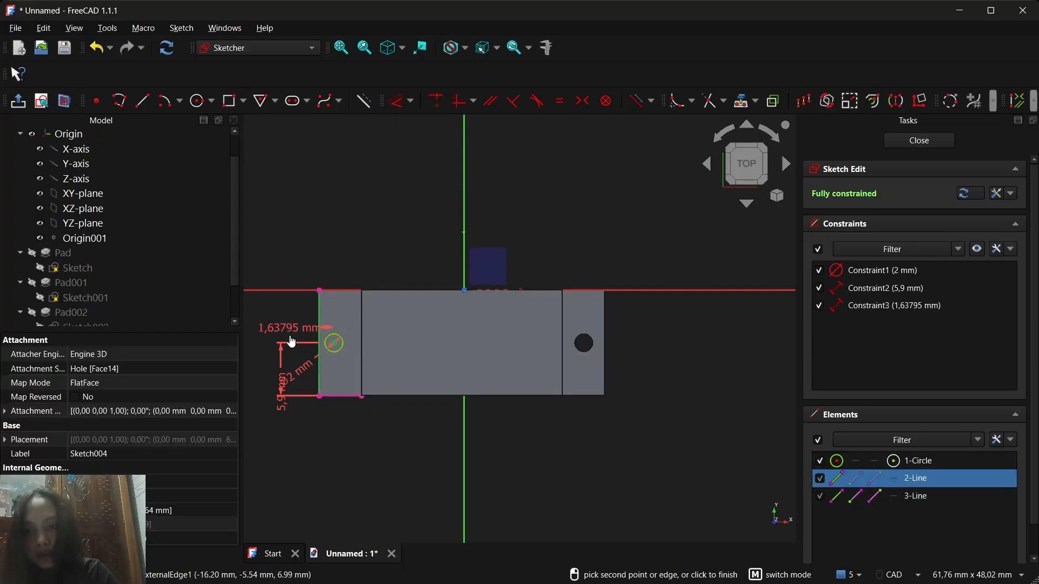
left_click(291, 341)
type("2")
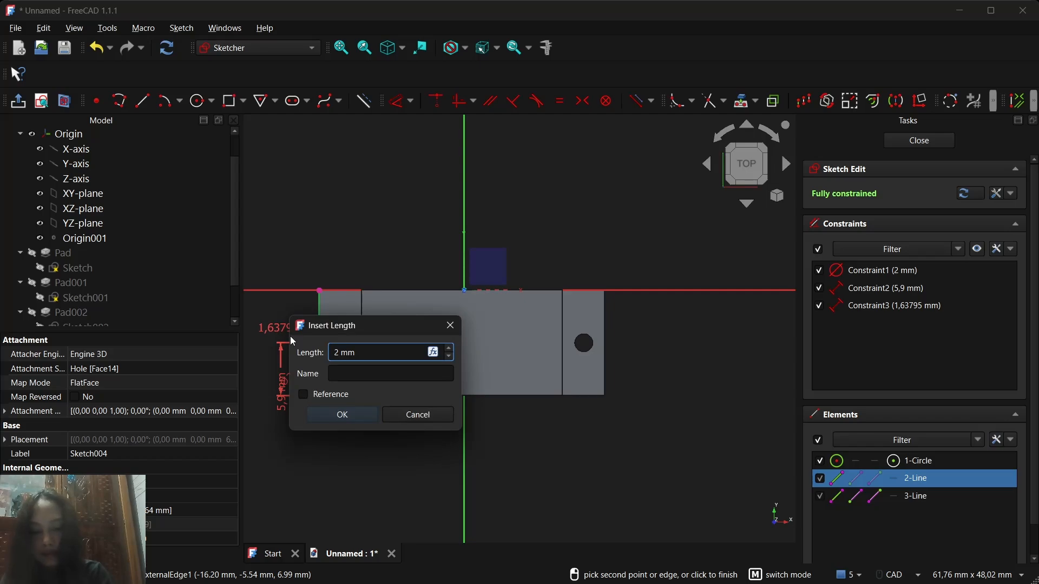
type(",3")
key("Return")
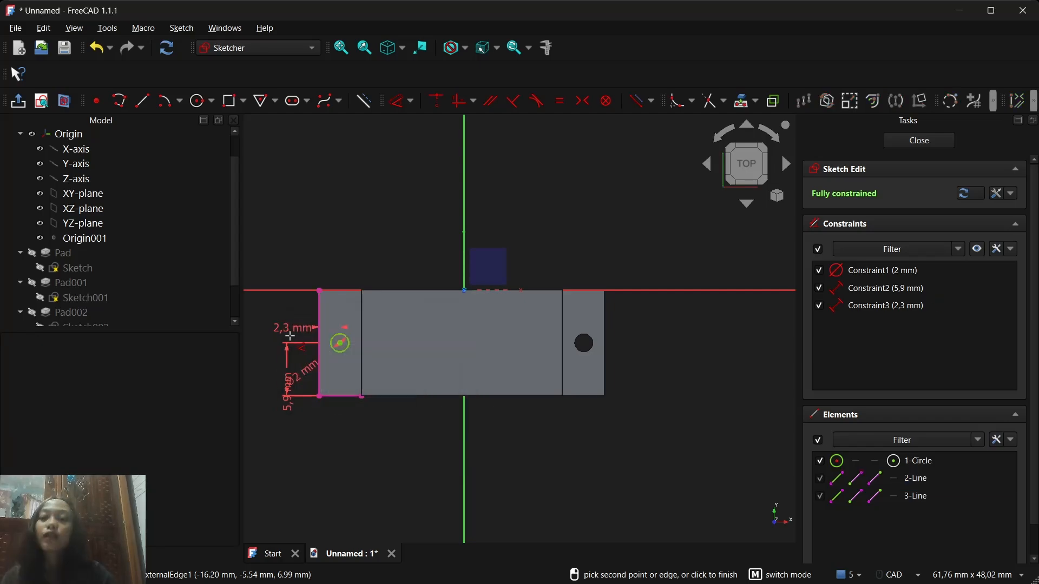
key("Escape")
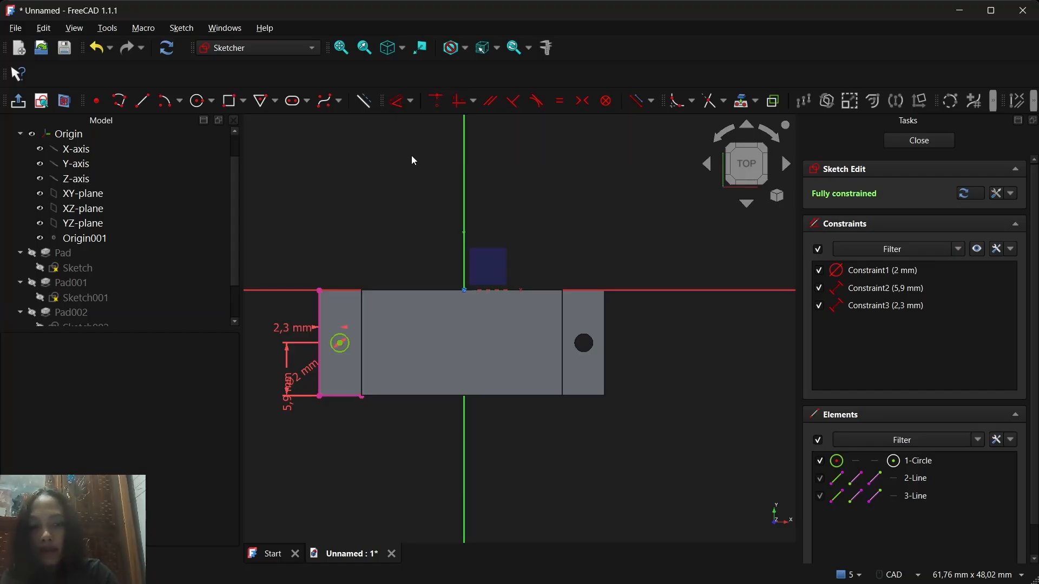
Step: Delete the circle's two distance constraints and the two projected tab edges, keeping only the circle and its diameter
left_click(286, 357)
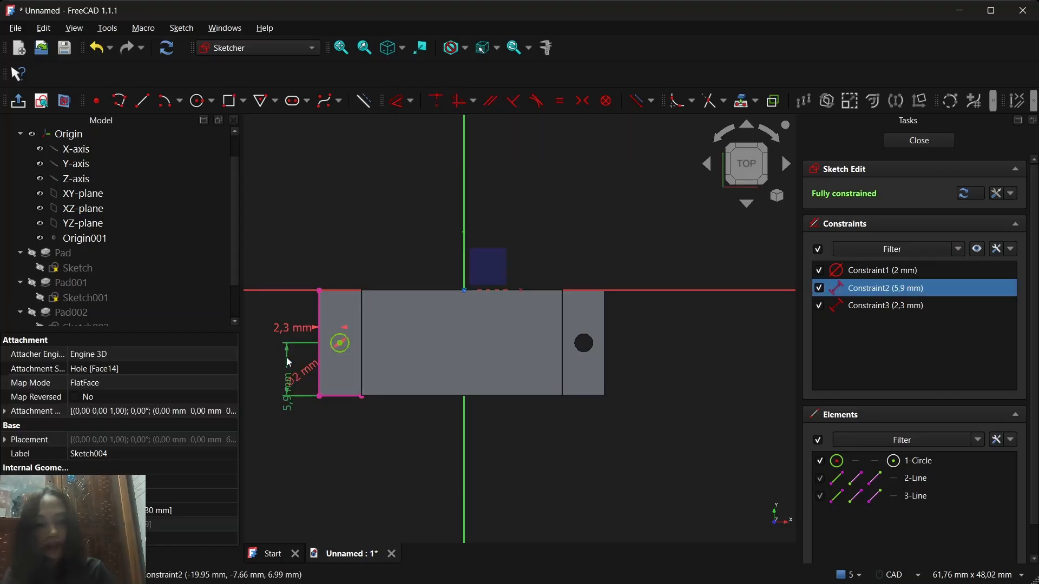
key("Delete")
left_click(308, 327)
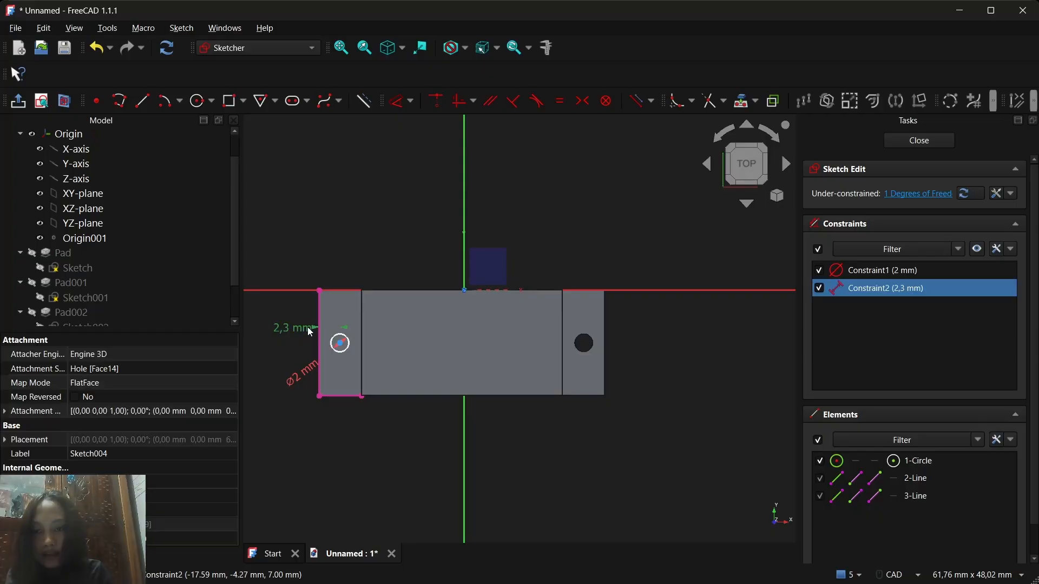
key("Delete")
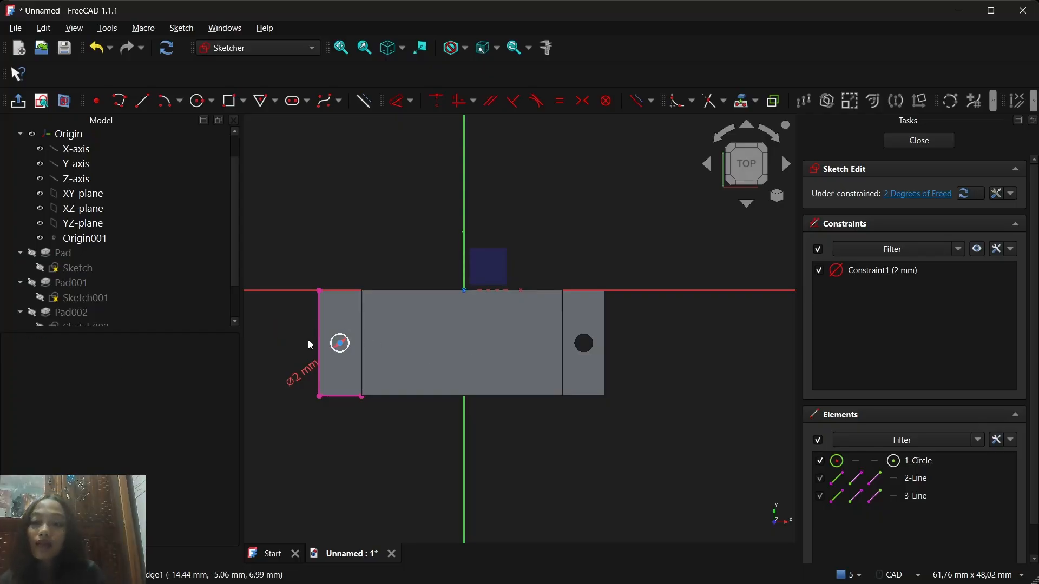
left_click(318, 328)
key("Delete")
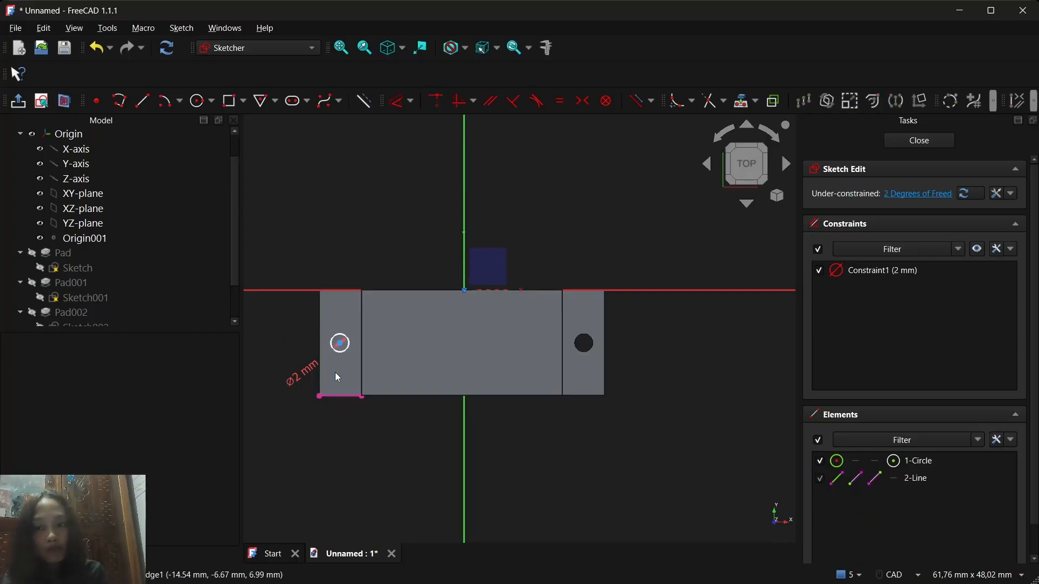
left_click(337, 396)
key("Delete")
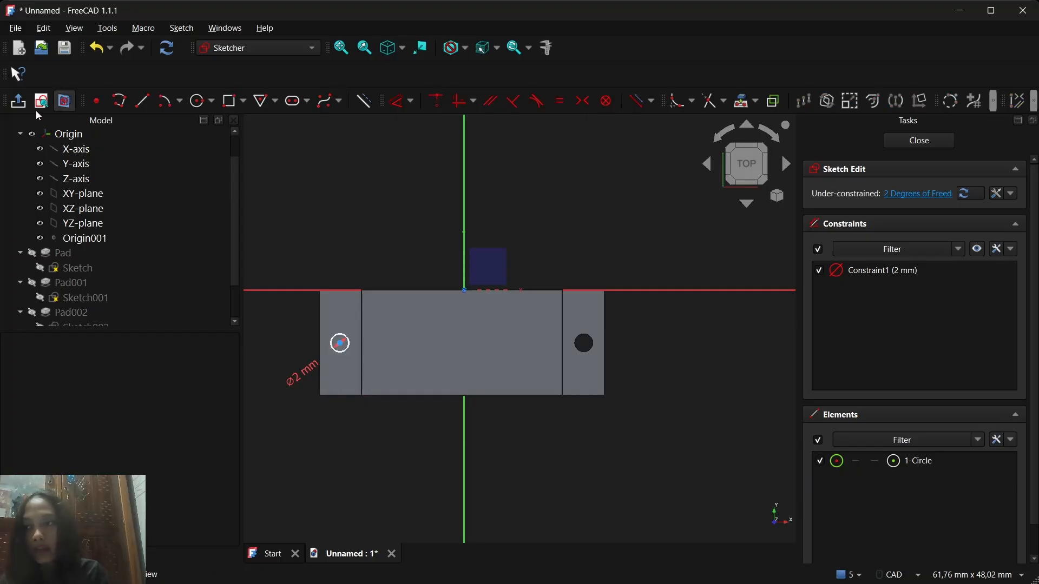
Step: Leave the sketch and apply a Hole feature from the circle with a diameter of 2 mm and a reduced depth
left_click(19, 103)
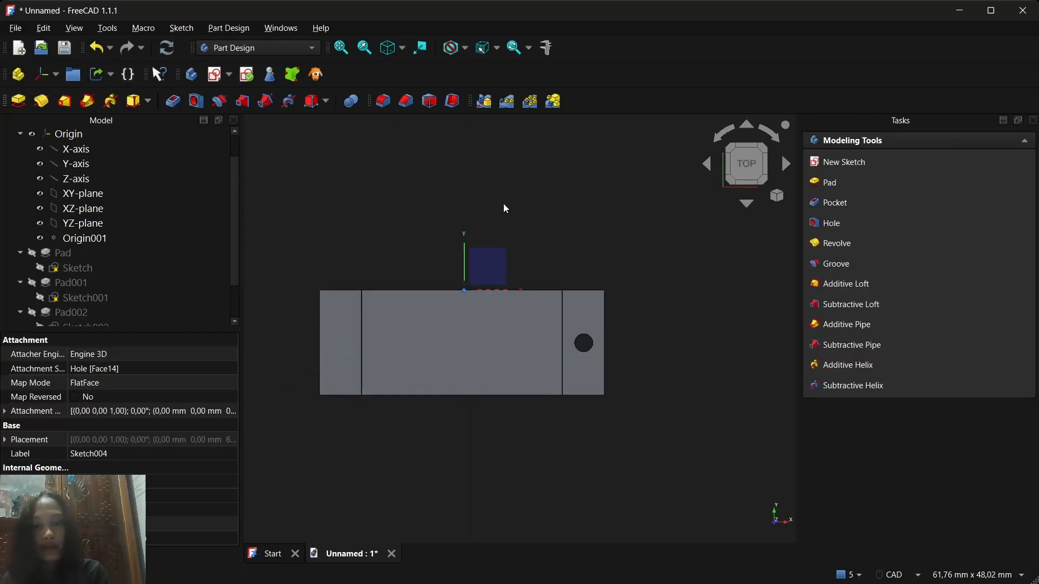
left_click(200, 104)
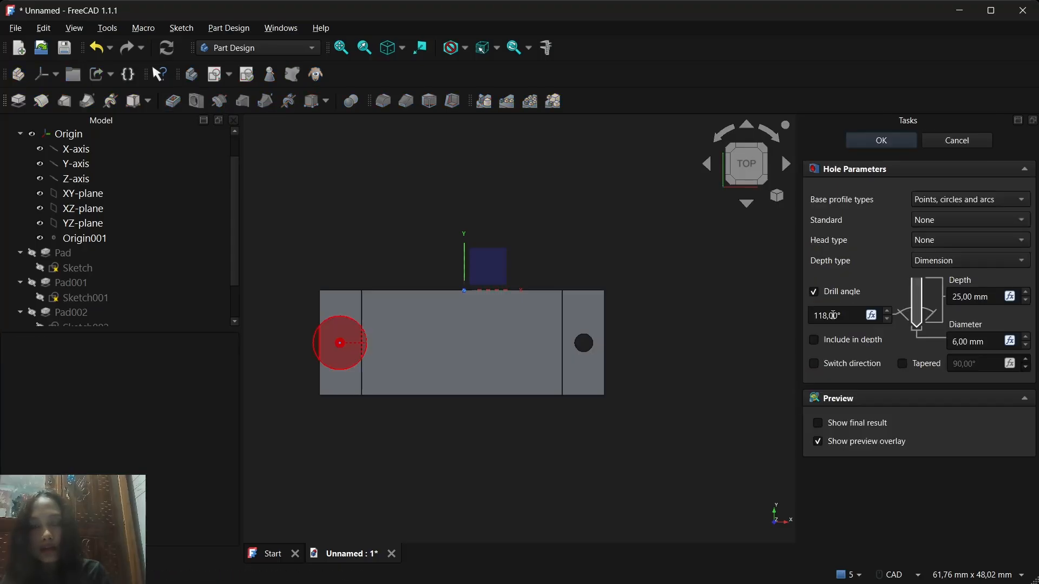
left_click(959, 340)
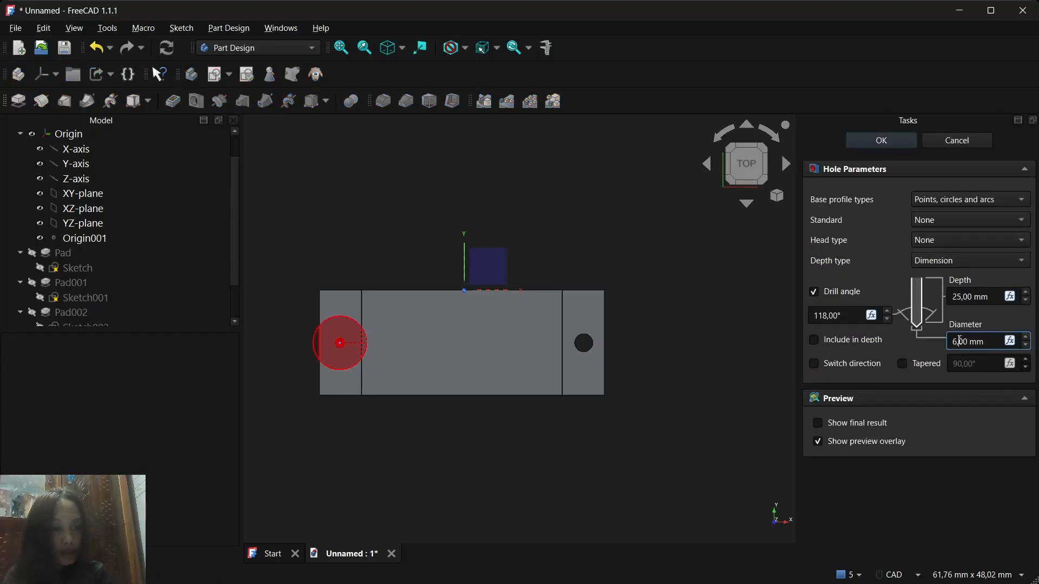
key("BackSpace")
type("2")
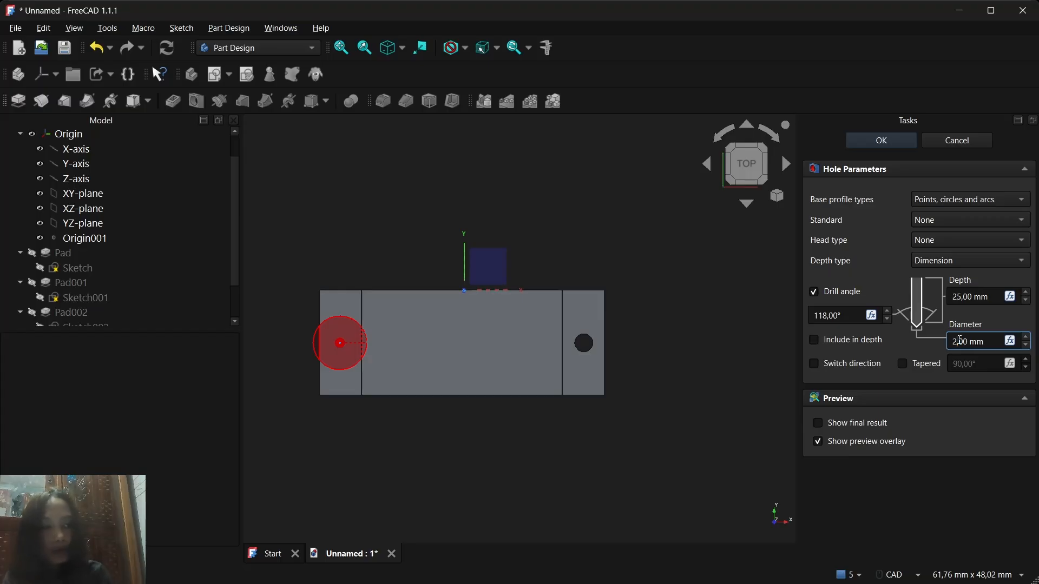
left_click(962, 296)
key("BackSpace")
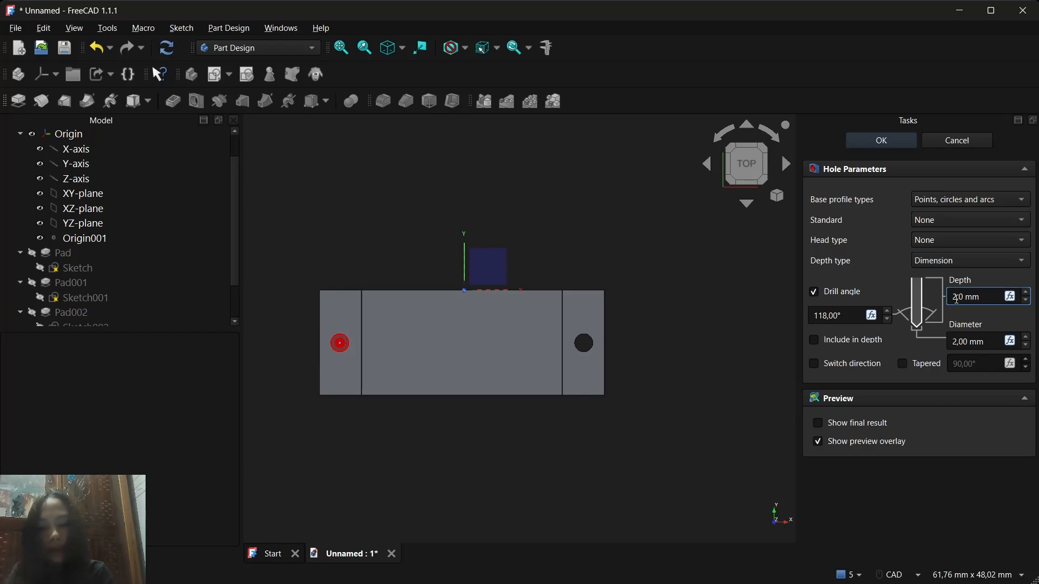
key("Return")
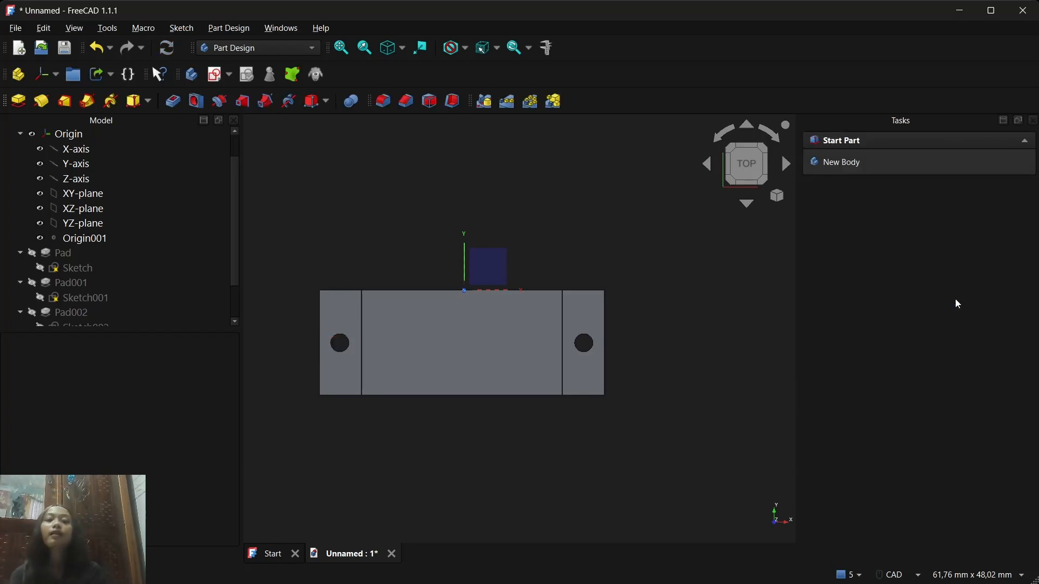
Step: Consult the SG90 reference drawing for the tab slot and start a new sketch on the top face of the positive-X tab
mouse_move(755, 582)
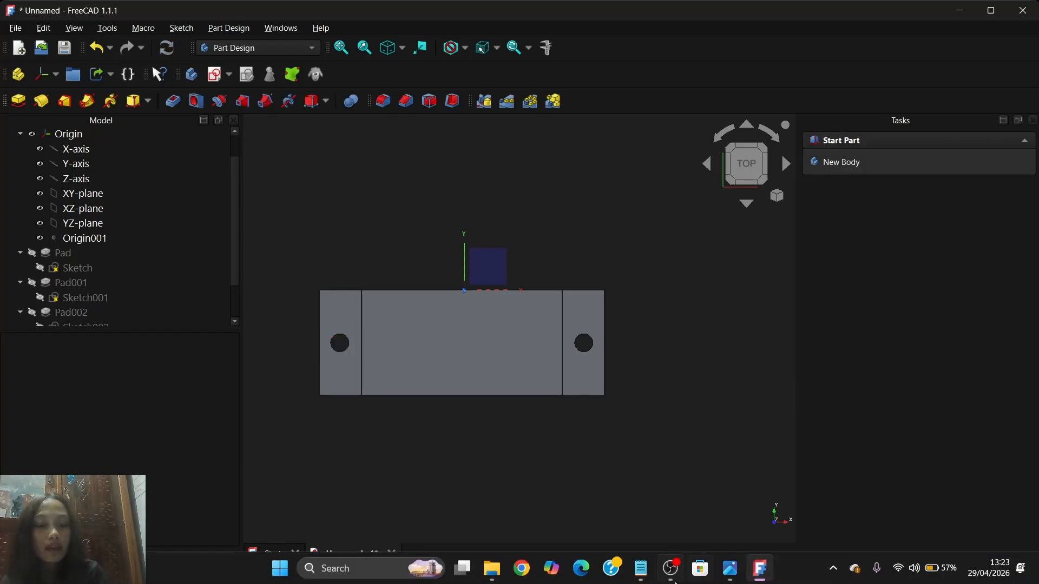
left_click(730, 568)
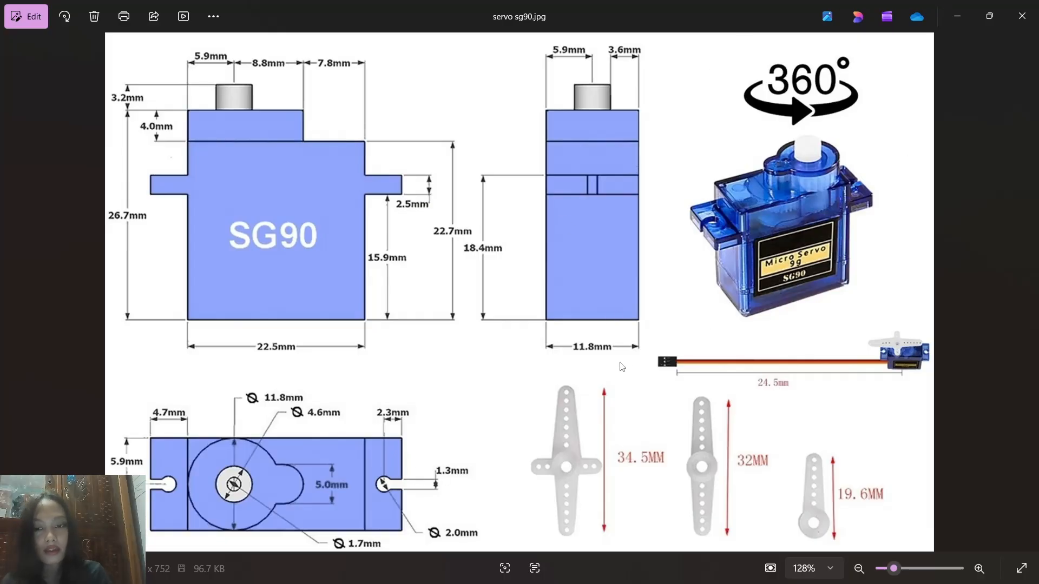
left_click(957, 15)
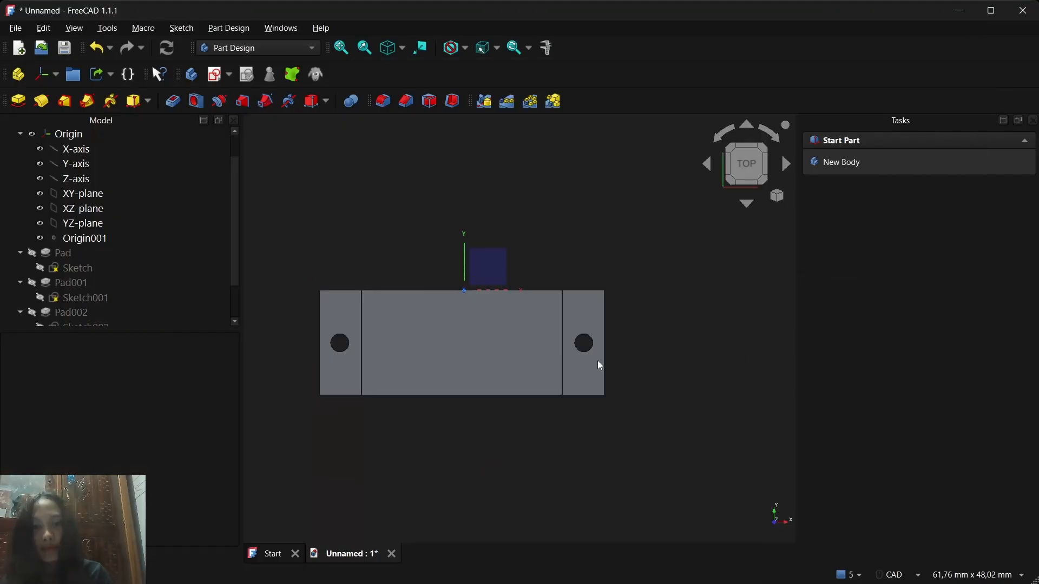
left_click(585, 327)
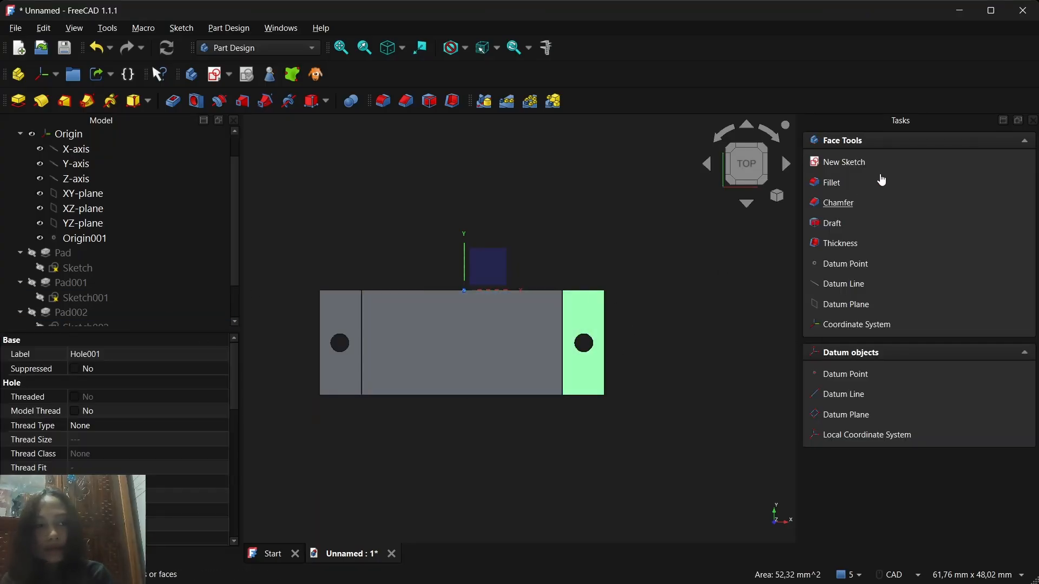
left_click(844, 163)
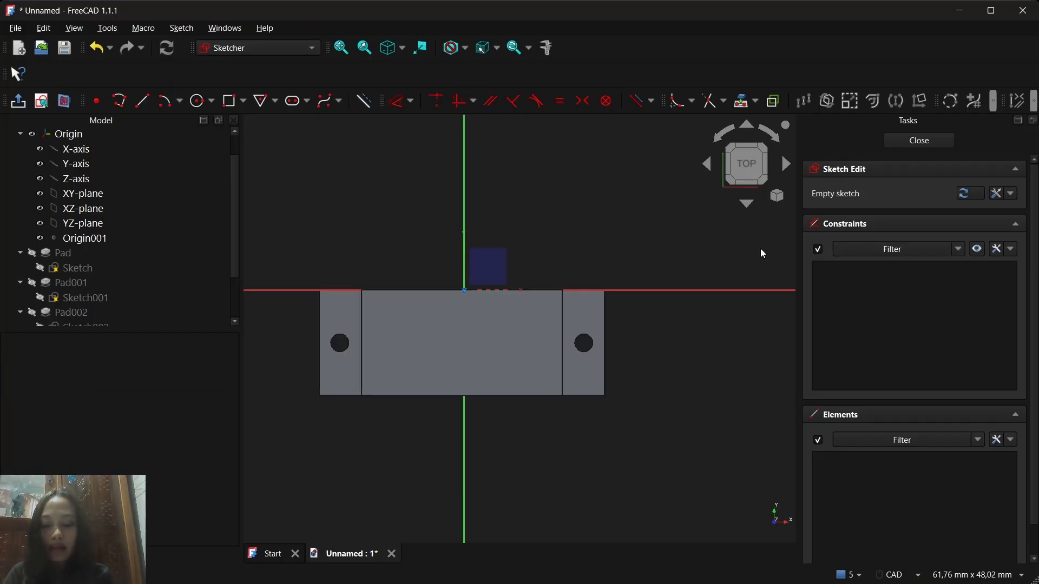
Step: Draw a rectangle about 5,09 mm wide and 1,3 mm high from the tab's hole outward past its outer edge
key("g")
key("r")
left_click(620, 337)
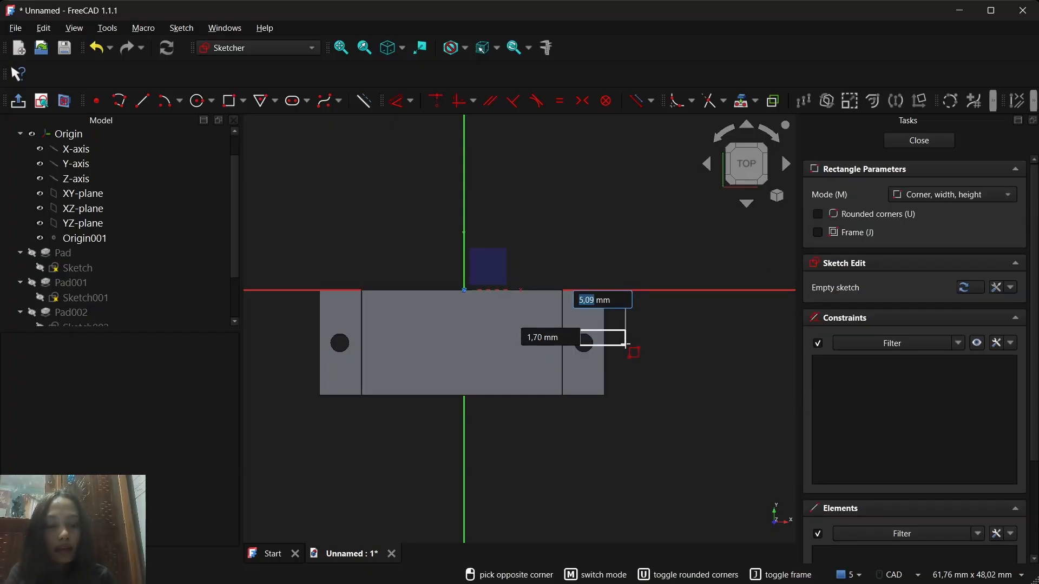
key("Return")
type("1")
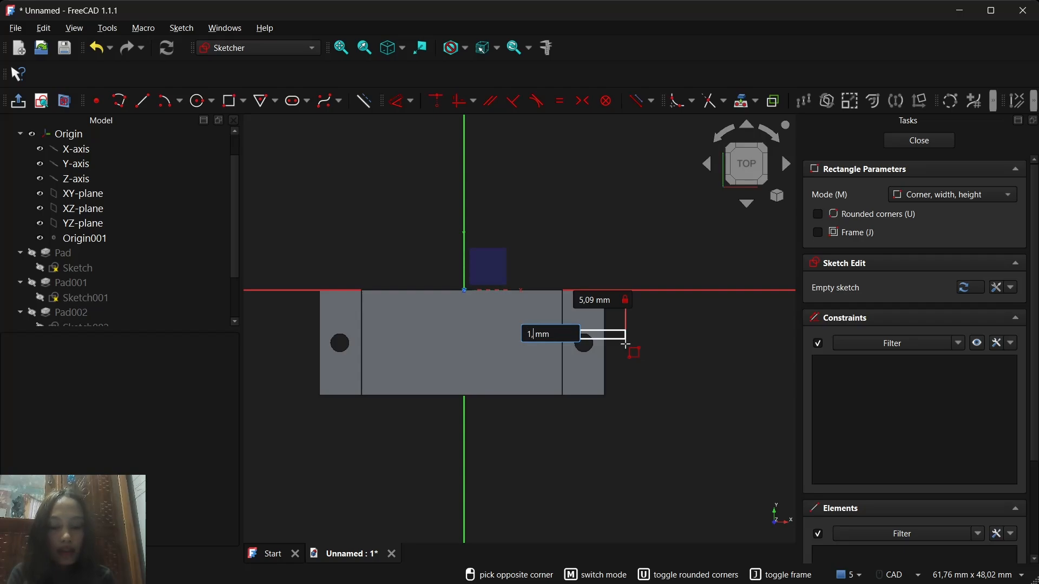
type(",3")
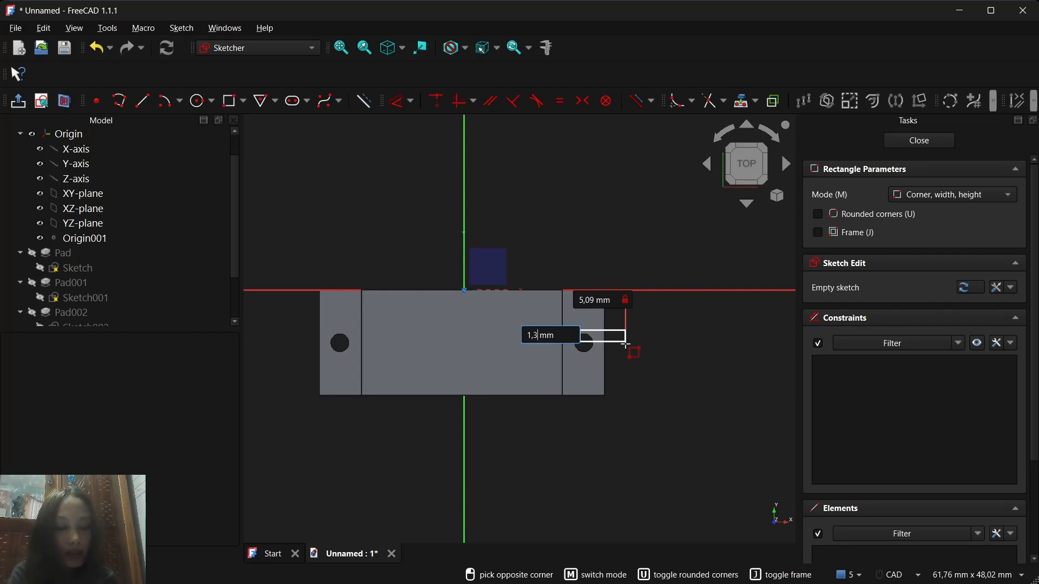
key("Return")
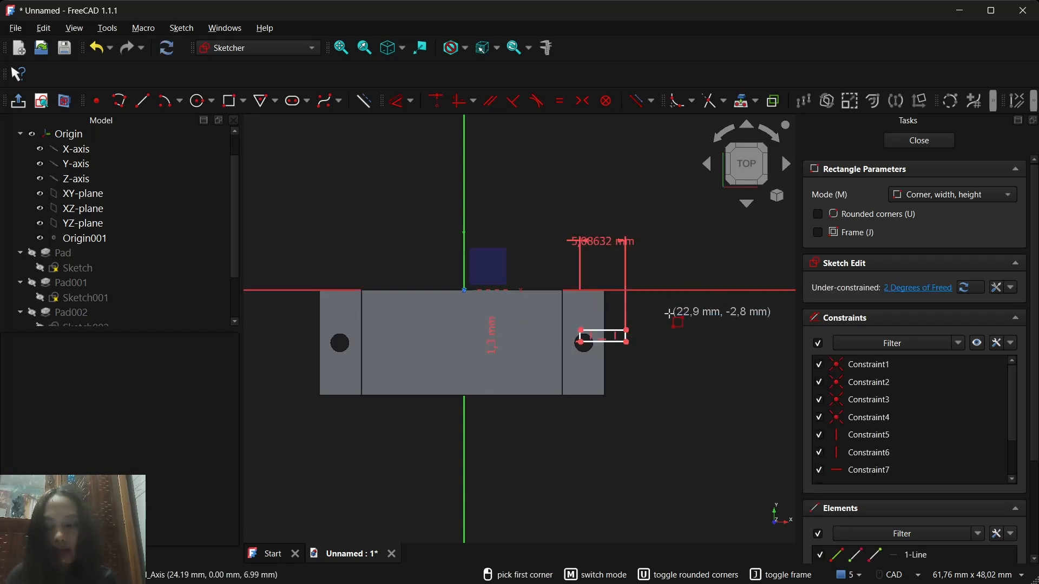
Step: Move the slot rectangle in line with the positive-X tab's hole and delete its width and height constraints
key("Escape")
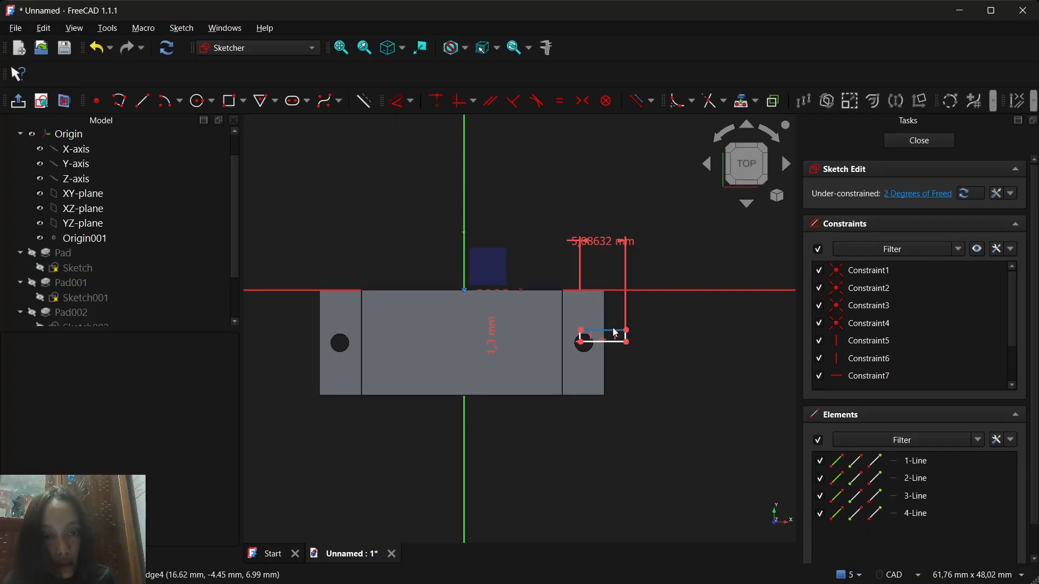
mouse_move(615, 332)
left_mouse_down()
mouse_move(626, 342)
mouse_move(614, 357)
mouse_move(623, 341)
left_mouse_up()
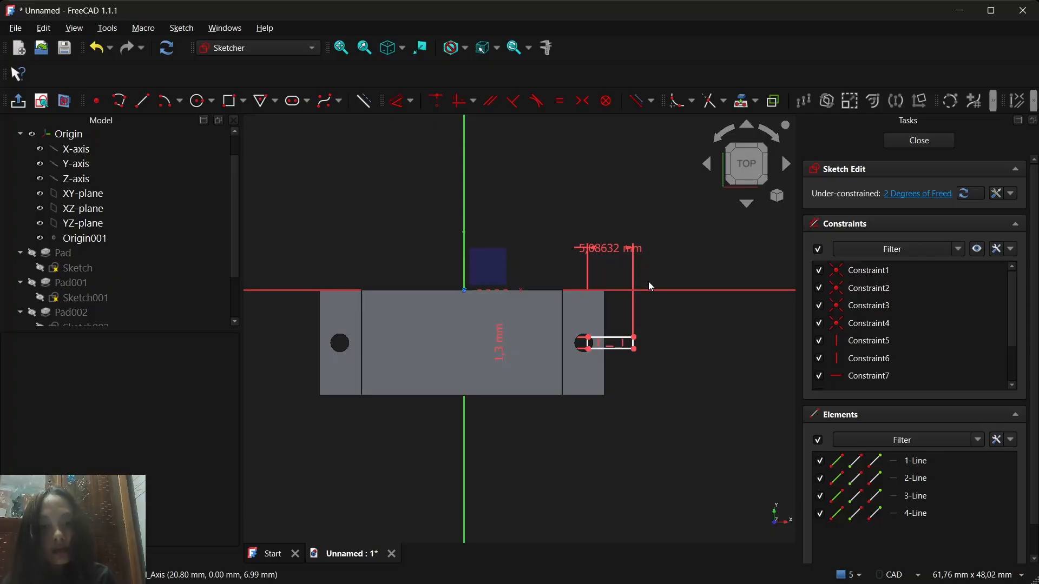
left_click(628, 252)
key("Delete")
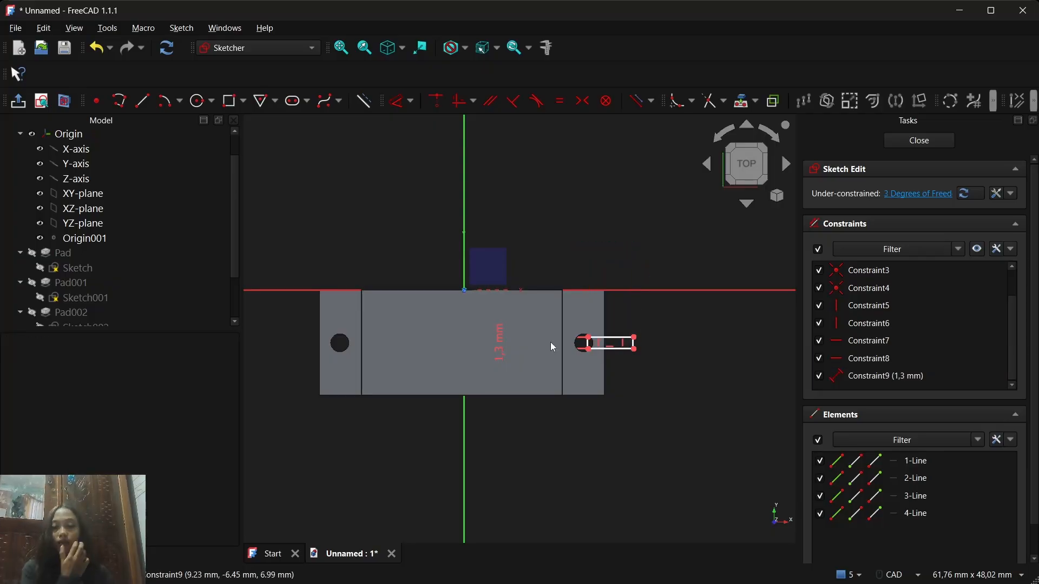
left_click(500, 343)
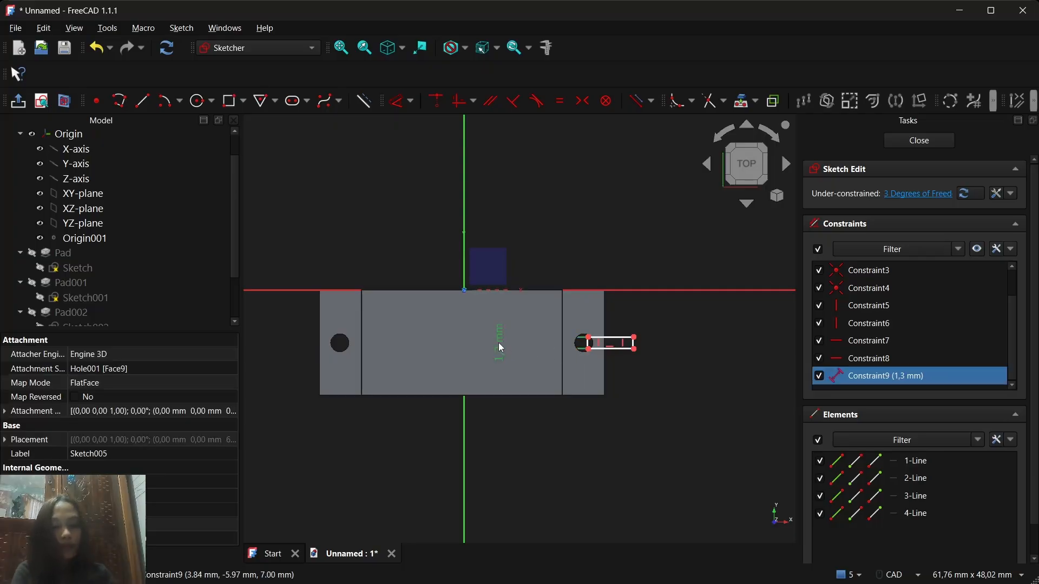
key("Delete")
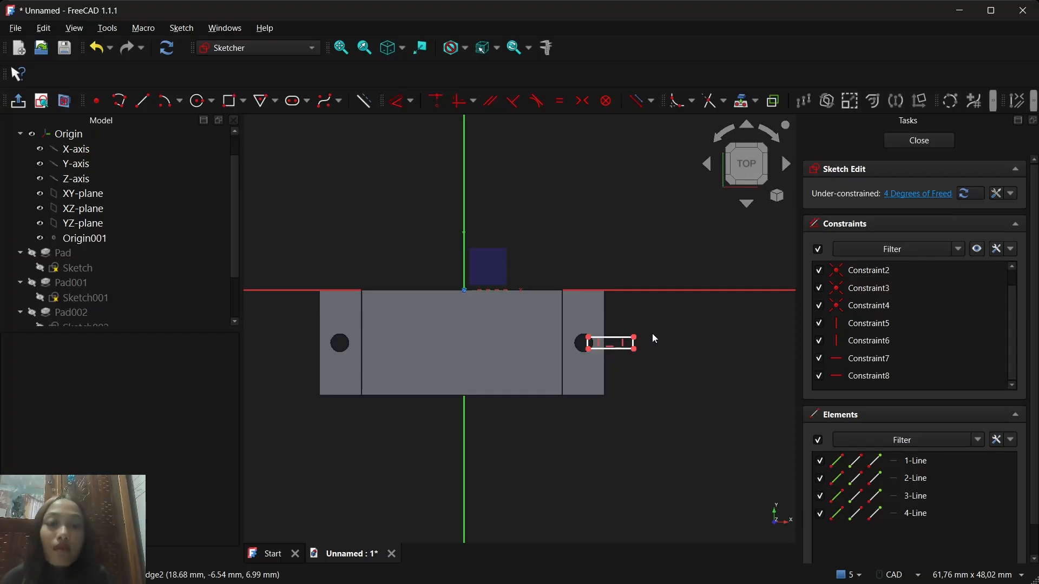
Step: Place a sketch point at the midpoint of the rectangle's short edge inside the hole
scroll(599, 345, "up", 8)
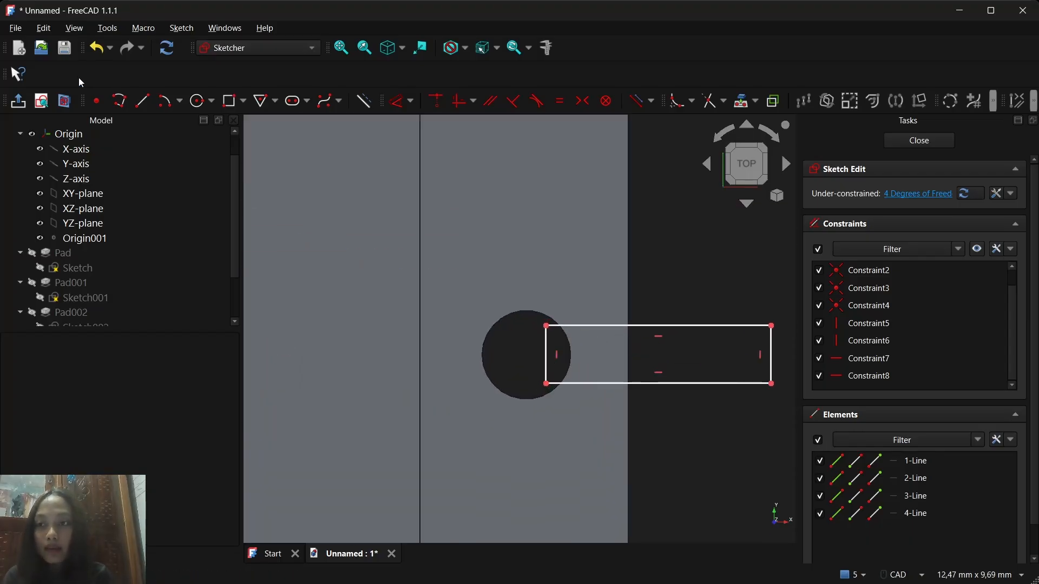
left_click(98, 101)
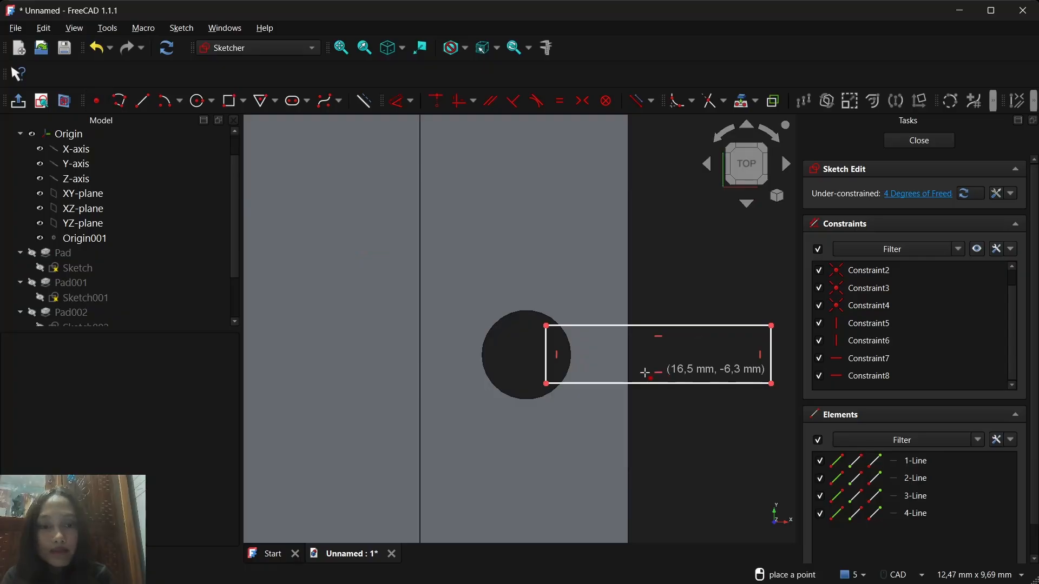
left_click(545, 352)
scroll(611, 303, "up", 3)
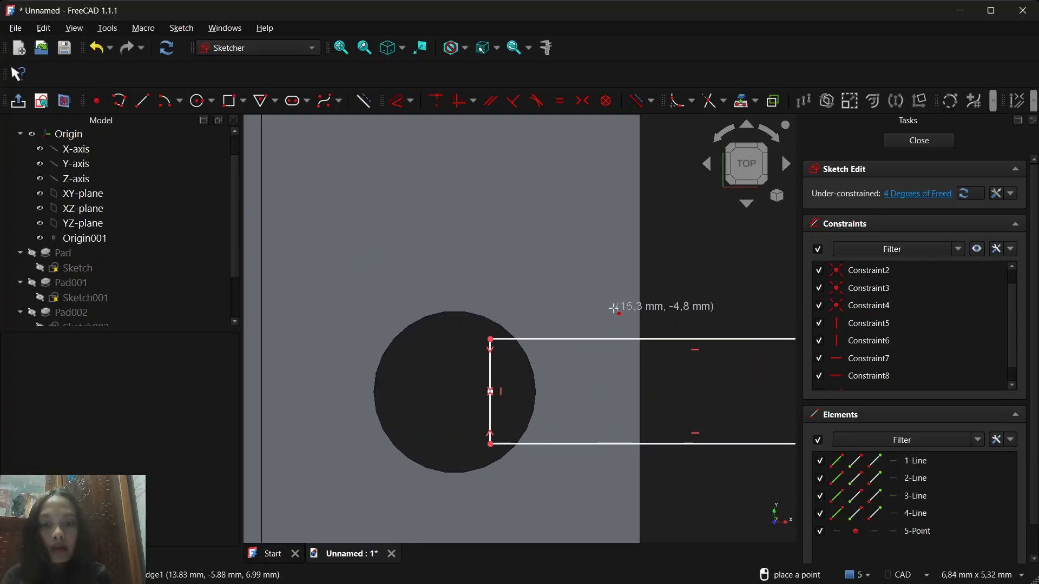
scroll(614, 301, "down", 6)
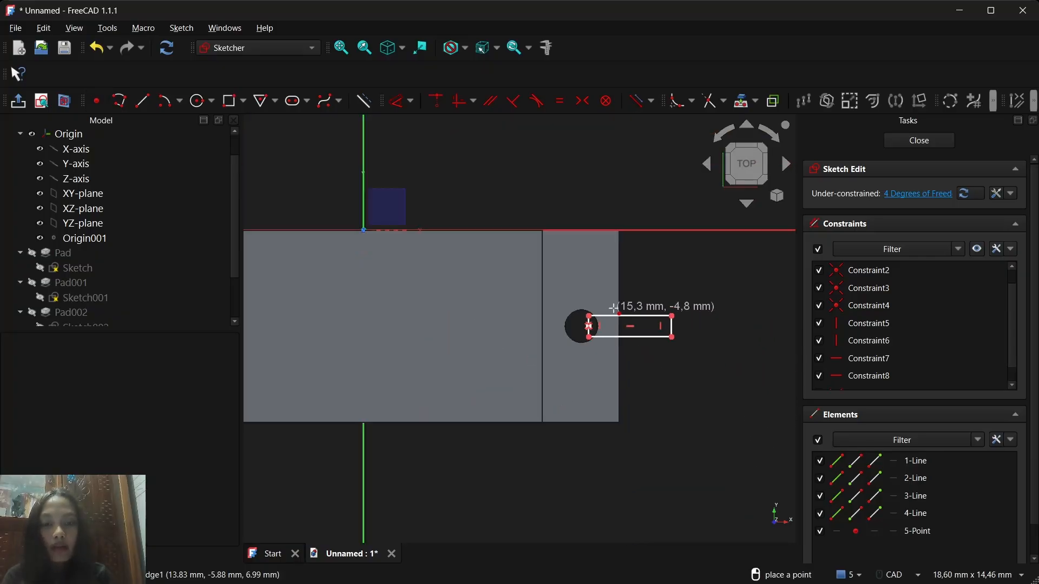
Step: Project the tab's edge farthest from the X-axis into the sketch and constrain the midpoint's vertical distance to it at 5,9 mm
left_click(741, 101)
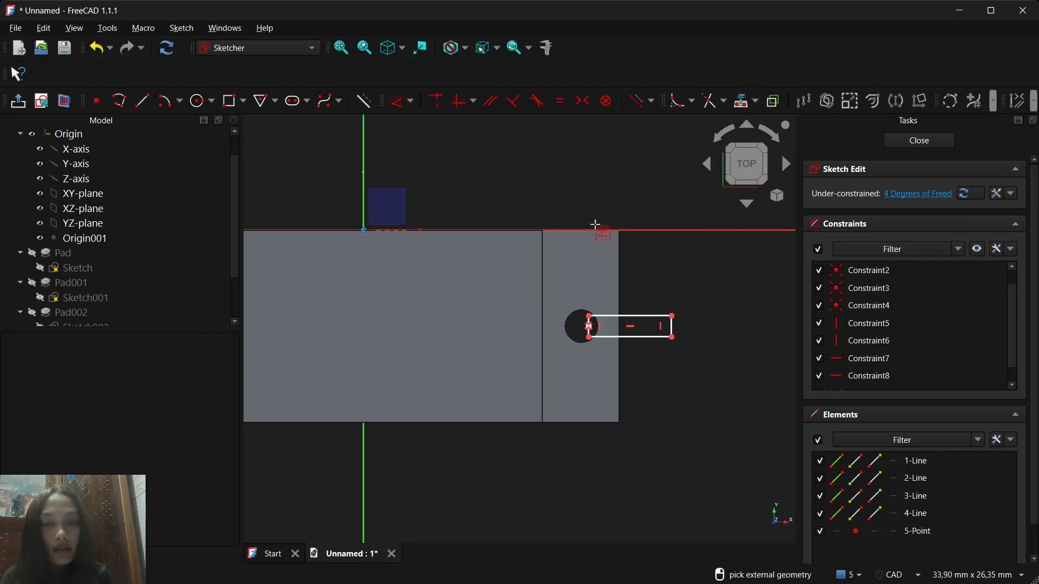
left_click(587, 422)
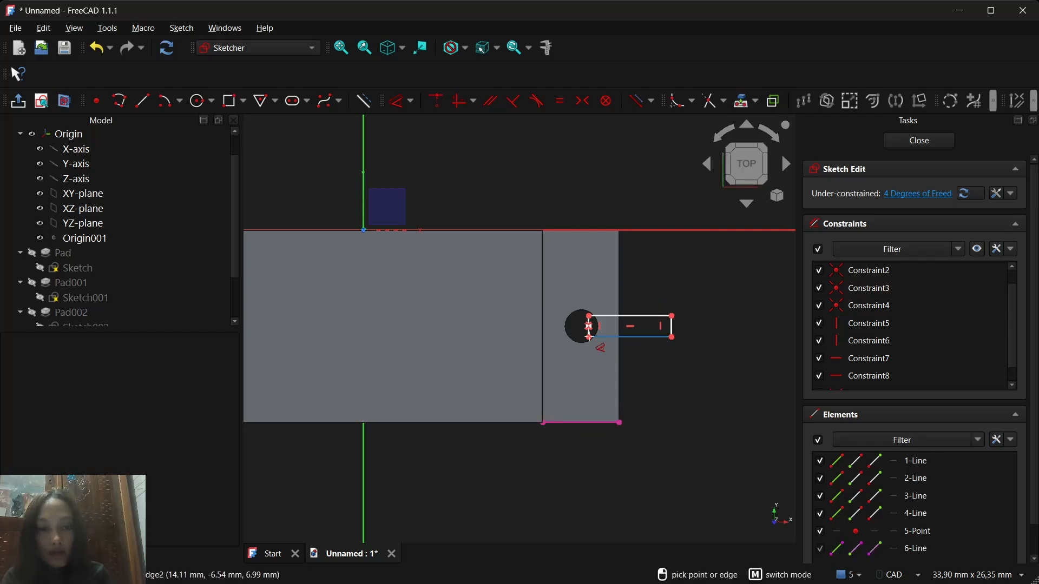
left_click(590, 326)
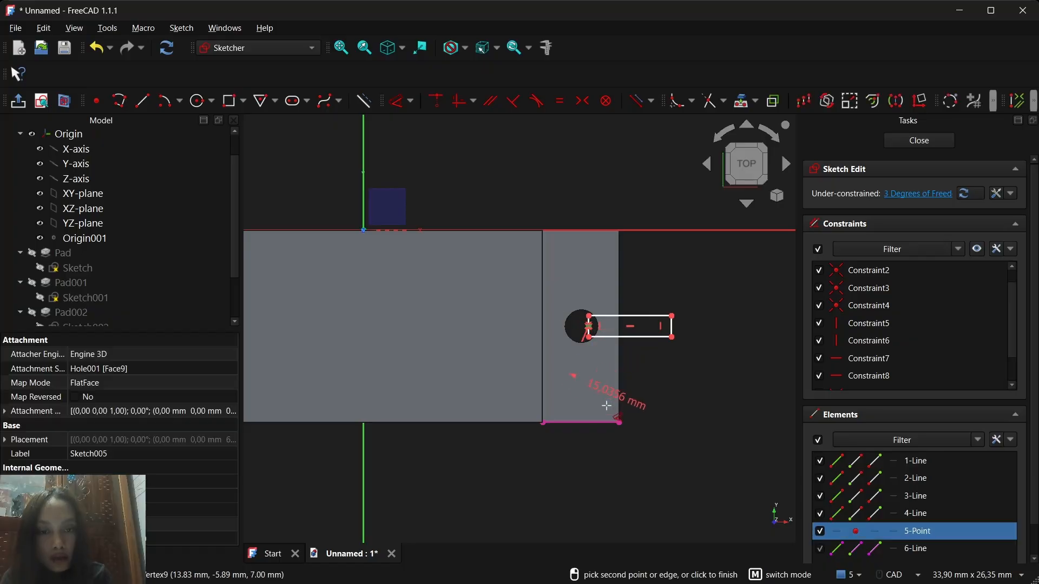
left_click(585, 423)
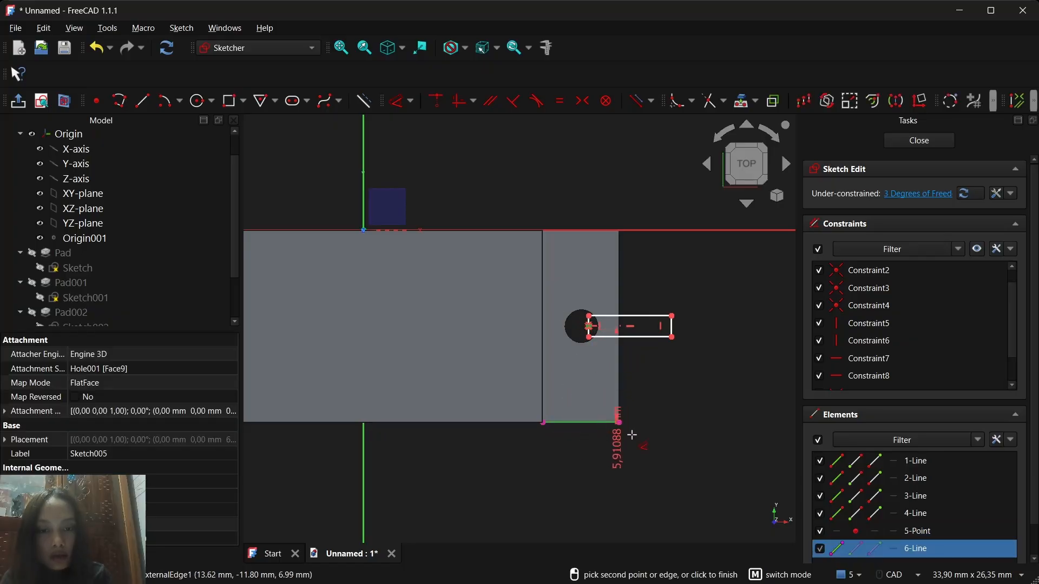
left_click(650, 427)
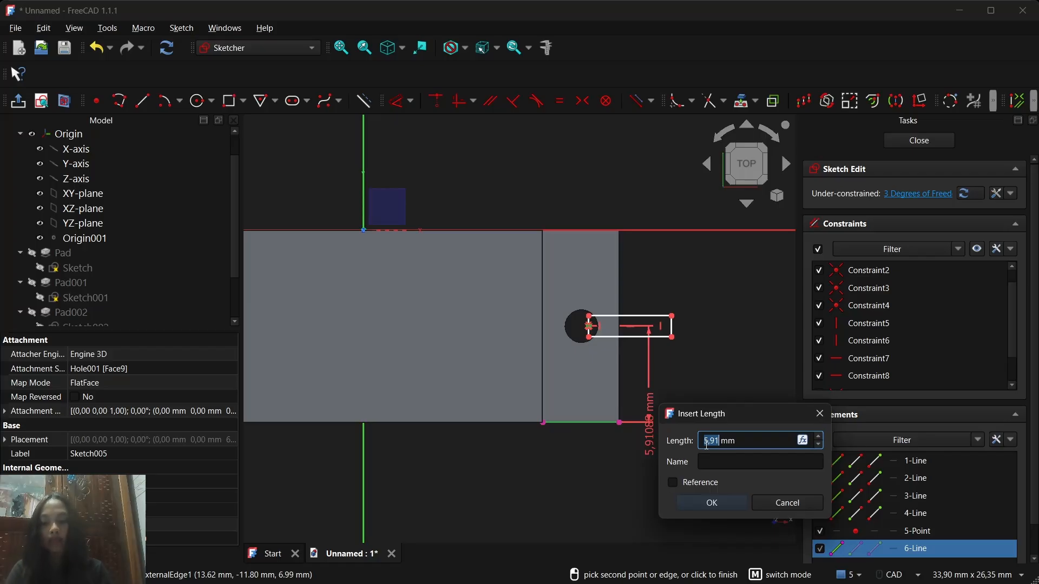
type("5")
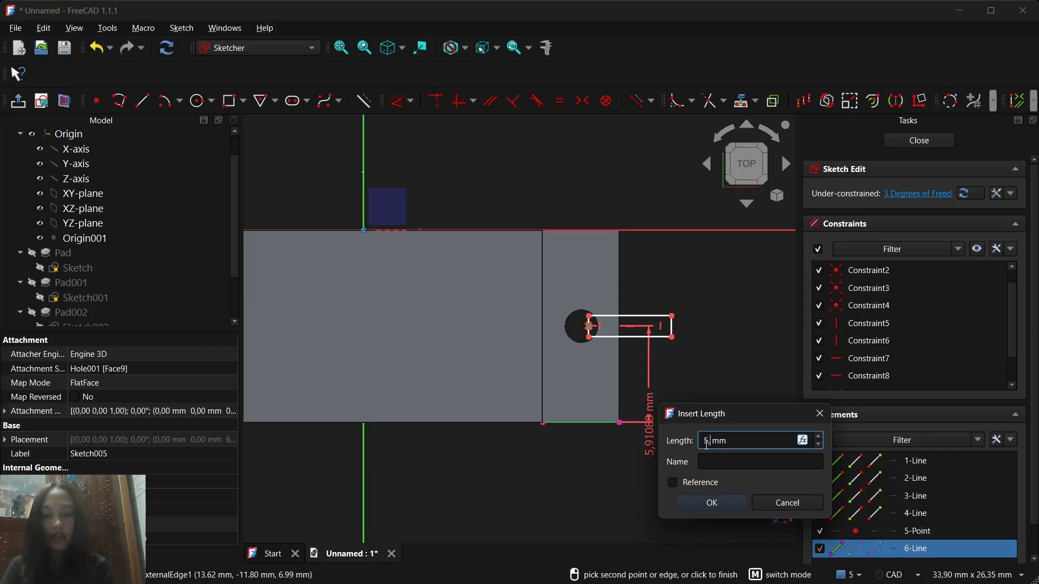
key("Return")
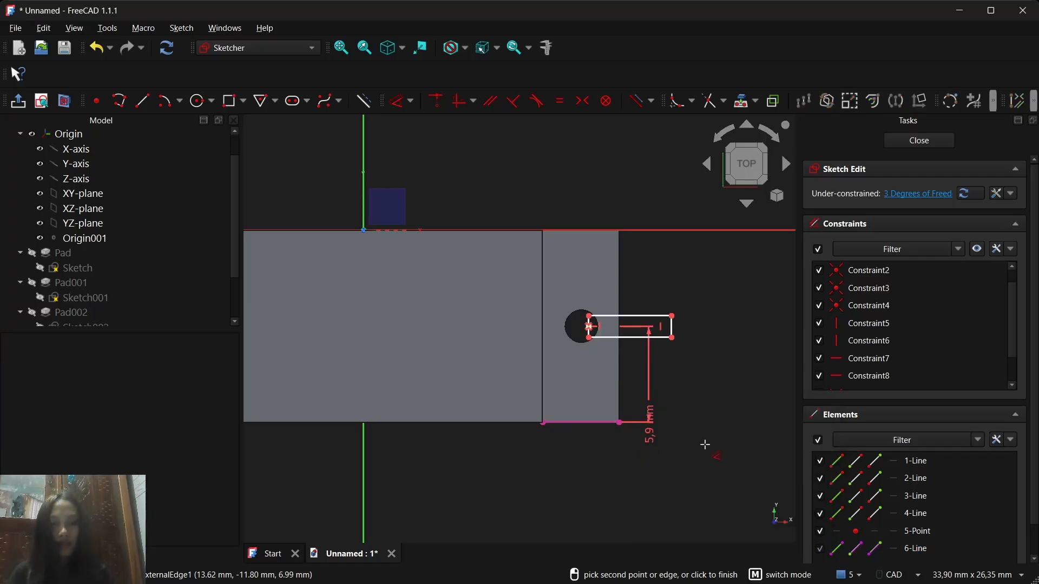
Step: Delete the 5,9 mm distance constraint and the projected tab edge, keeping the rectangle and its midpoint
scroll(719, 355, "down", 1)
scroll(725, 352, "up", 2)
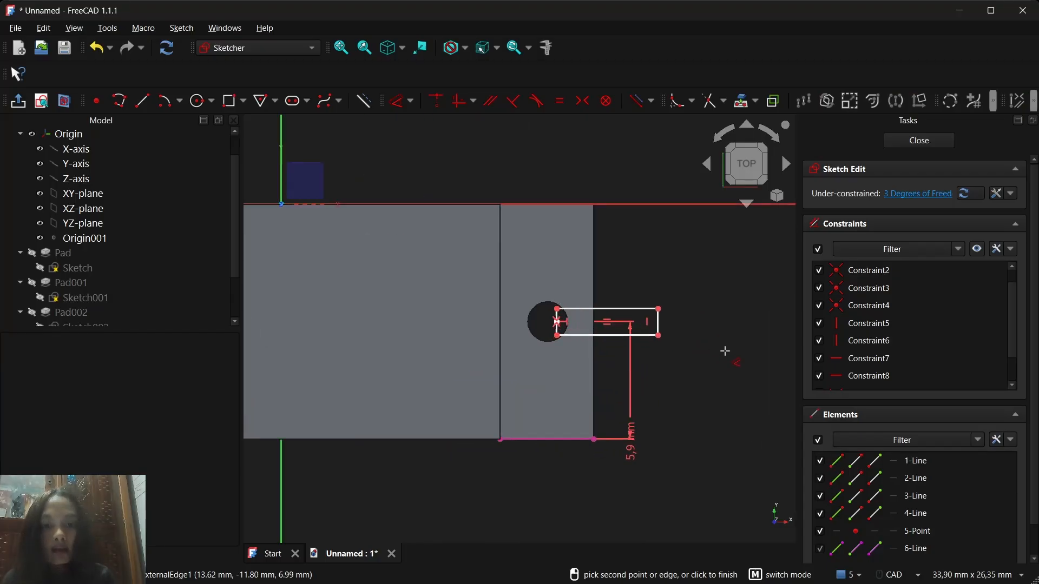
right_click(603, 381)
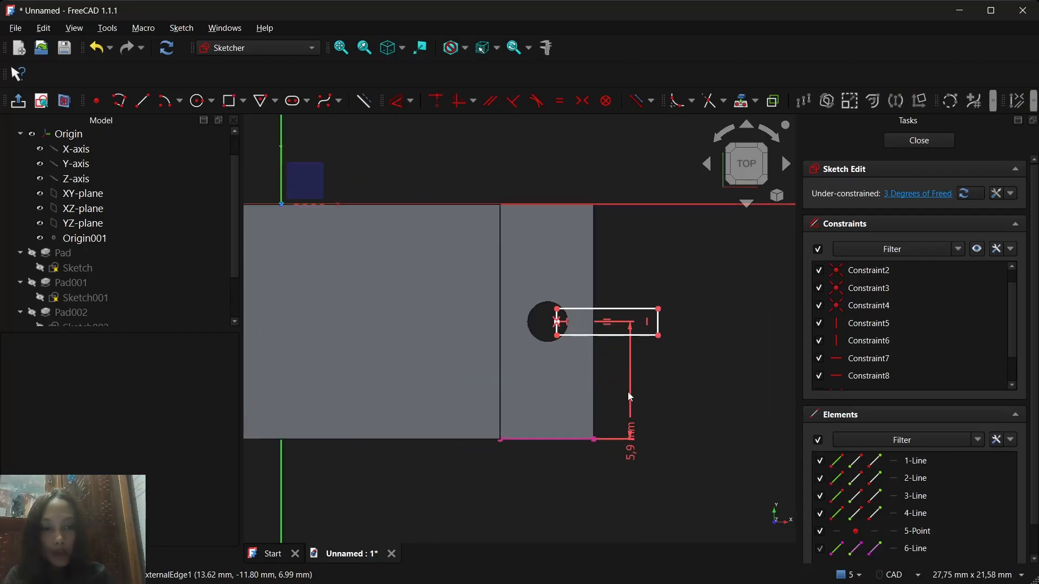
left_click(629, 392)
key("Delete")
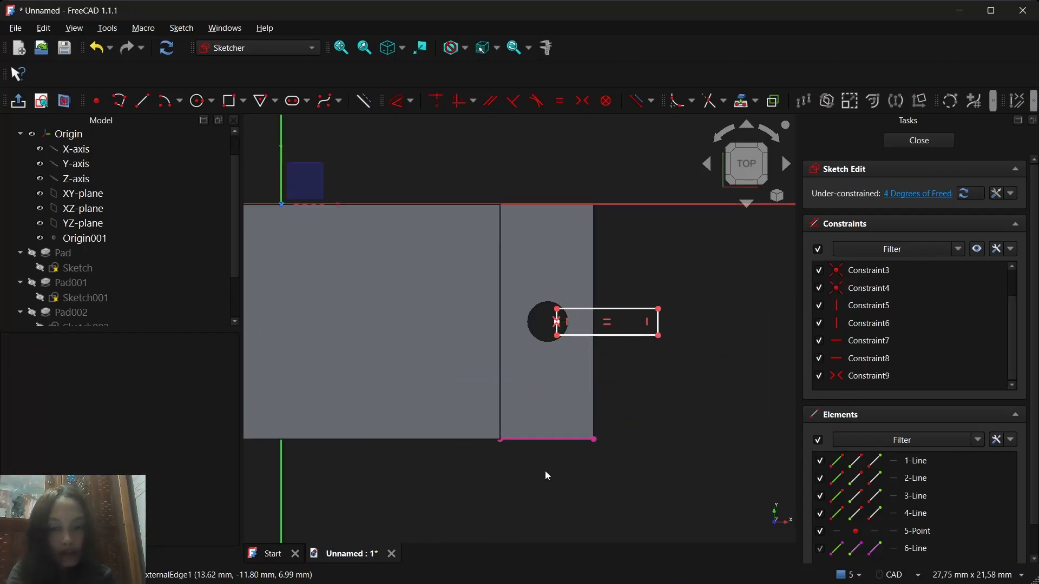
left_click(555, 439)
key("Delete")
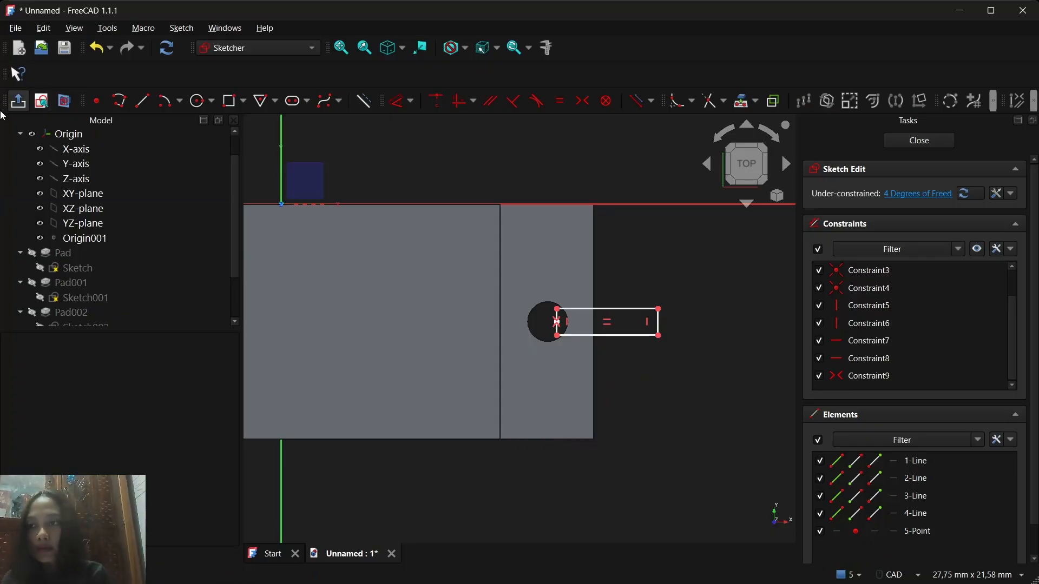
Step: Leave the sketch and cut the slot rectangle as a Pocket with a length of 2.5 mm
left_click(18, 100)
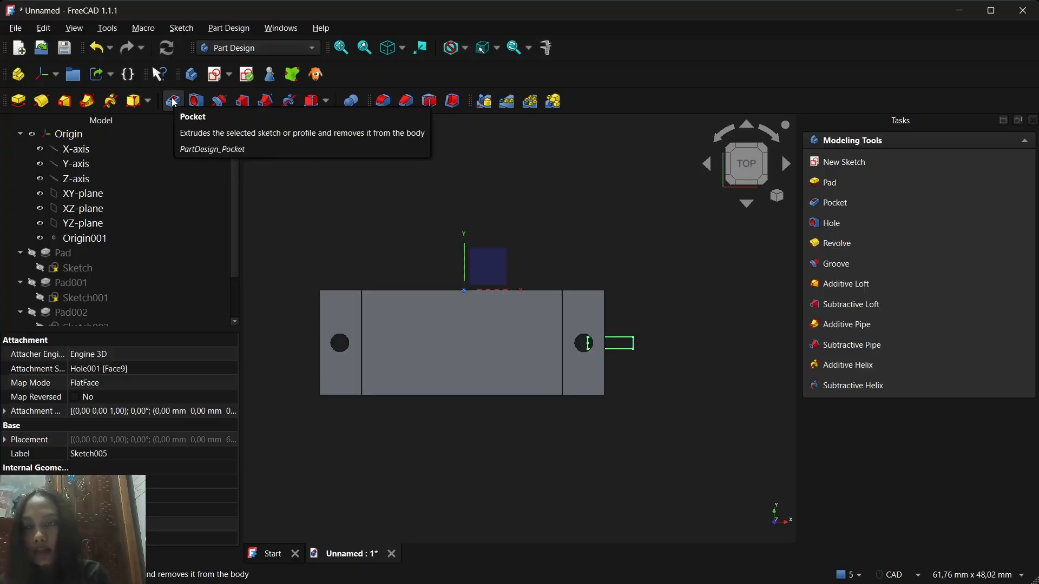
left_click(173, 101)
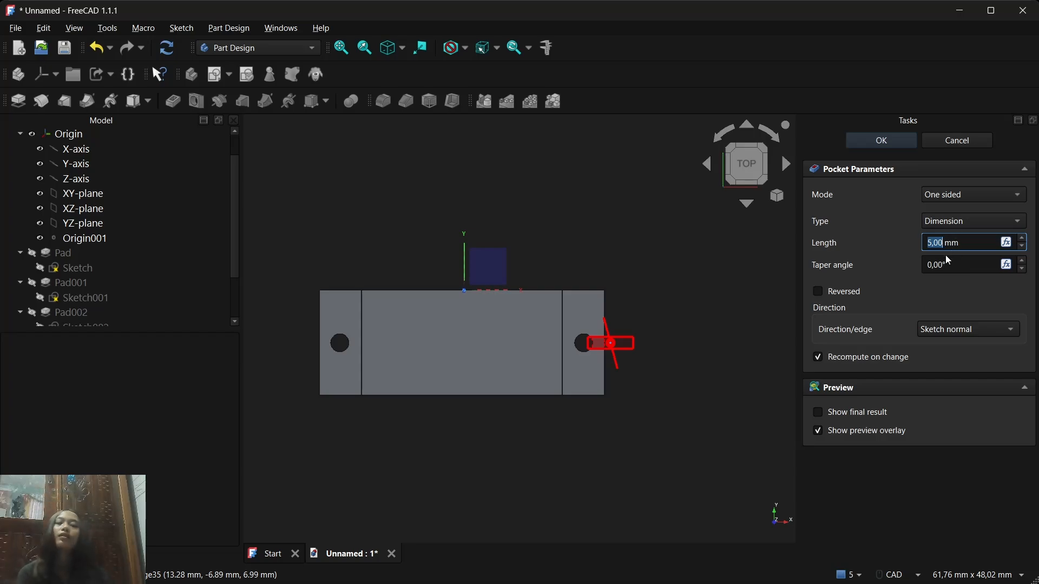
type("1")
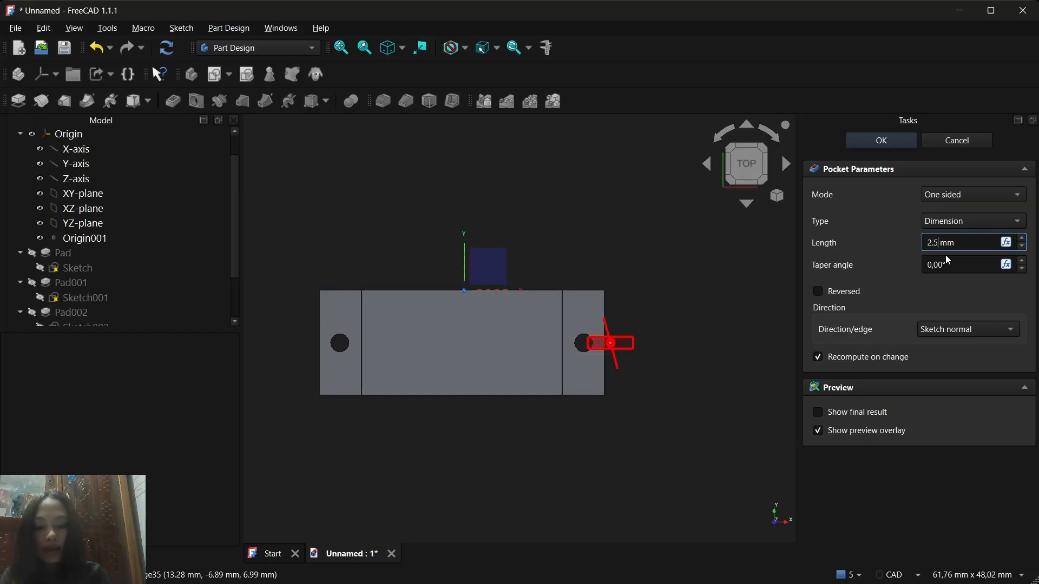
type("2.5")
key("Return")
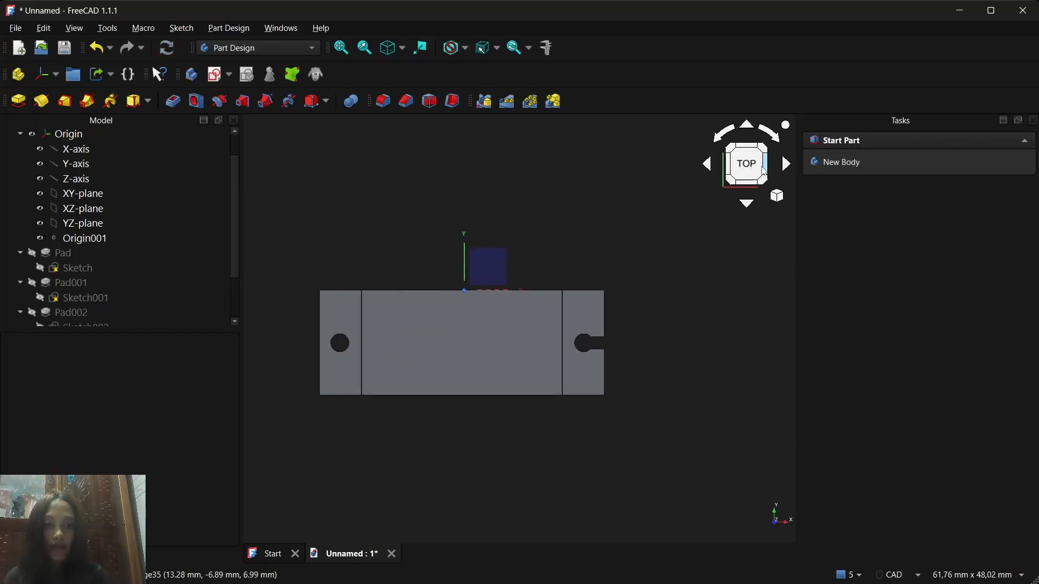
Step: Check the cut slot from the front and bottom, and start a new sketch on the negative-X tab's top face
left_click(752, 181)
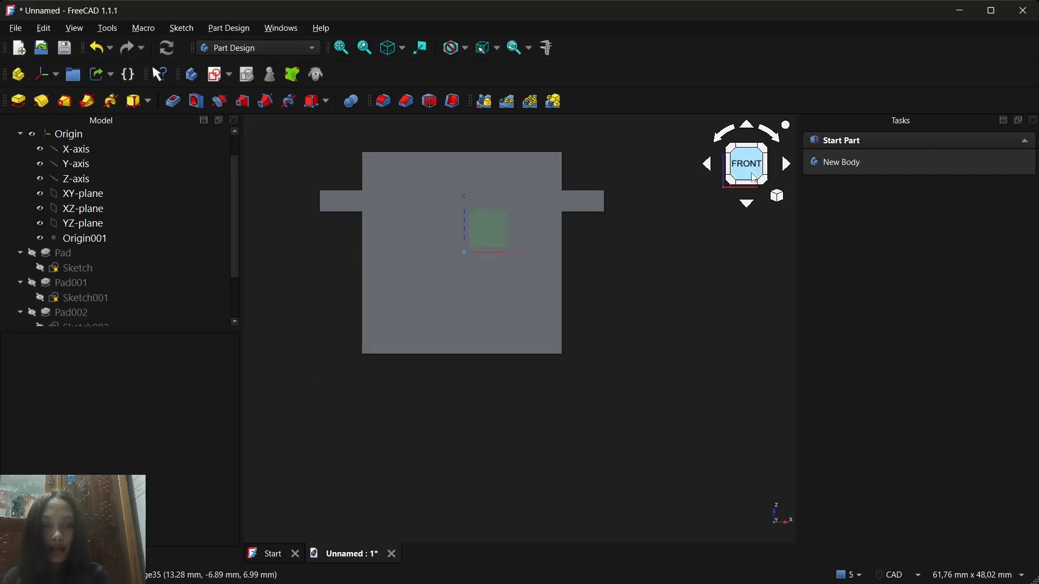
left_click(755, 185)
left_click(755, 185)
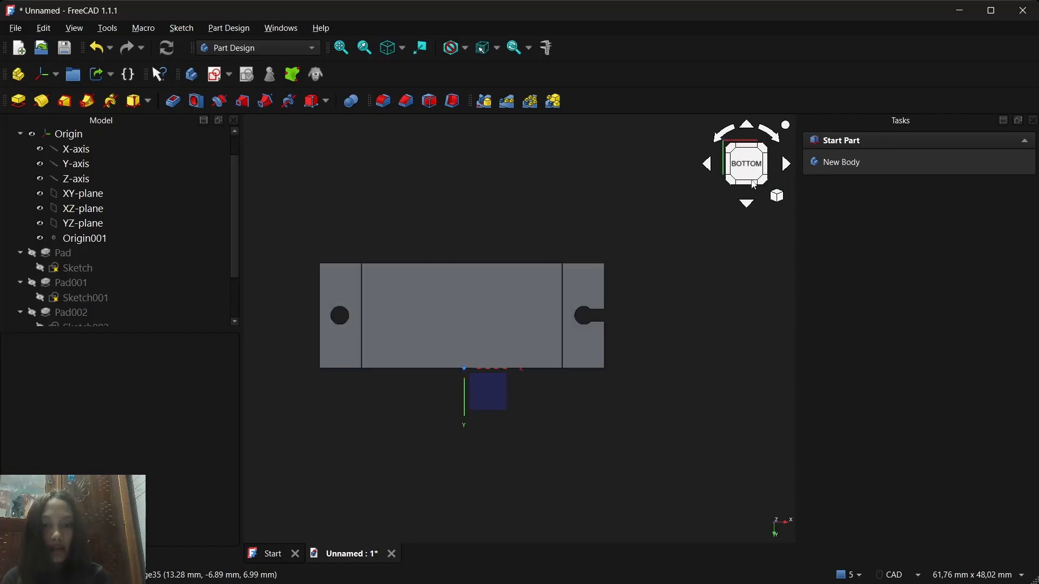
left_click(750, 150)
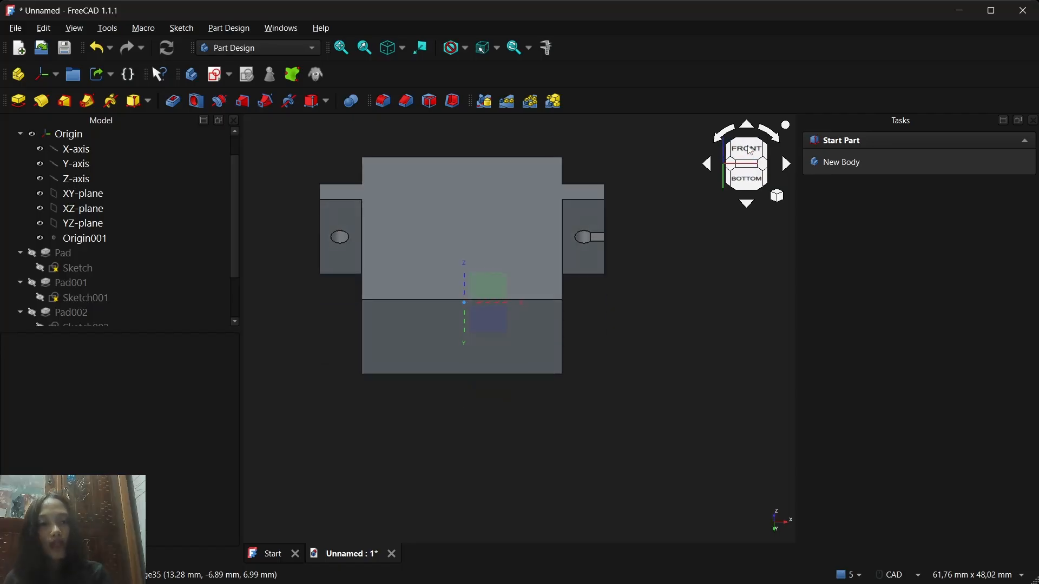
left_click(751, 150)
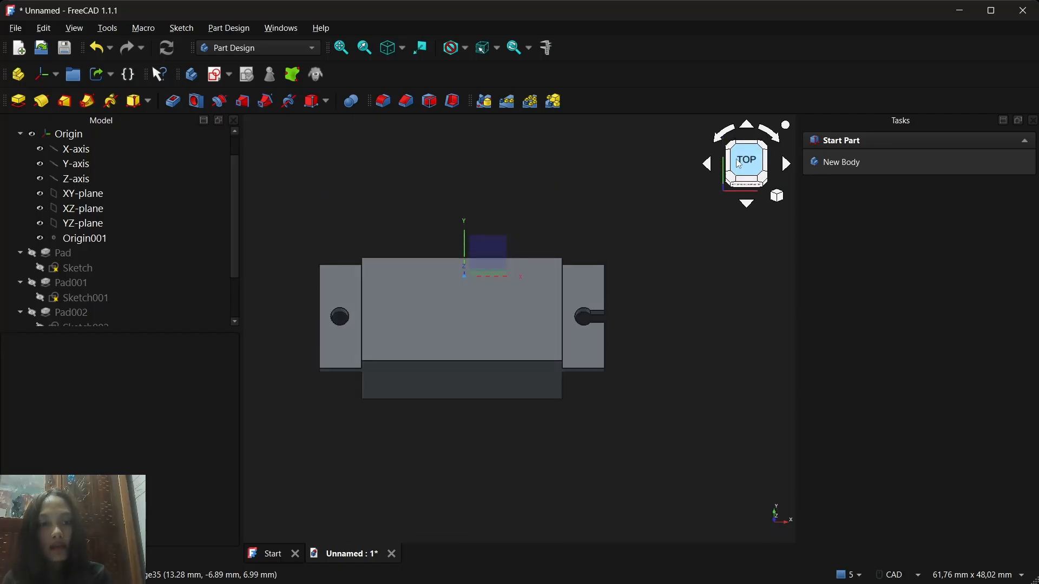
left_click(338, 374)
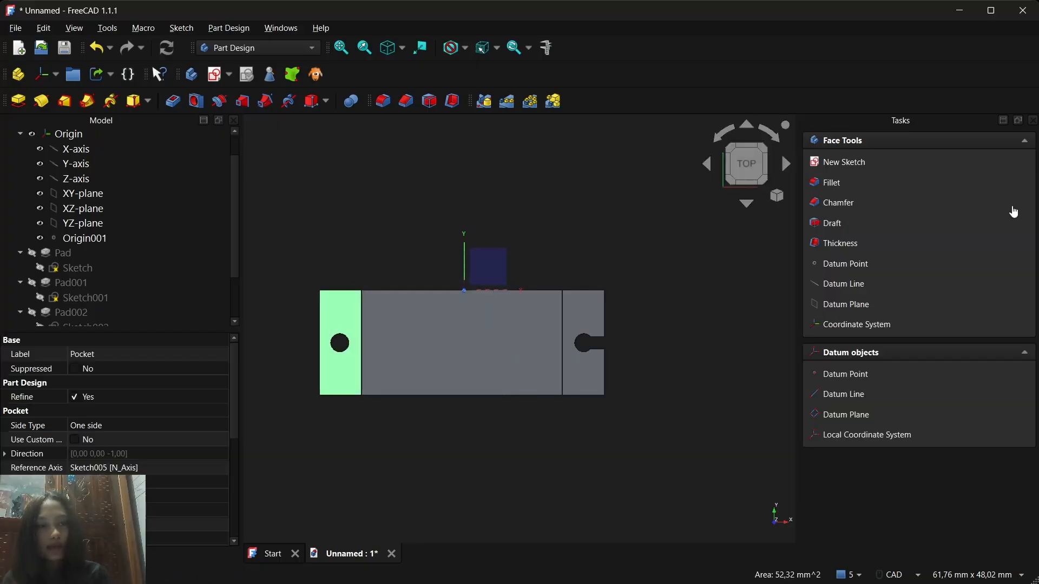
left_click(858, 164)
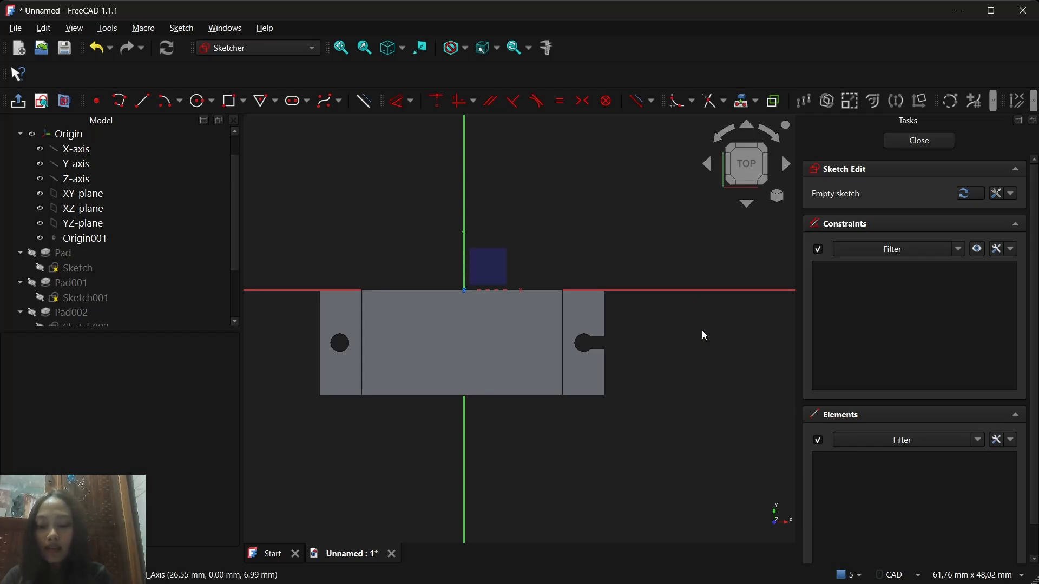
Step: Draw a rectangle about 3,03 mm wide and 1,3 mm high from outside the negative-X tab's outer edge toward its hole
key("g")
key("r")
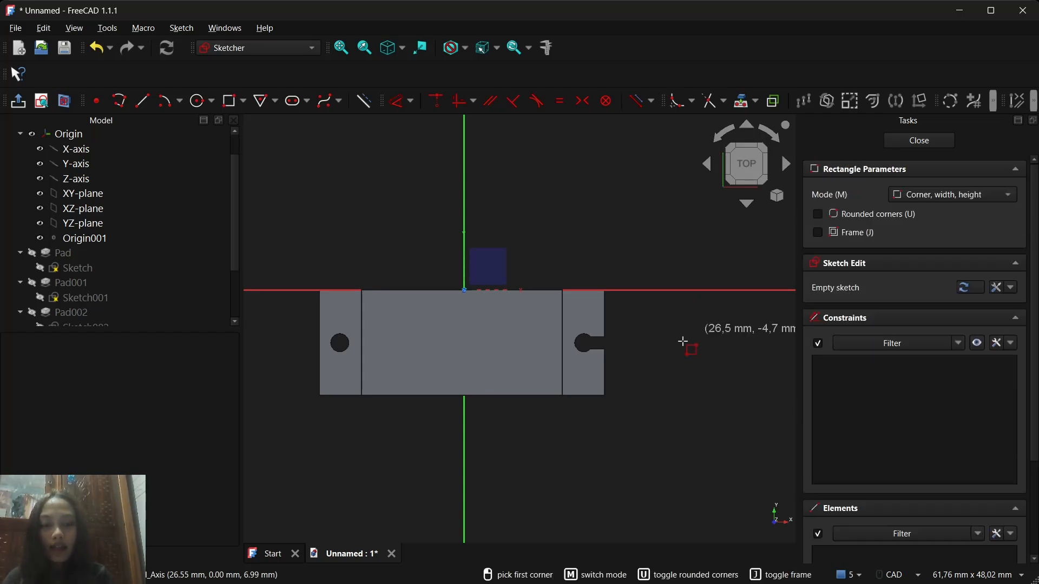
left_click(308, 327)
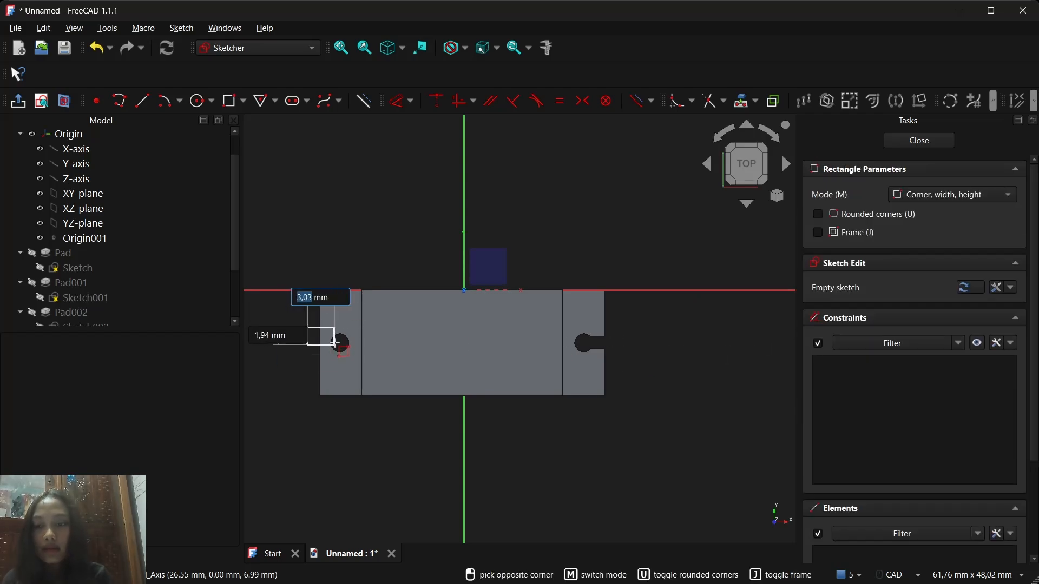
key("Tab")
type("1")
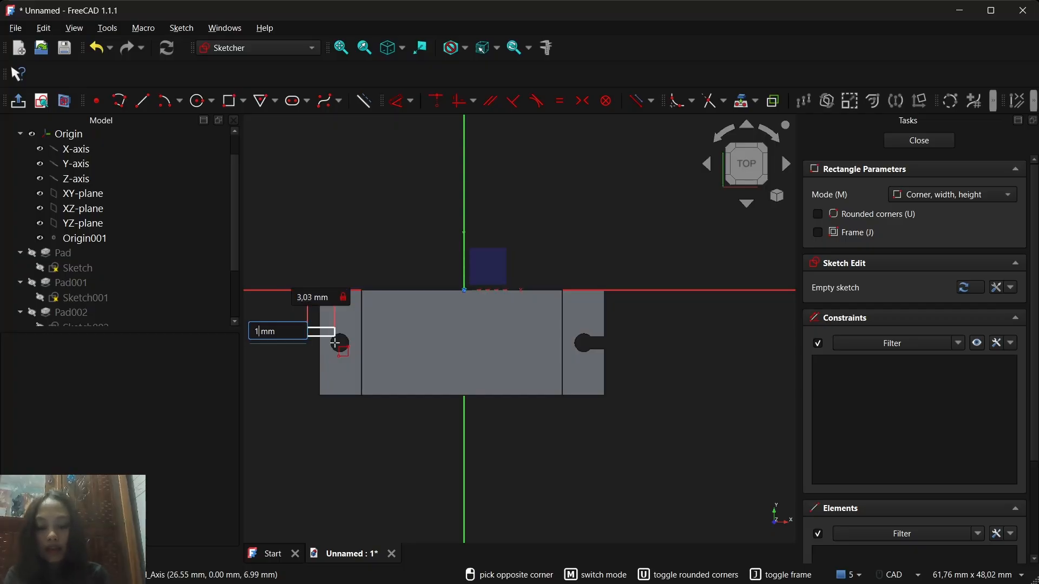
type(",3")
key("Return")
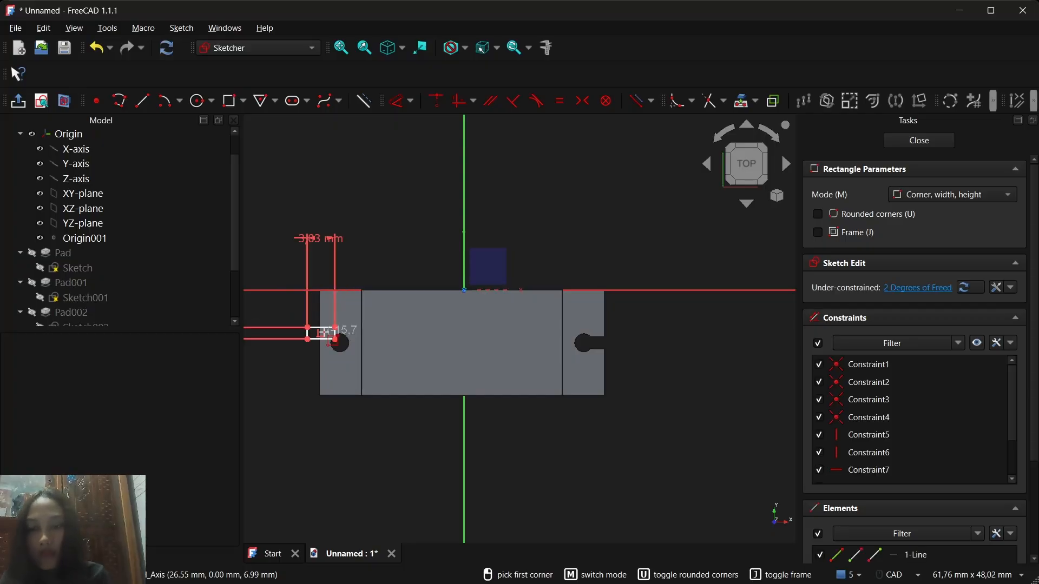
key("Escape")
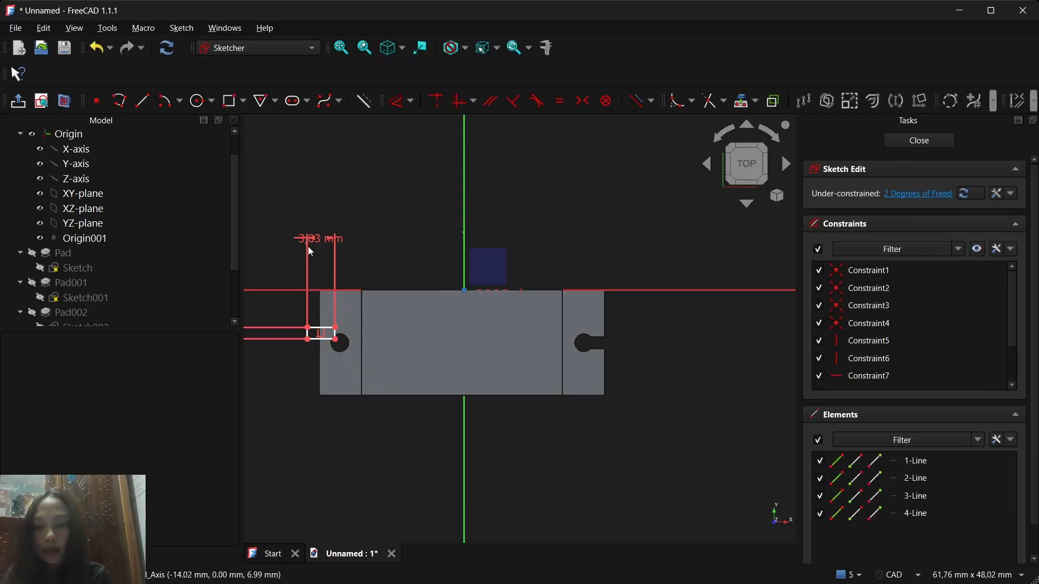
Step: Delete the 3,03 mm and 1,3 mm constraints and move the rectangle down so it lines up with the negative-X tab's hole
left_click(315, 238)
key("Delete")
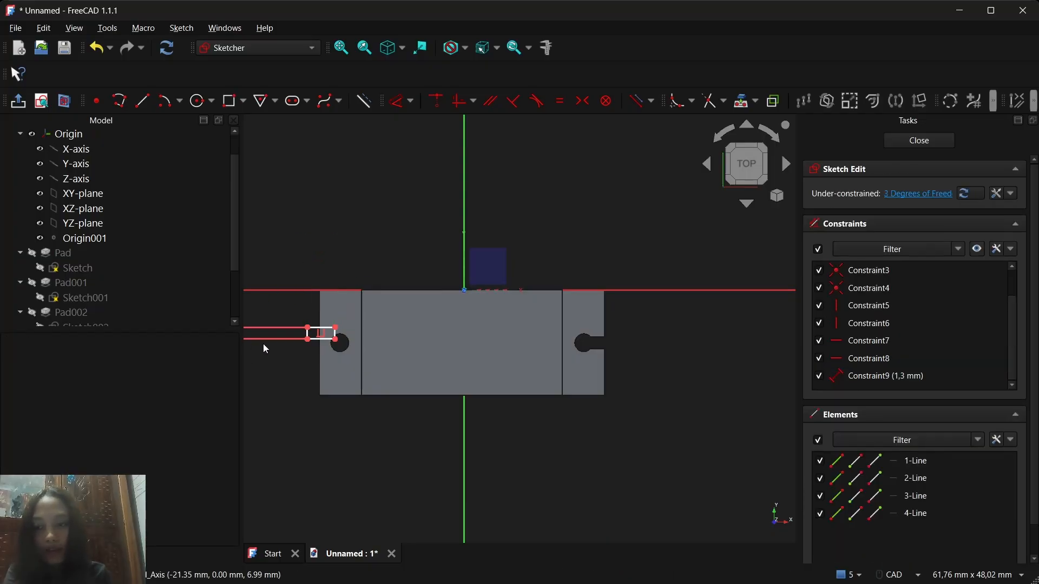
left_click(268, 339)
key("Delete")
left_click(327, 331)
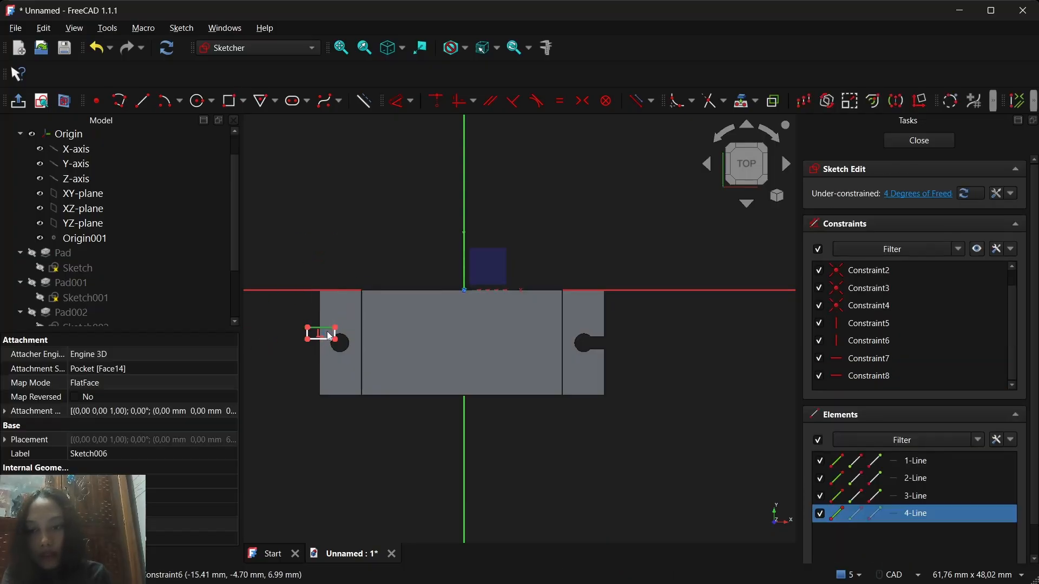
left_click(327, 344)
left_click_drag(327, 339, 331, 349)
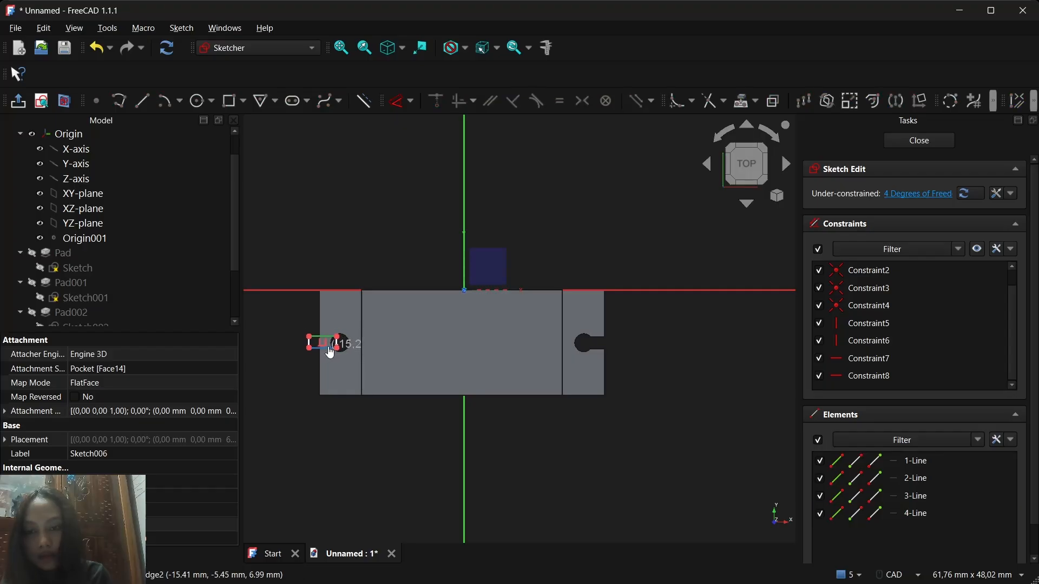
Step: Place a point at the midpoint of the rectangle's short edge inside the tab hole
scroll(382, 330, "up", 5)
scroll(382, 330, "down", 3)
scroll(274, 328, "up", 5)
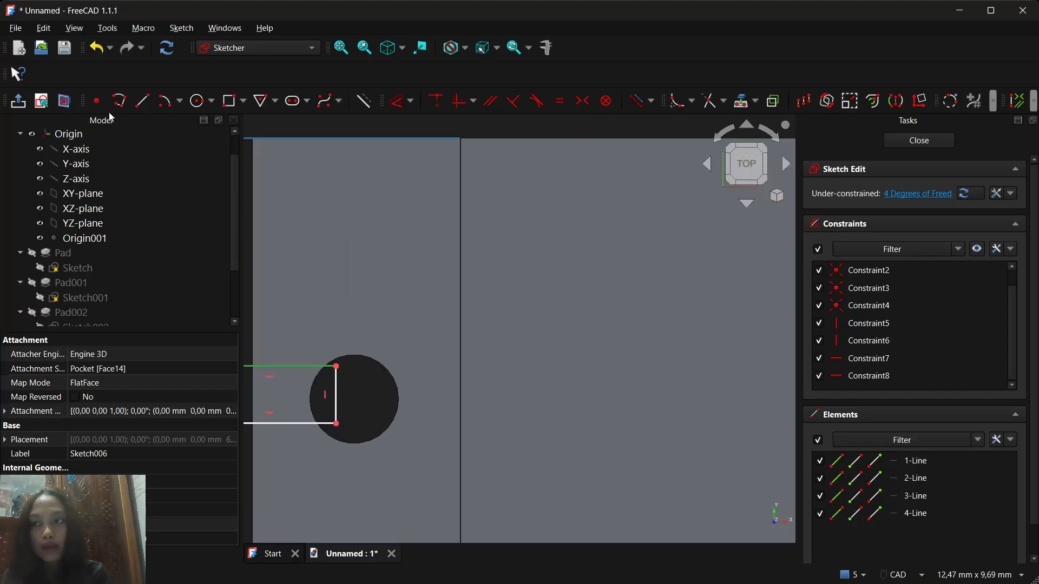
left_click(97, 102)
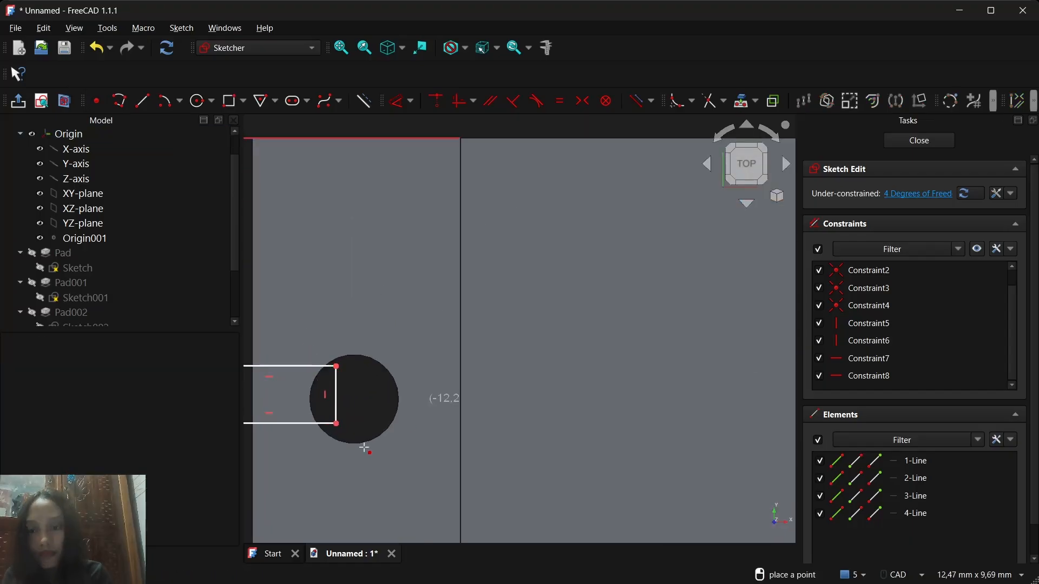
left_click(336, 395)
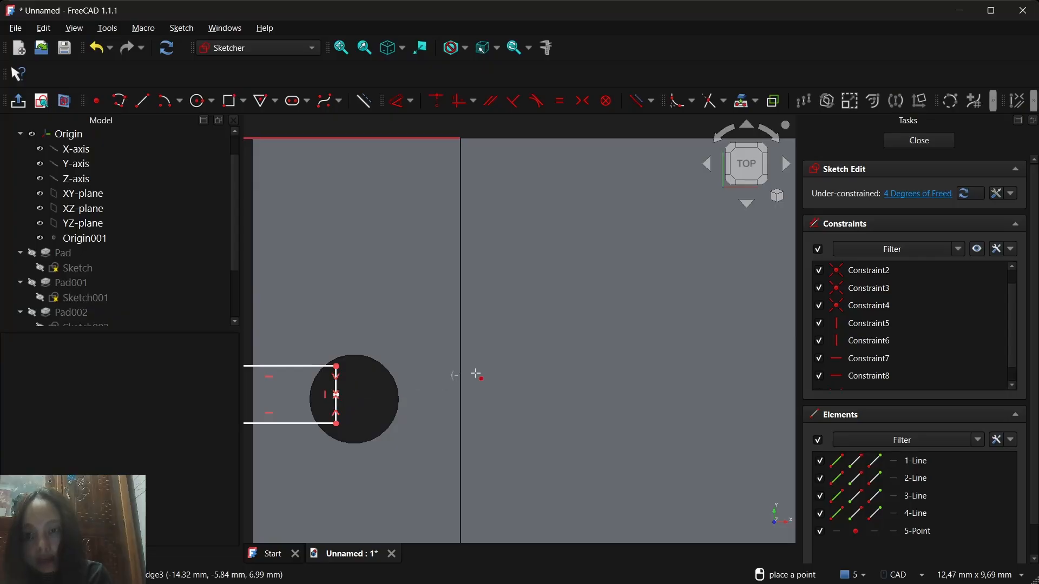
Step: Project the negative-X tab's lower edge into the sketch and constrain the rectangle's midpoint 5,9 mm from it
scroll(527, 324, "down", 5)
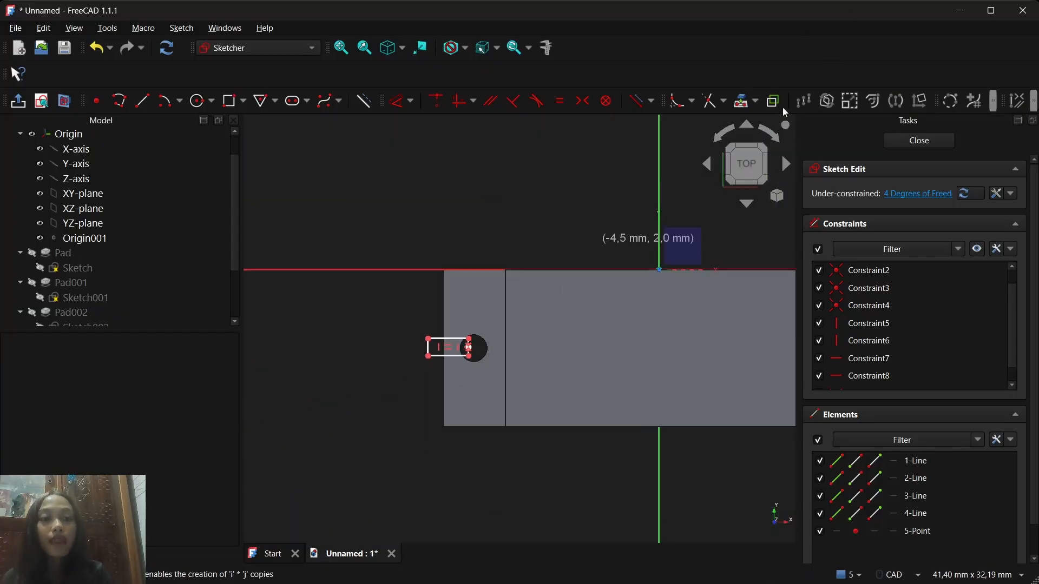
left_click(742, 101)
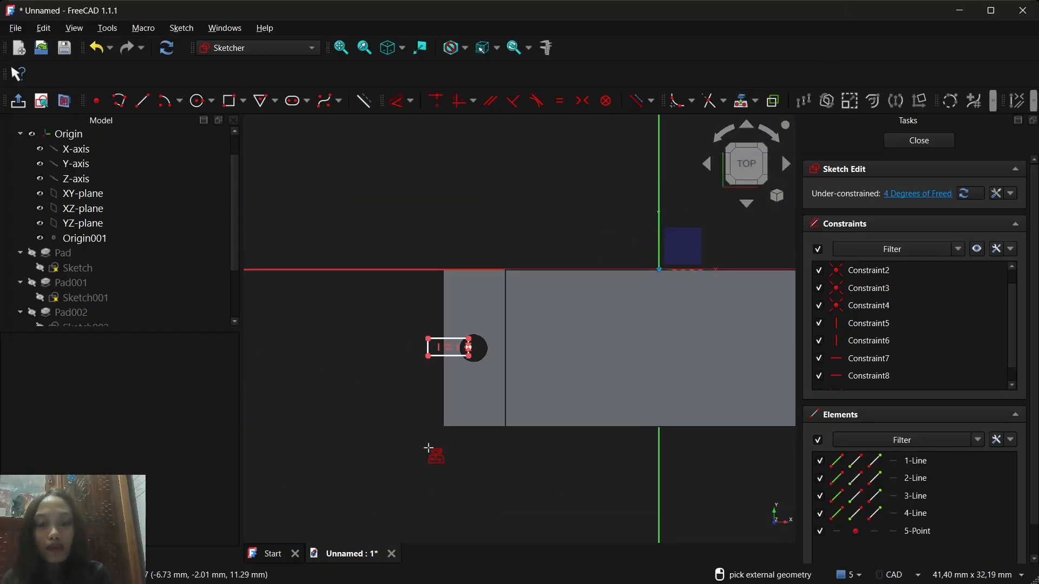
left_click(462, 428)
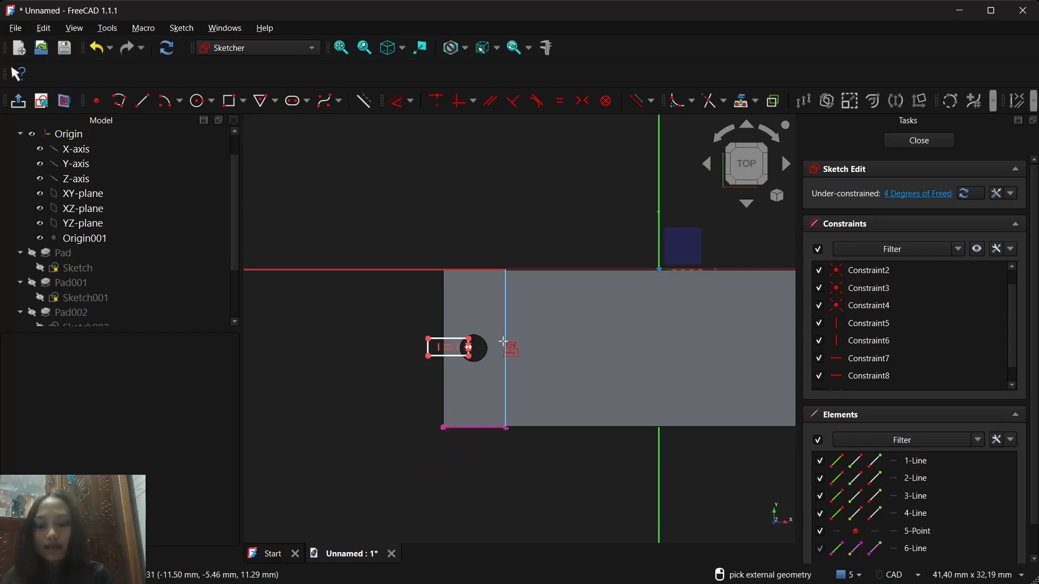
left_click(470, 348)
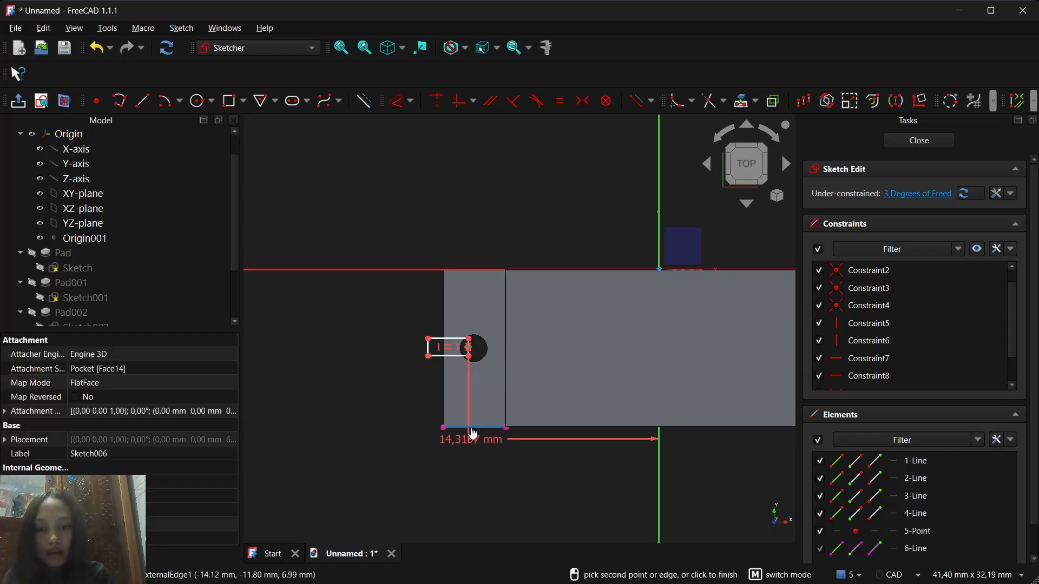
left_click(470, 428)
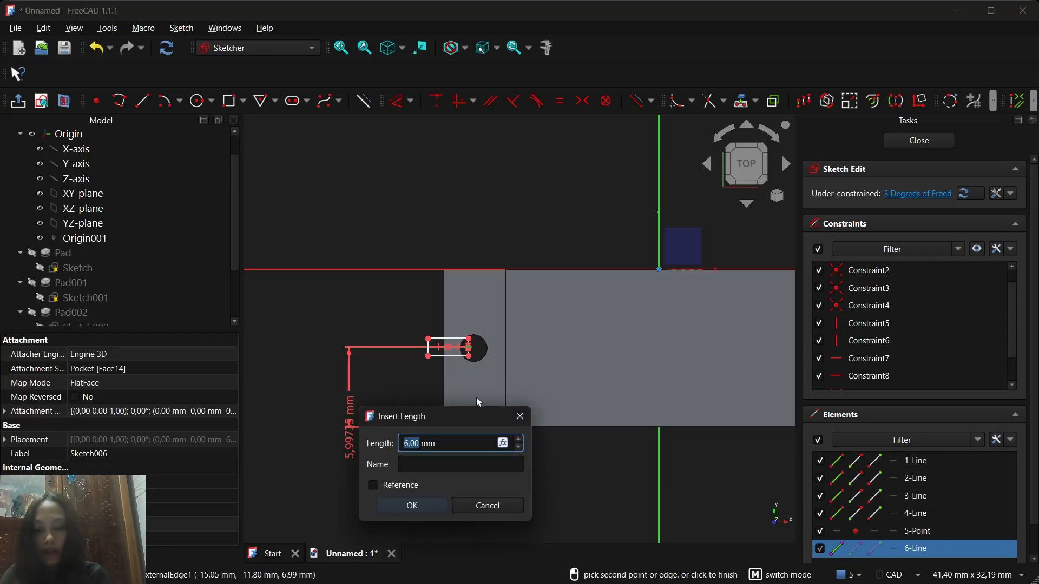
type("5,9")
key("Return")
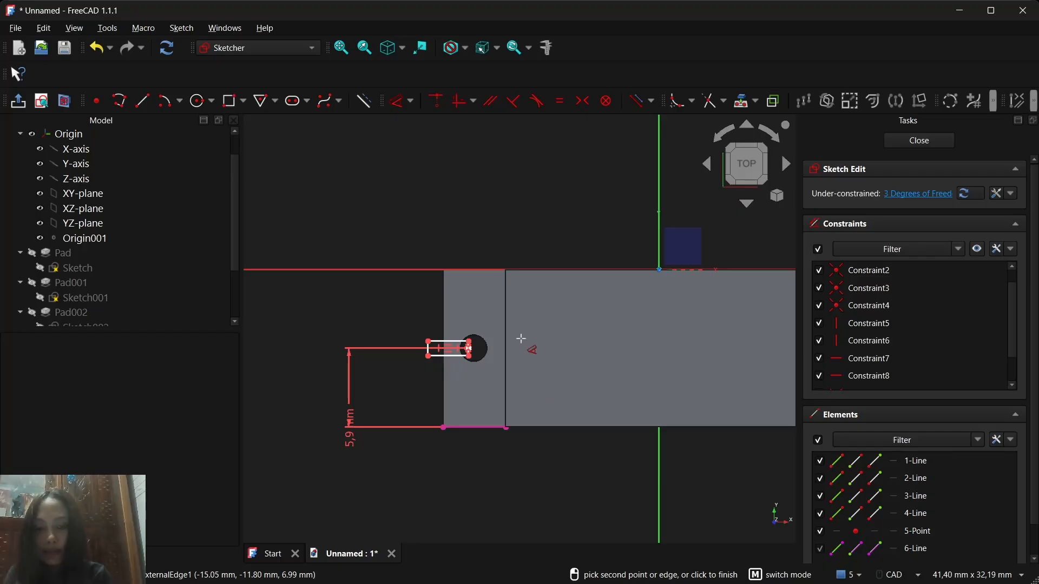
key("Escape")
Step: Delete the midpoint's 5,9 mm distance constraint and the projected lower tab edge from the sketch
left_click(348, 377)
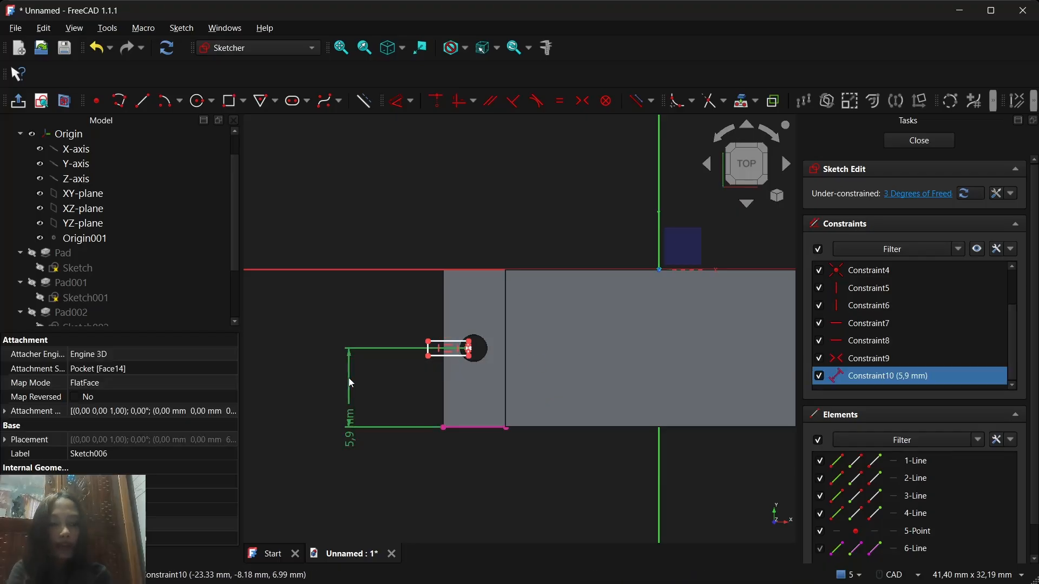
key("Delete")
left_click(468, 427)
key("Delete")
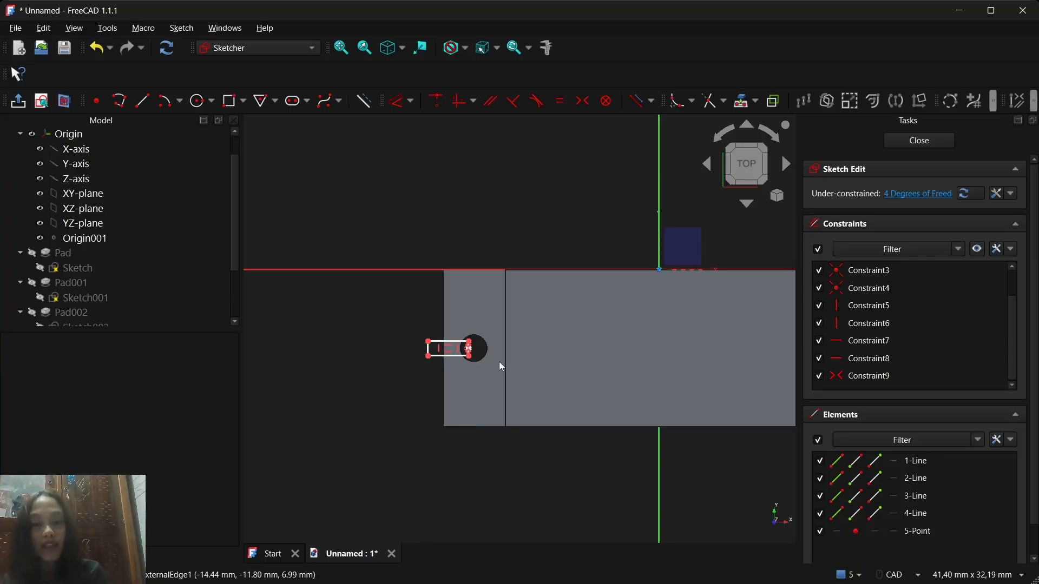
Step: Leave the sketch and cut the negative-X tab's slot as a one-sided Pocket with a length of 2,5 mm
scroll(500, 367, "up", 1)
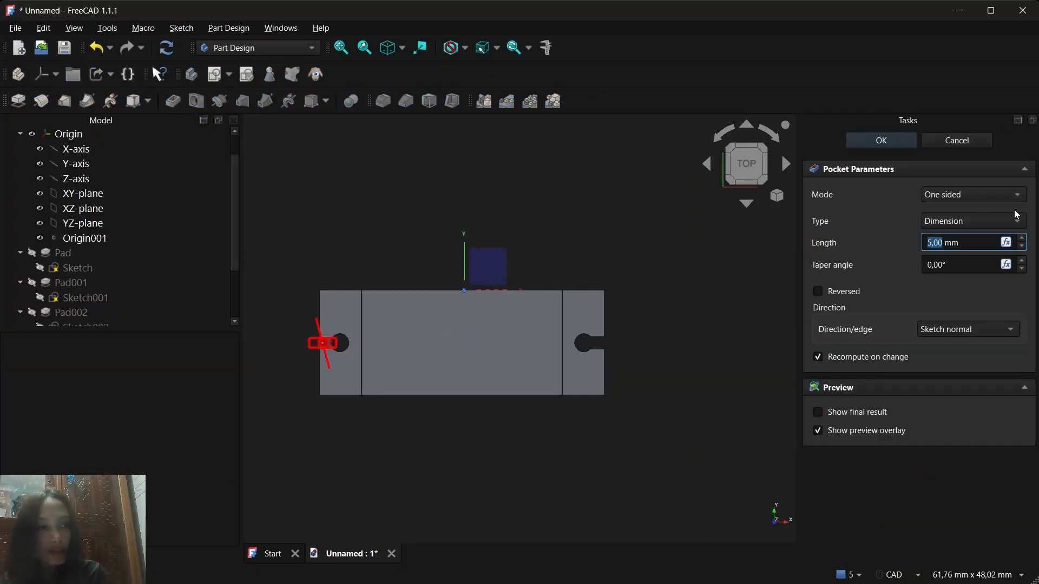
type("2,5")
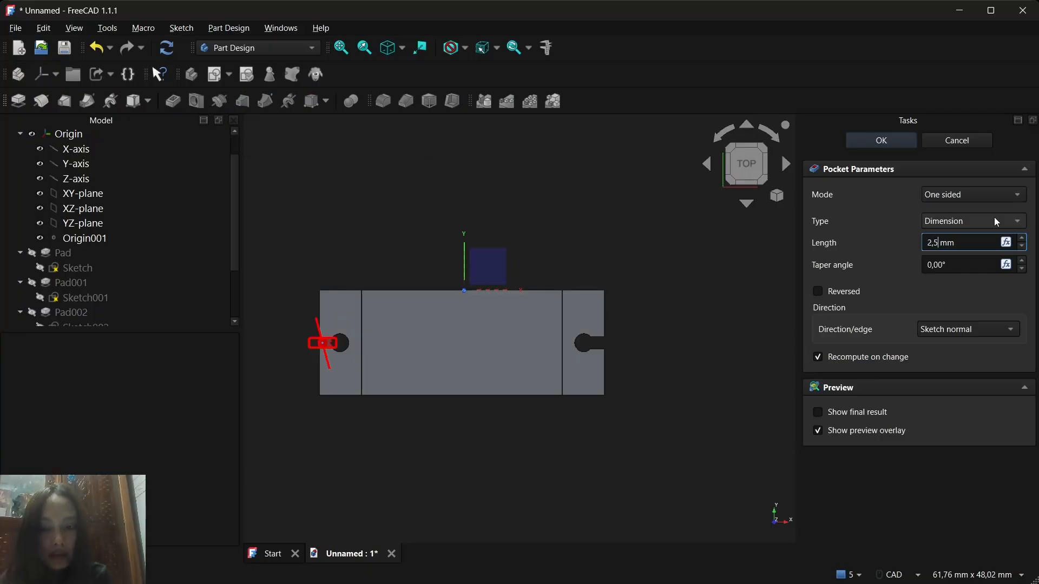
key("Return")
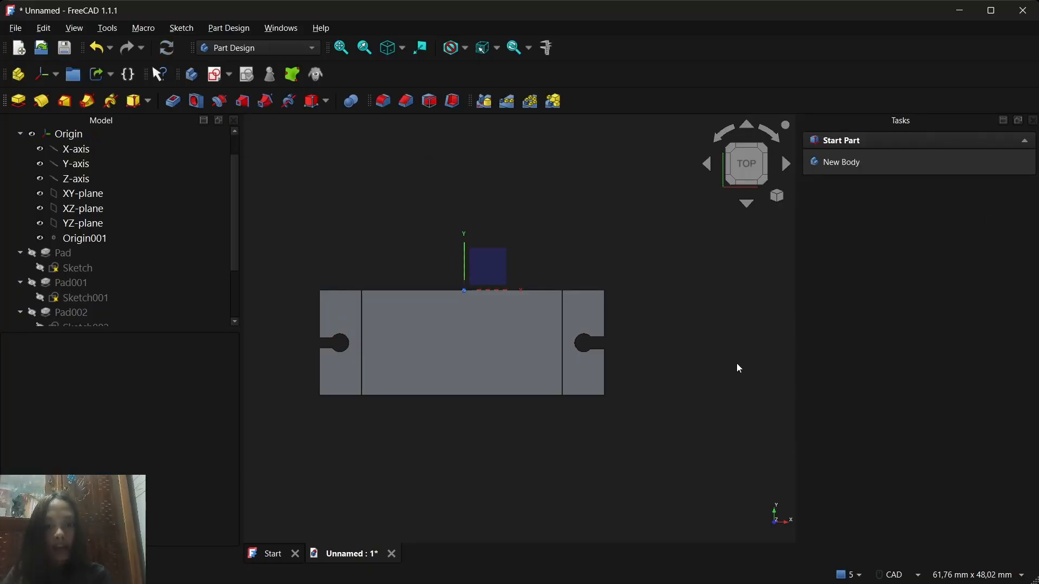
Step: Check both tab slots from the front and bottom, and switch to the SG90 reference drawing
scroll(736, 363, "down", 4)
scroll(733, 347, "up", 4)
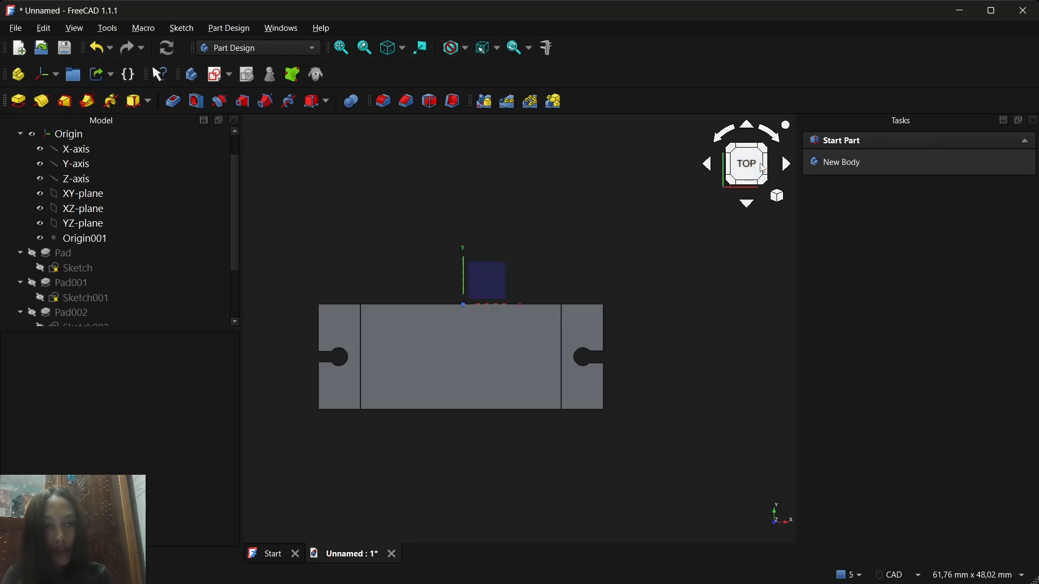
left_click(751, 188)
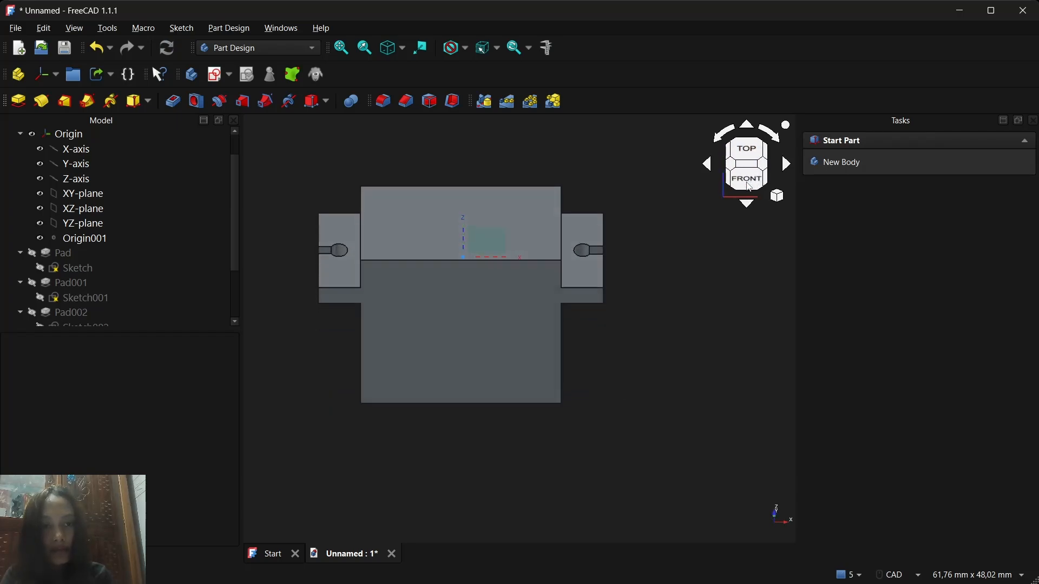
left_click(750, 187)
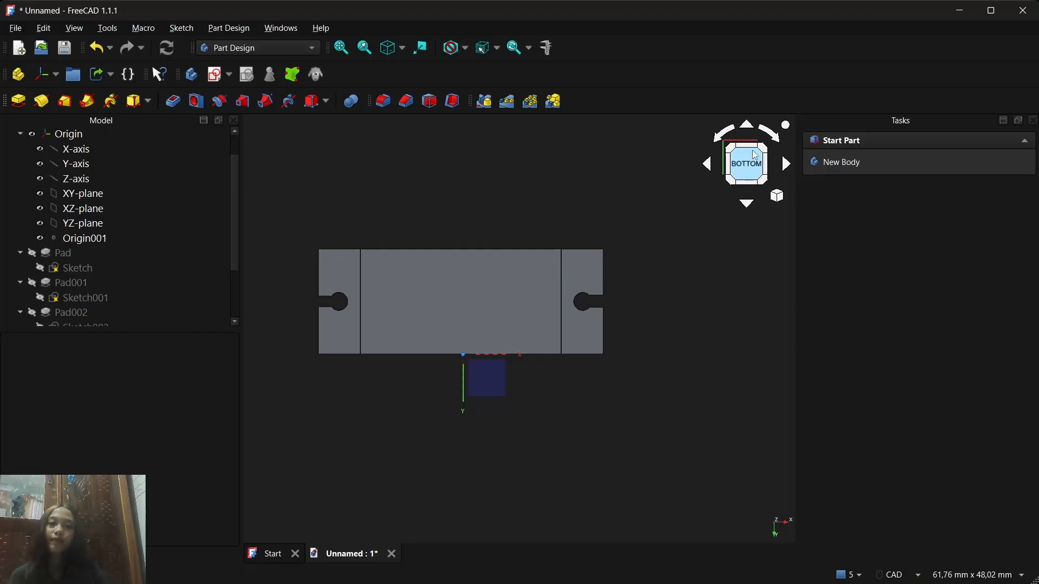
left_click(732, 574)
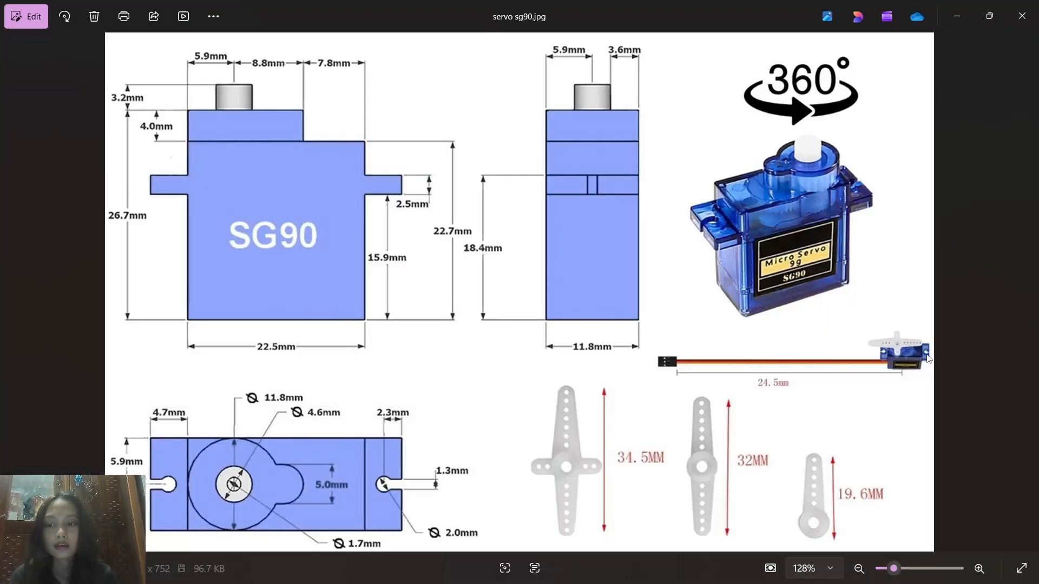
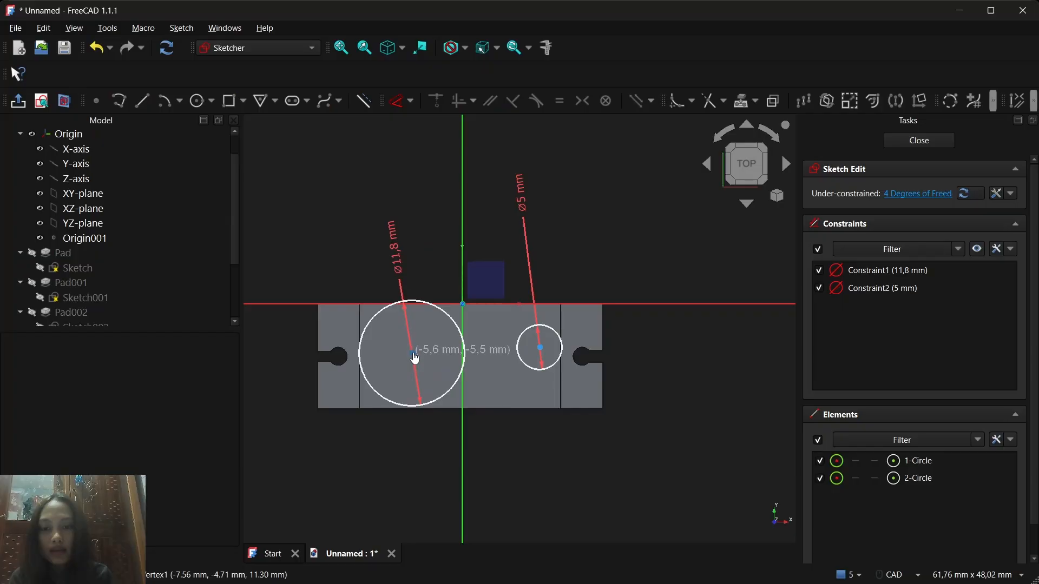
Step: Move the 5 mm circle nearer the 11,8 mm circle, and constrain the large circle's centre 5,9 mm from the body's projected negative-X edge
left_click_drag(540, 347, 498, 357)
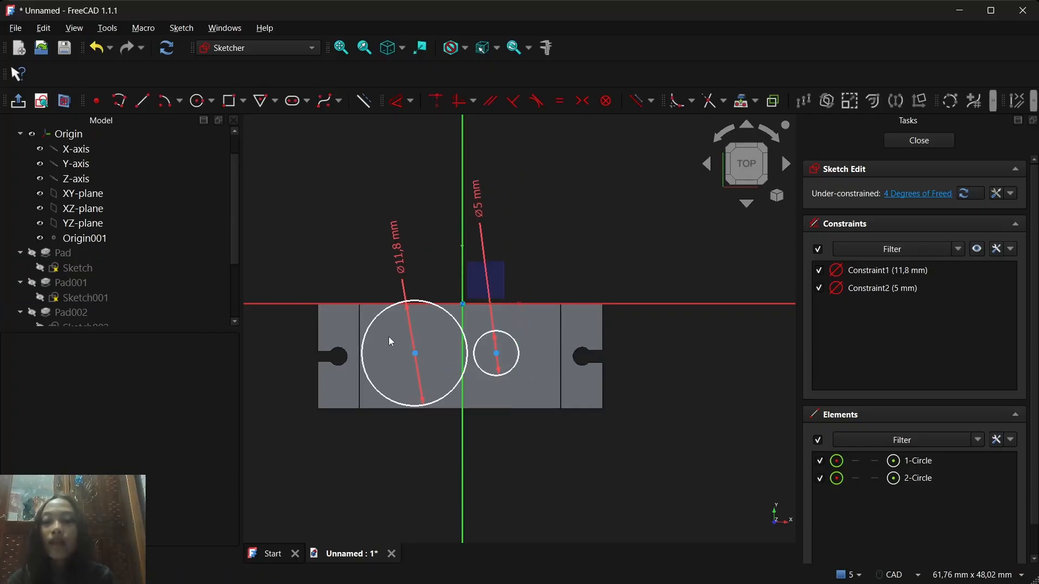
left_click(741, 101)
left_click(361, 327)
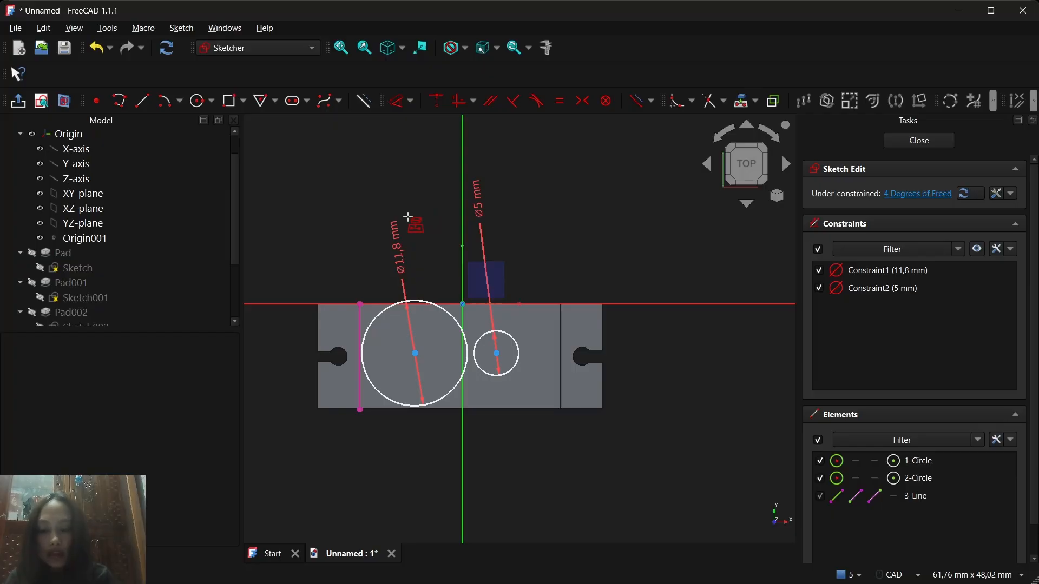
key("d")
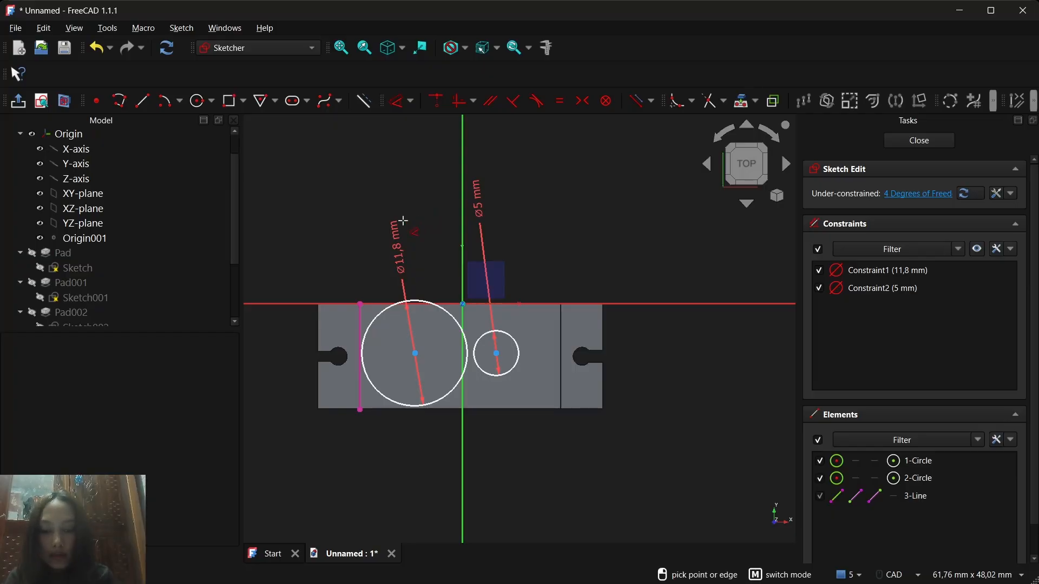
left_click(416, 353)
left_click(359, 342)
left_click(337, 243)
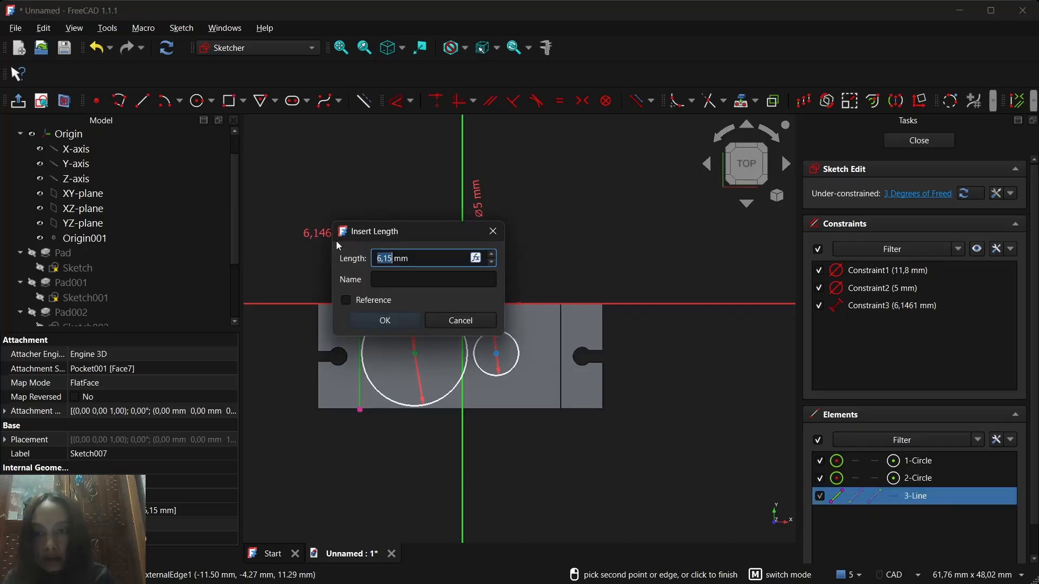
type("5,9")
key("Return")
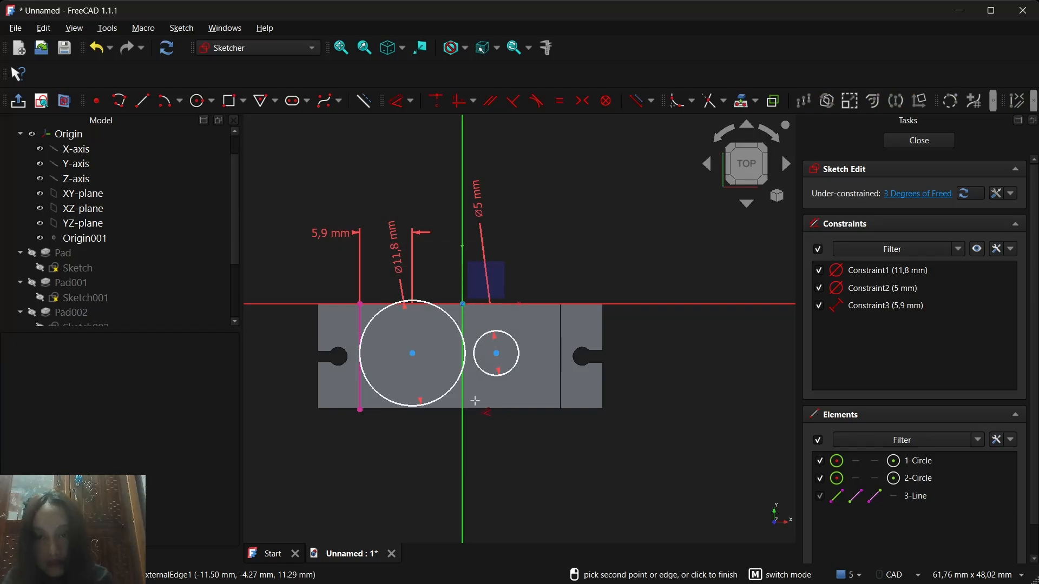
Step: Project the body's lower long edge and the rest of its top face outline into the sketch as external geometry
left_click(743, 102)
left_click(373, 410)
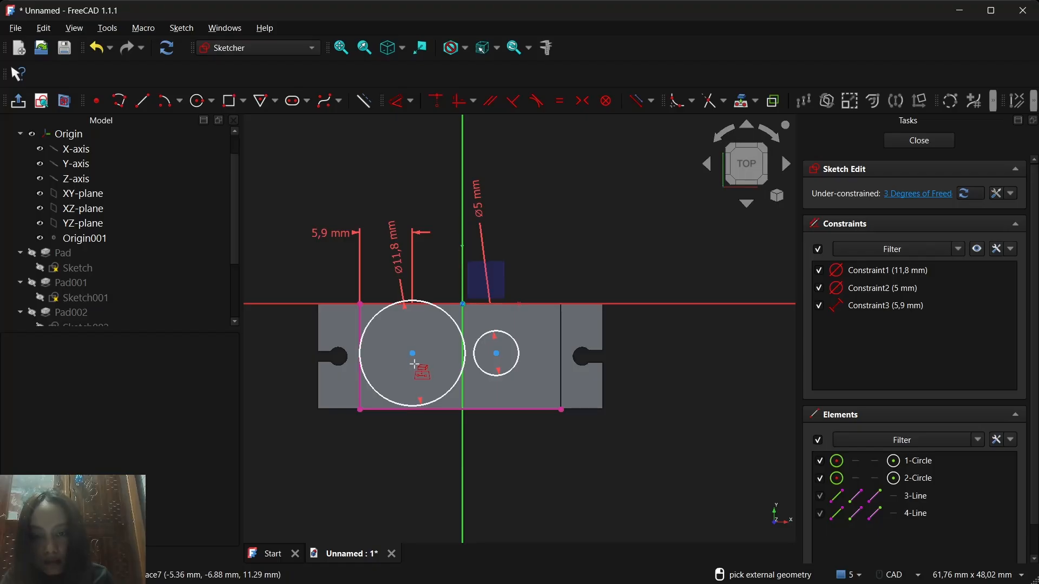
left_click(413, 353)
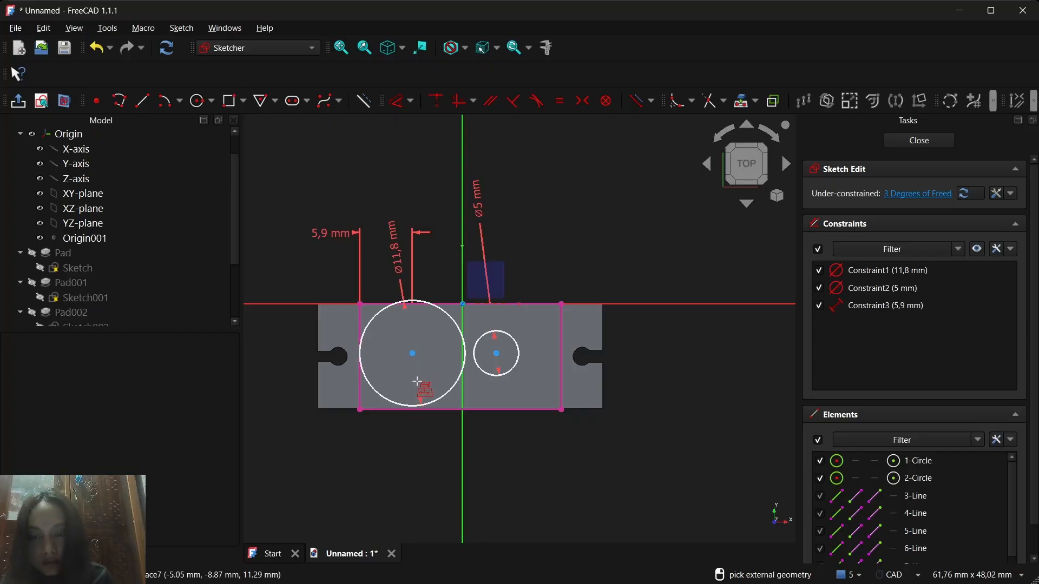
left_click(412, 354)
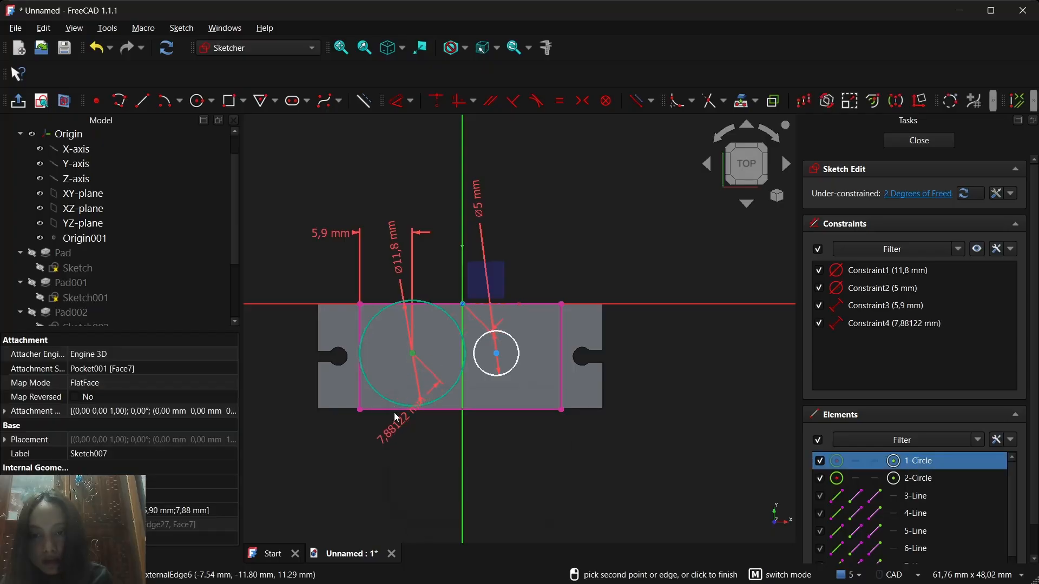
left_click(361, 440)
left_click(523, 490)
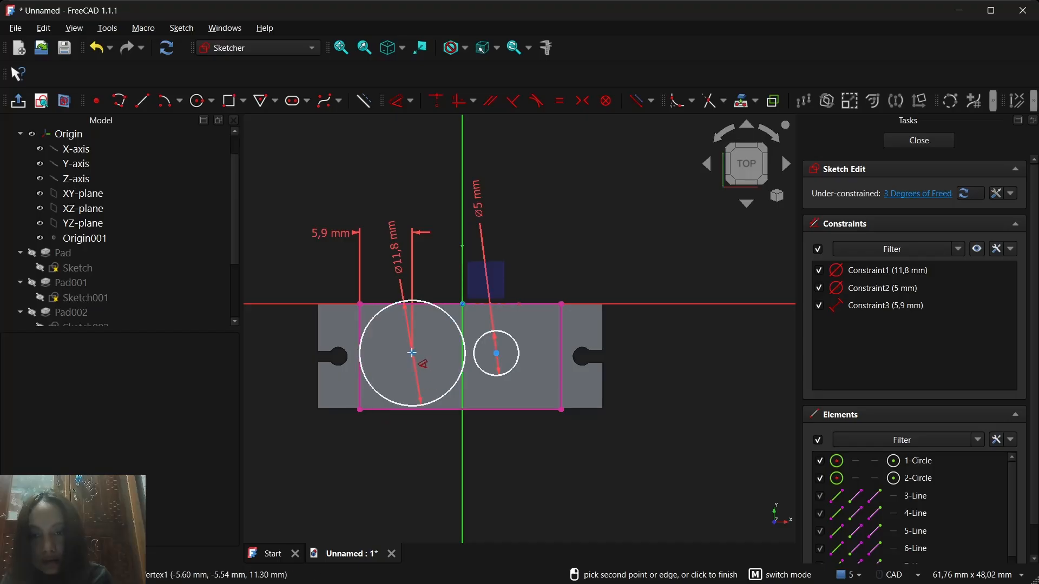
Step: Constrain the 11,8 mm circle's centre vertically 5,9 mm from the body's projected lower long edge
left_click(412, 354)
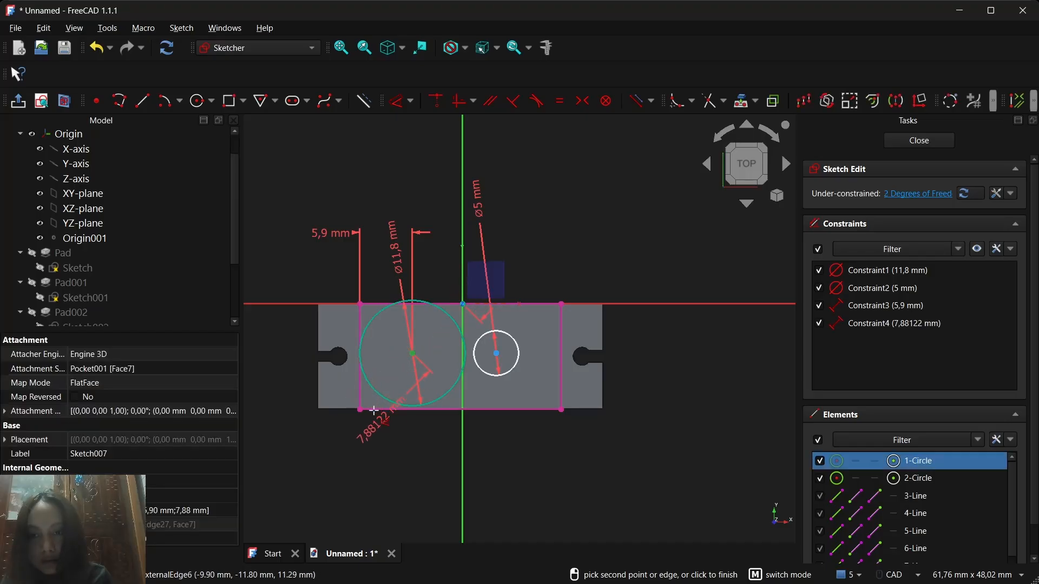
left_click(299, 409)
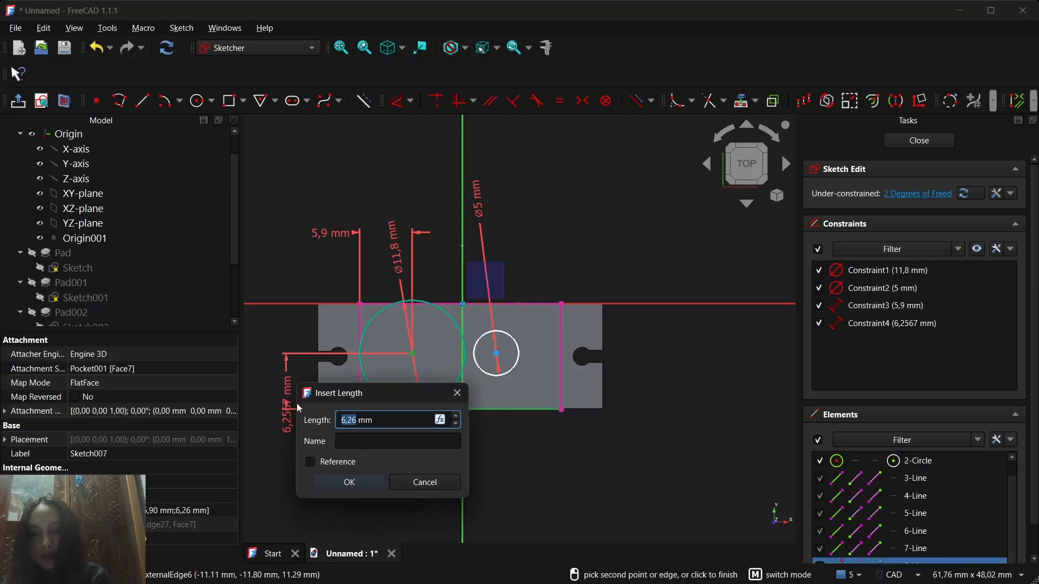
type("5,")
type("9")
key("Return")
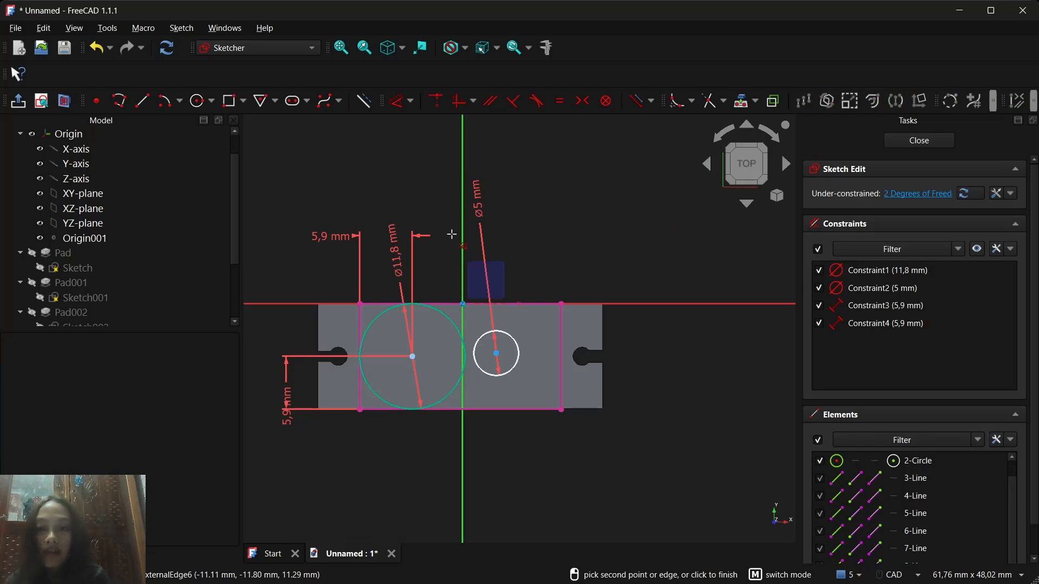
key("Escape")
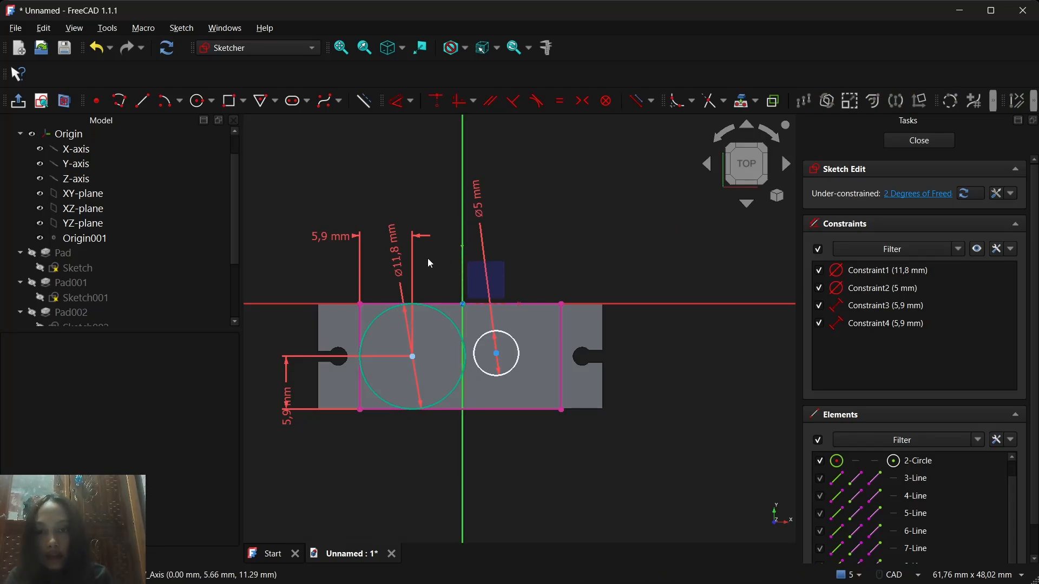
Step: Delete both 5,9 mm distance constraints that locate the centre of the 11,8 mm circle
left_click(412, 262)
key("Delete")
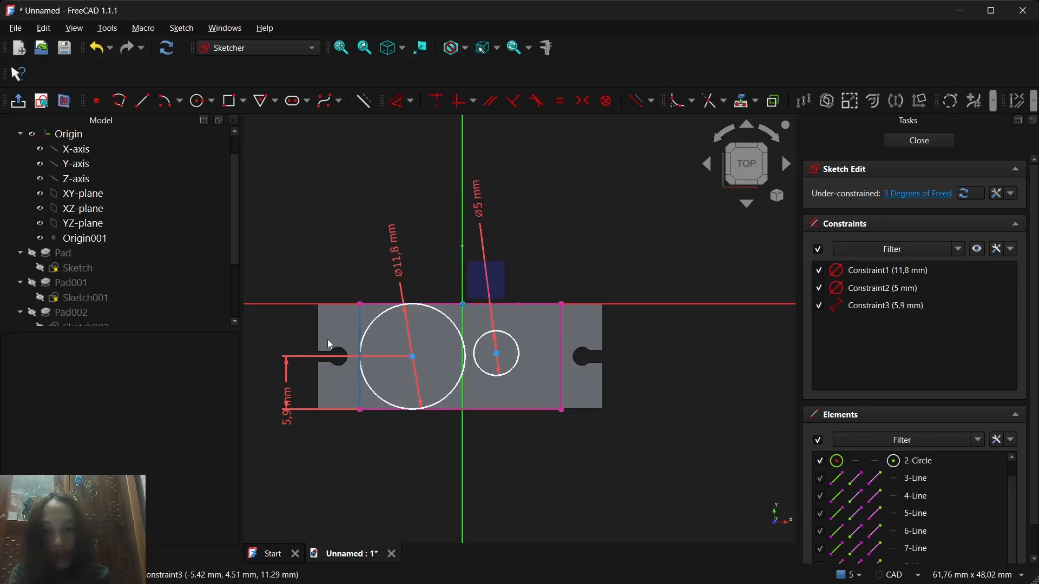
left_click(318, 357)
key("Delete")
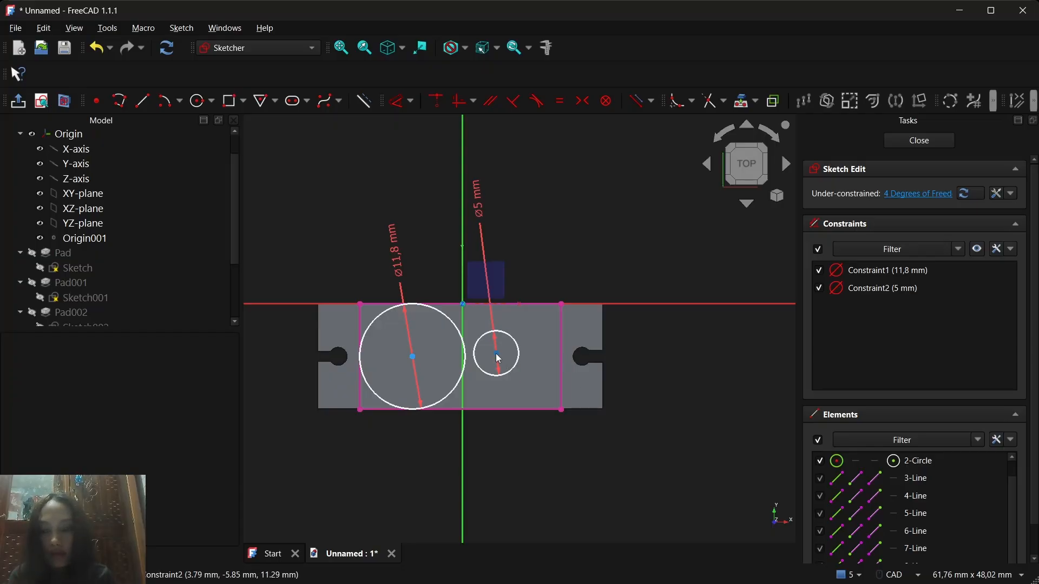
Step: Constrain the 5 mm circle's centre horizontally 5,9 mm from the body's projected positive-X edge
key("d")
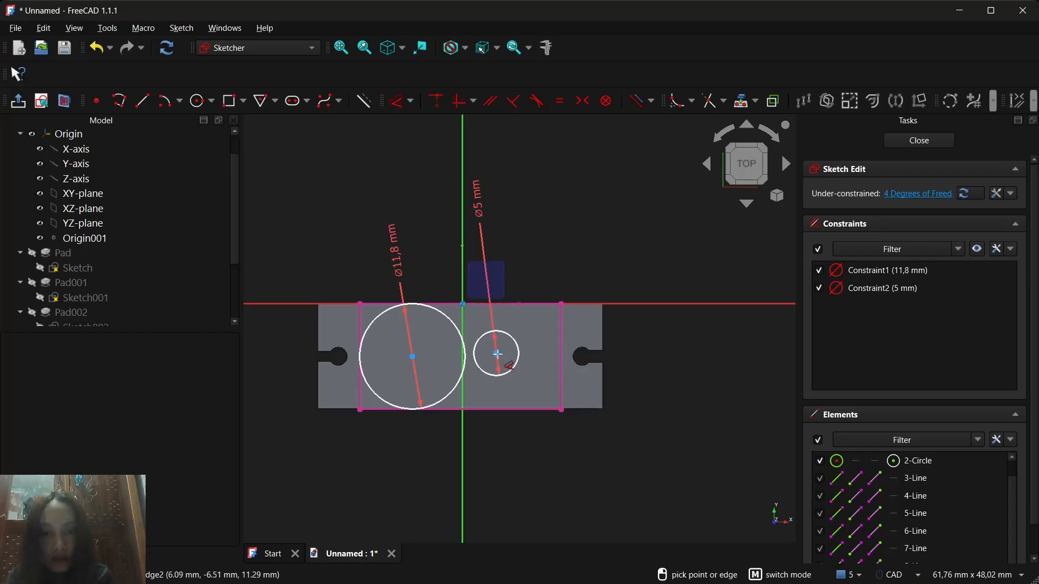
left_click(496, 354)
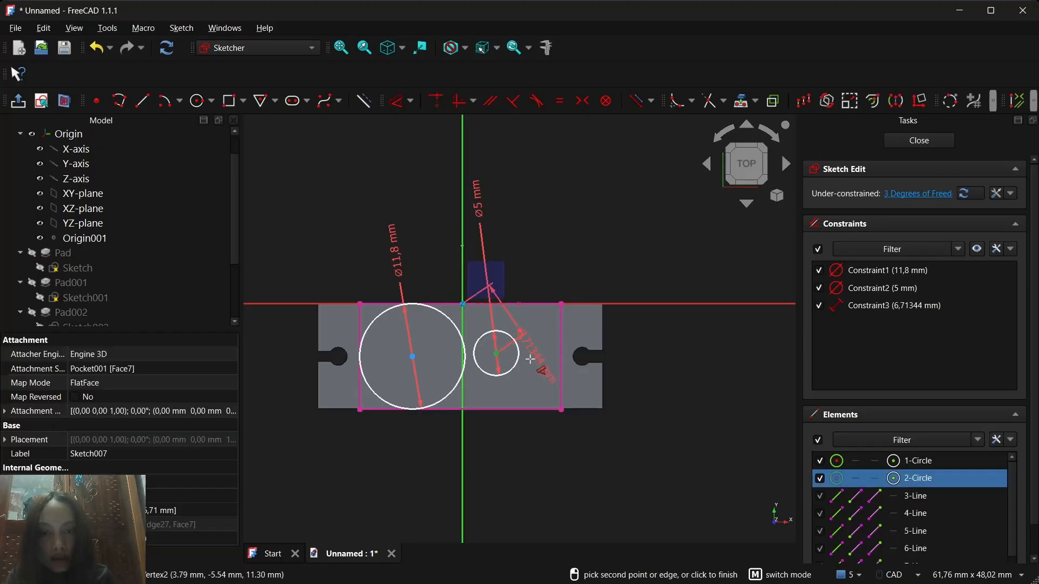
left_click(560, 348)
left_click(567, 239)
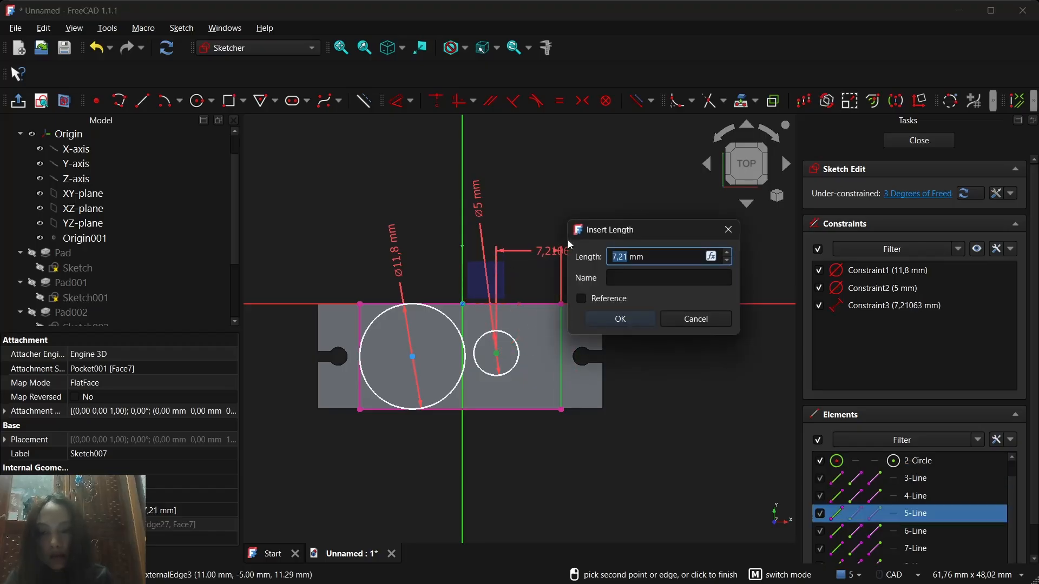
type("5,g")
key("BackSpace")
type("9")
key("Return")
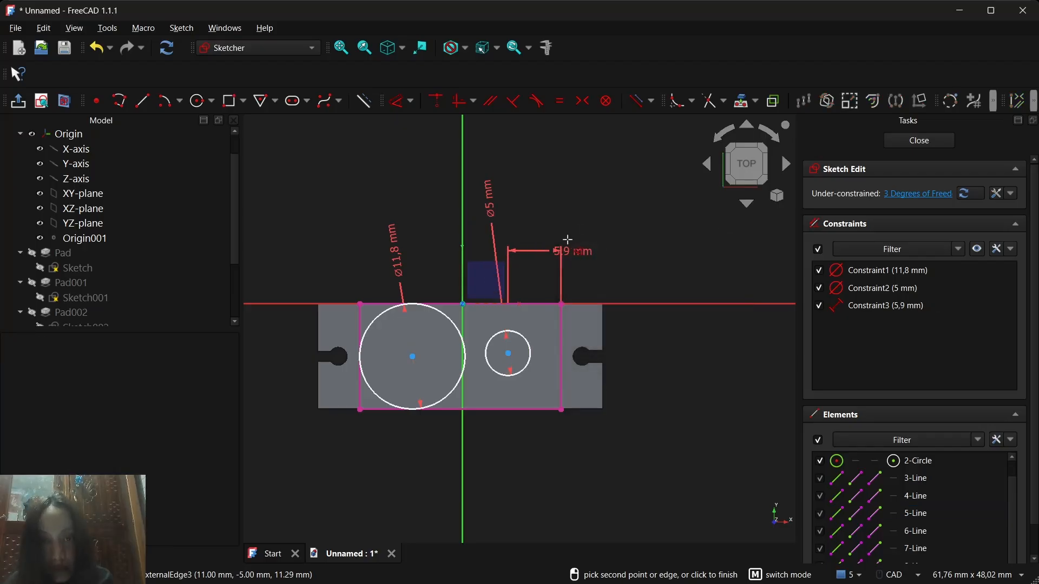
Step: Place the 5 mm circle's centre vertically 5,9 mm from the projected lower long edge with a constraint, and delete that constraint
left_click(508, 354)
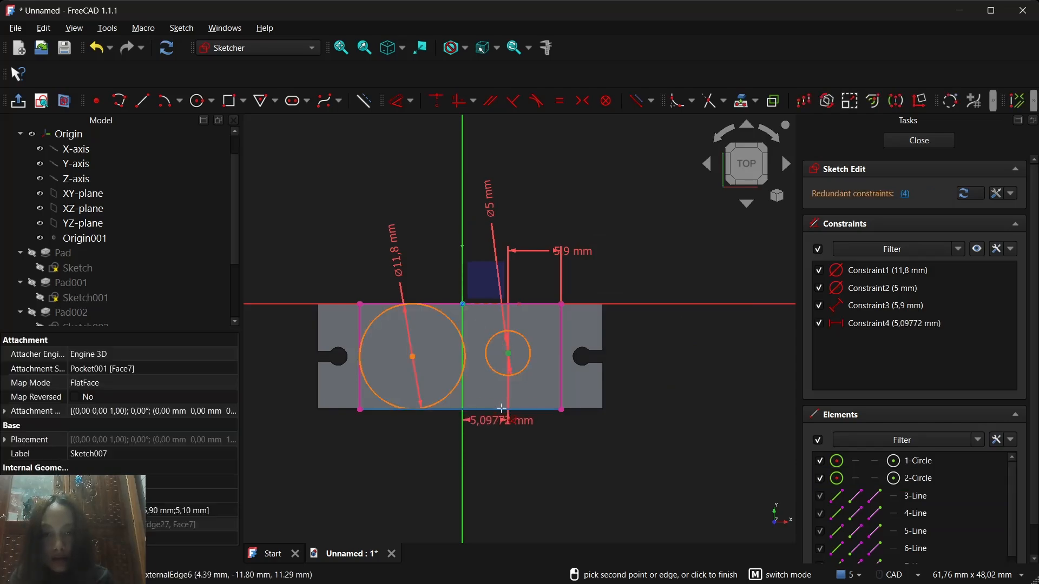
left_click(469, 465)
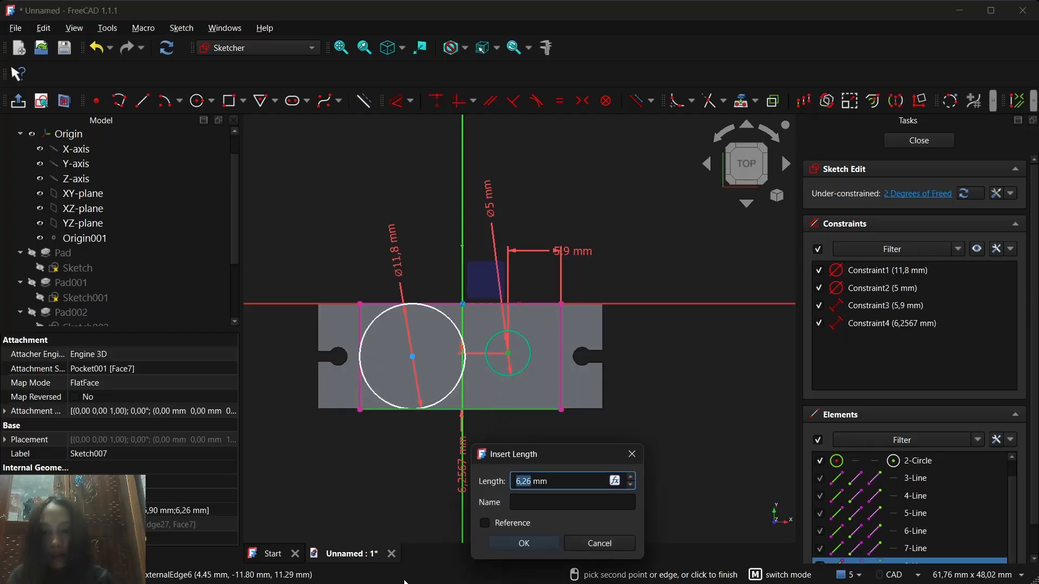
type("5")
key("Return")
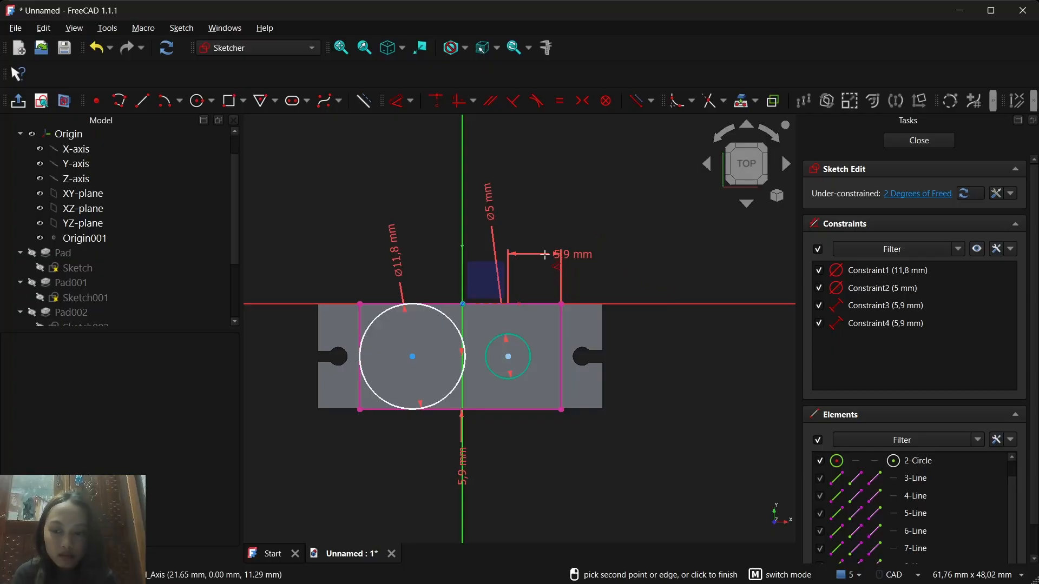
key("Escape")
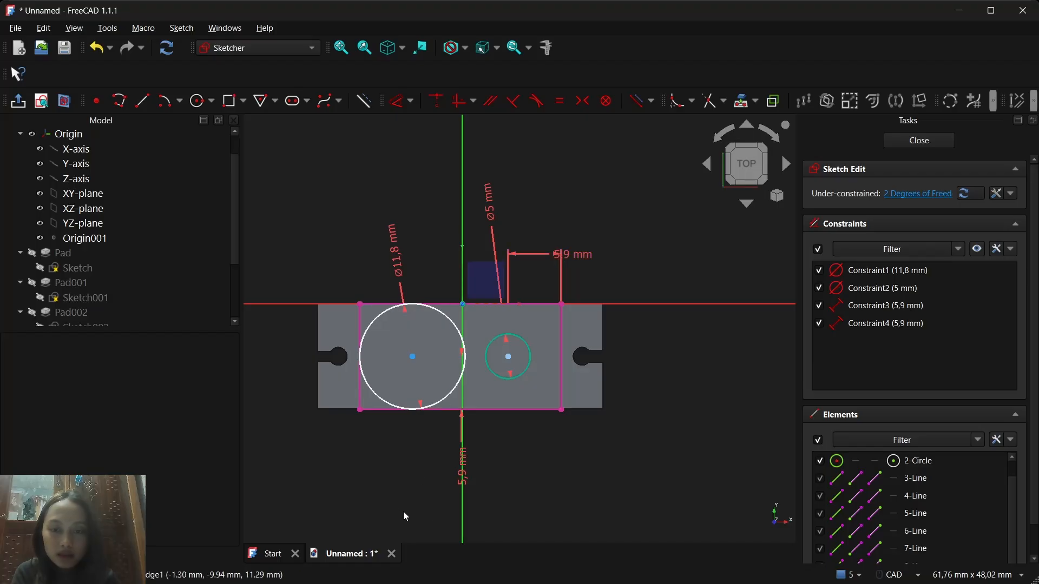
left_click(459, 448)
key("Delete")
Step: Set the 5 mm circle's horizontal distance from the positive-X edge to 10,3 mm, and delete that constraint
left_click(561, 260)
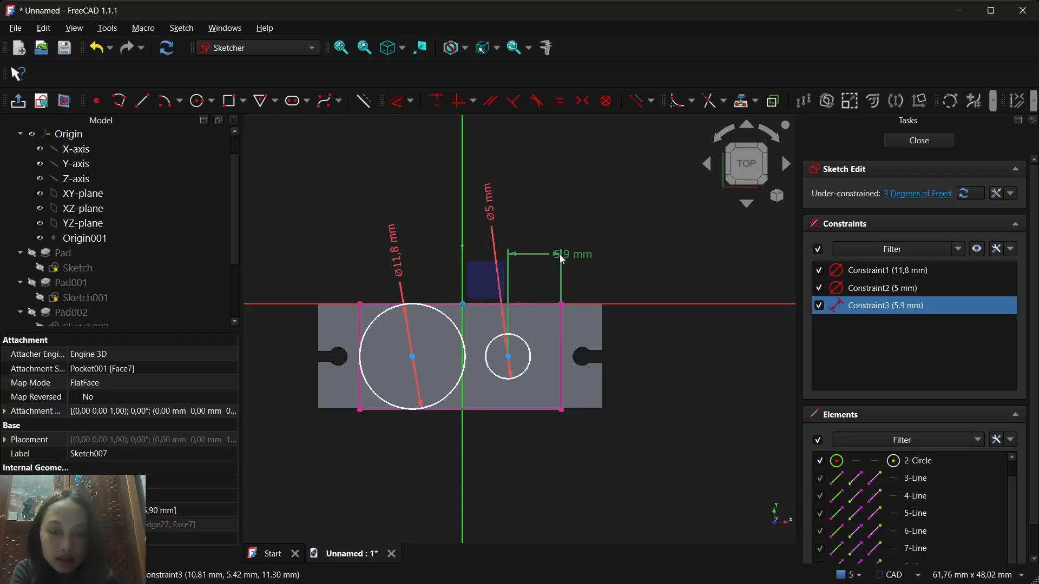
double_click(561, 261)
type("10, mm")
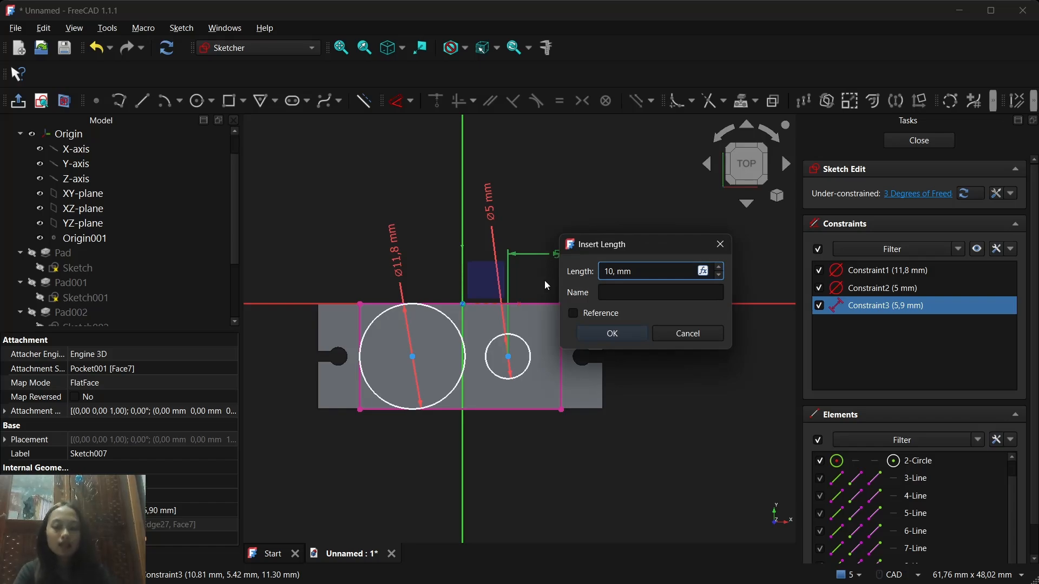
type("3")
key("Return")
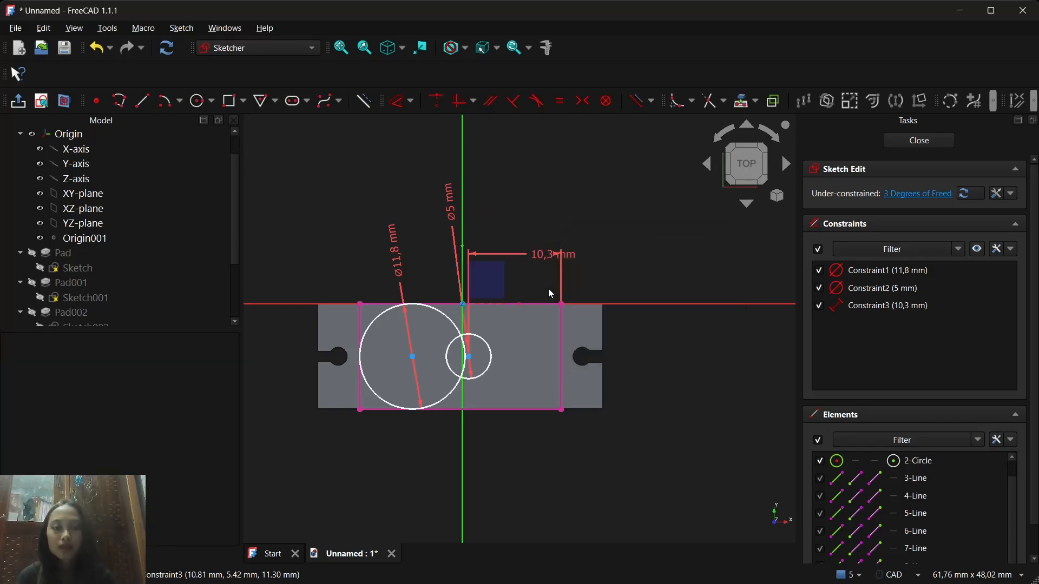
left_click(561, 282)
key("Delete")
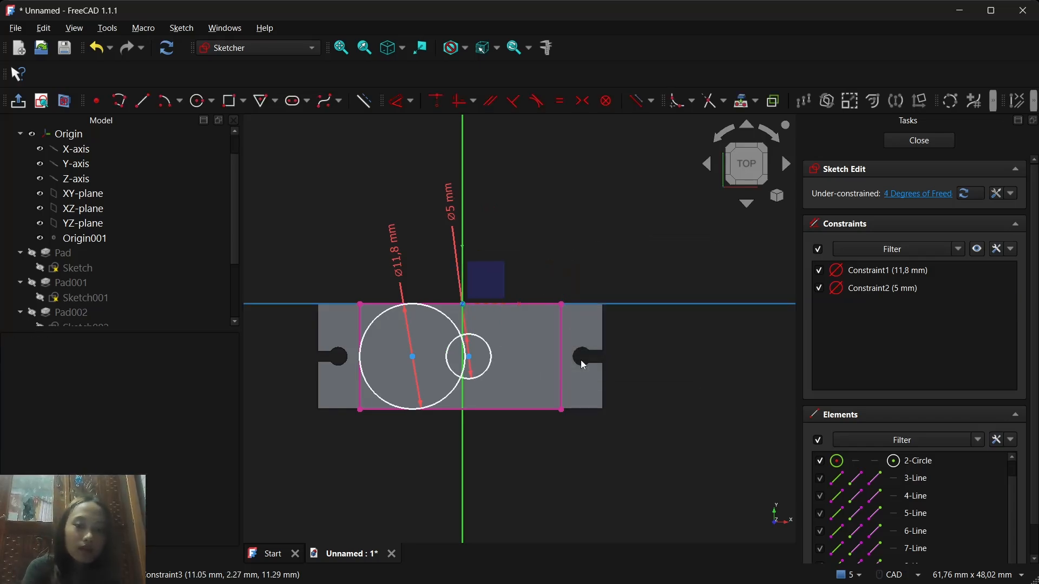
Step: Check the SG90 reference drawing, try to pad the two-circle sketch 10 mm, and reopen Sketch007 under Pad003
left_click(730, 577)
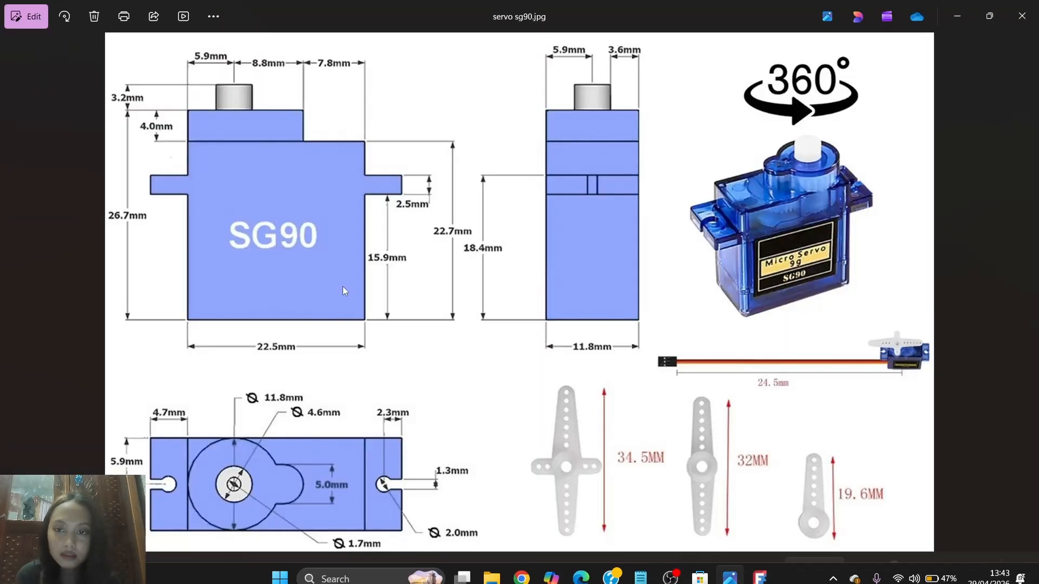
left_click(951, 21)
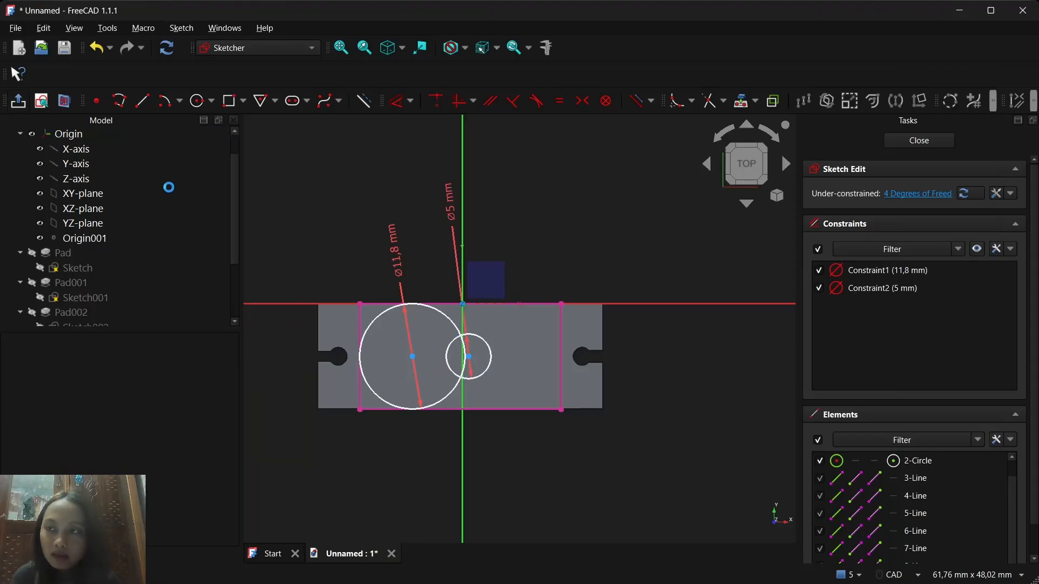
left_click(17, 101)
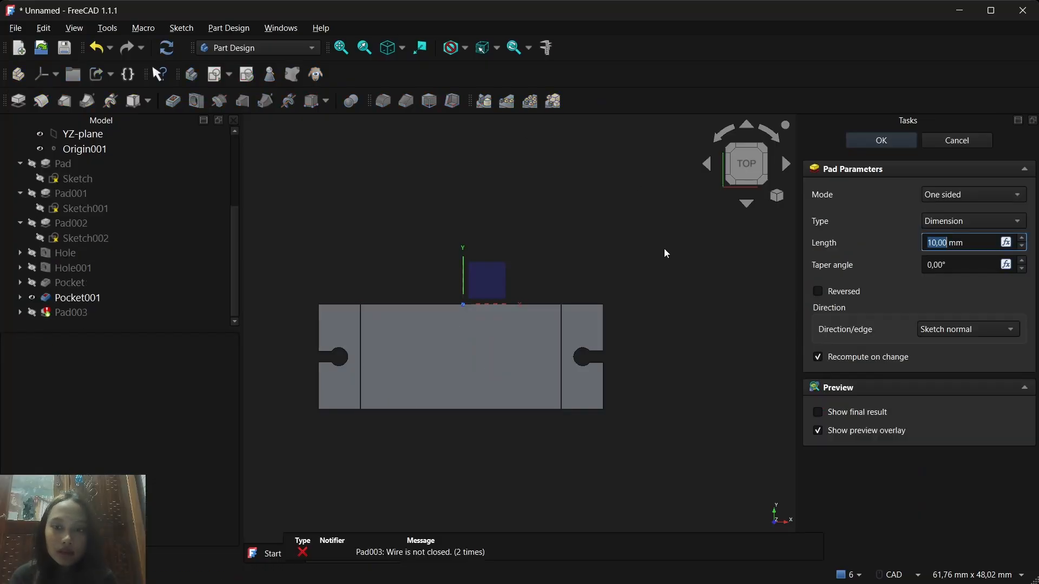
left_click(81, 312)
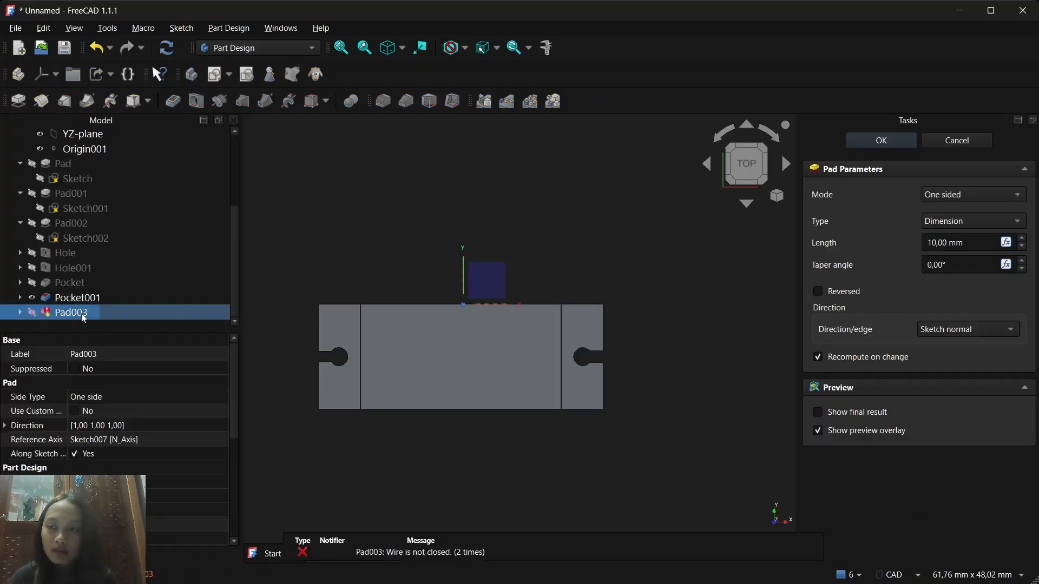
left_click(20, 312)
left_click(113, 313)
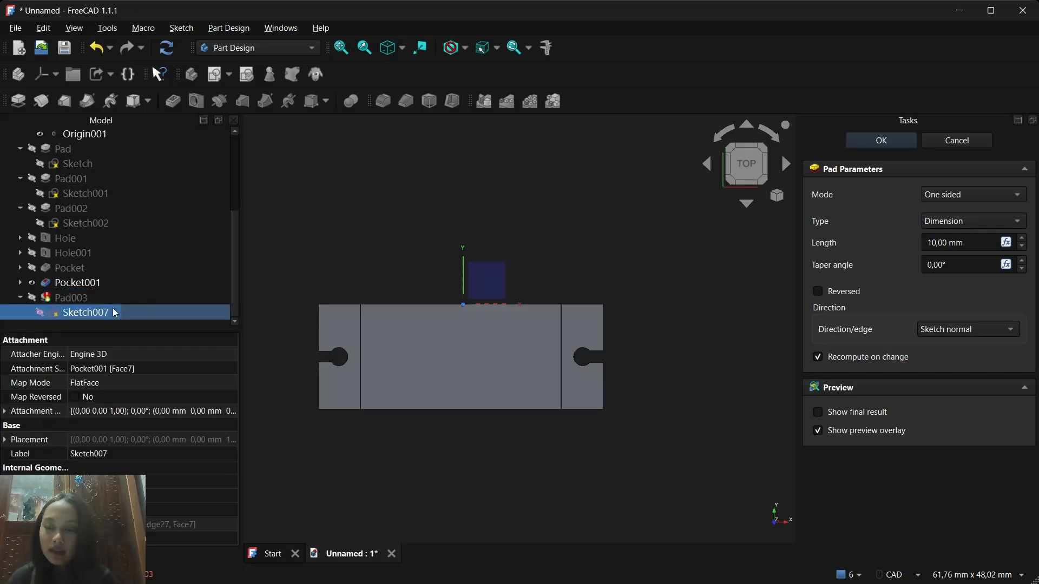
Step: Delete all projected body edges from the circle sketch, close it, and select Sketch007
left_click(562, 381)
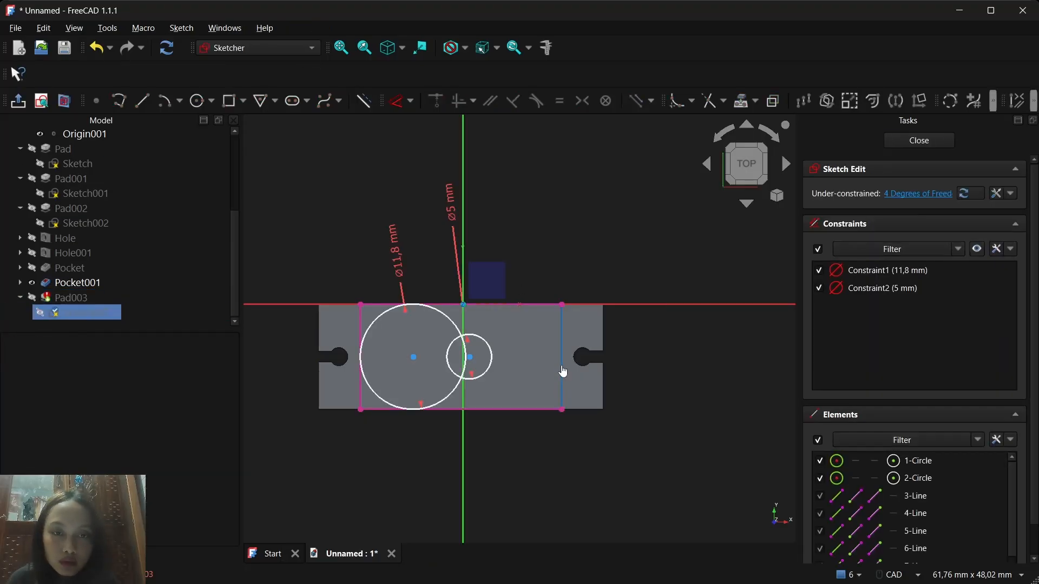
key("Delete")
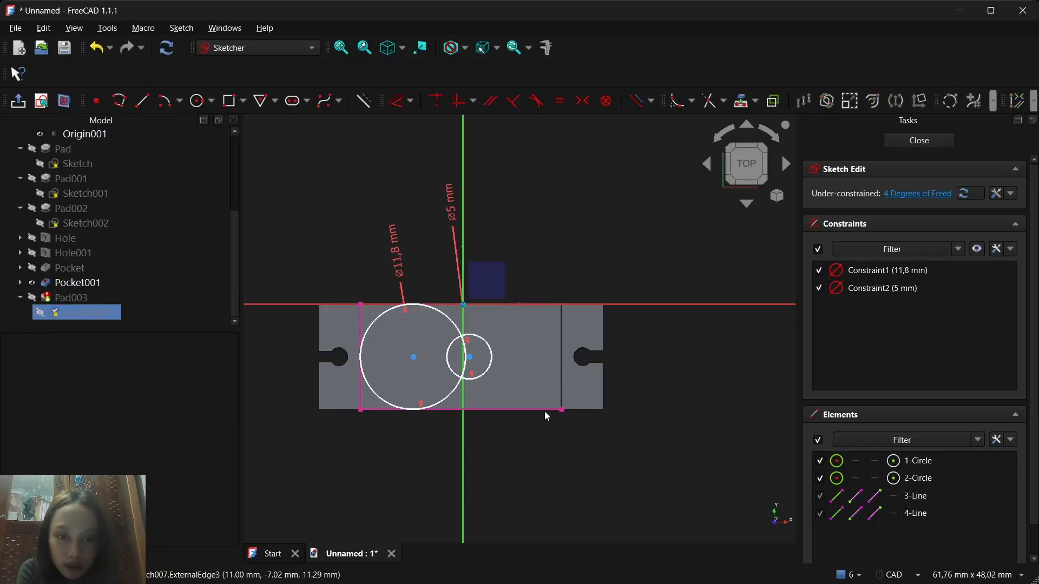
key("Delete")
left_click(361, 378)
key("Delete")
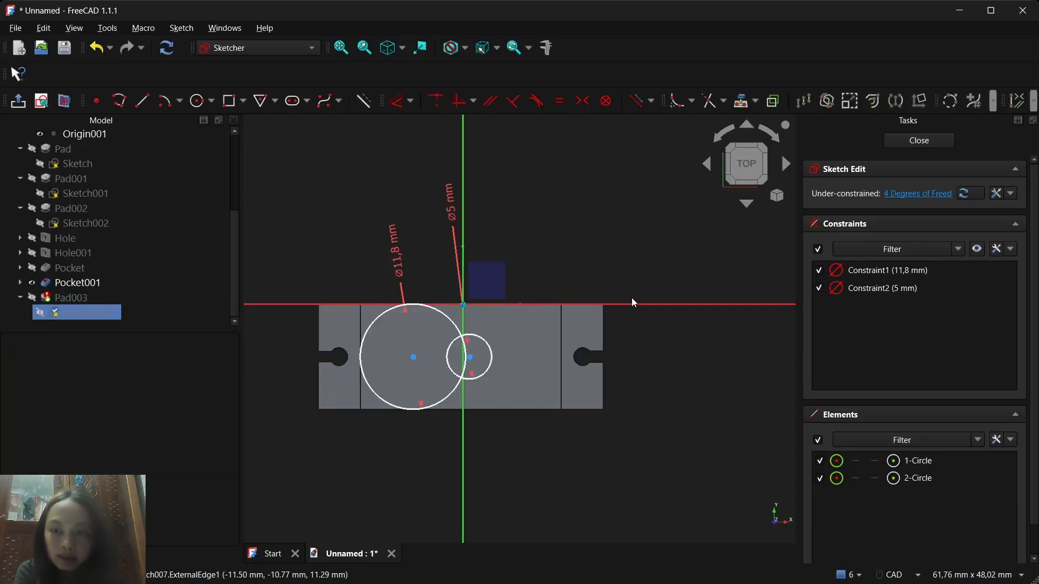
left_click(85, 313)
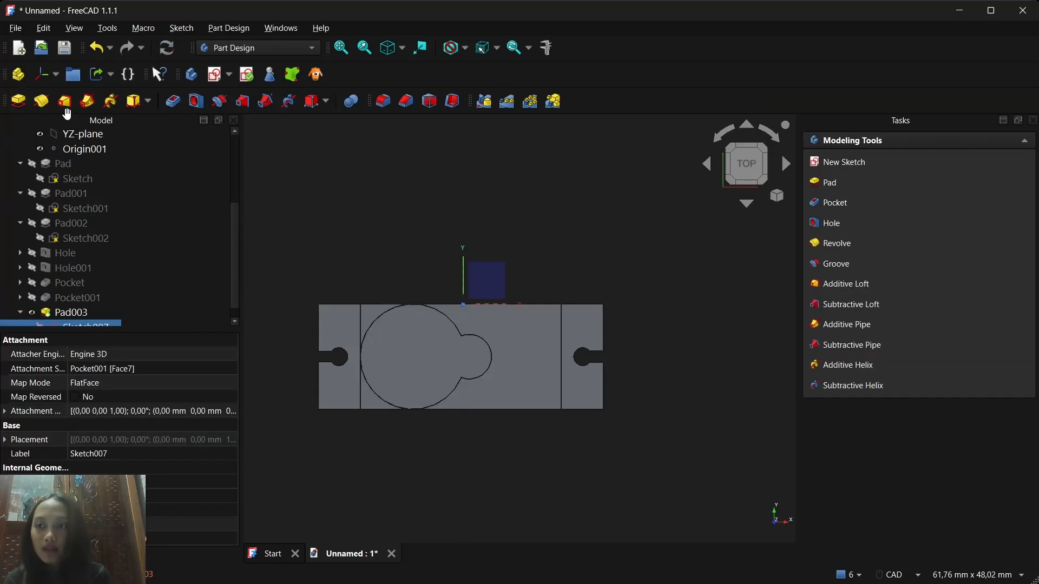
Step: Pad Sketch007 again with a length of 4 mm, checking the height in the front view and the SG90 reference drawing
left_click(18, 101)
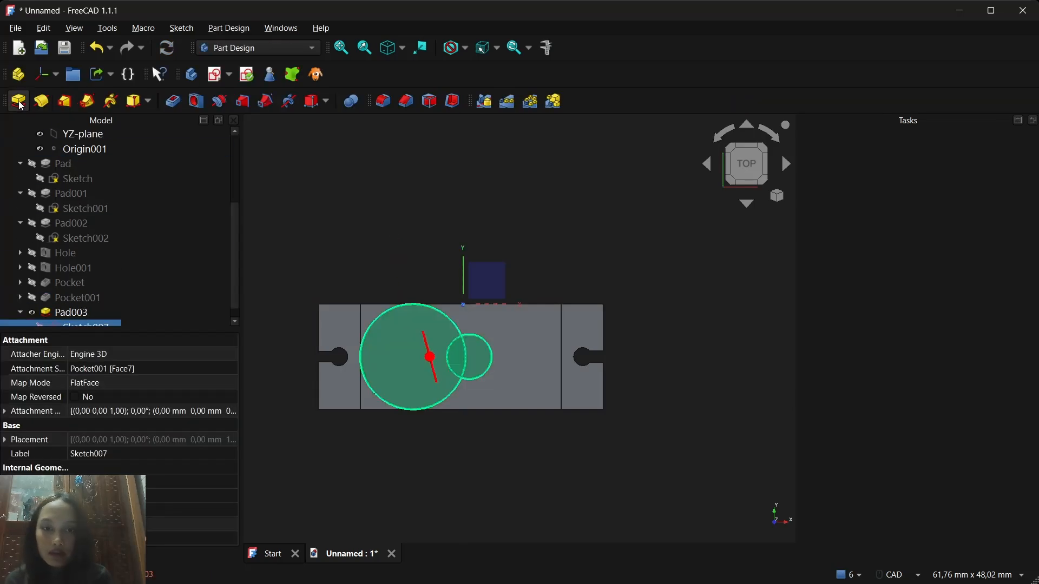
left_click(748, 184)
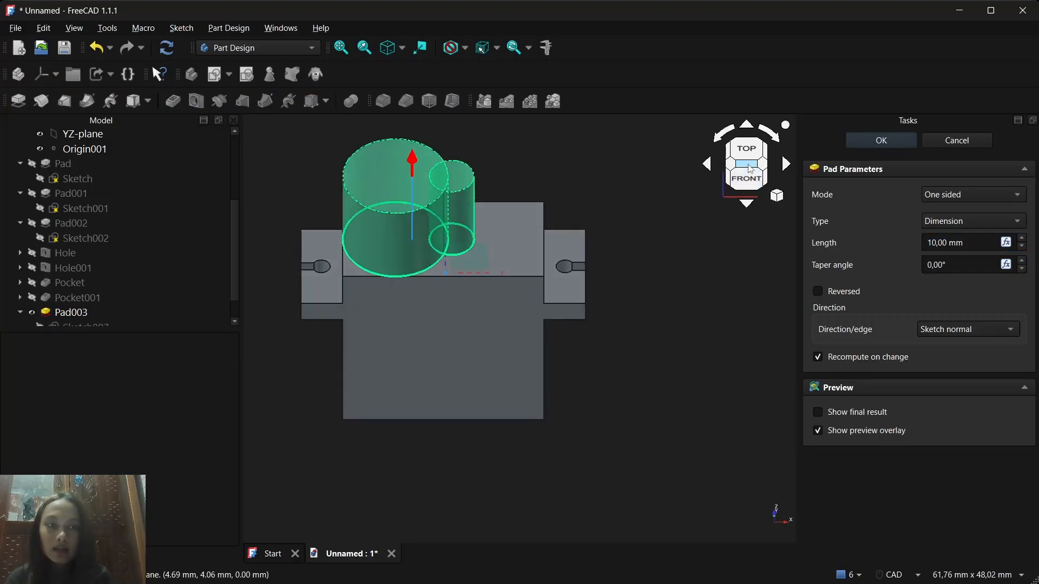
left_click(747, 178)
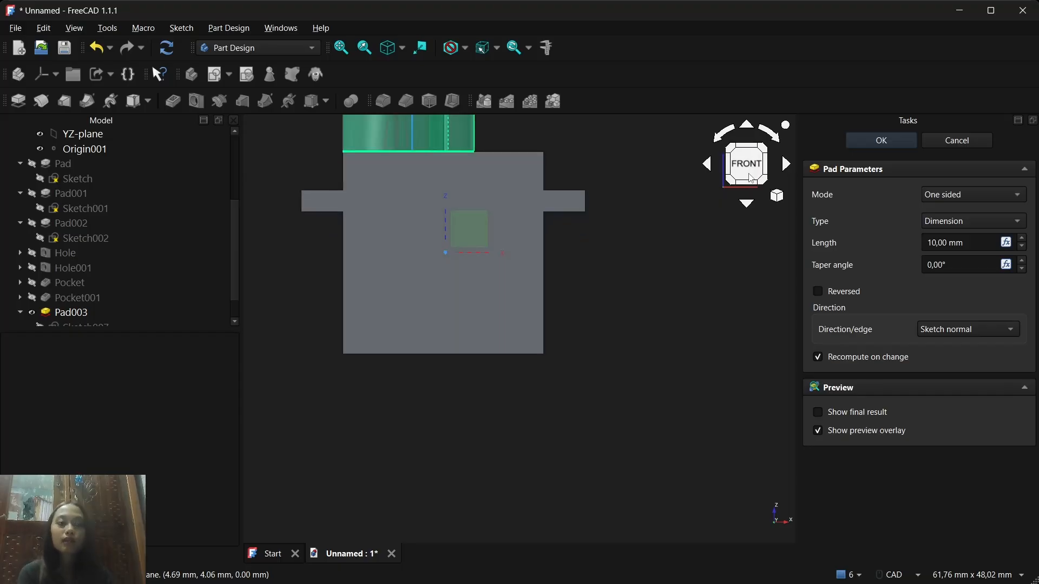
scroll(609, 238, "down", 4)
scroll(601, 136, "up", 4)
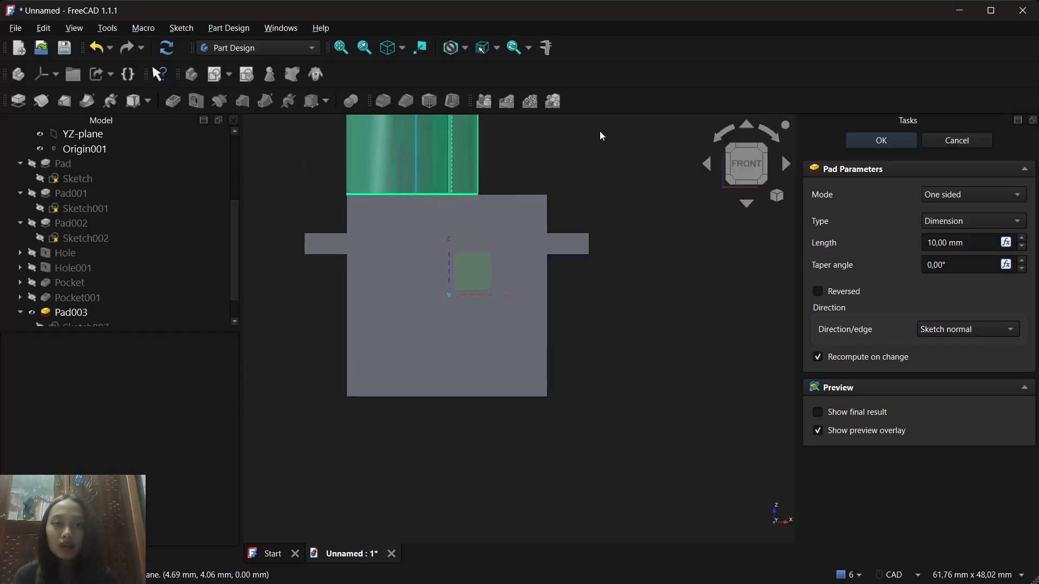
scroll(562, 190, "down", 4)
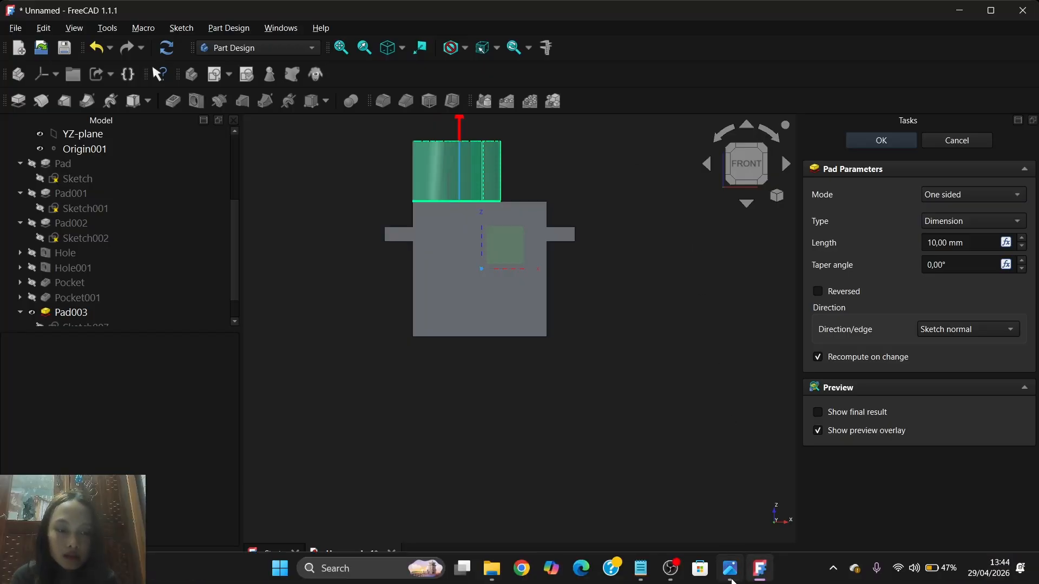
left_click(730, 568)
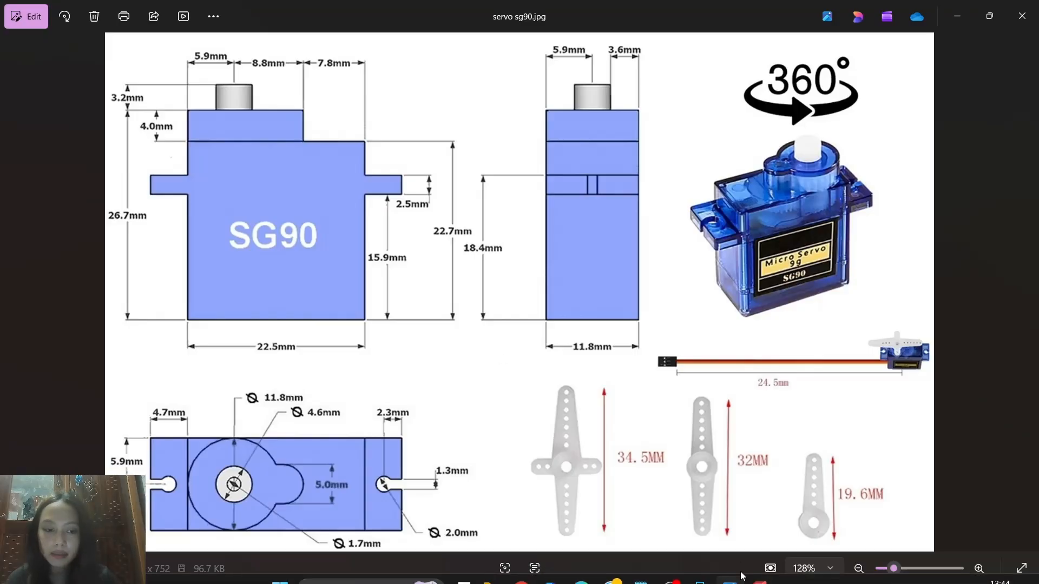
left_click(760, 568)
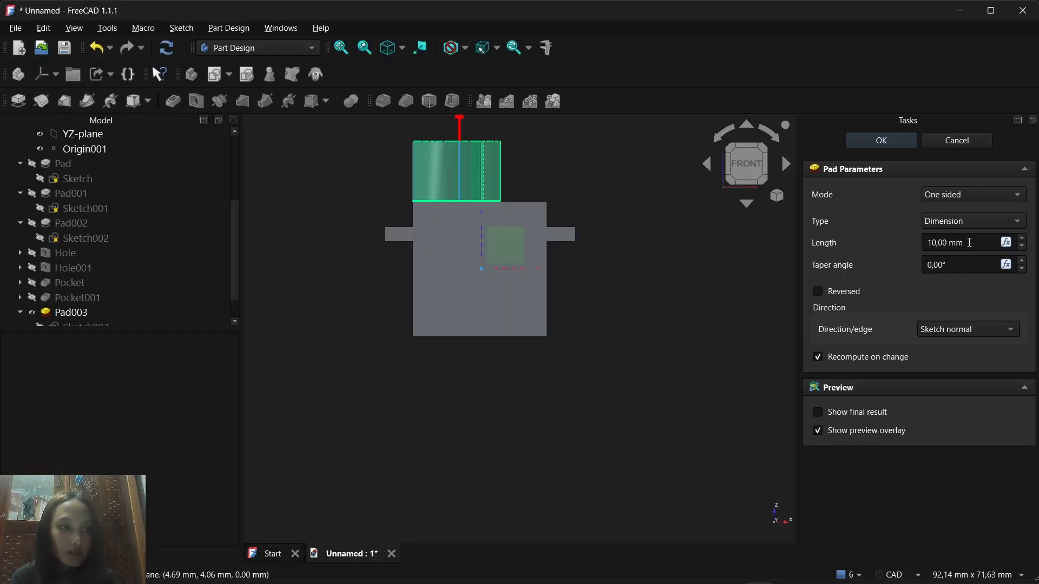
double_click(973, 242)
left_click(947, 242)
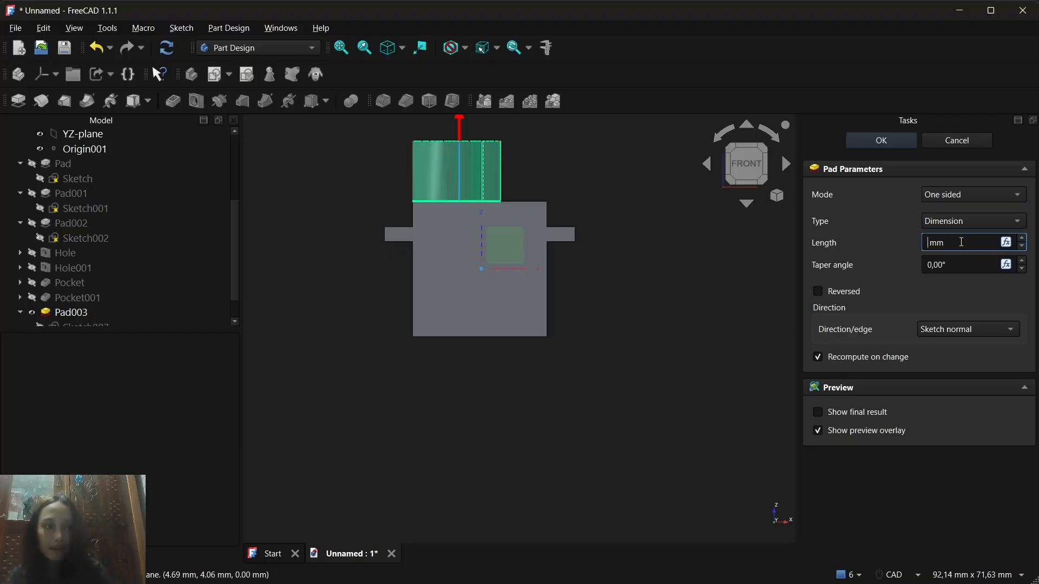
type("4")
key("Return")
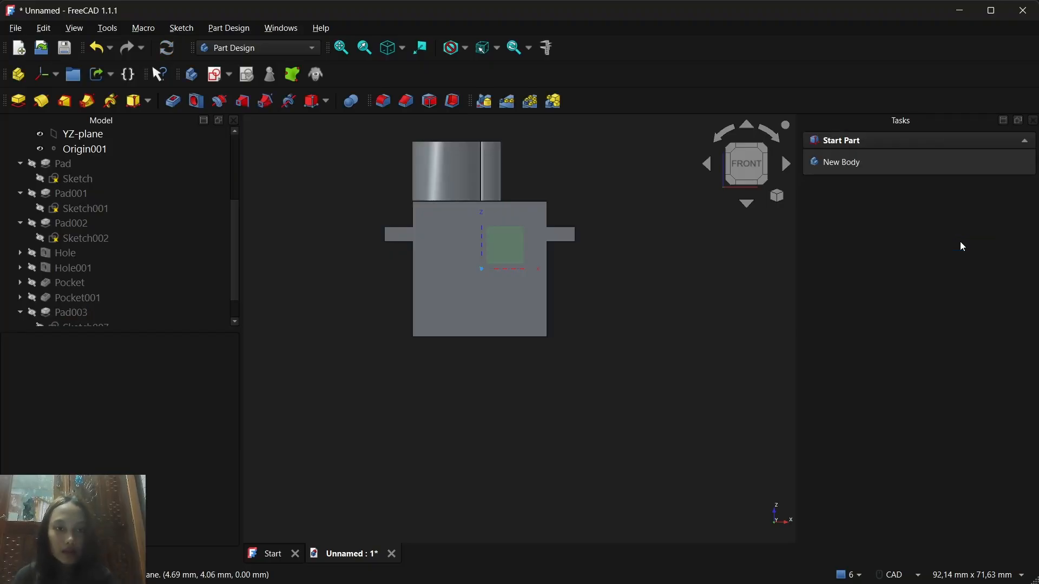
Step: Examine Pad003, Pad004 and the Sketch007 used by Pad004 to find which pad gives the gear housing its height
scroll(73, 301, "down", 1)
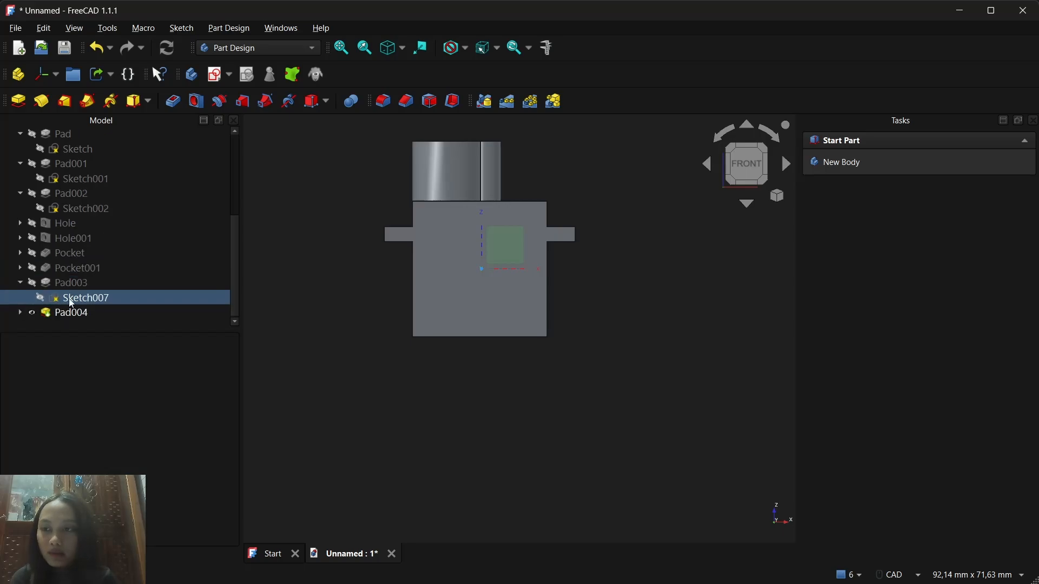
left_click(81, 297)
left_click(90, 283)
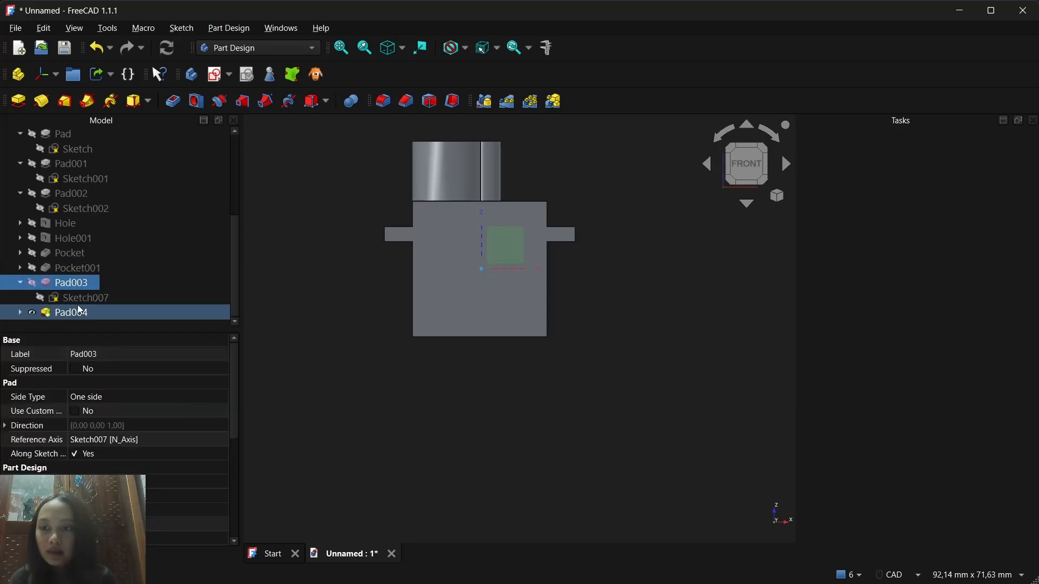
left_click(80, 311)
left_click(98, 284)
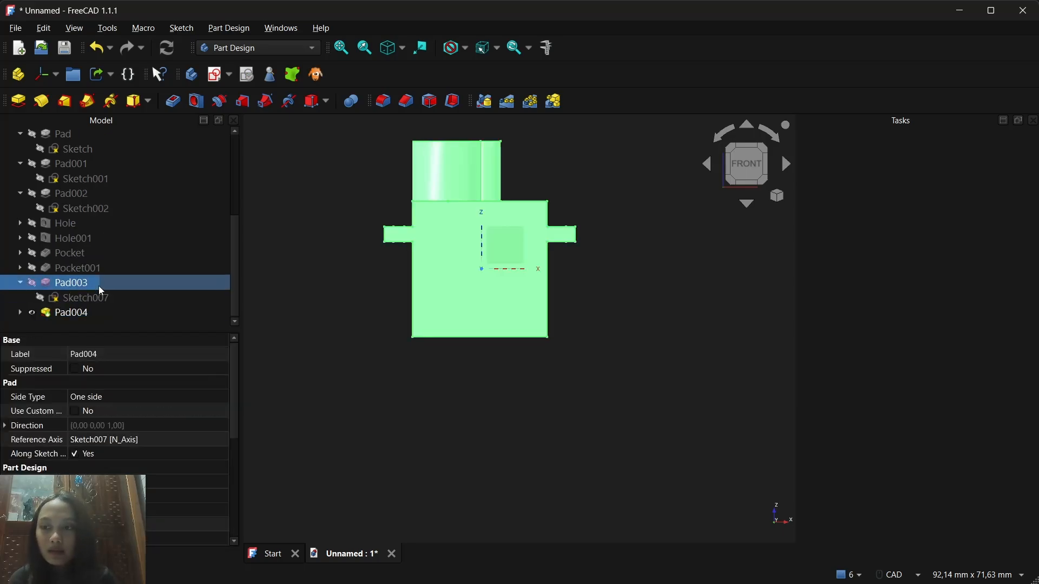
left_click(431, 184)
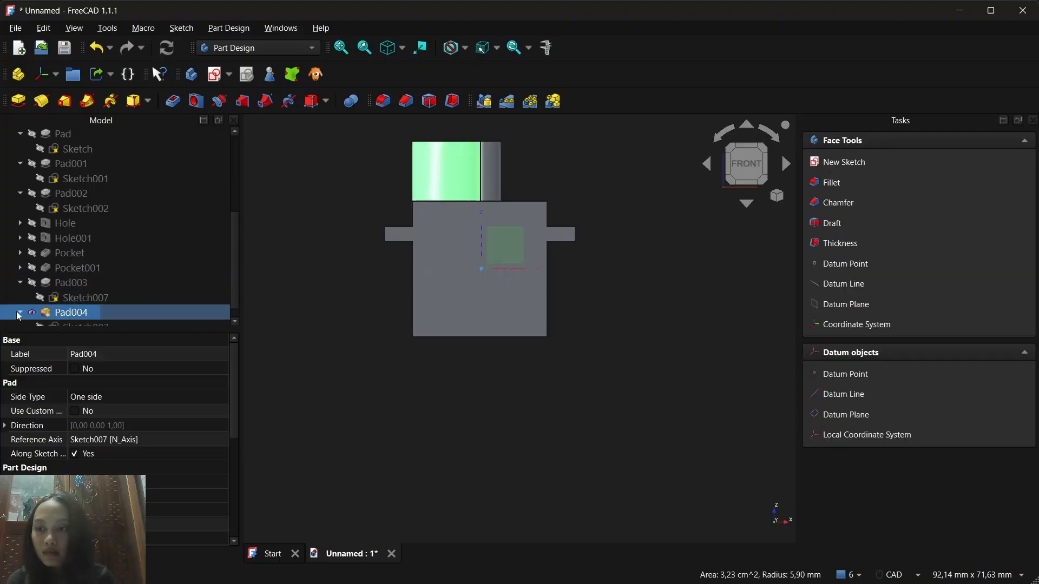
double_click(55, 323)
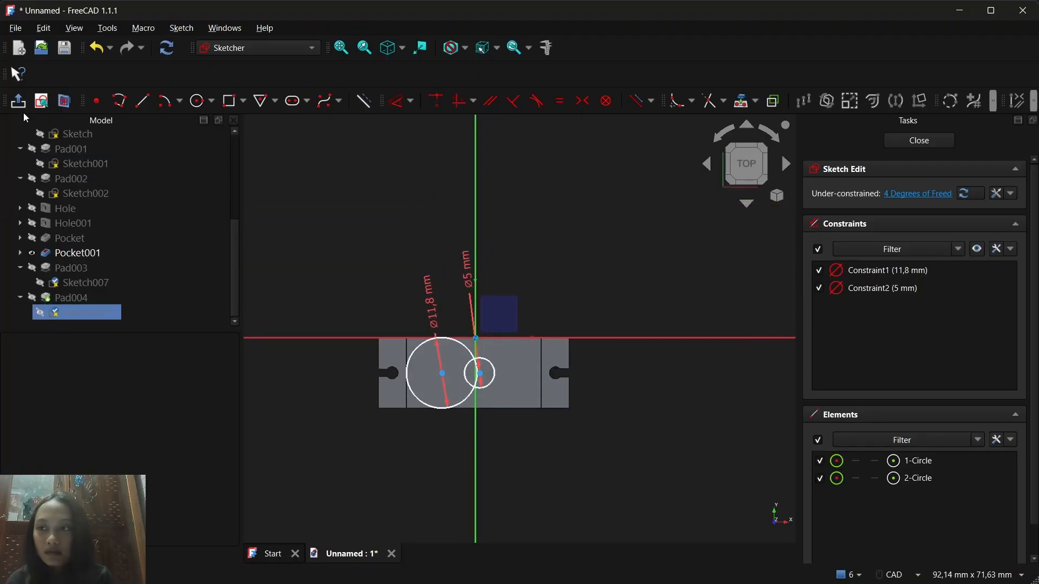
key("Escape")
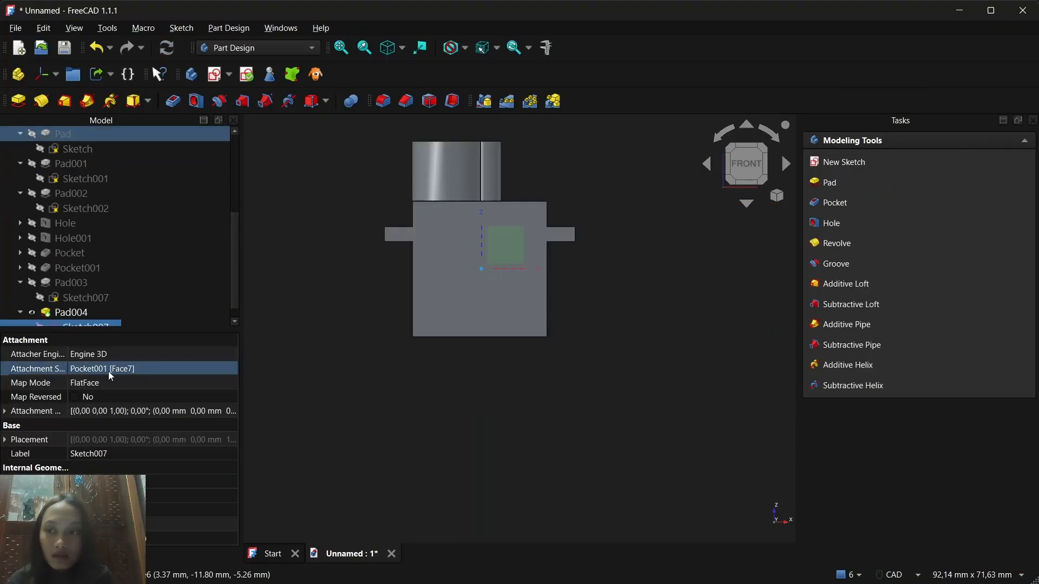
Step: Check the parameters of the duplicate pad Pad004, cancel them, and delete Pad004
double_click(82, 301)
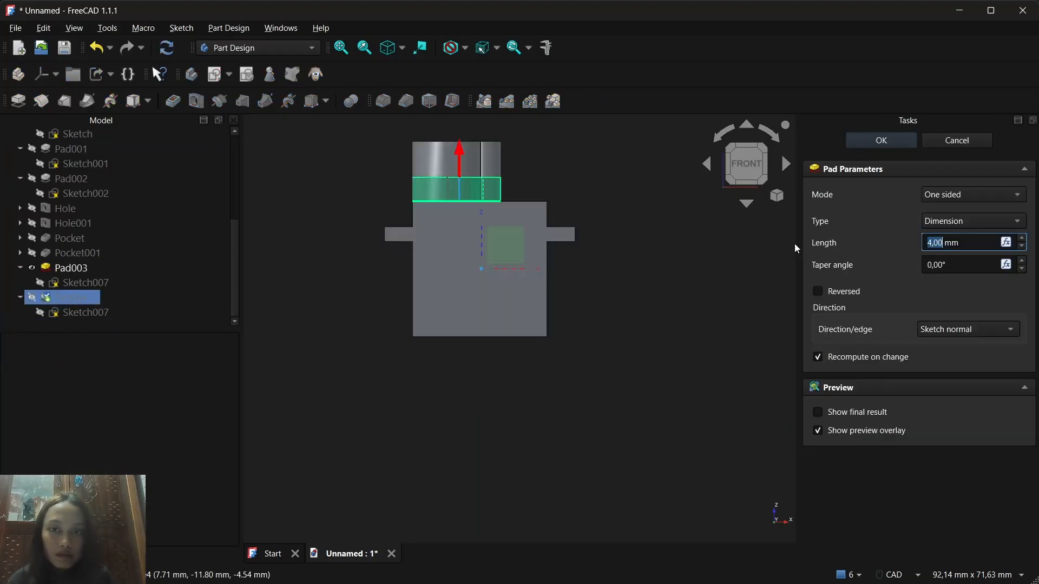
left_click(471, 164)
key("Escape")
scroll(472, 177, "up", 2)
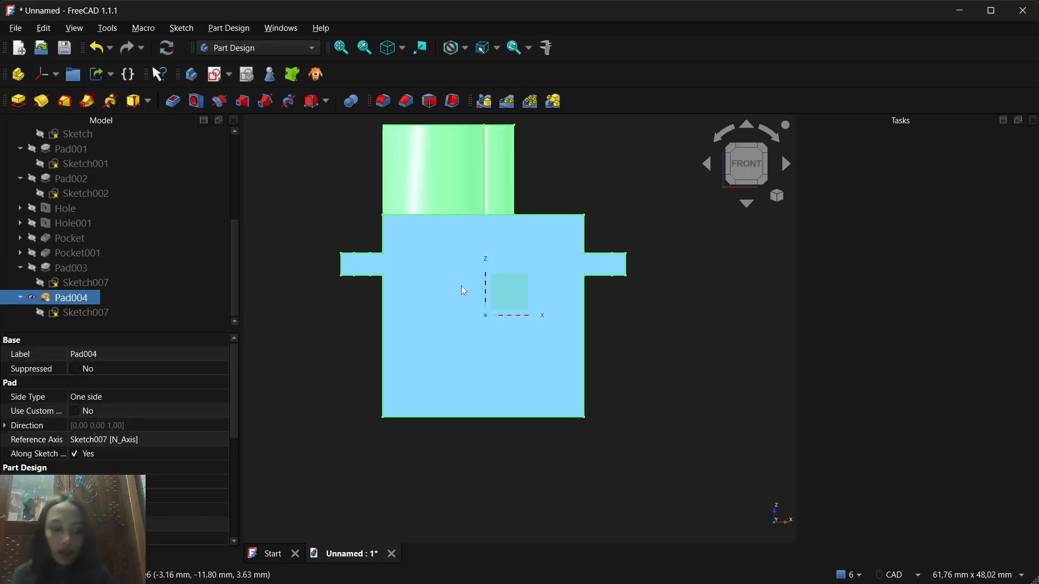
key("Delete")
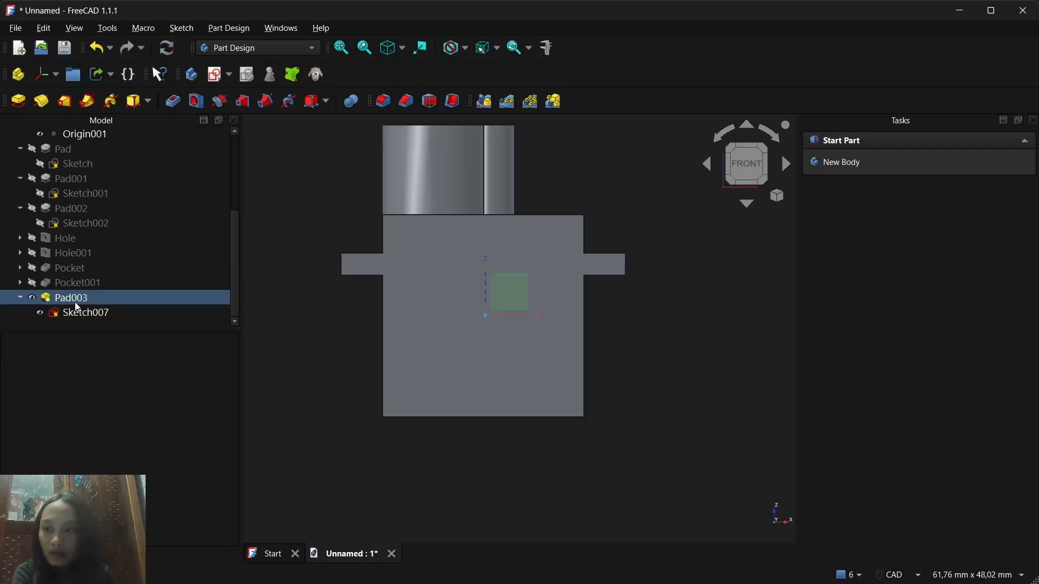
Step: Review the two housing circles of Sketch007 under Pad003 from the top and front, and leave the sketch
double_click(87, 310)
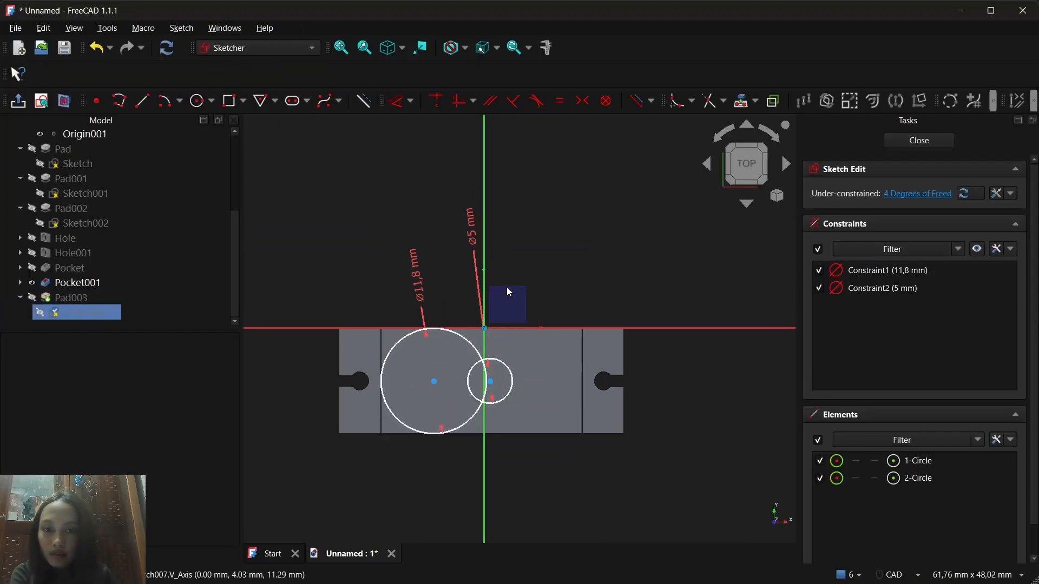
scroll(676, 432, "down", 2)
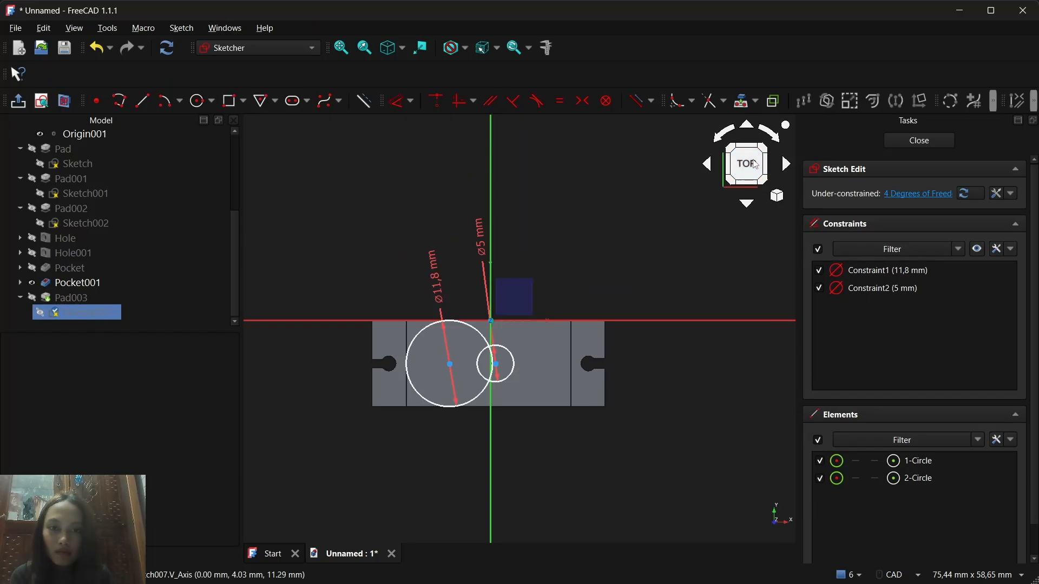
left_click(755, 185)
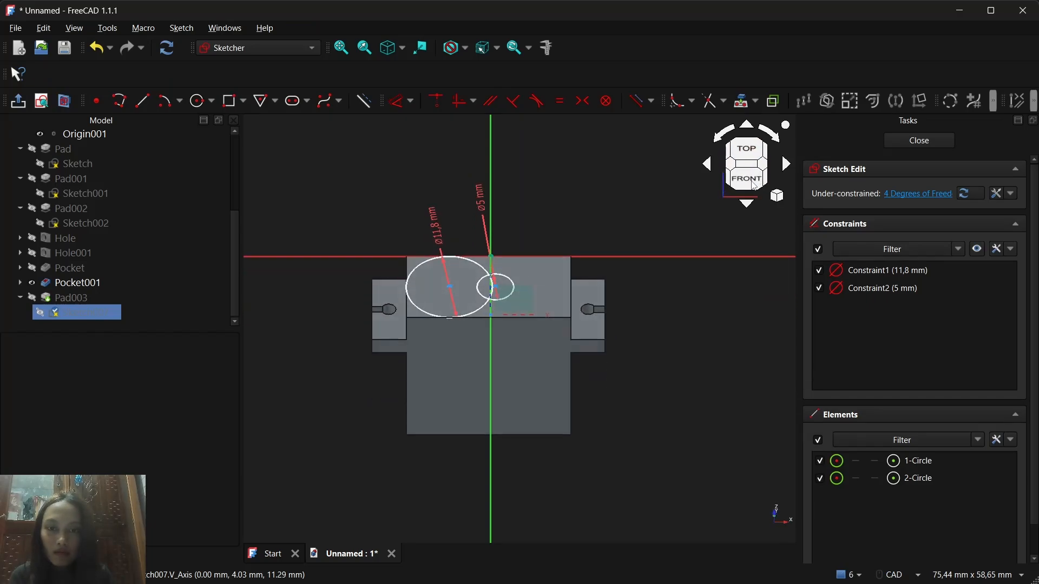
left_click(22, 99)
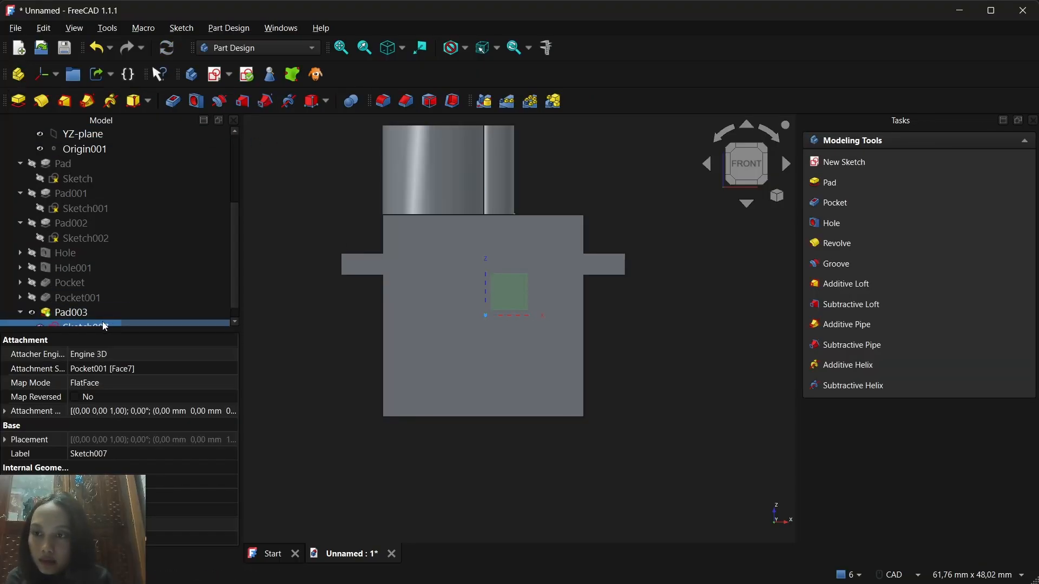
Step: Set the length of Pad003 to 4 mm
scroll(121, 294, "down", 1)
left_click(109, 294)
double_click(111, 298)
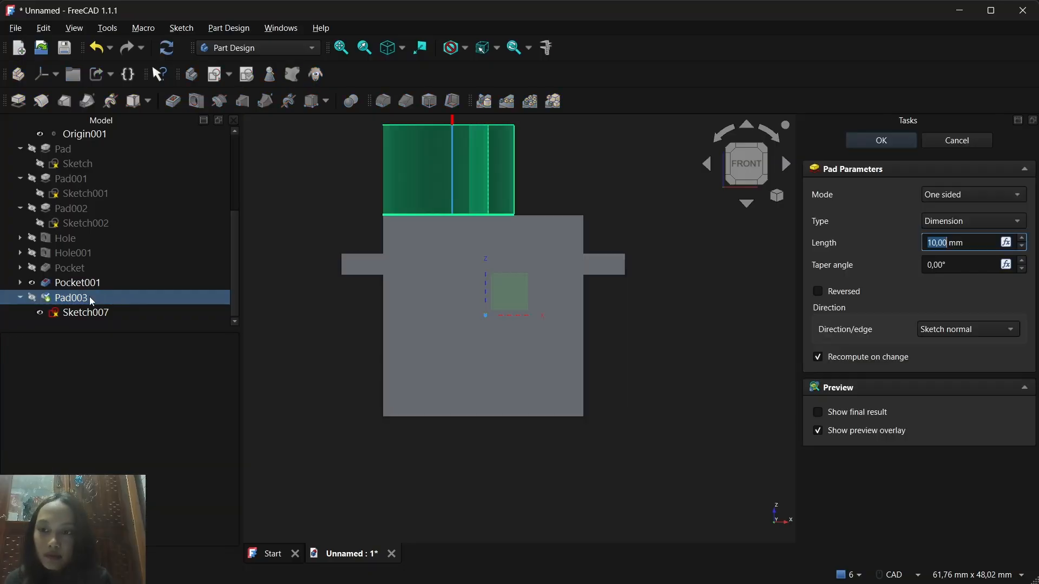
key("BackSpace")
key("Return")
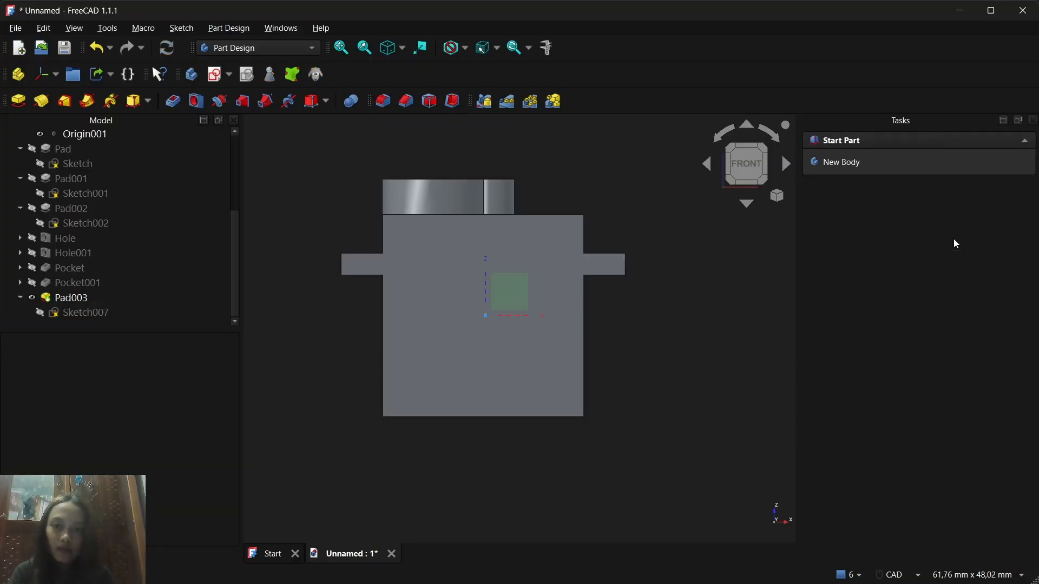
Step: Check the output shaft dimensions in the SG90 reference drawing and start a new sketch on the gear housing's top face
left_click(755, 149)
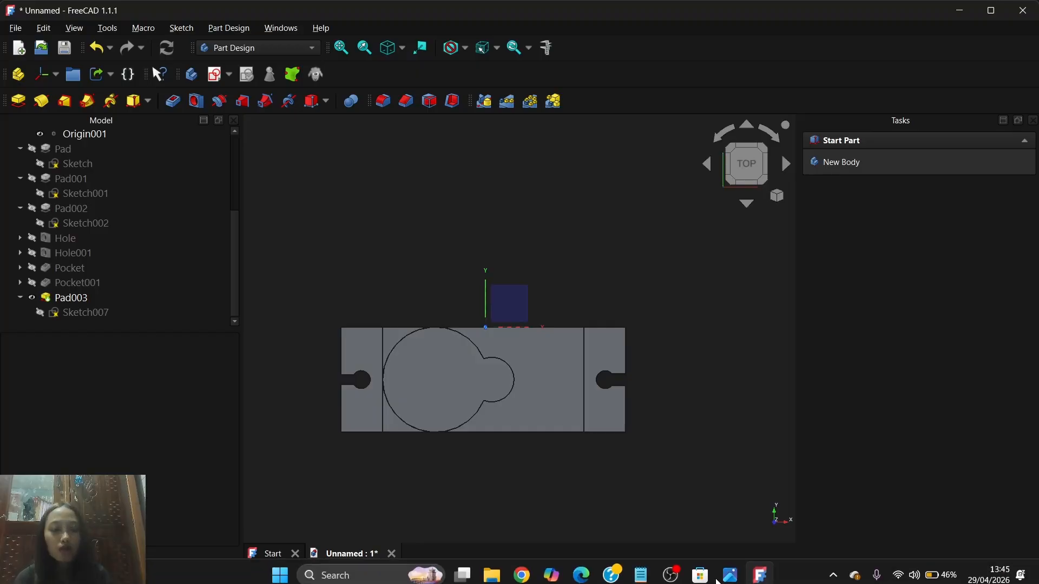
left_click(721, 567)
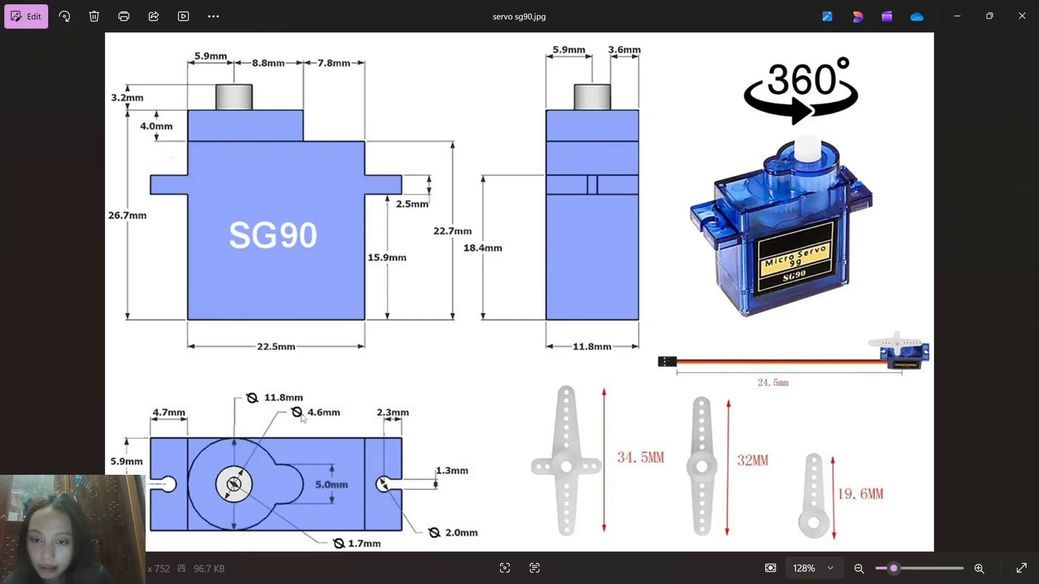
left_click(957, 16)
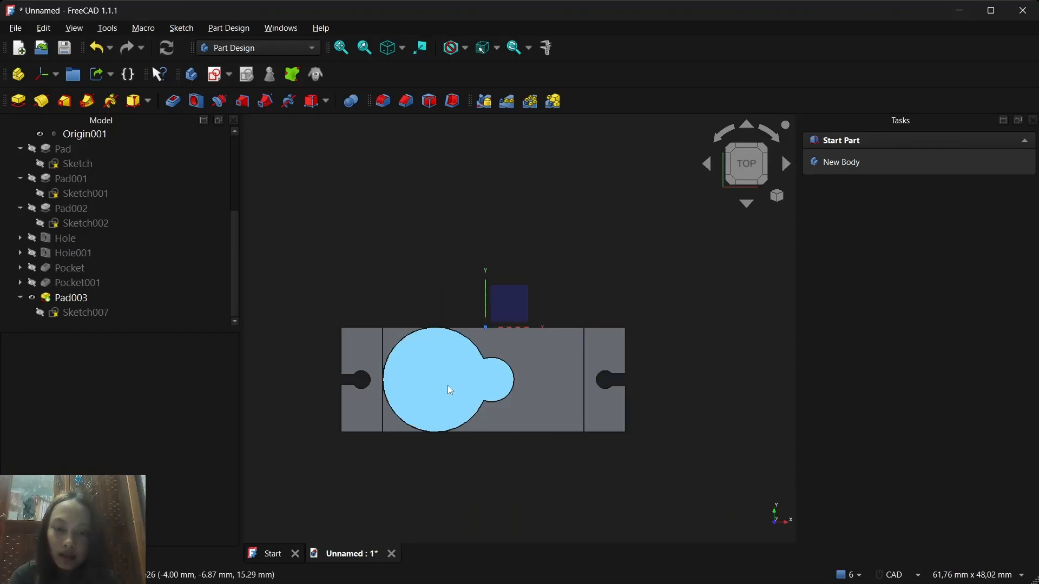
left_click(473, 363)
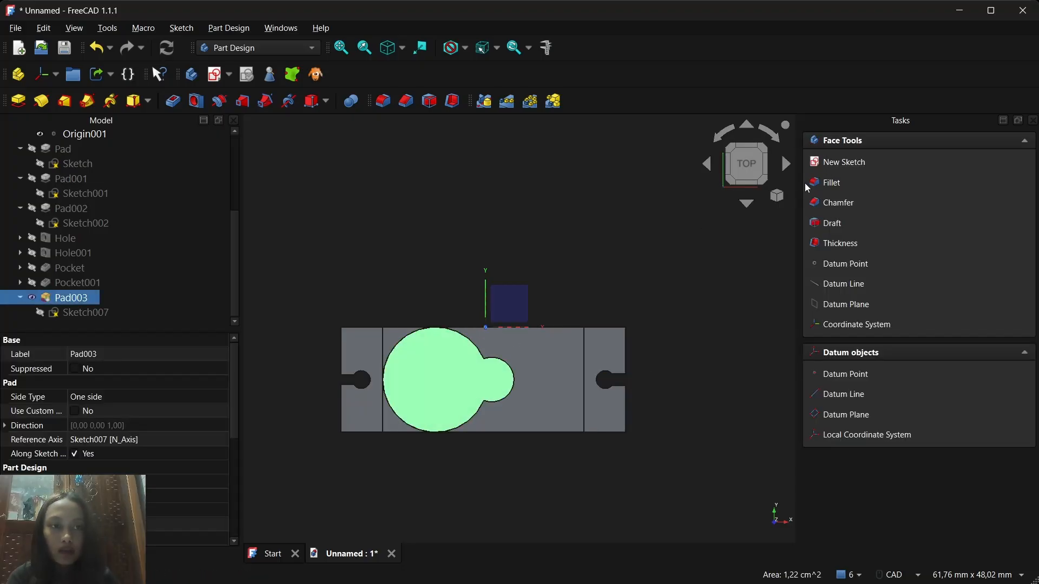
left_click(848, 161)
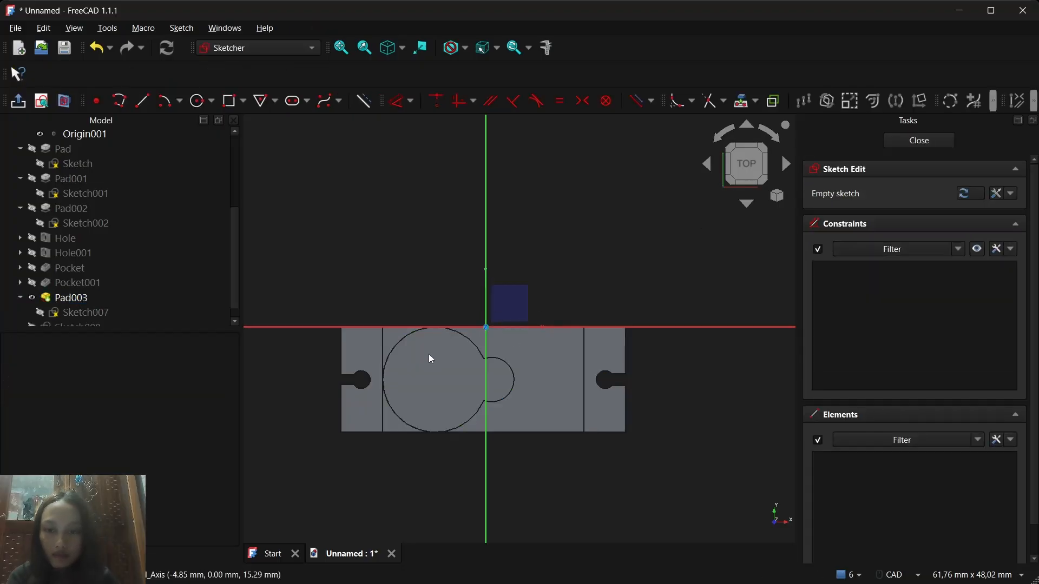
right_click(428, 355)
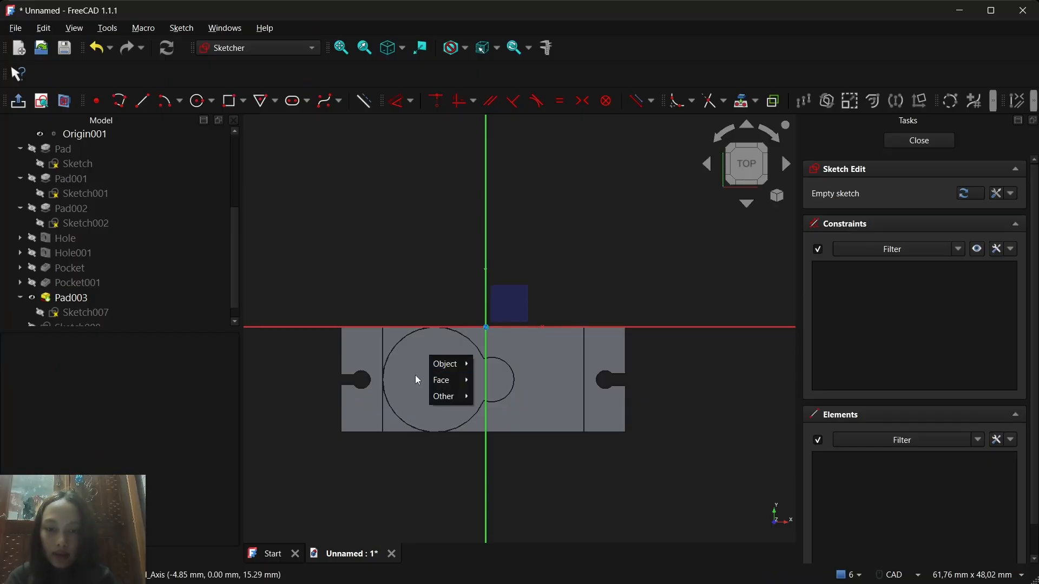
left_click(427, 368)
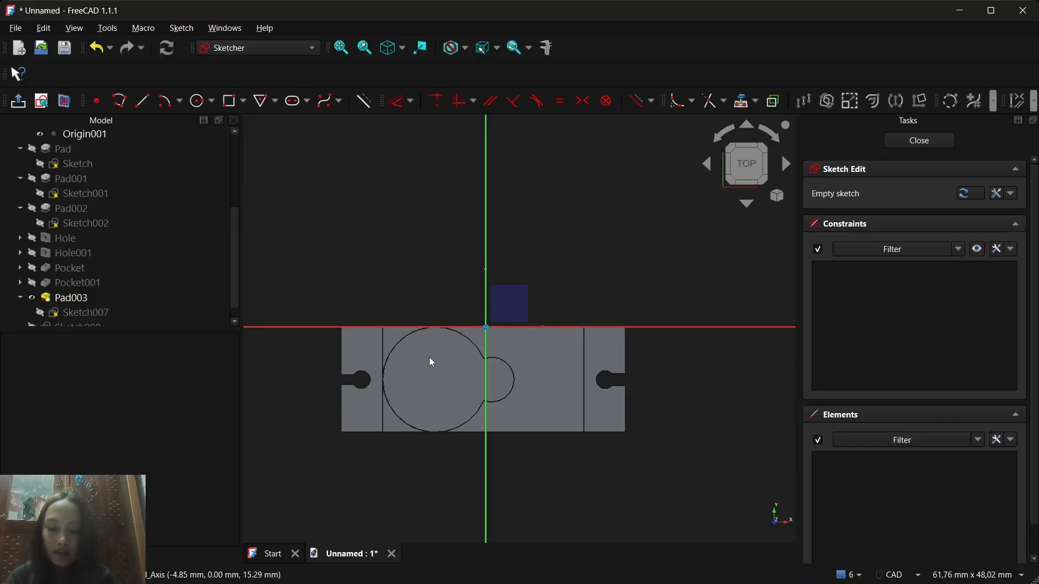
Step: Draw a circle 4,6 mm in diameter inside the large round area of the gear housing
left_click(197, 106)
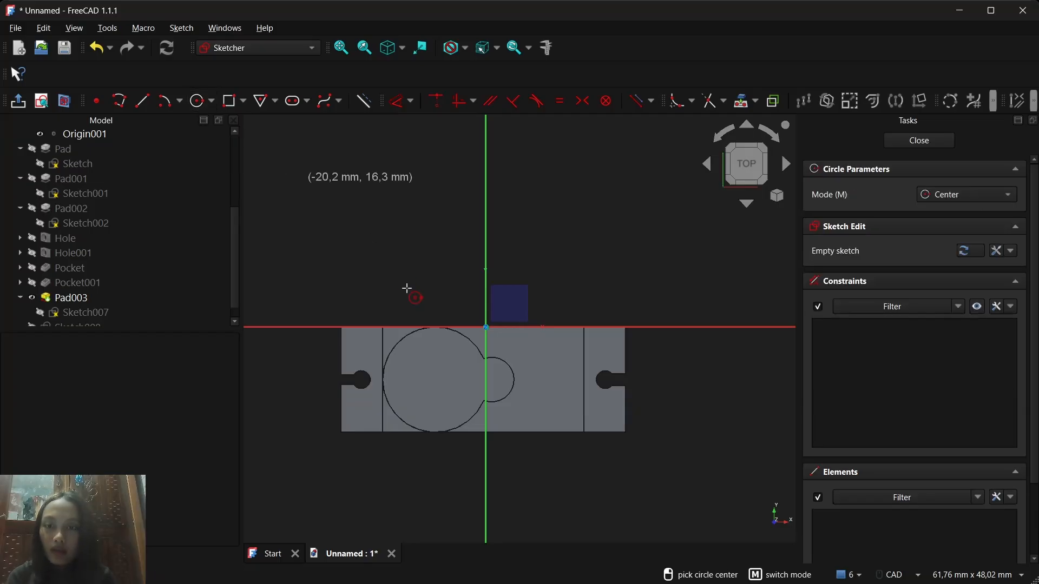
left_click(421, 362)
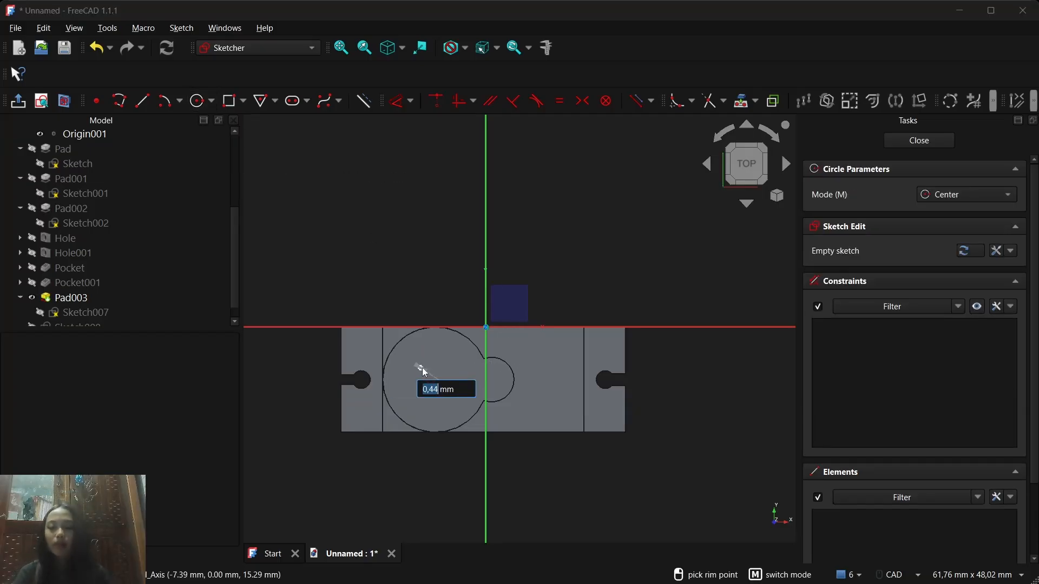
key("alt+Tab")
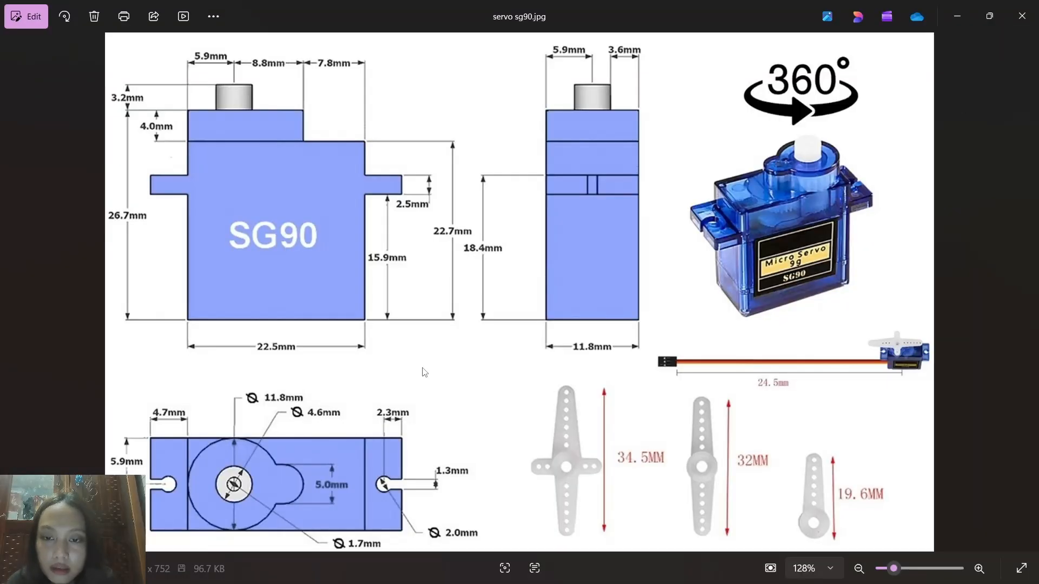
key("alt+Tab")
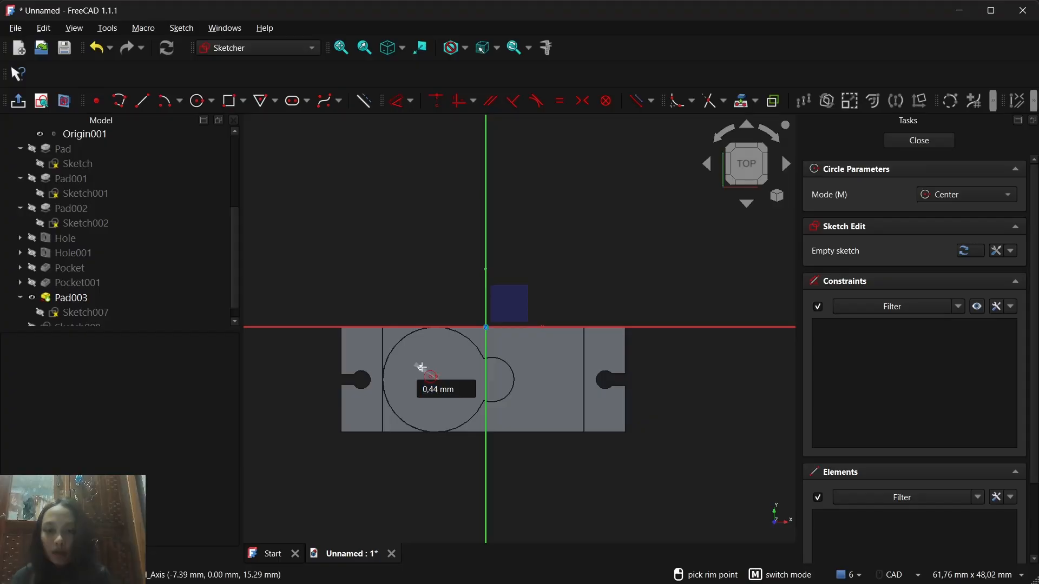
type("4")
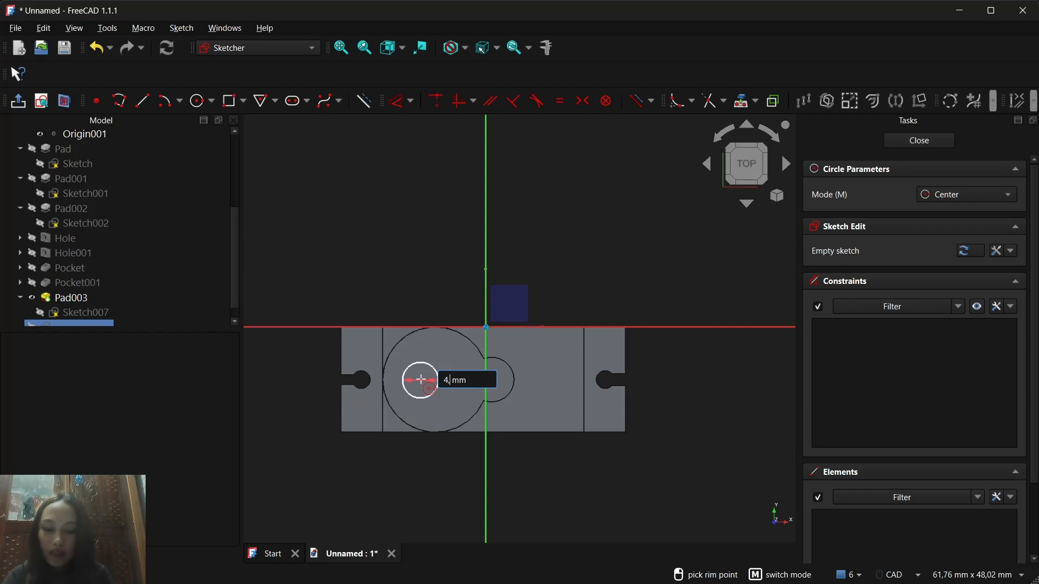
type(",6")
key("Return")
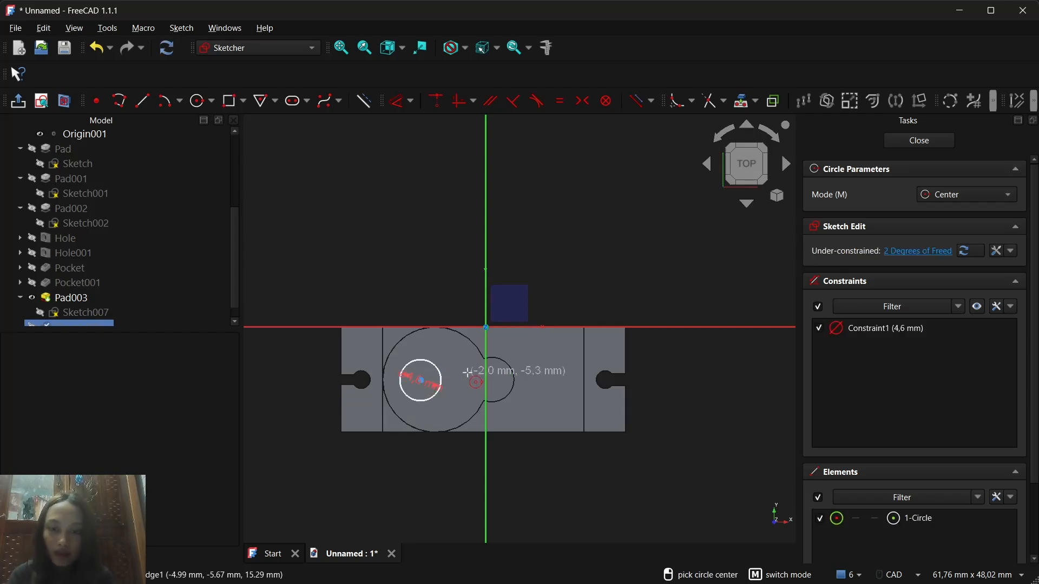
Step: Draw a second circle 1,7 mm in diameter beside the 4,6 mm circle
left_click(420, 380)
type("1")
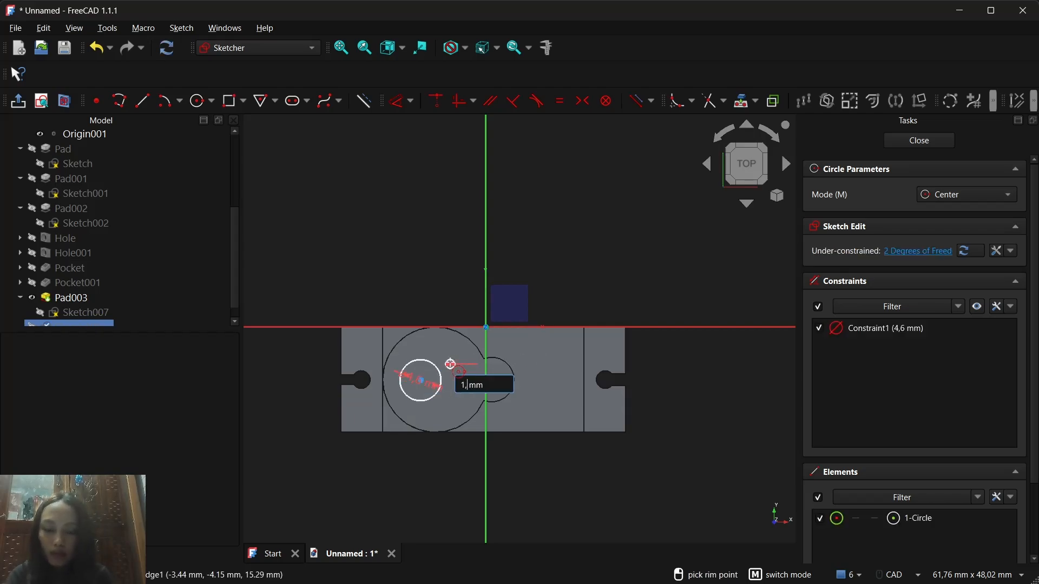
type(",7")
key("Return")
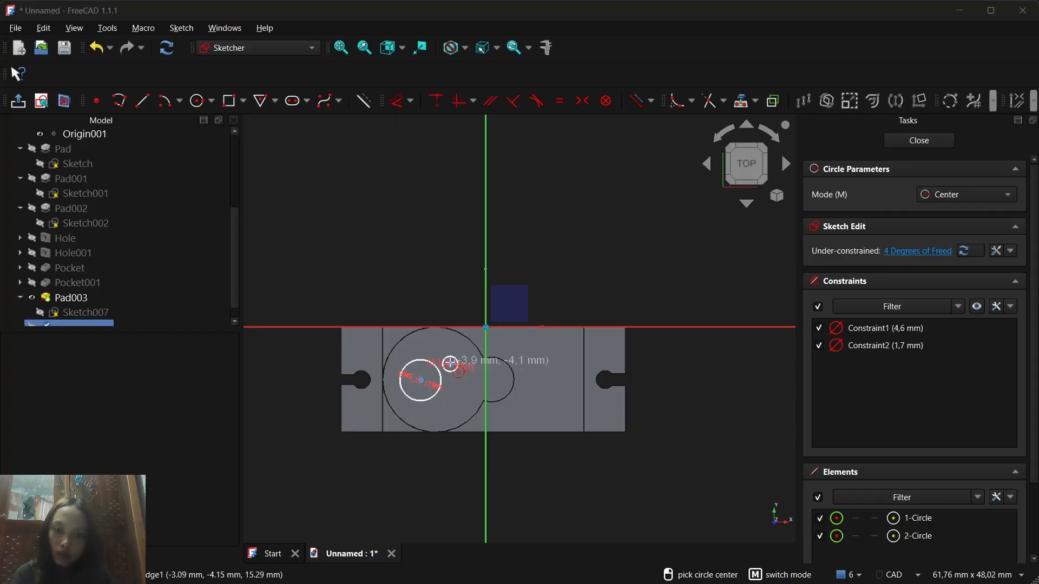
Step: Recheck the SG90 reference drawing and project the body's negative-X side edge into the sketch as external geometry
key("alt+Tab")
key("alt+Tab")
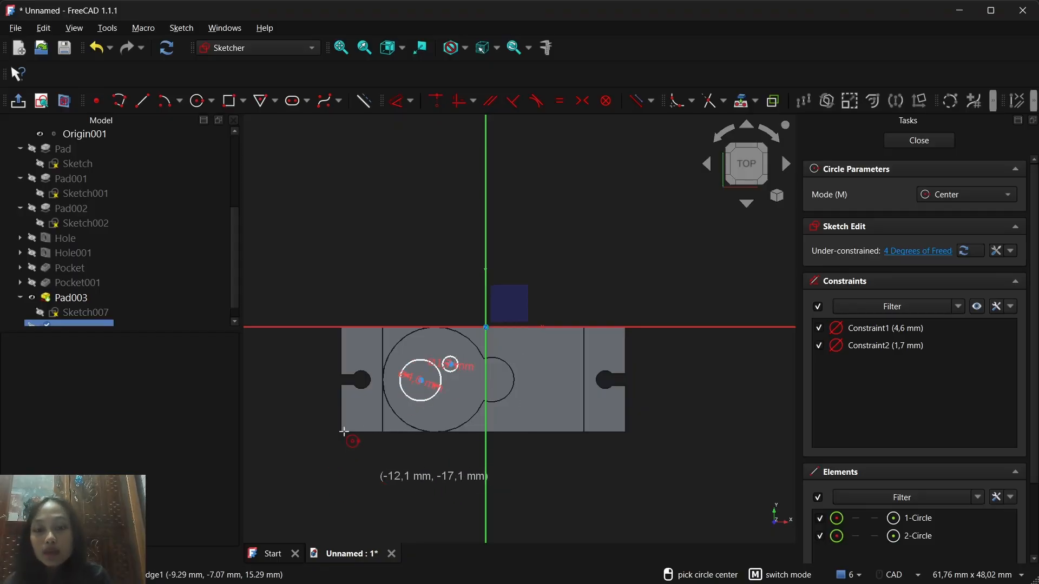
left_click(742, 100)
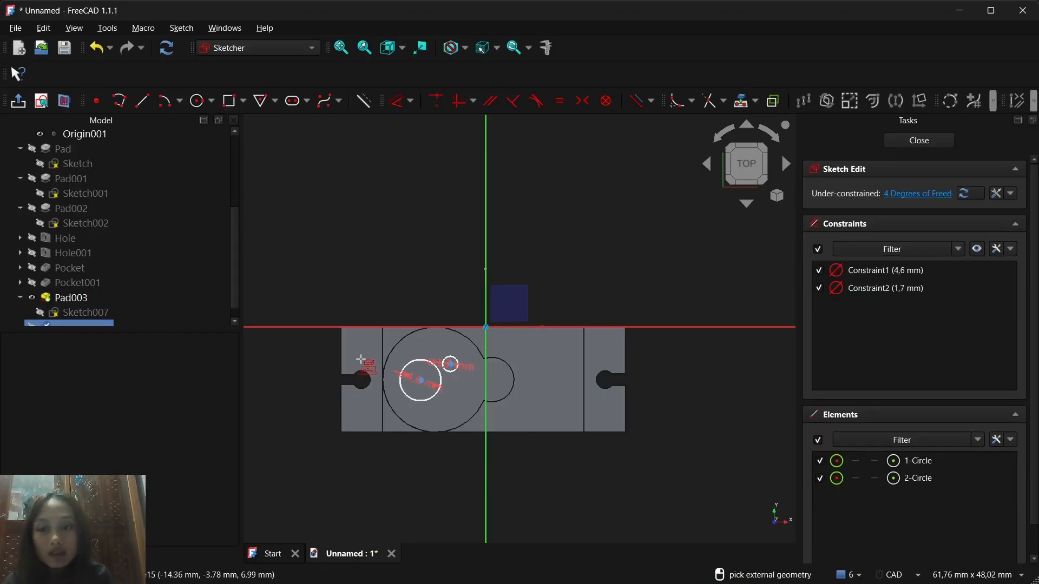
left_click(383, 358)
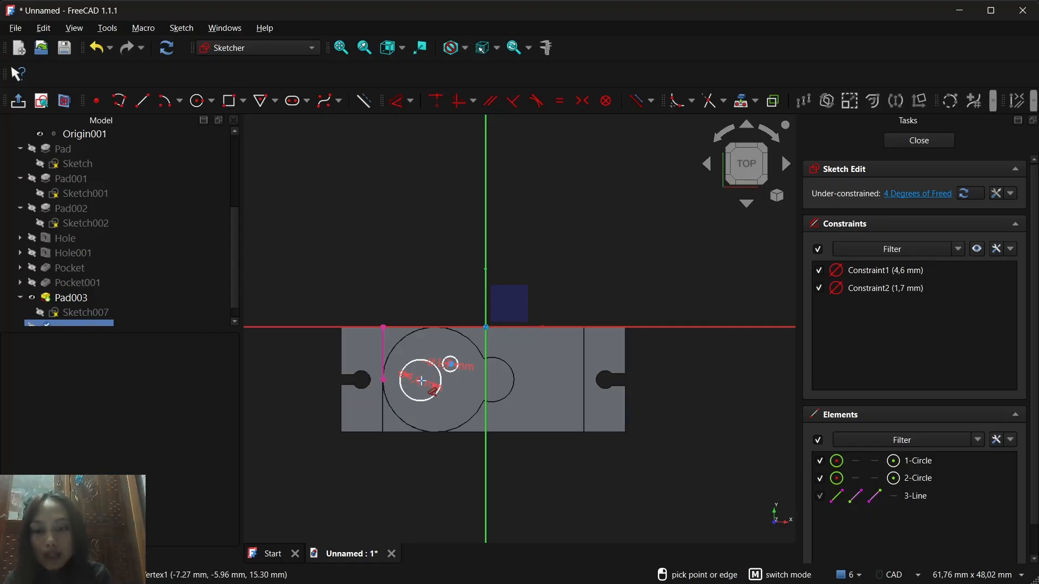
Step: Constrain the 4,6 mm circle's center to a horizontal distance of 5,9 mm from the projected negative-X side edge
left_click(424, 385)
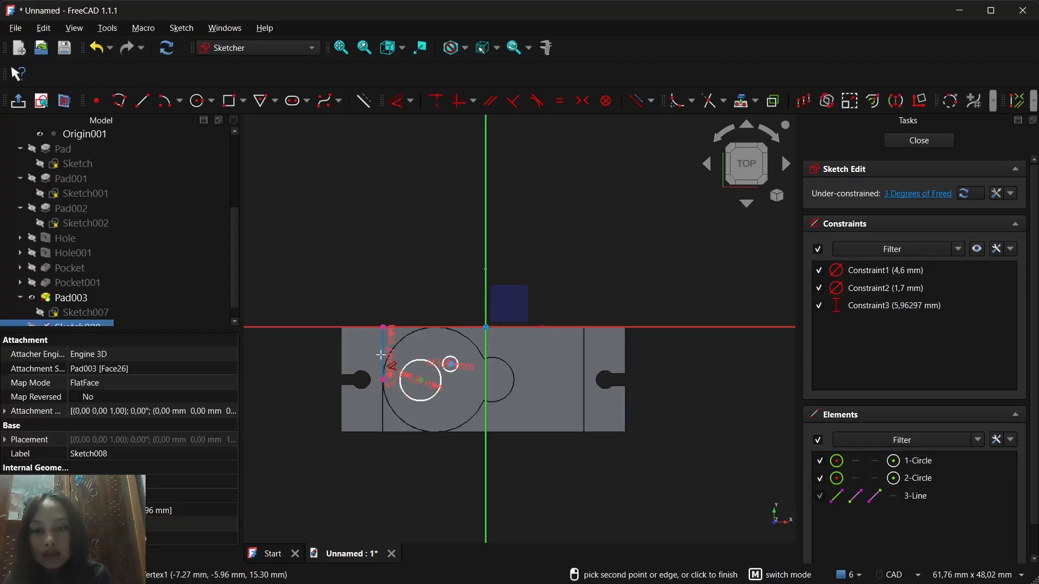
left_click(384, 352)
left_click(396, 274)
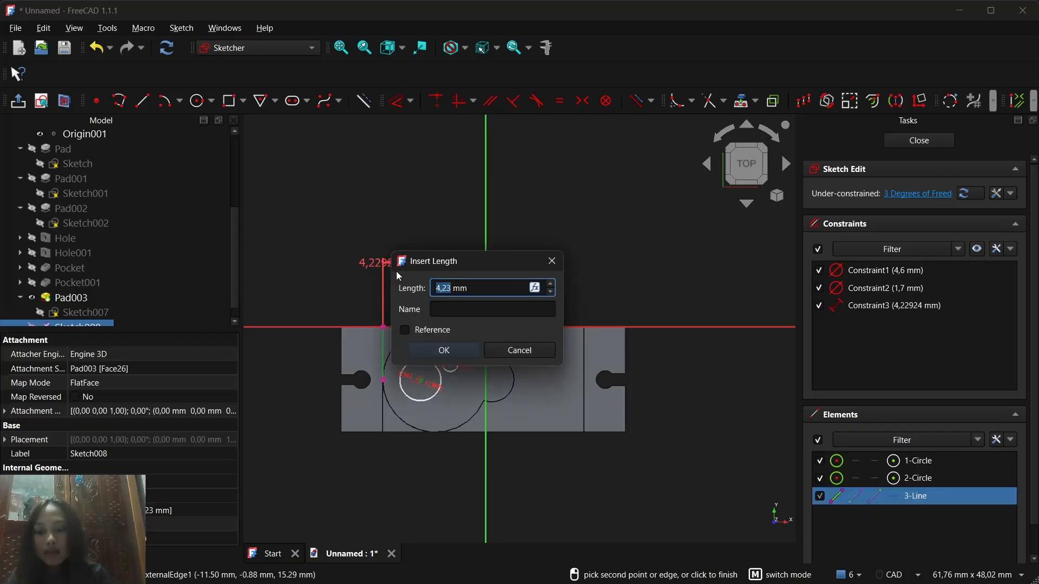
type("5.")
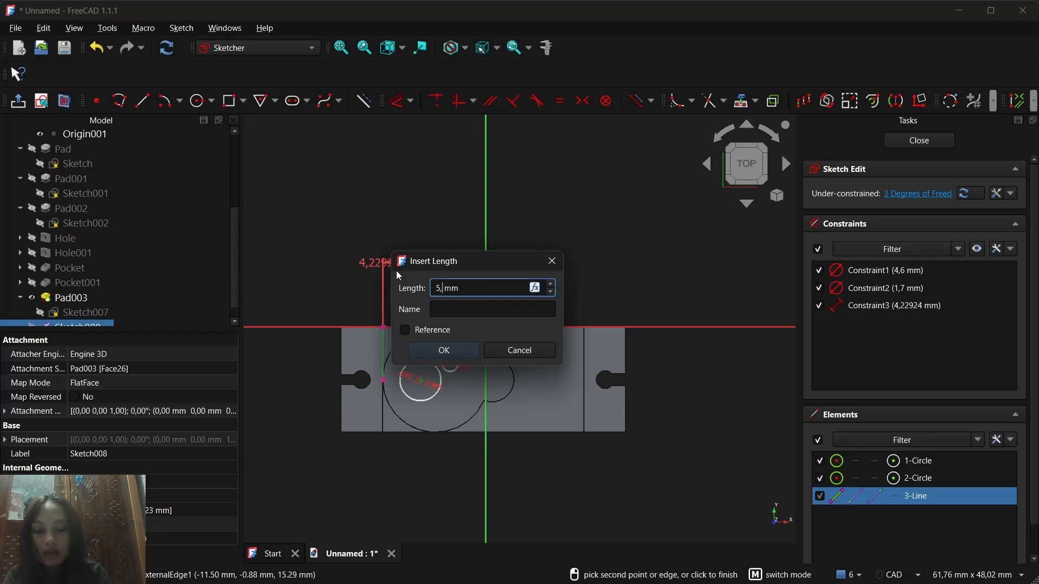
key("Return")
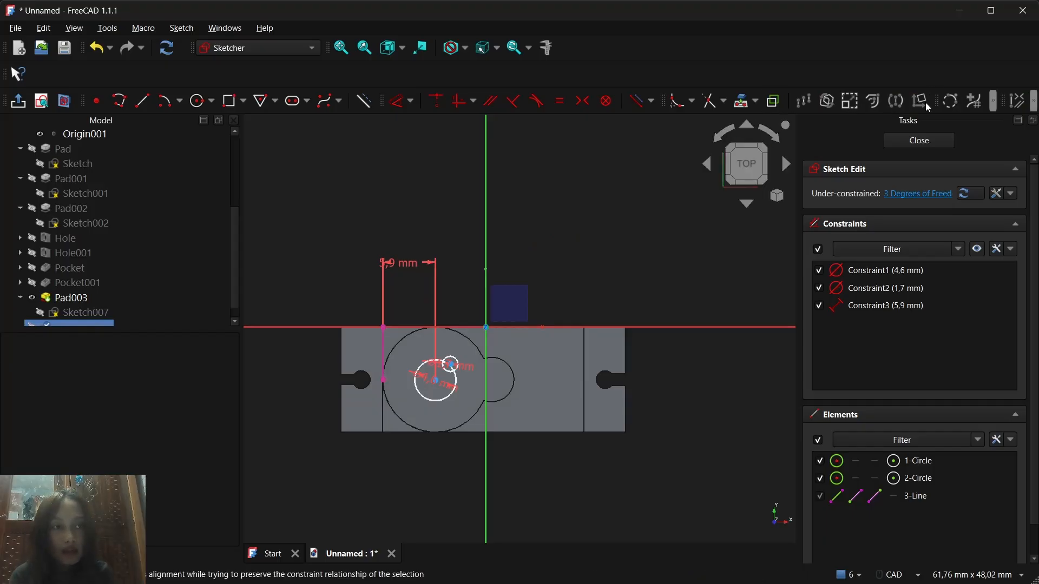
Step: Project the body's negative-Y edge as external geometry and constrain the 4,6 mm circle's center 5,9 mm from it
left_click(742, 101)
left_click(395, 432)
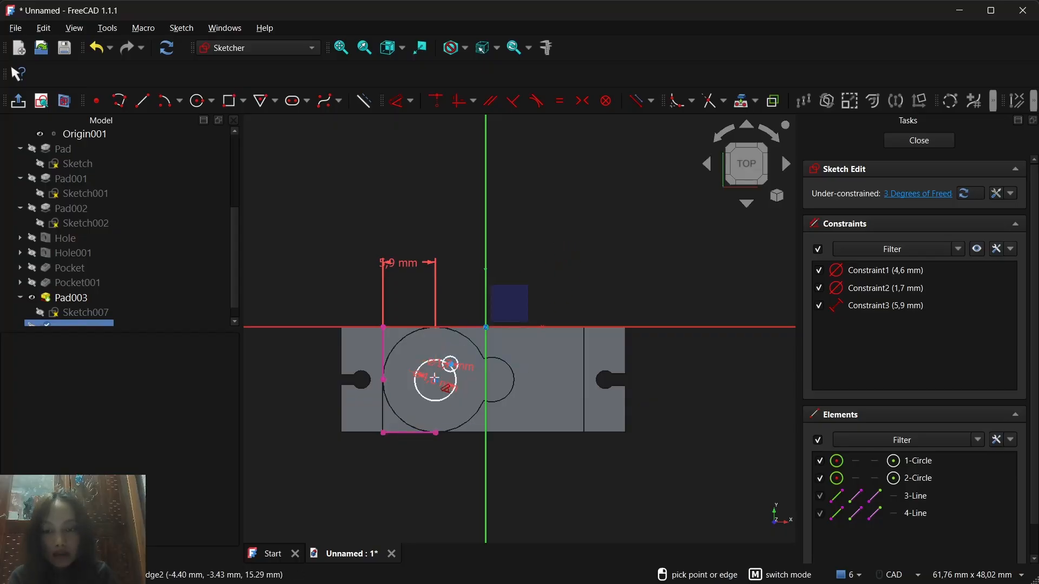
left_click(449, 395)
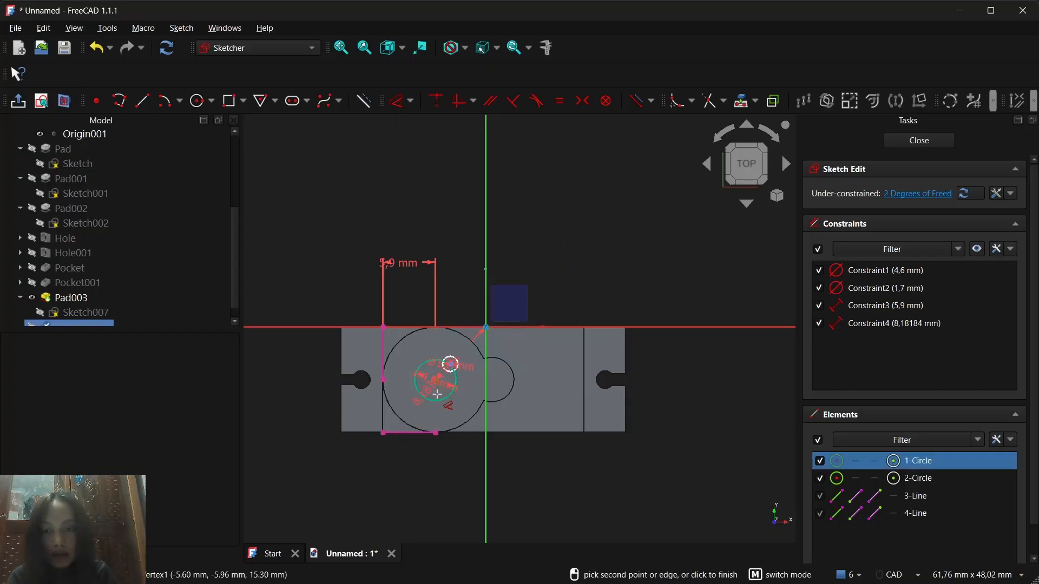
left_click(419, 432)
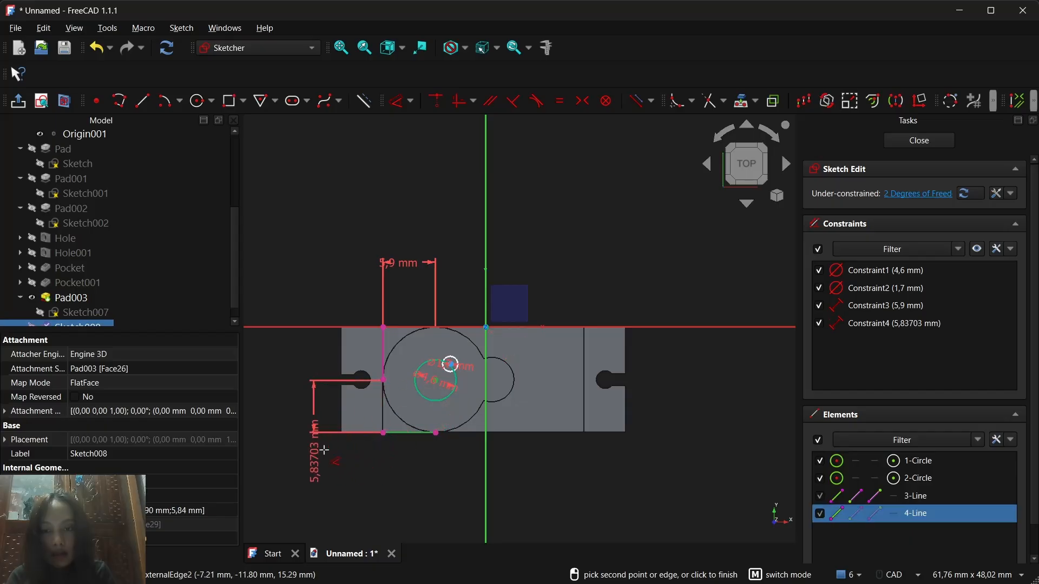
left_click(320, 444)
type("5,9")
key("Return")
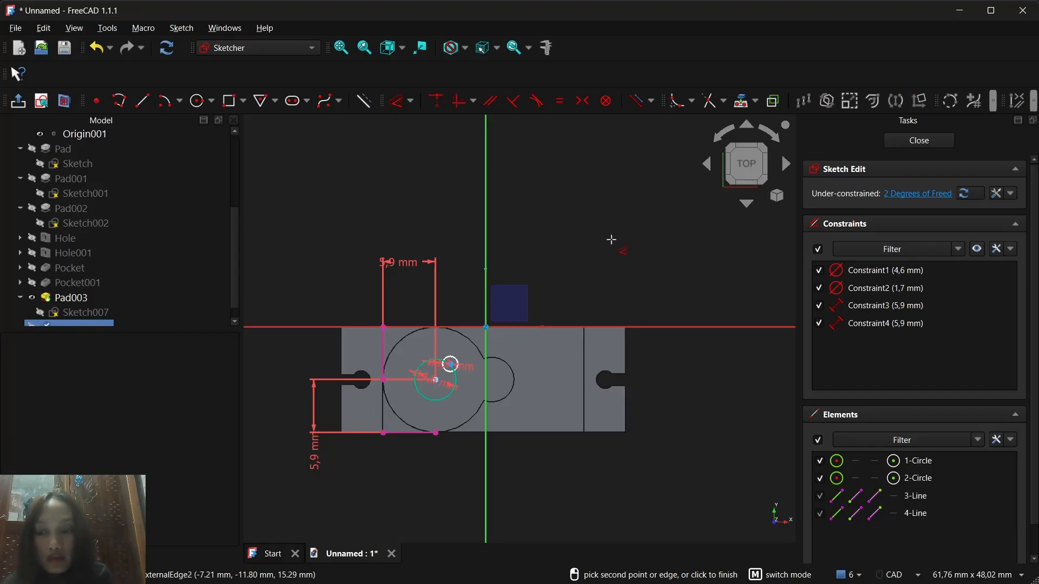
key("Escape")
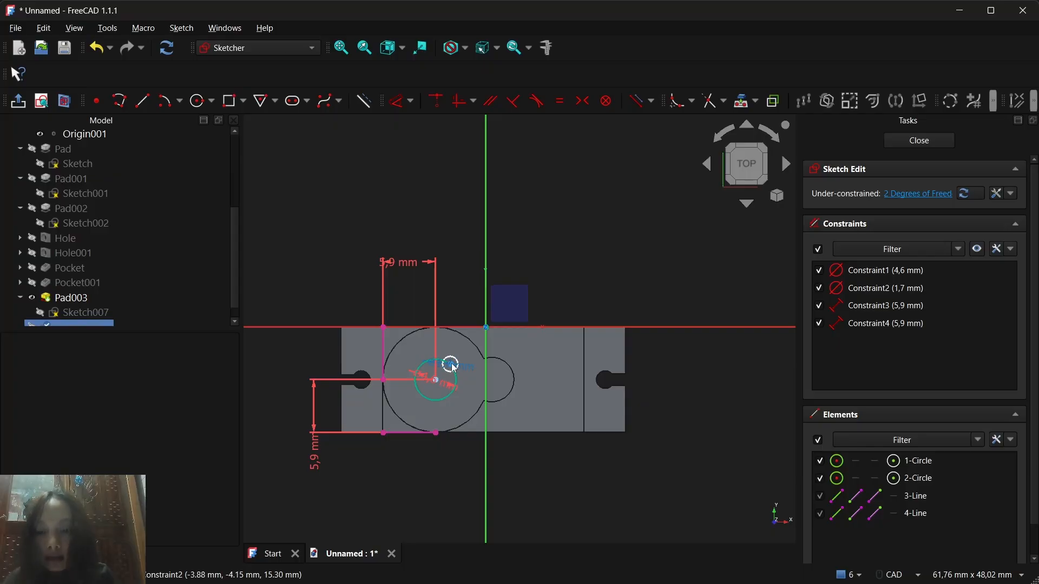
Step: Move the 4,6 mm and 1,7 mm diameter labels away from the circles into the empty area above the body
key("d")
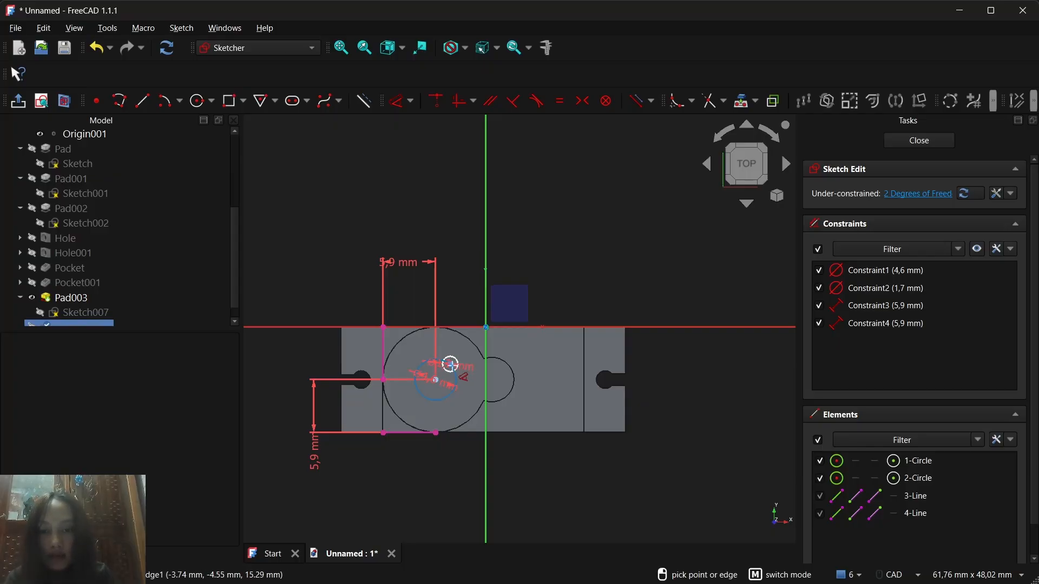
left_click(451, 365)
key("Escape")
left_click_drag(442, 385, 266, 258)
left_click_drag(452, 365, 557, 210)
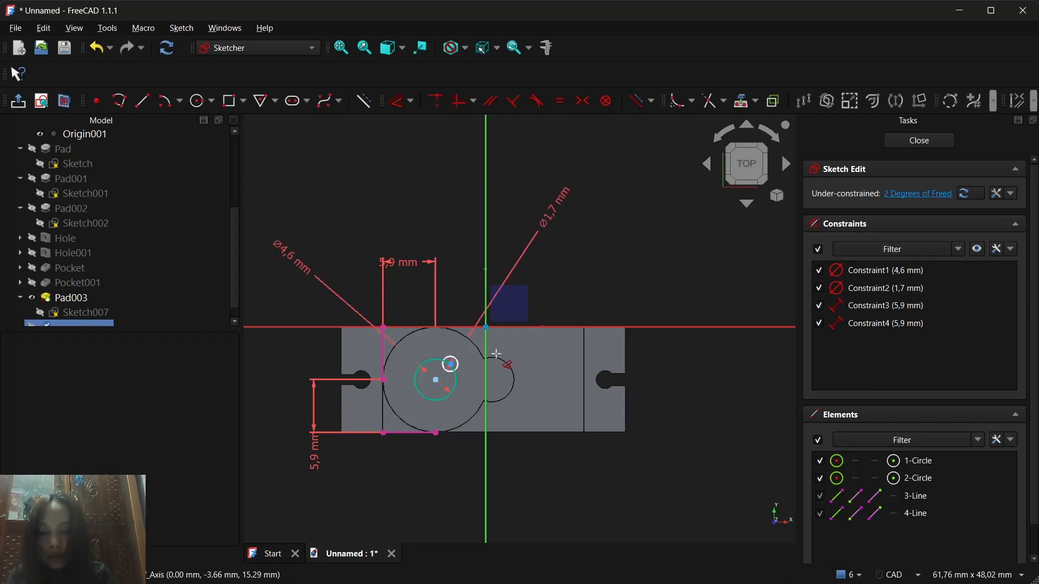
Step: Constrain the 1,7 mm circle's center to a horizontal distance of 5,9 mm from the projected negative-X side edge
key("d")
left_click(450, 364)
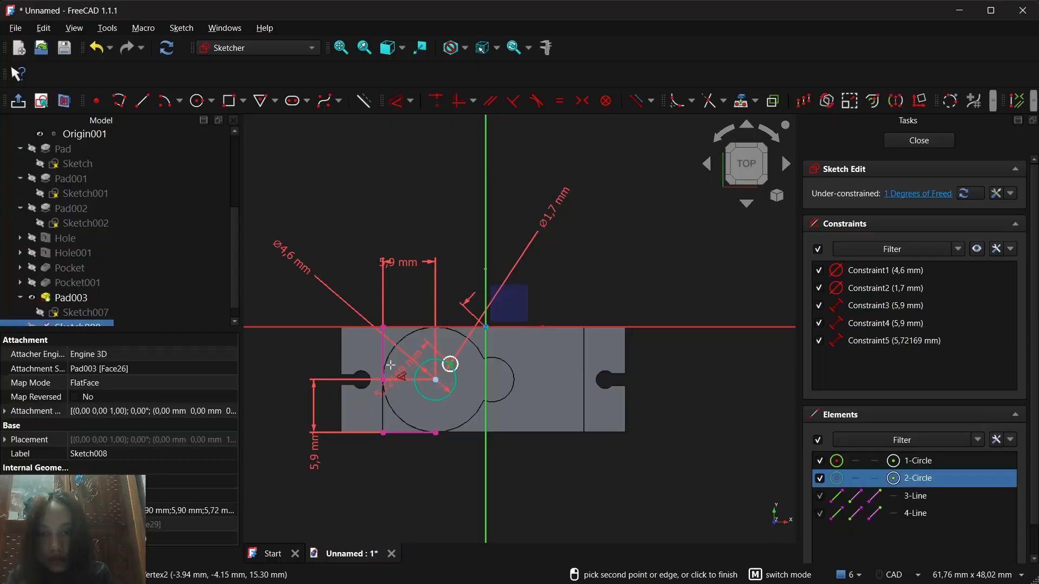
left_click(388, 368)
left_click(365, 209)
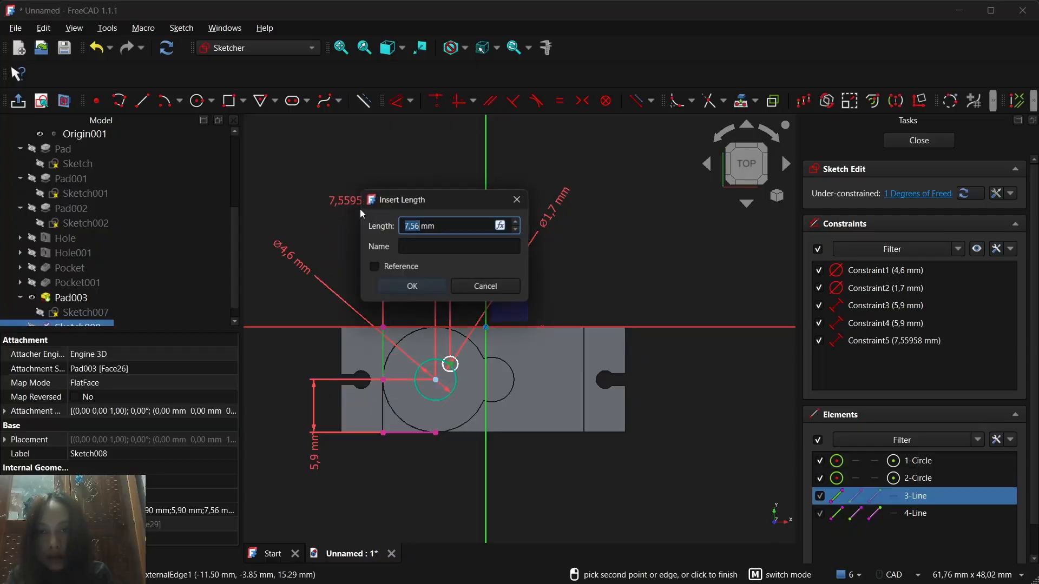
type("5,9")
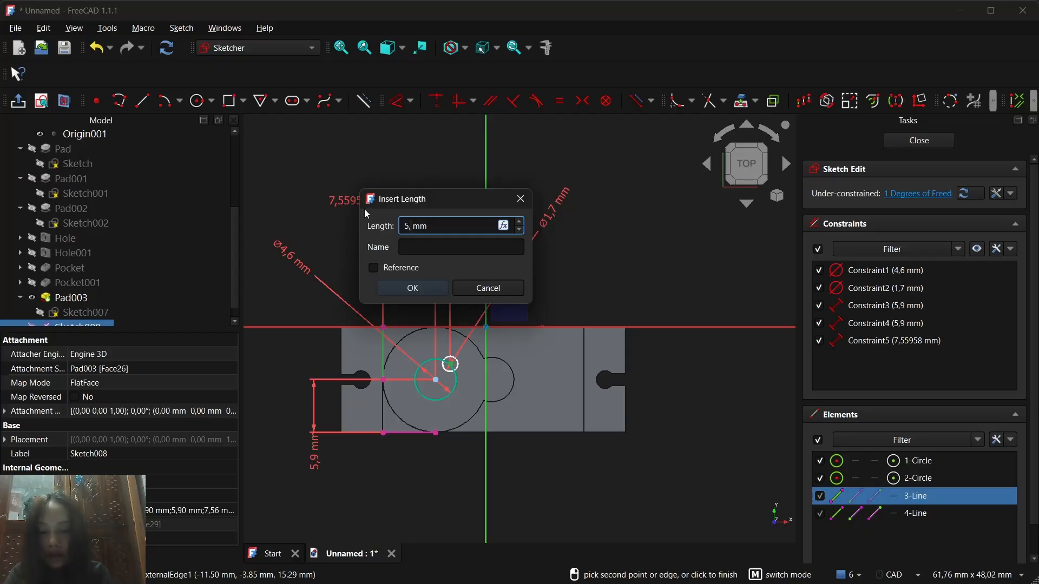
key("Return")
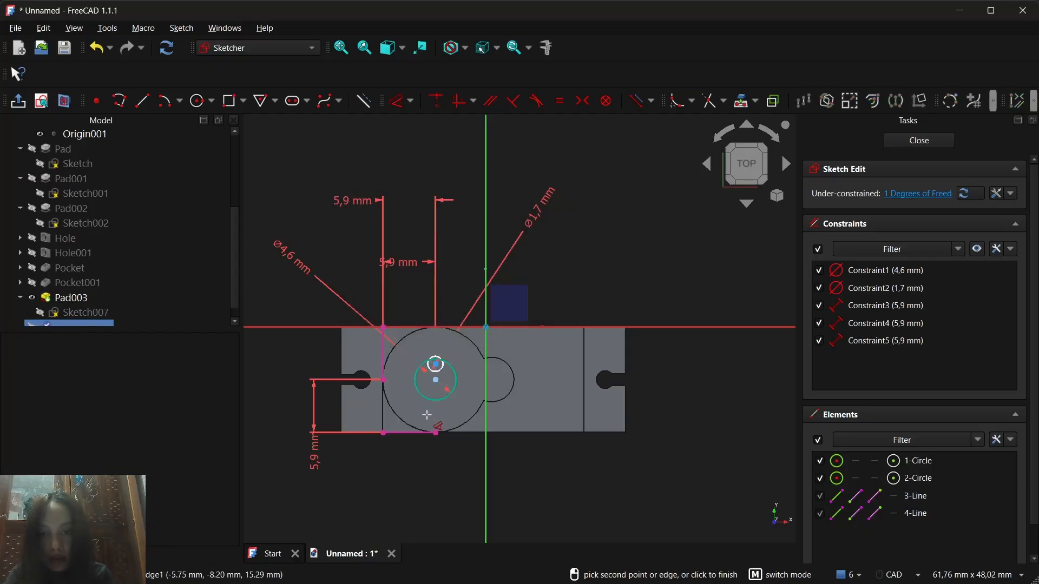
Step: Constrain the 1,7 mm circle's center 5,9 mm from the projected negative-Y edge and compare it with the SG90 reference drawing
left_click(436, 364)
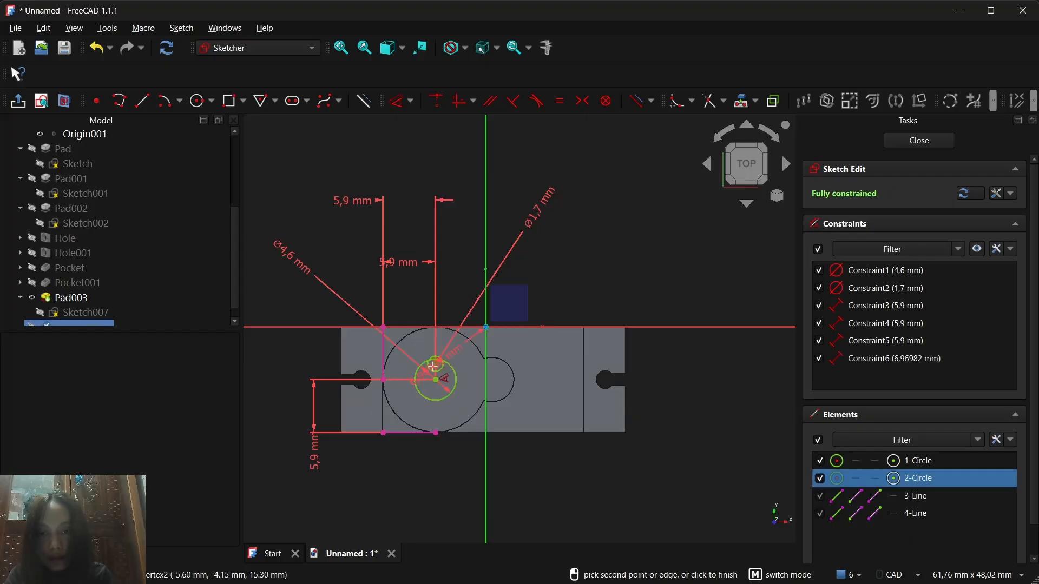
left_click(405, 433)
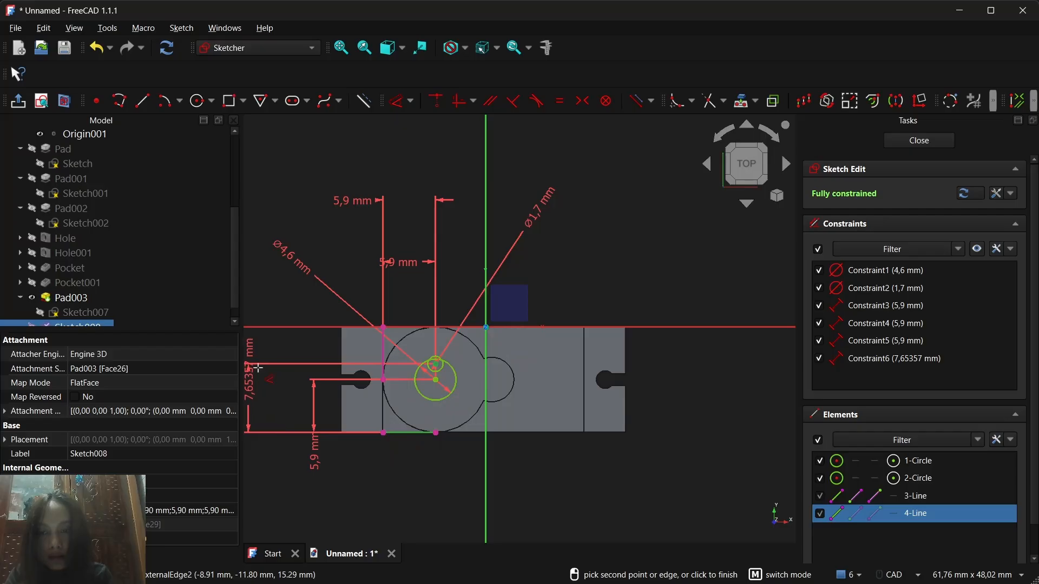
left_click(259, 368)
type("5,9")
key("Return")
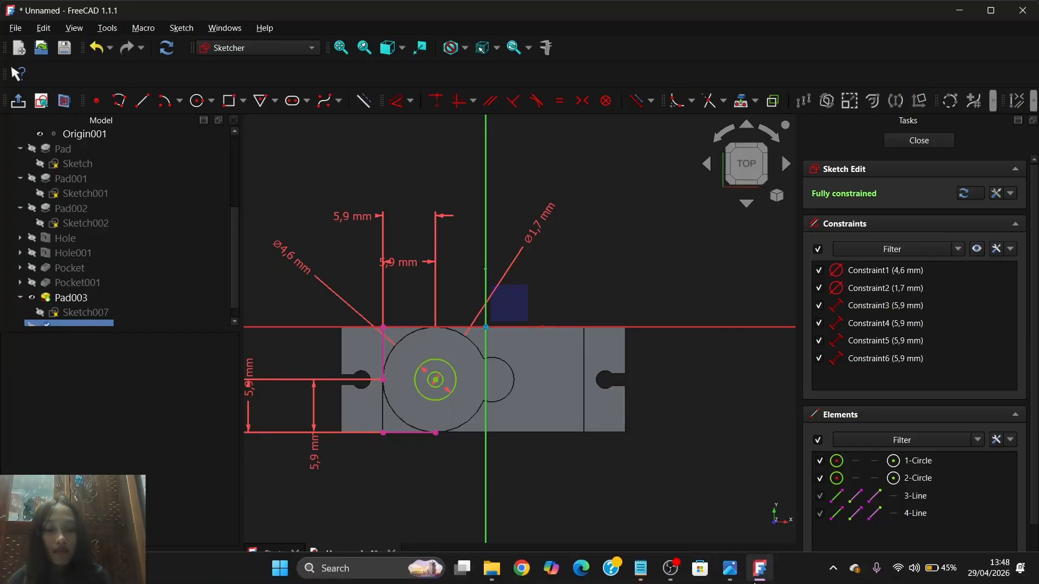
left_click(731, 572)
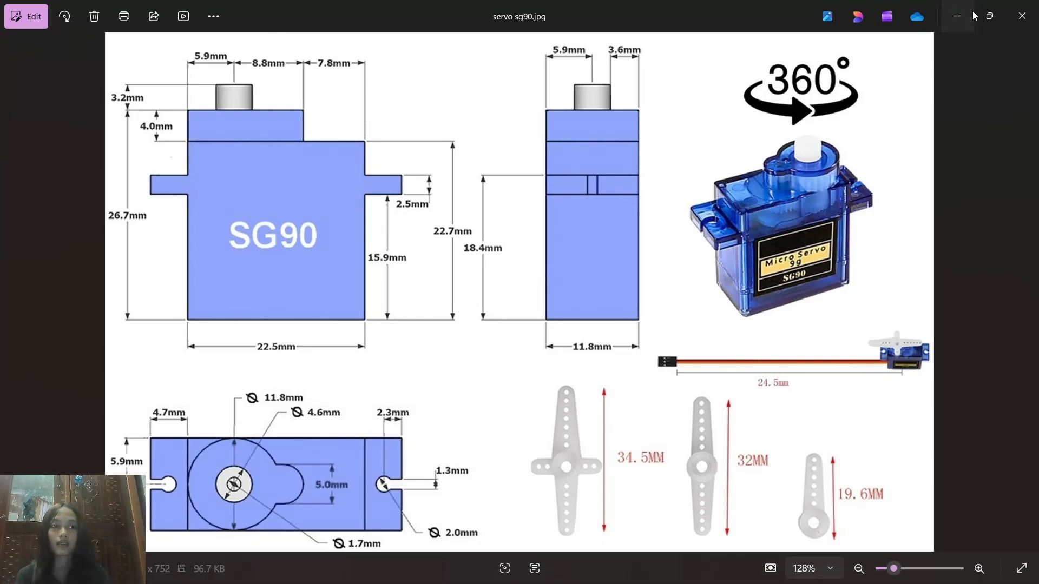
left_click(956, 16)
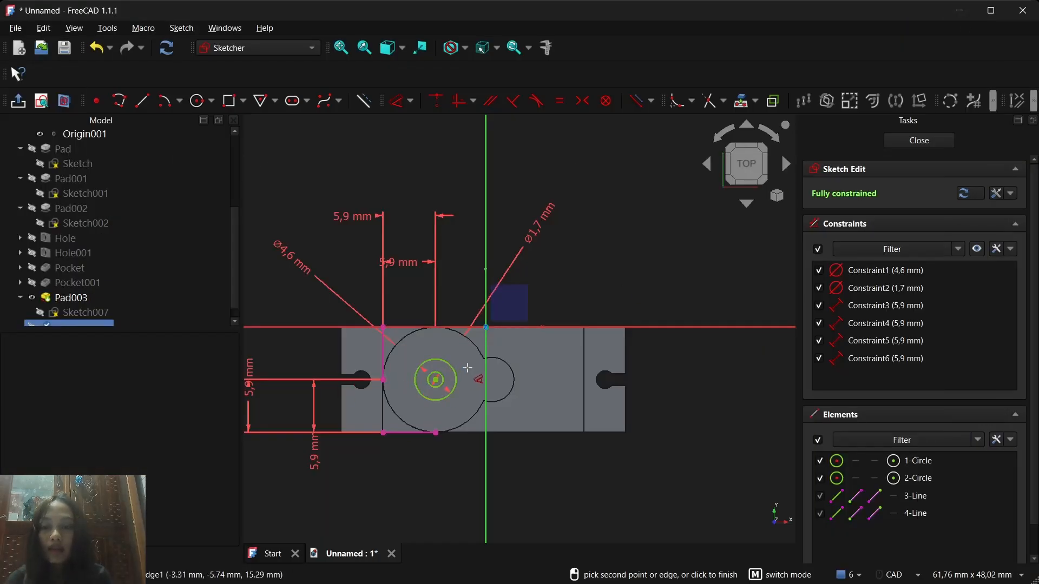
key("Escape")
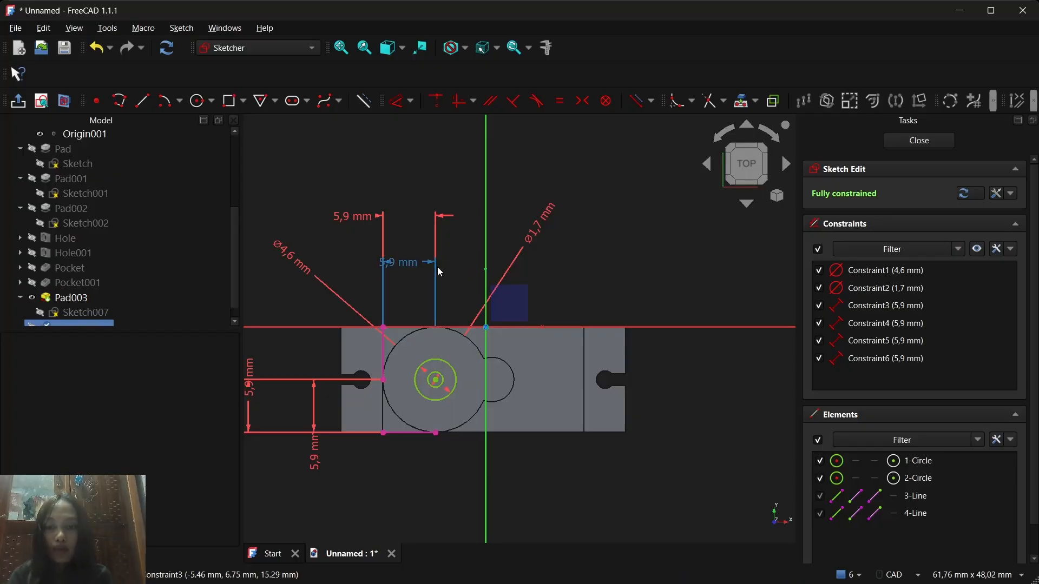
Step: Delete the four 5,9 mm position dimensions of the two circles, keeping only their diameter dimensions
left_click(438, 268)
key("Delete")
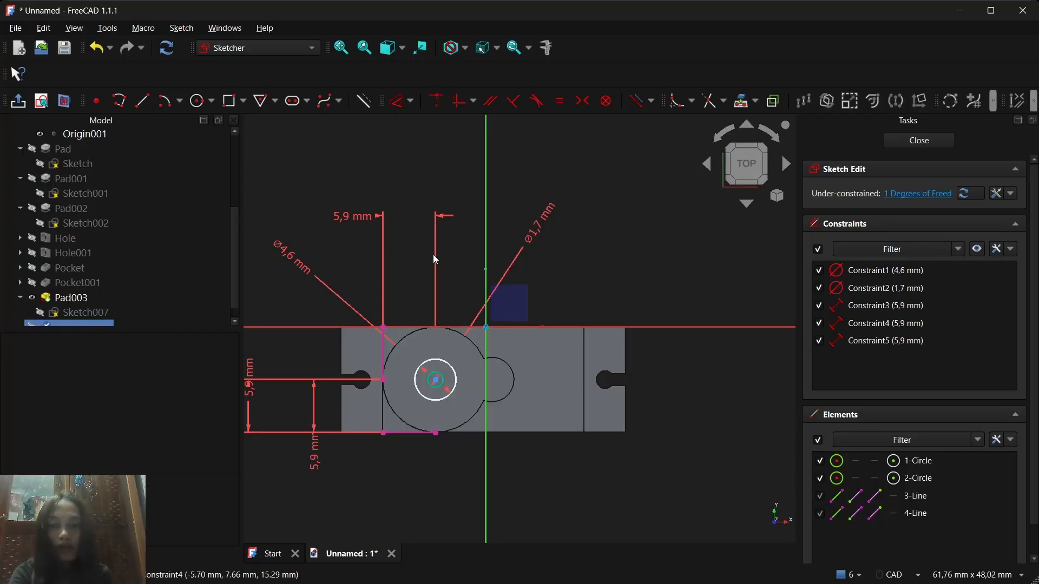
left_click(382, 259)
key("Delete")
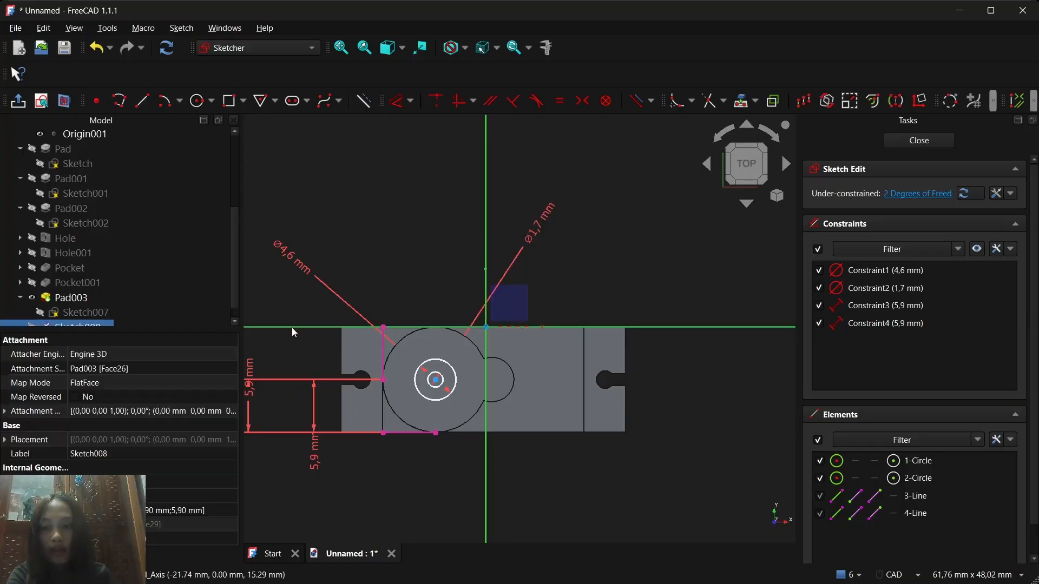
left_click(313, 413)
key("Delete")
left_click(287, 379)
key("Delete")
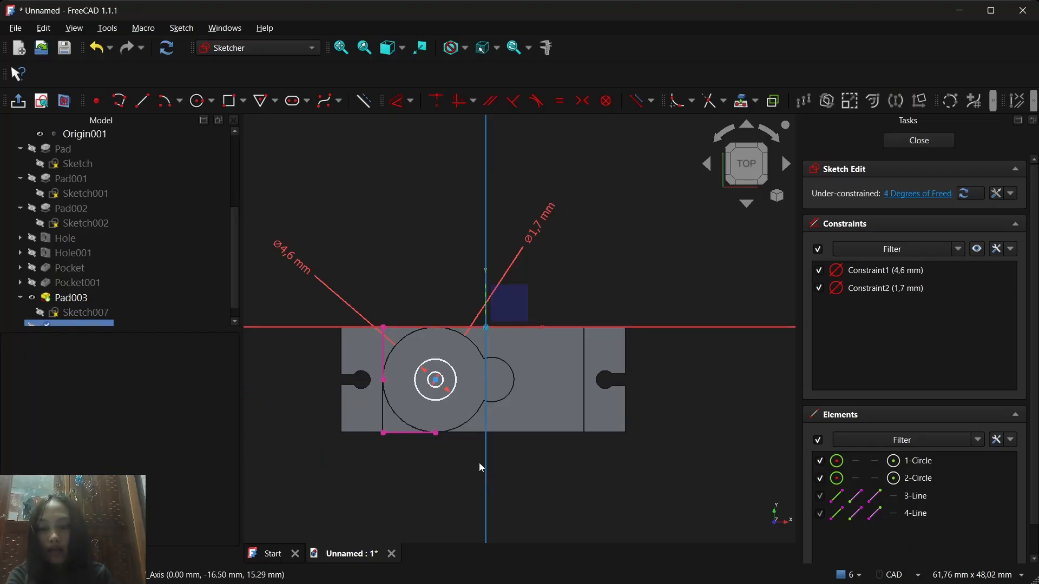
Step: Delete the two projected external edges from the sketch
left_click(415, 432)
key("Delete")
left_click(383, 374)
key("Delete")
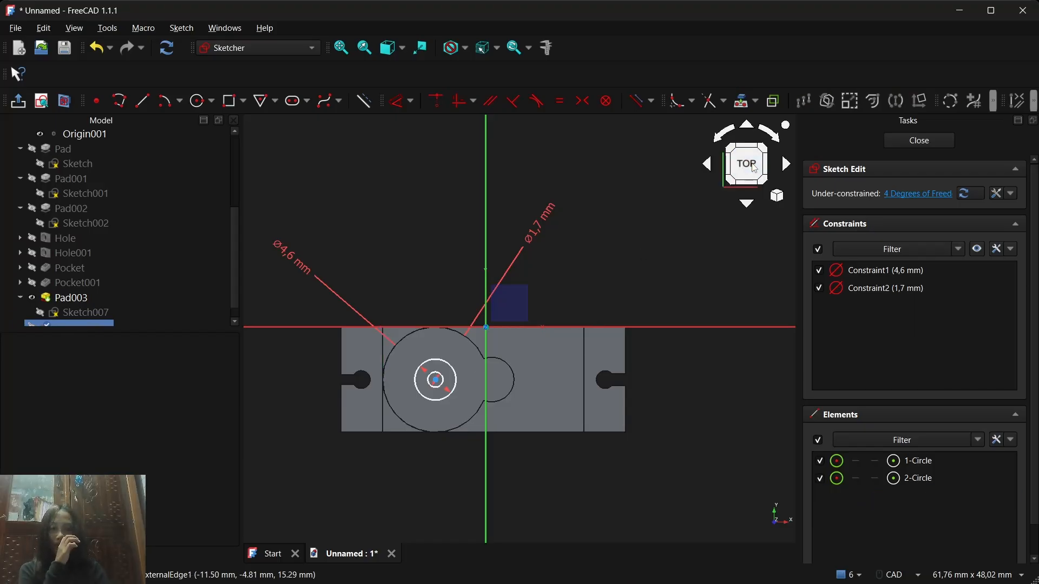
Step: Inspect the two circles on the gear housing from the front and from above, and close the sketch
left_click(754, 183)
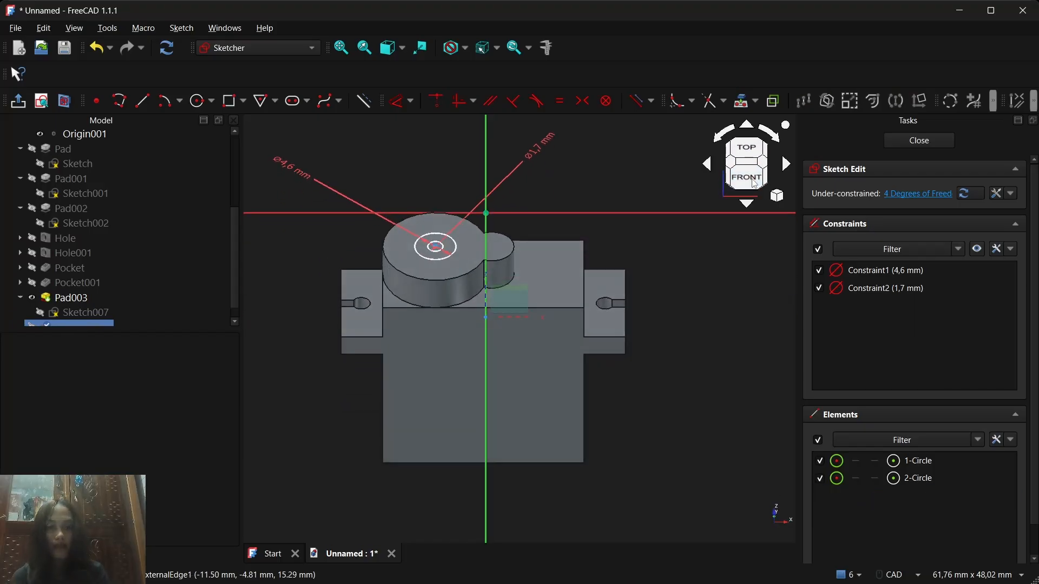
left_click(755, 183)
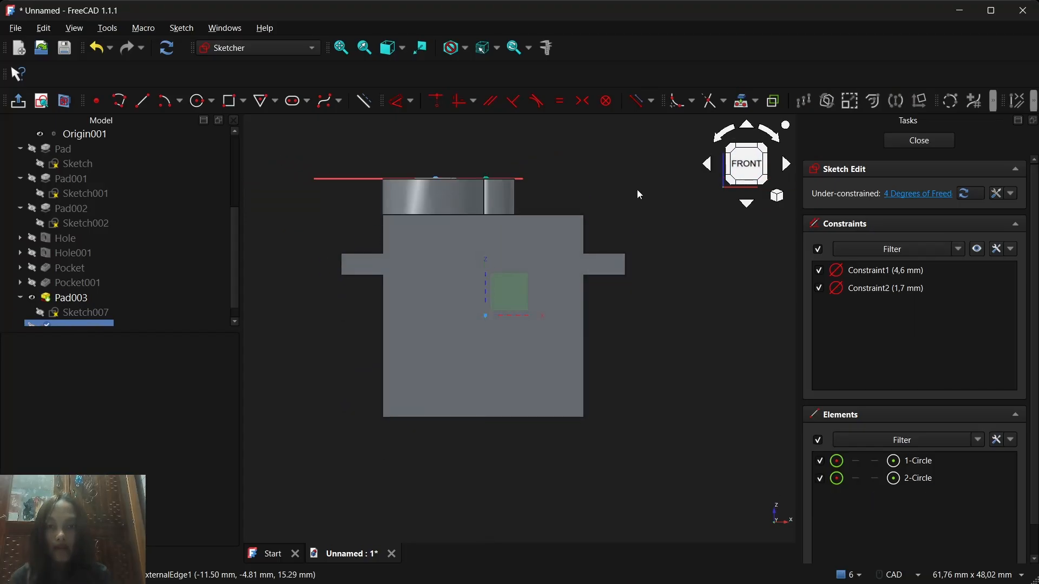
left_click(756, 155)
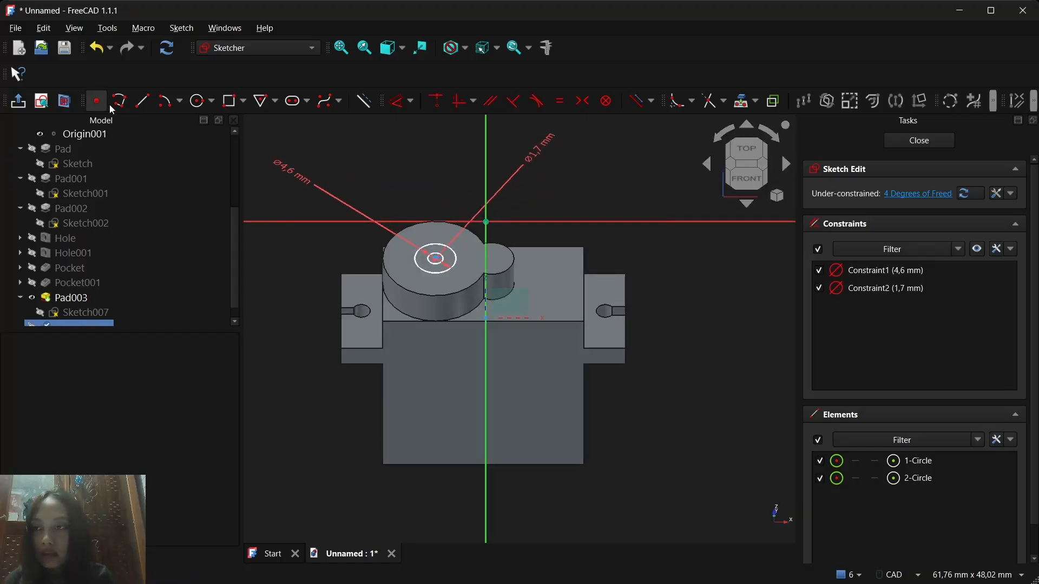
left_click(24, 104)
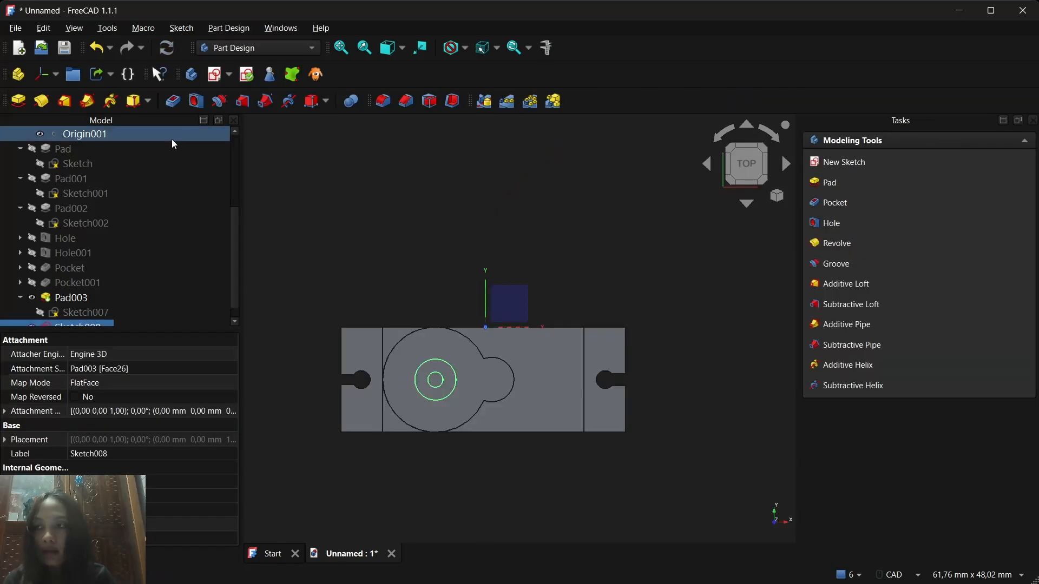
Step: Check the output shaft height in the SG90 reference drawing and pad the concentric circles' sketch 3,2 mm
left_click(18, 102)
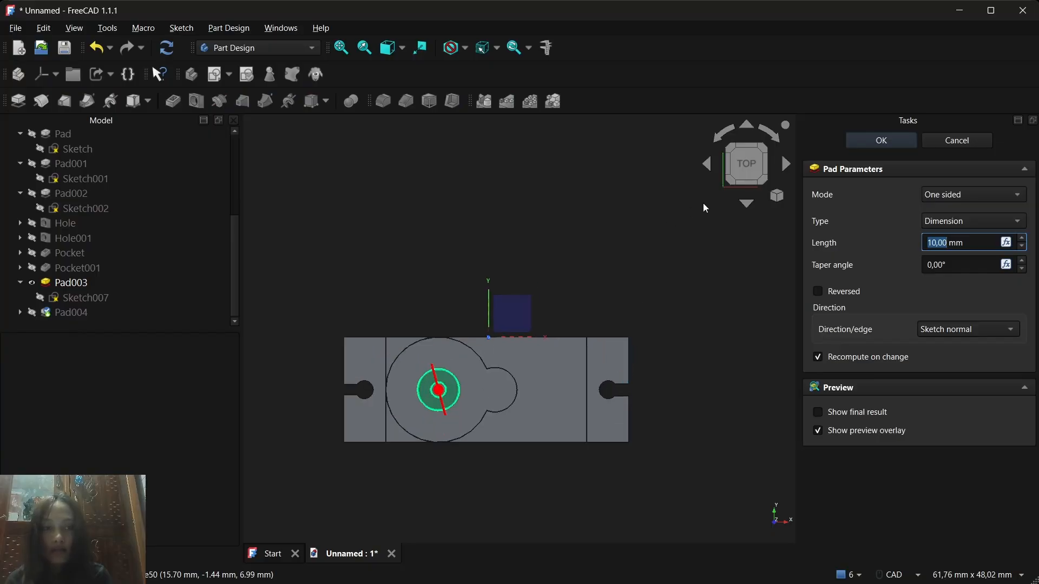
left_click(746, 184)
mouse_move(756, 581)
left_click(729, 570)
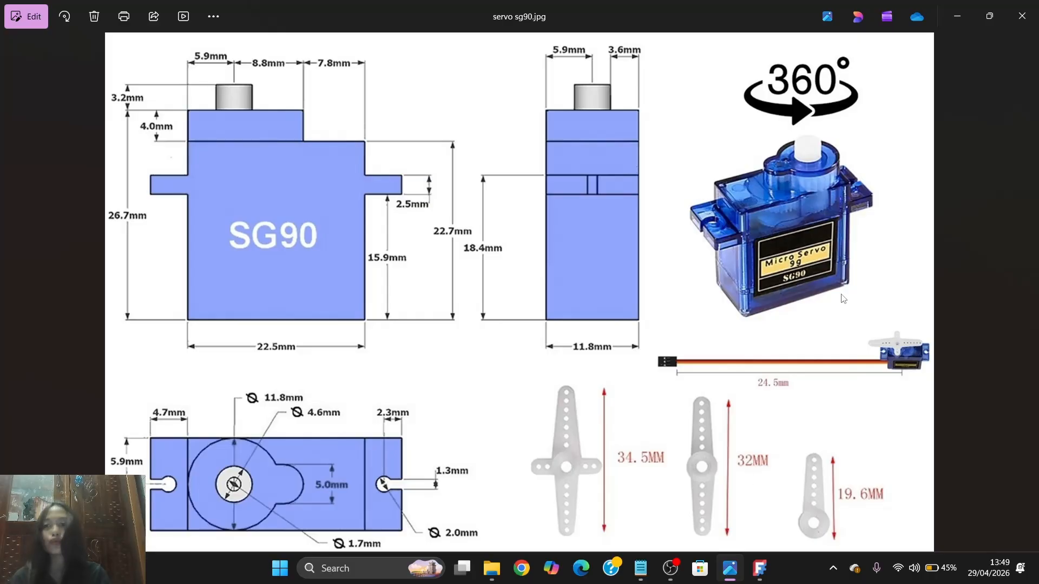
left_click(966, 13)
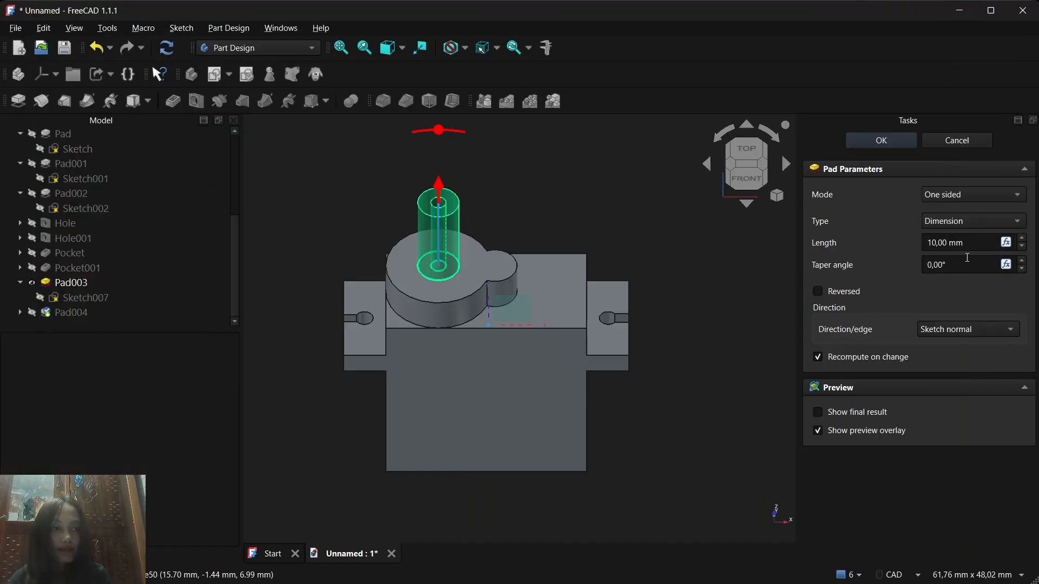
left_click(948, 241)
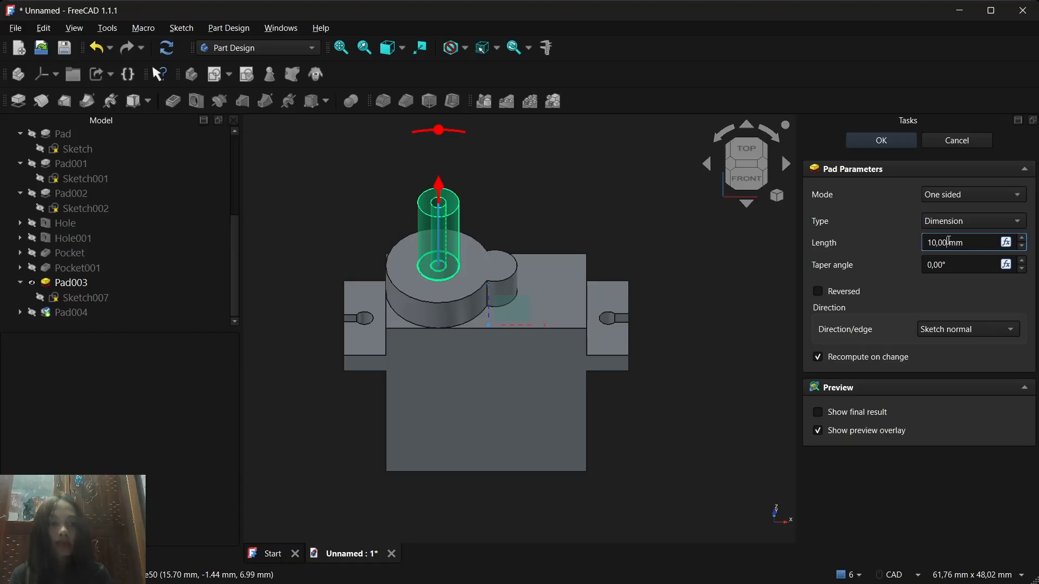
key("BackSpace")
key("BackSpace")
key("BackSpace")
key("BackSpace")
key("BackSpace")
type("3,")
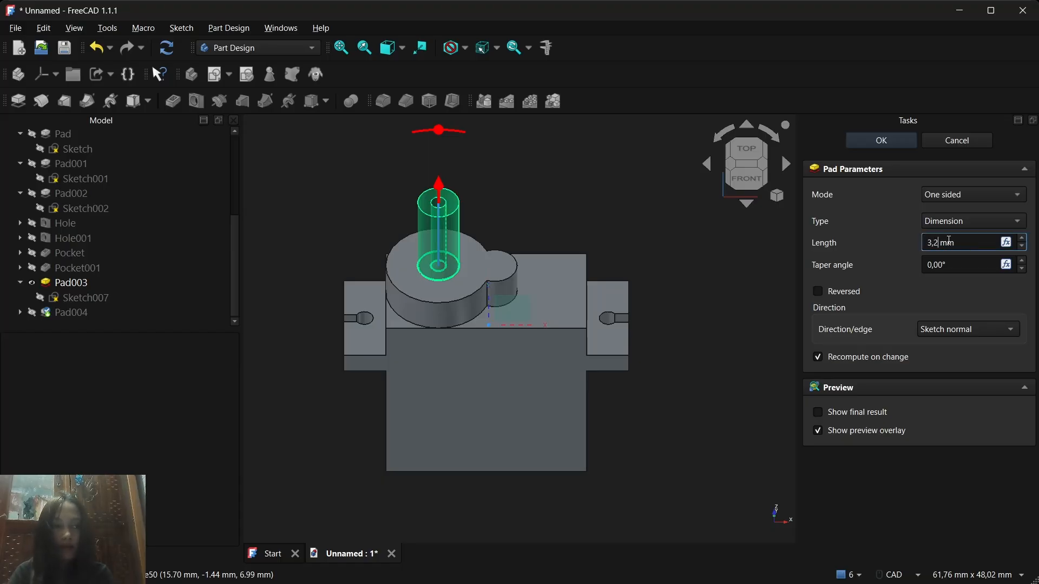
key("Return")
scroll(778, 366, "up", 2)
scroll(777, 366, "down", 2)
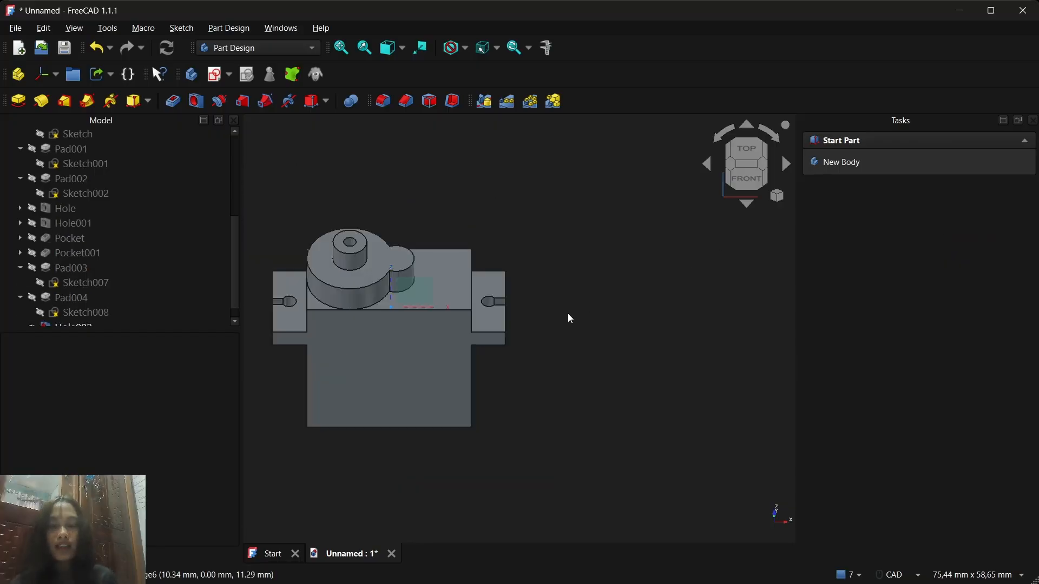